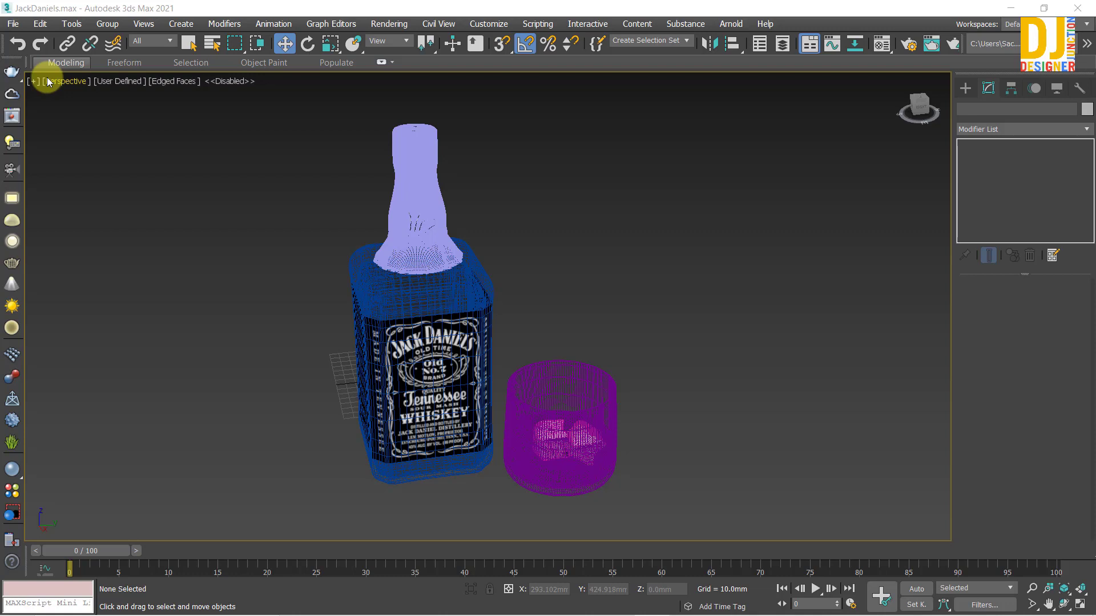
Step: Select the bottle-and-glass group and examine it closely in the perspective view
left_click(417, 227)
key("w")
key("w")
key("z")
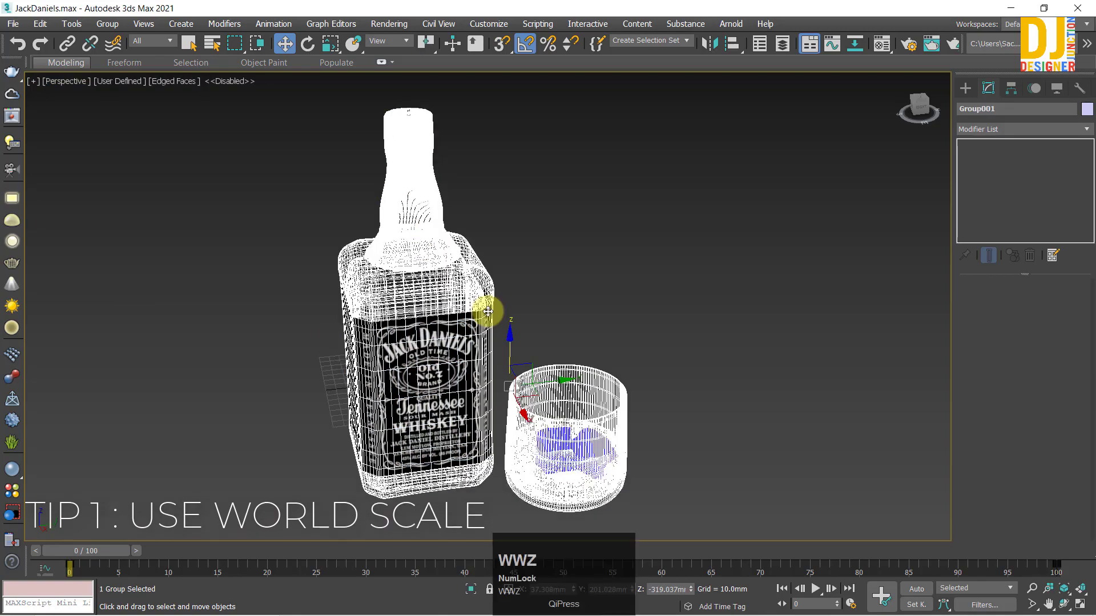
mouse_move(489, 310)
middle_mouse_down("alt")
mouse_move(506, 320)
mouse_move(587, 227)
mouse_move(464, 286)
mouse_move(445, 321)
mouse_move(508, 313)
middle_mouse_up("alt")
left_click(593, 218)
key("z")
left_click(475, 324)
key("w")
key("z")
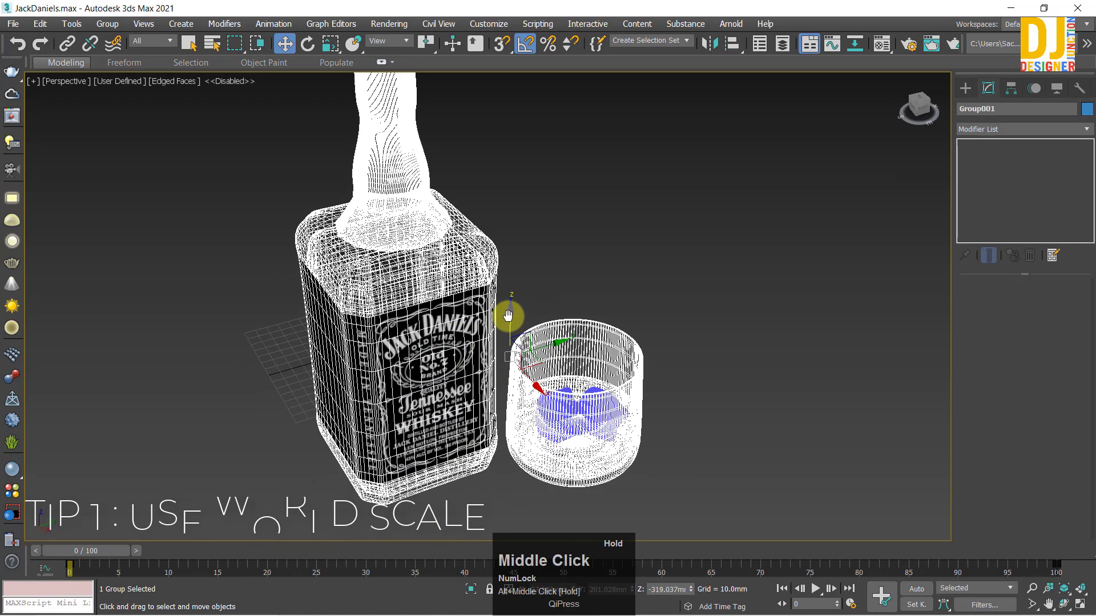
Step: Examine the bottle and glass from above and again in perspective to compare their proportions
key("z")
left_click(601, 282)
key("alt+w")
left_click(651, 217)
key("alt+w")
key("z")
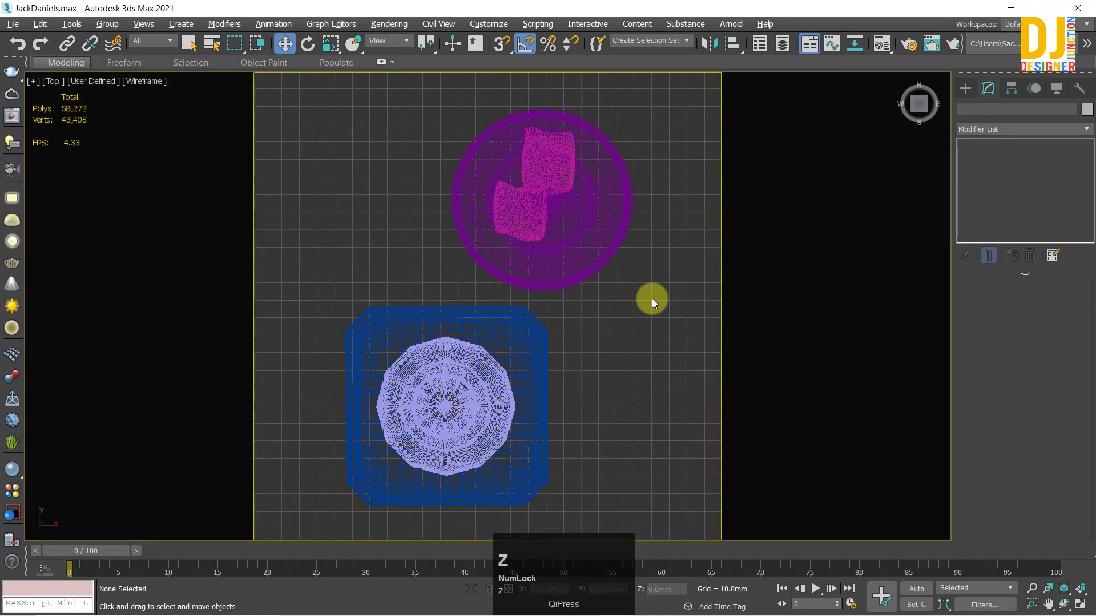
key("alt+w")
key("alt+w")
key("alt+w")
middle_click(648, 416)
key("alt+w")
middle_click_drag(648, 416, 482, 310, "alt")
scroll(457, 308, "down", 4)
left_click_drag(585, 433, 586, 434)
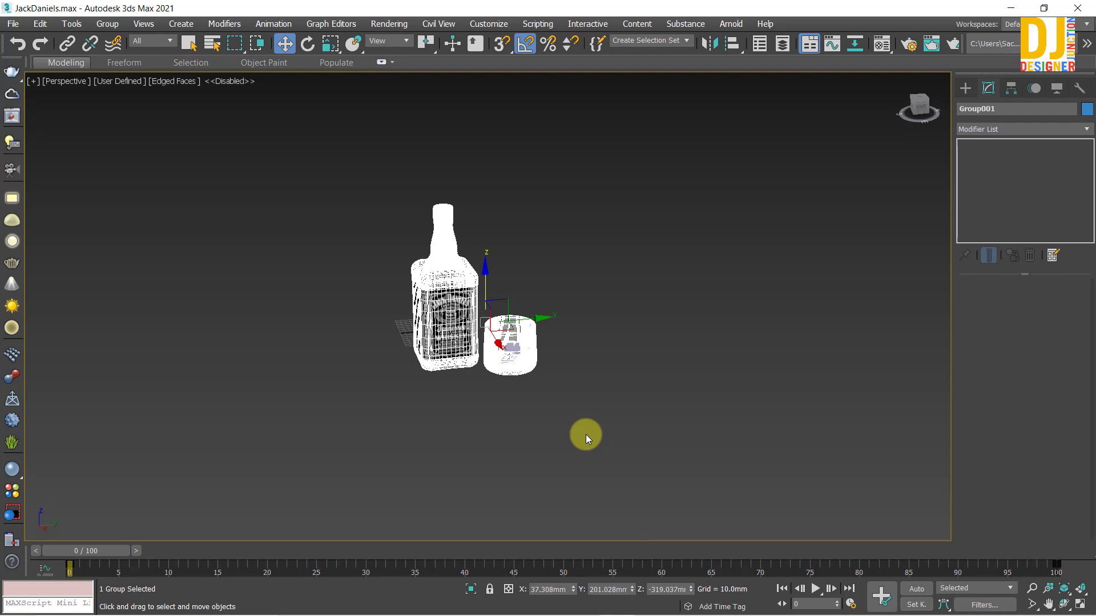
Step: Draw a rectangle about 310 mm long and 177 mm wide over the bottle's height in the Left view
left_click(673, 406)
key("alt+w")
left_click(633, 253)
key("alt+w")
key("z")
key("alt+w")
key("alt+w")
key("z")
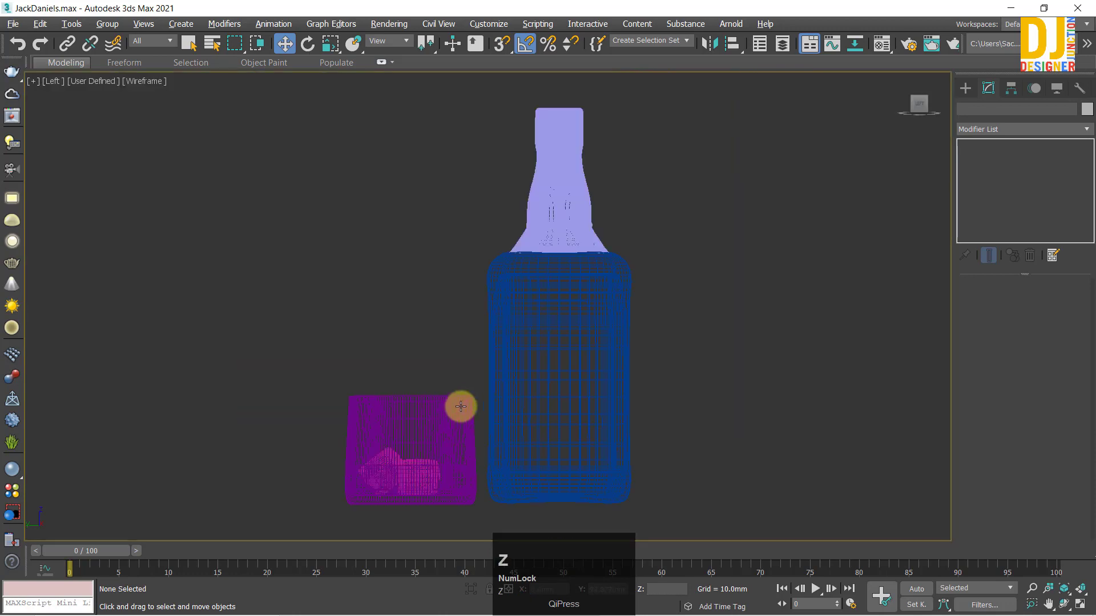
scroll(481, 383, "down", 2)
middle_click_drag(481, 383, 362, 353)
left_click(966, 89)
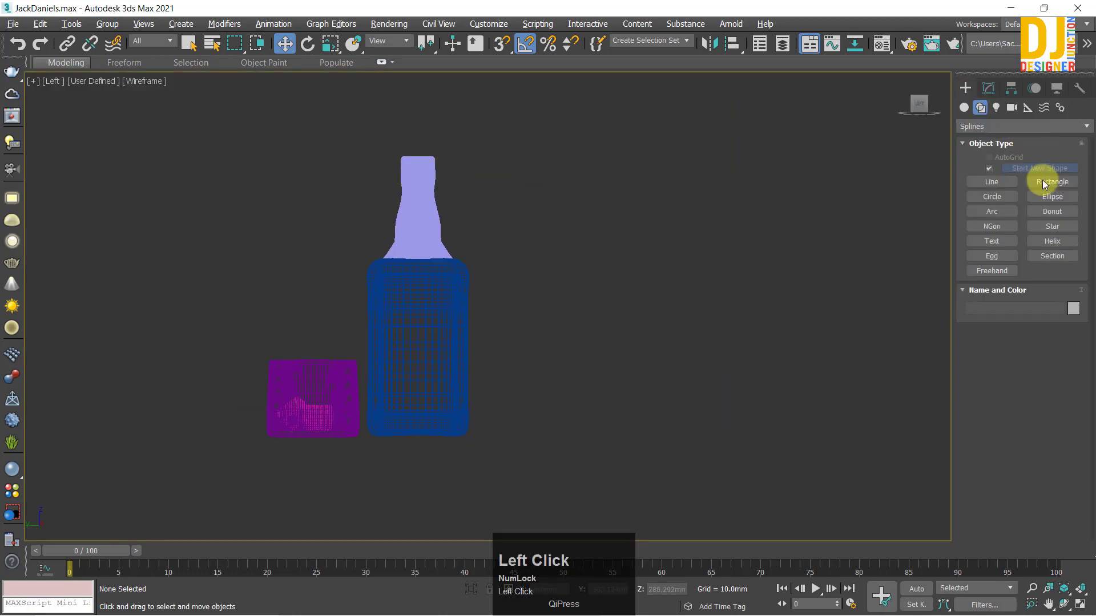
middle_click_drag(433, 282, 483, 183)
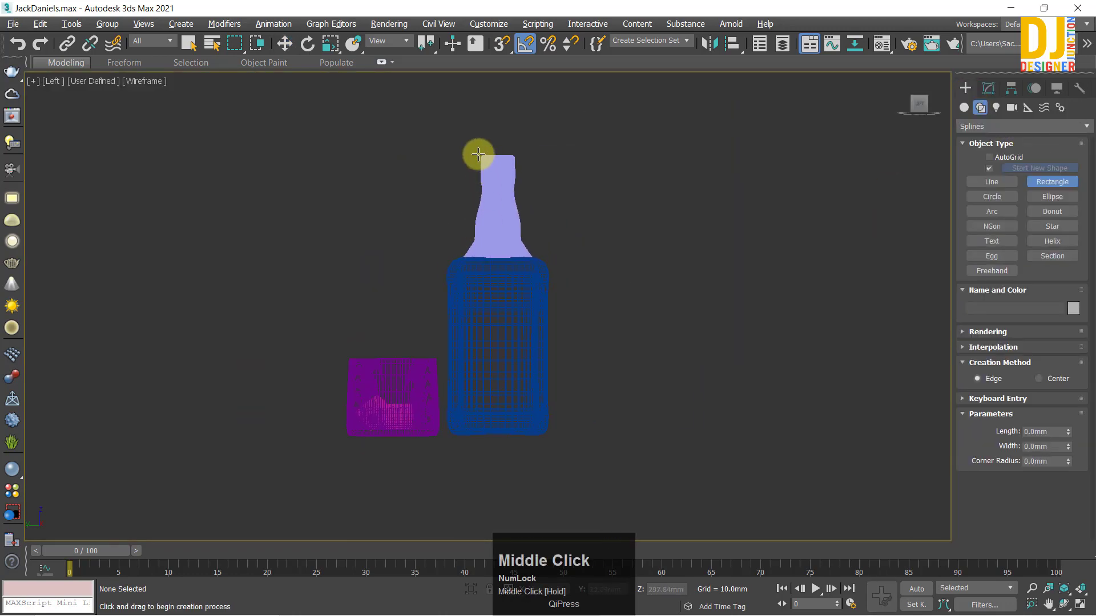
left_click_drag(476, 159, 635, 436)
right_click(656, 365)
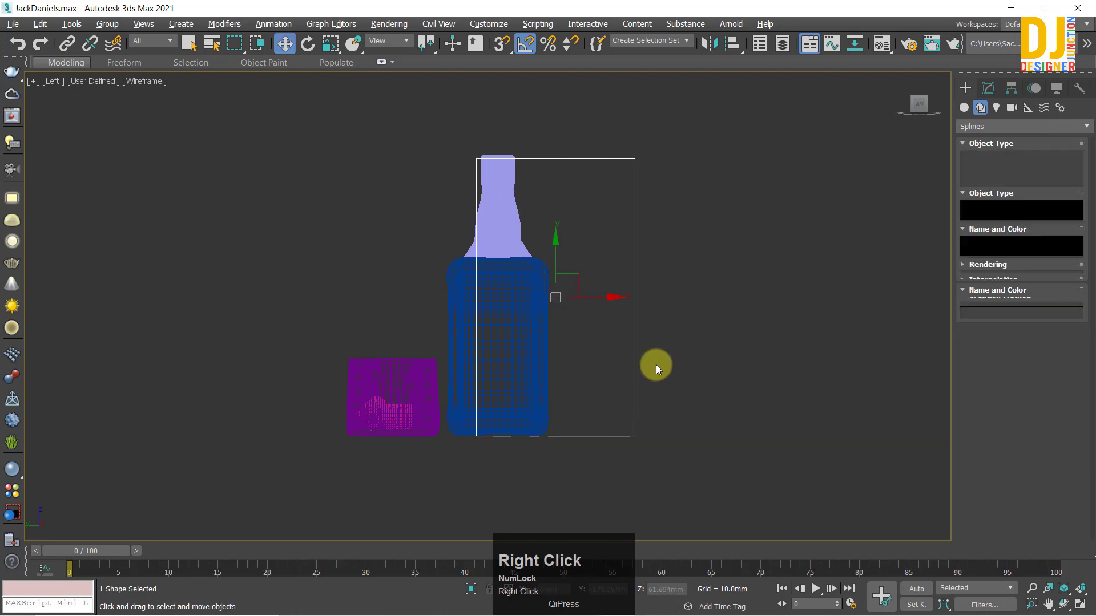
Step: Set the rectangle's length to about 307 mm for the bottle, and fit its width over the glass at about 101 mm
key("w")
key("w")
key("z")
scroll(512, 334, "down", 1)
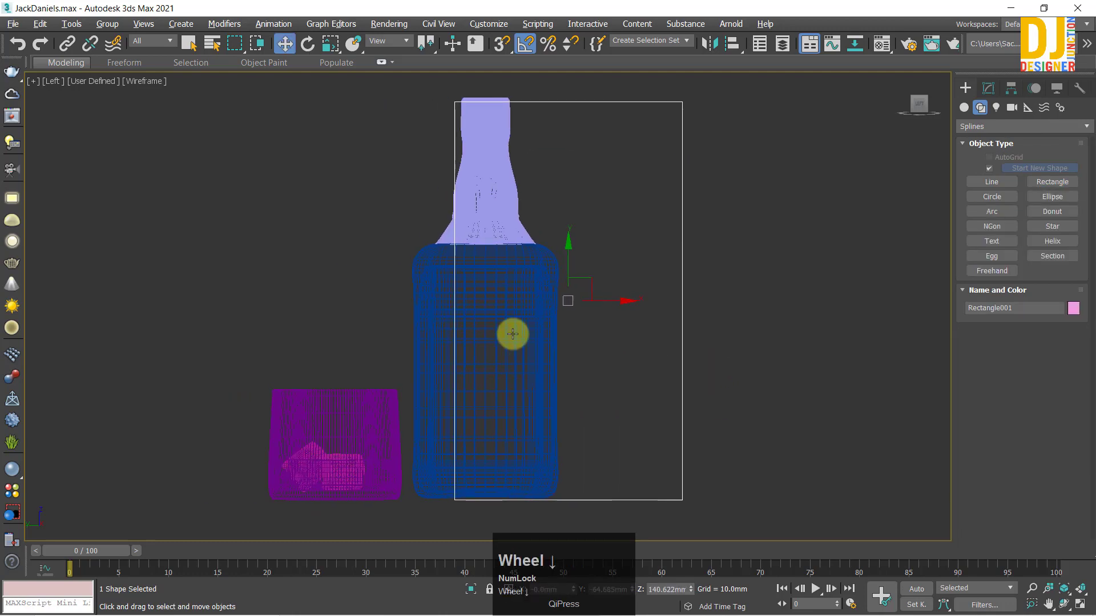
scroll(513, 334, "down", 2)
middle_click_drag(514, 334, 532, 352)
left_click(989, 88)
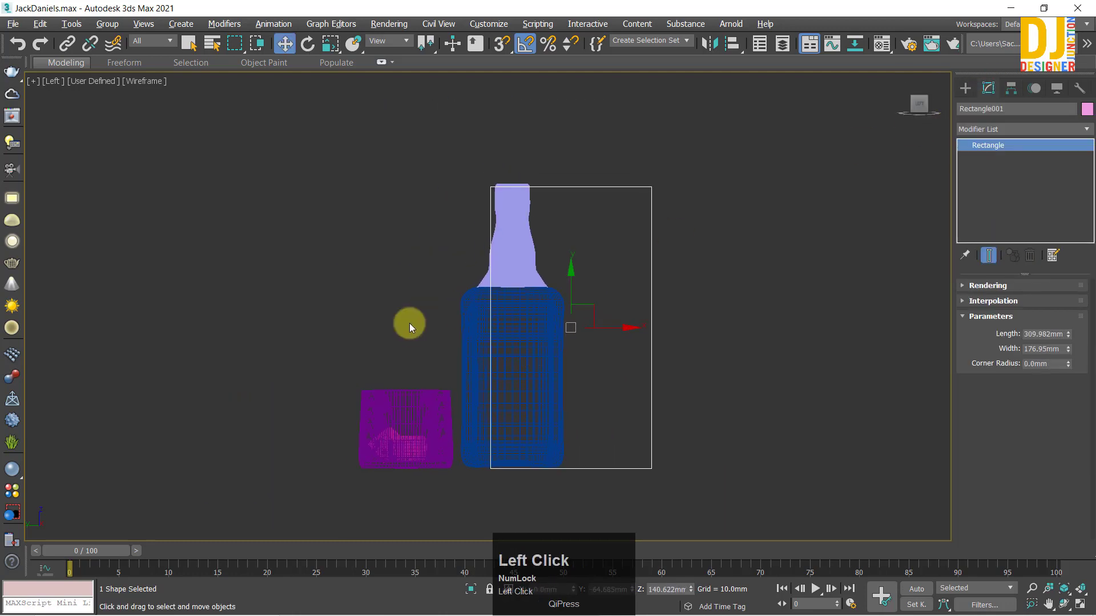
middle_click_drag(409, 323, 792, 330)
left_click_drag(1068, 336, 1075, 333)
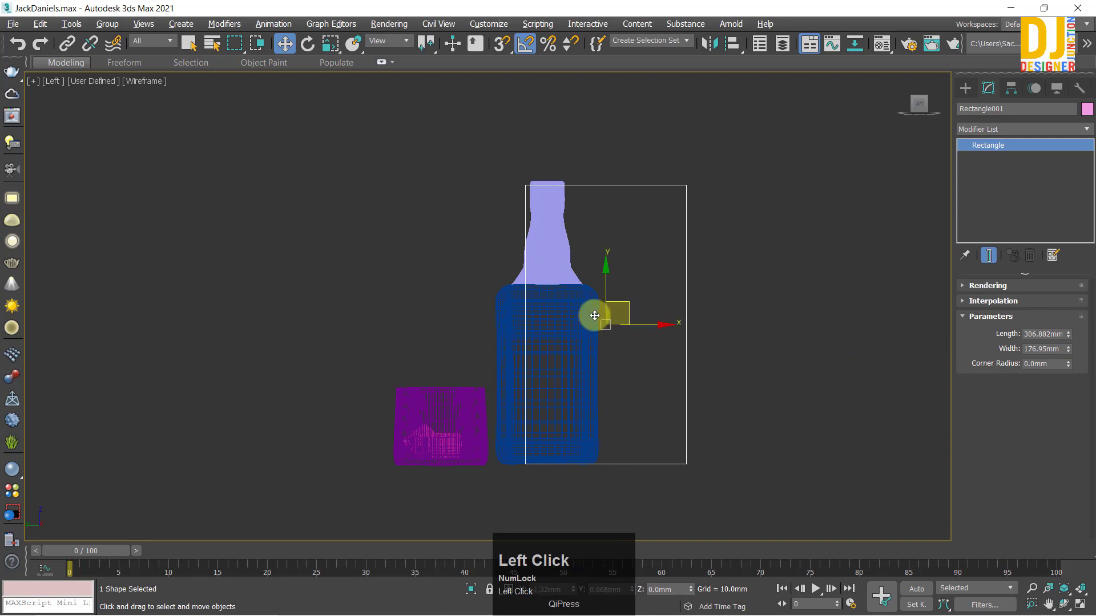
left_click_drag(598, 313, 437, 341)
left_click_drag(1069, 353, 1059, 374)
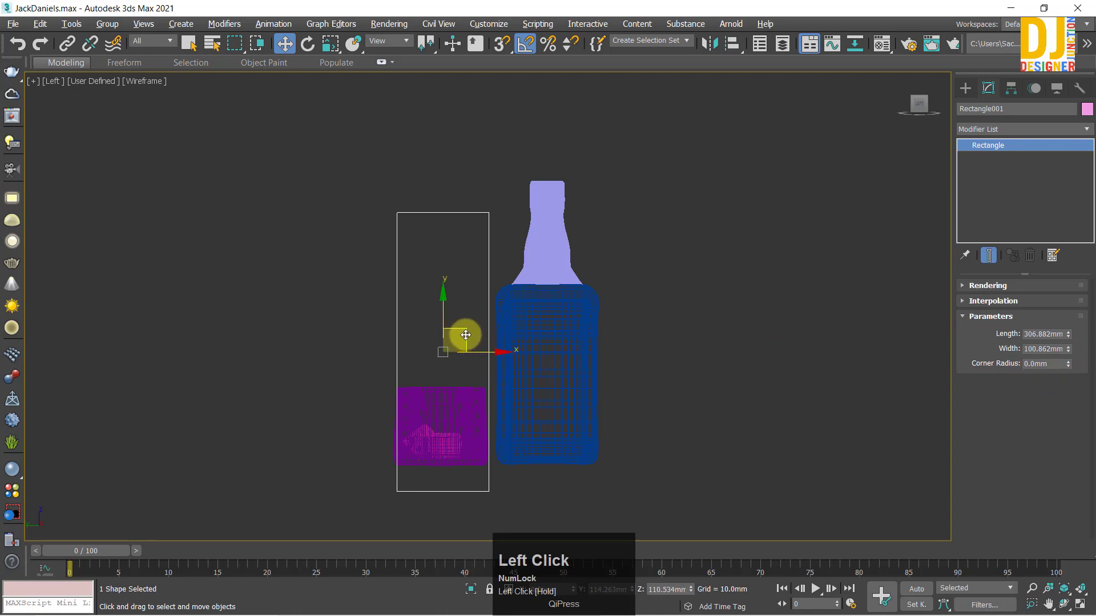
Step: Move the rectangle onto the bottle's body to compare widths, and delete it before returning to the perspective view
left_click_drag(466, 335, 572, 322)
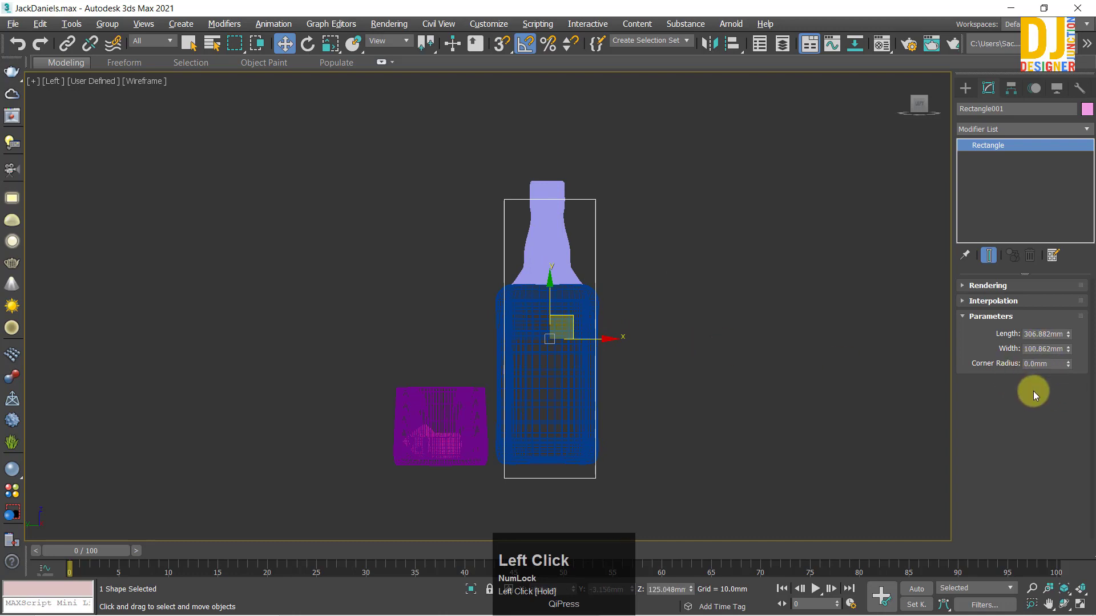
key("Delete")
key("alt+w")
key("alt+w")
key("alt+w")
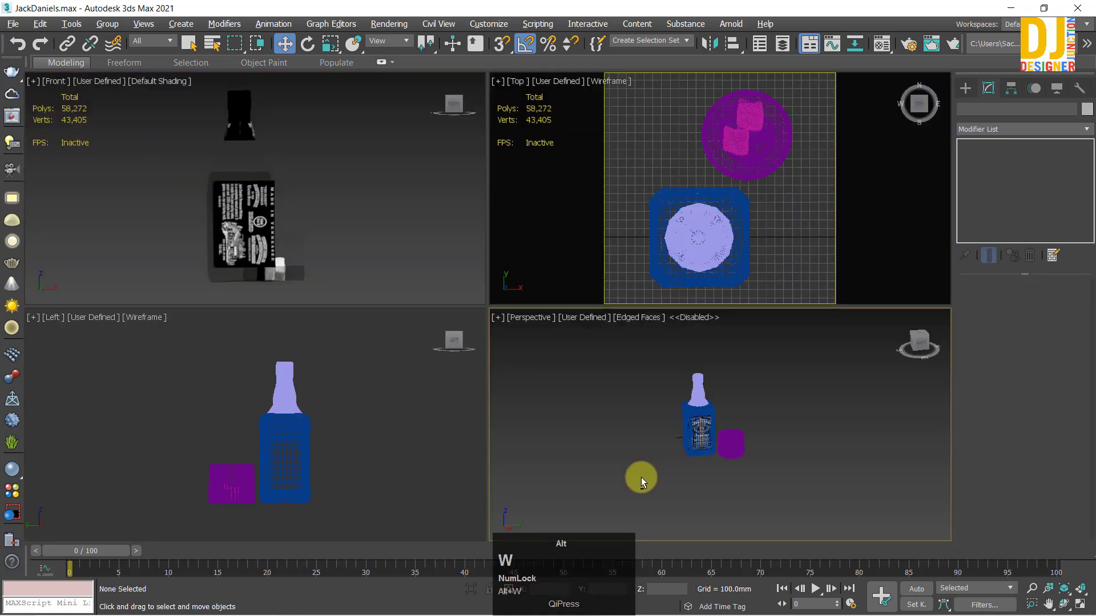
key("alt+w")
key("z")
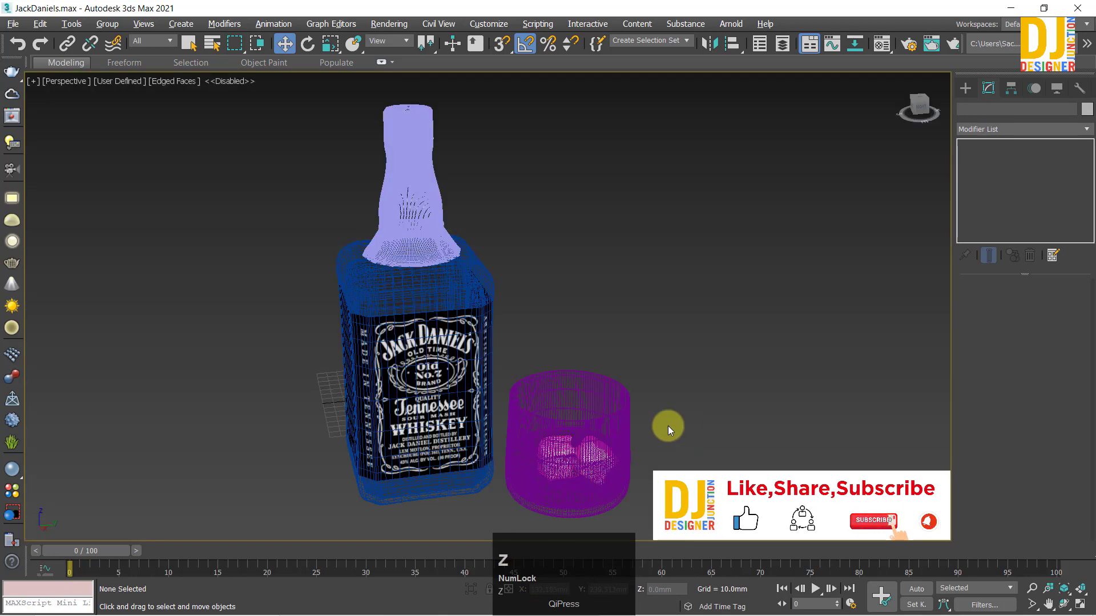
middle_click_drag(663, 428, 430, 312, "alt")
scroll(434, 370, "down", 3)
left_click_drag(352, 189, 614, 376)
left_click(623, 357)
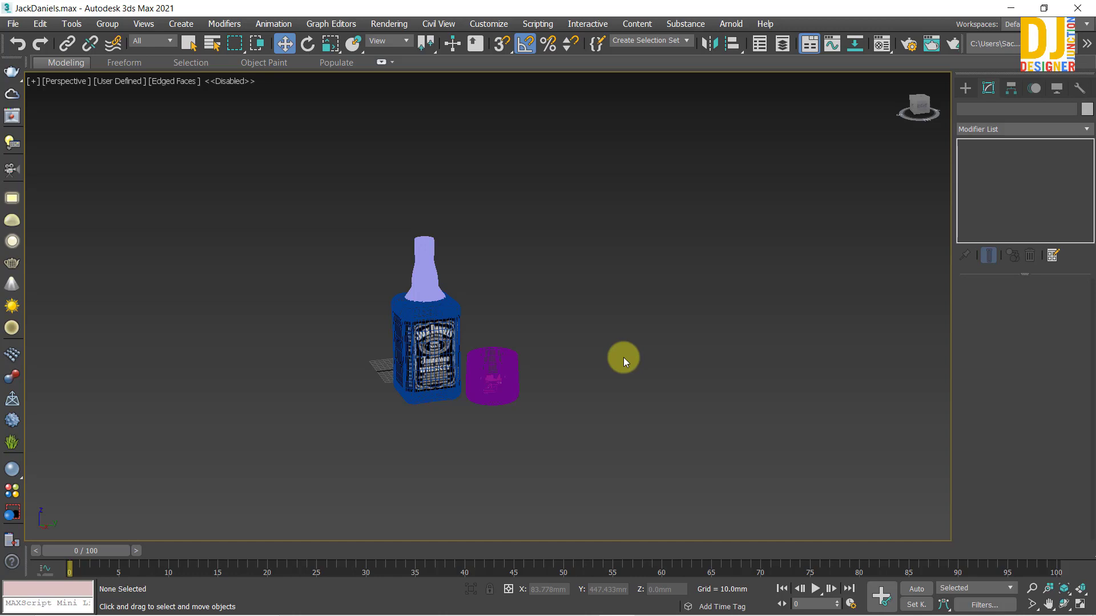
Step: Show the grid in the Top view and move the bottle-and-glass group next to the world origin
middle_click_drag(478, 336, 420, 394, "alt")
left_click_drag(275, 164, 796, 517)
key("alt+w")
key("alt+w")
key("alt+w")
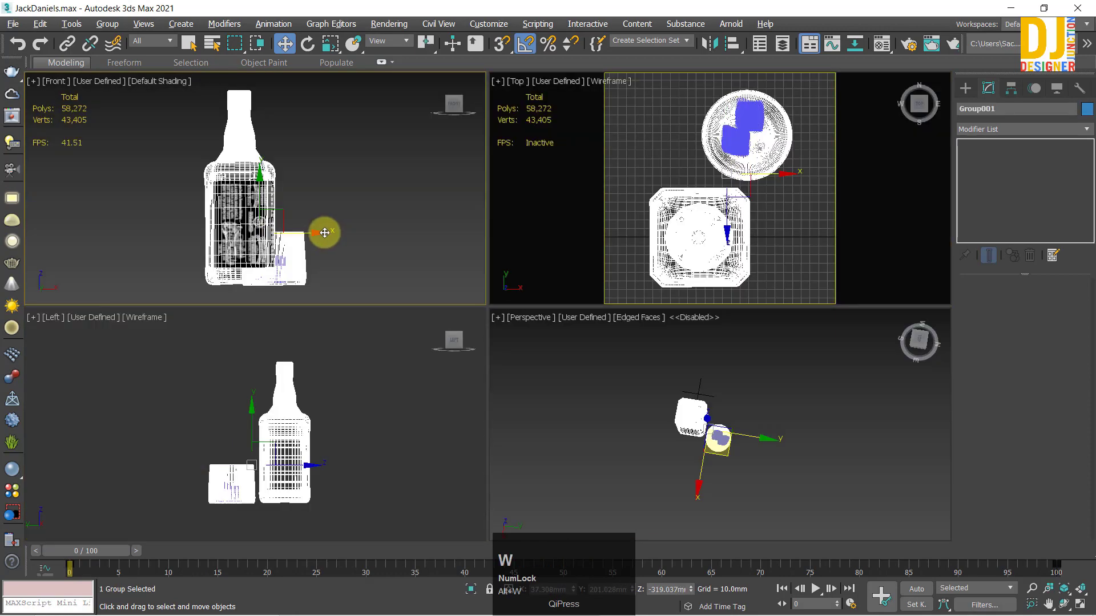
key("t")
key("z")
key("alt+w")
scroll(388, 263, "down", 4)
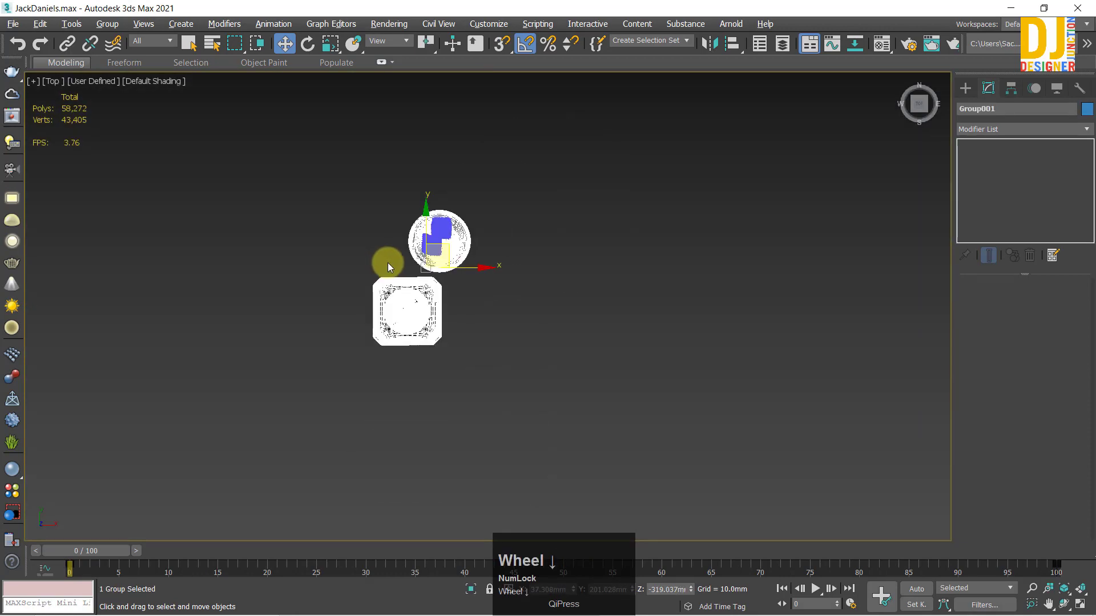
key("g")
left_click_drag(429, 299, 364, 270)
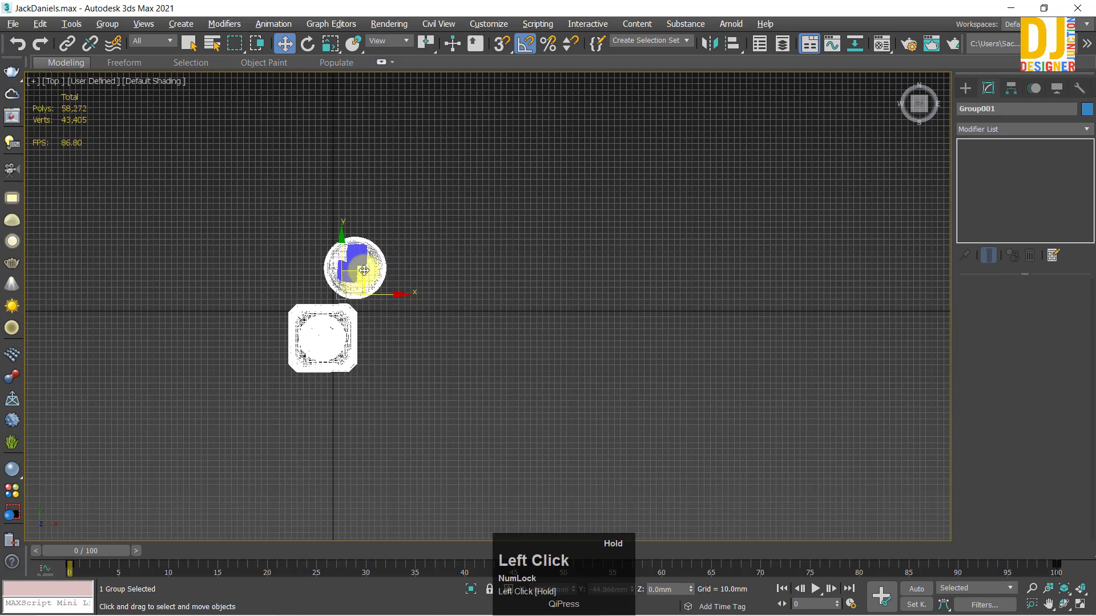
Step: Examine the repositioned bottle and glass against the grid in the perspective view
key("z")
key("p")
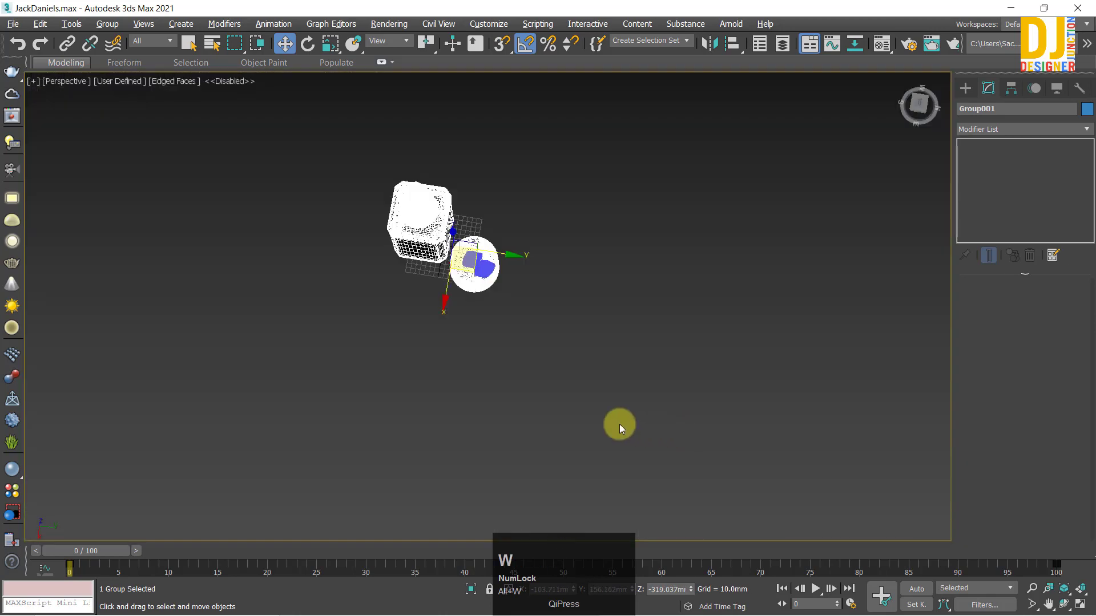
middle_click_drag(618, 426, 491, 315, "alt")
key("z")
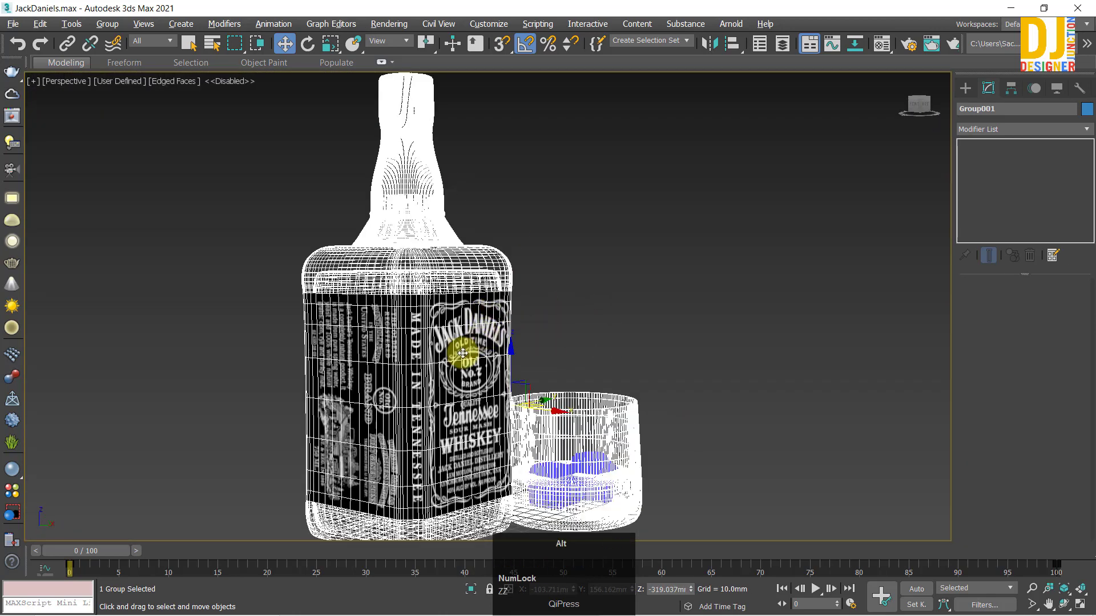
middle_click_drag(462, 353, 665, 323, "alt")
left_click(675, 310)
key("z")
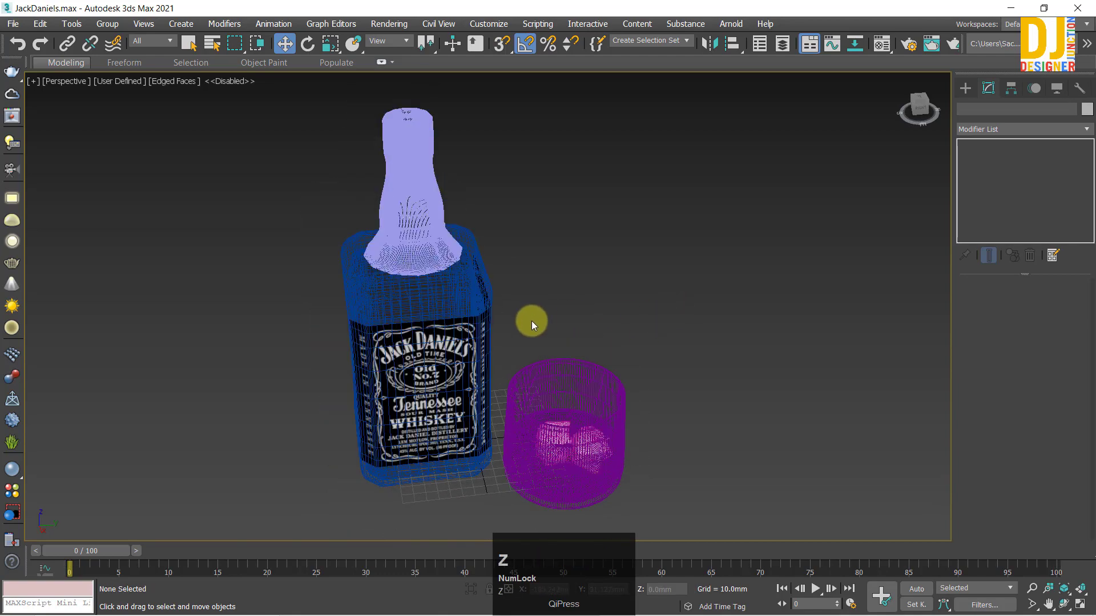
middle_click_drag(532, 320, 472, 317, "alt")
Step: Show the grid in the Left view and move the bottle-and-glass group so its base stands on the ground line
left_click_drag(729, 466, 729, 466)
key("alt+w")
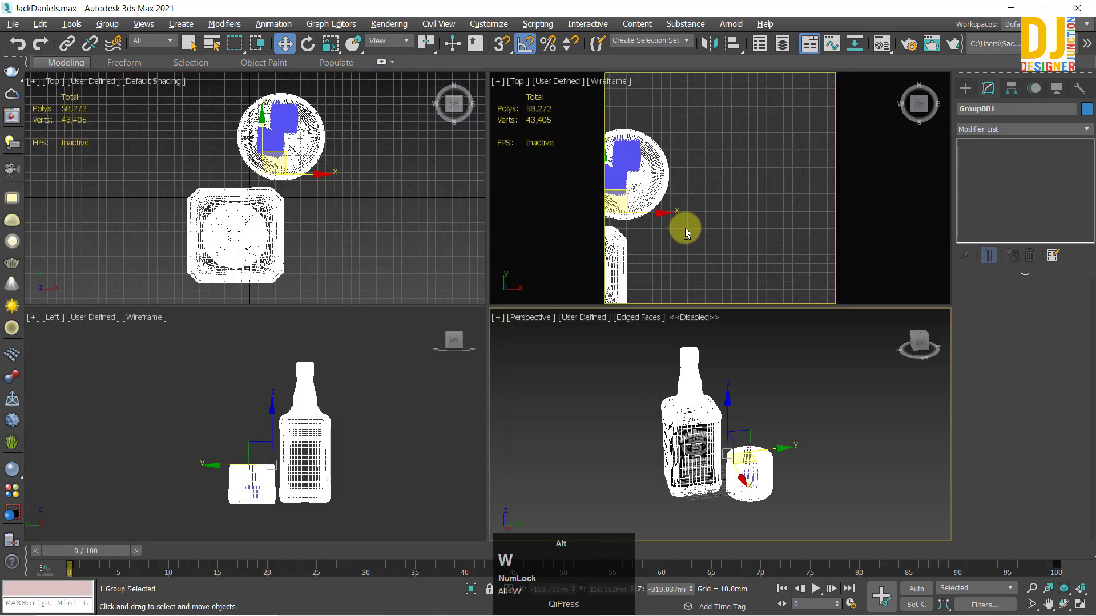
middle_click(685, 228)
key("alt+w")
key("z")
key("alt+w")
middle_click(303, 466)
key("alt+w")
key("z")
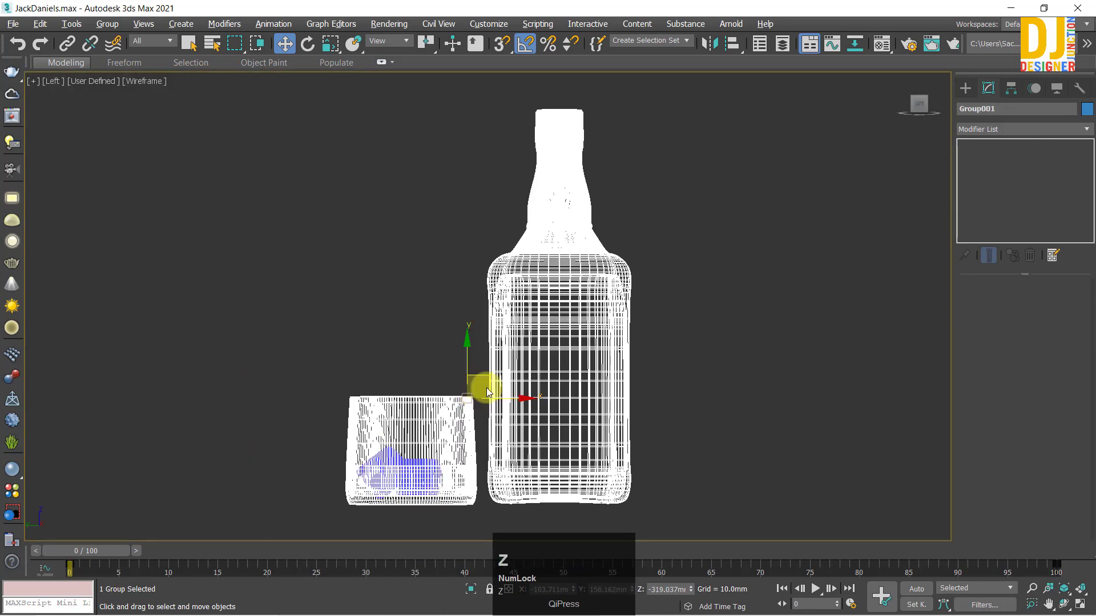
key("g")
middle_click_drag(490, 374, 448, 294)
left_click_drag(449, 273, 479, 264)
key("alt+w")
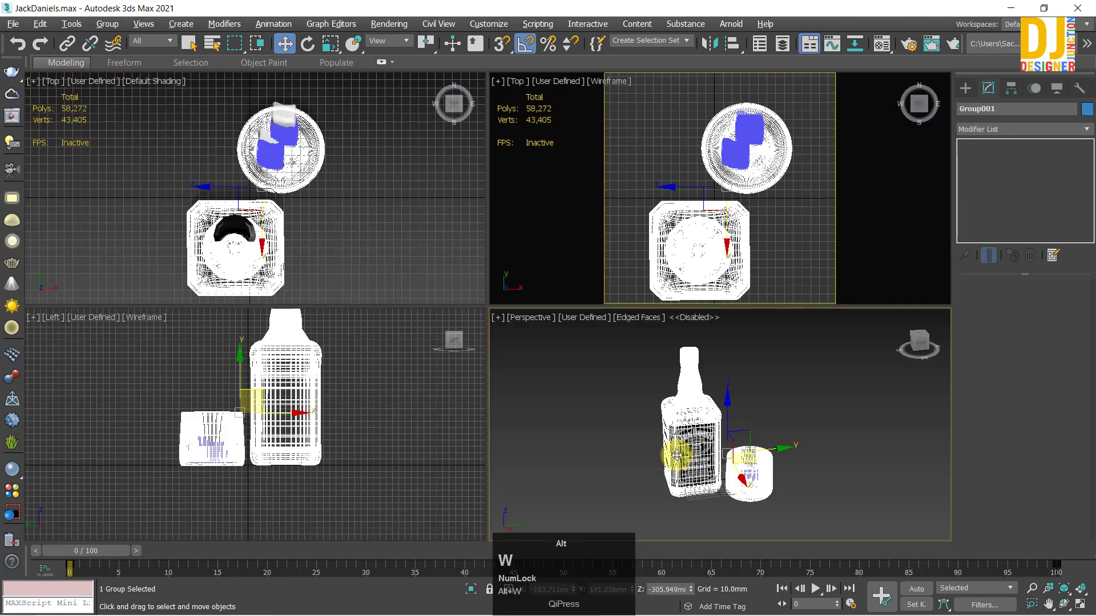
Step: Examine the placement of the bottle and glass on the ground grid in the perspective view
middle_click(655, 357)
key("alt+w")
key("z")
left_click(480, 334)
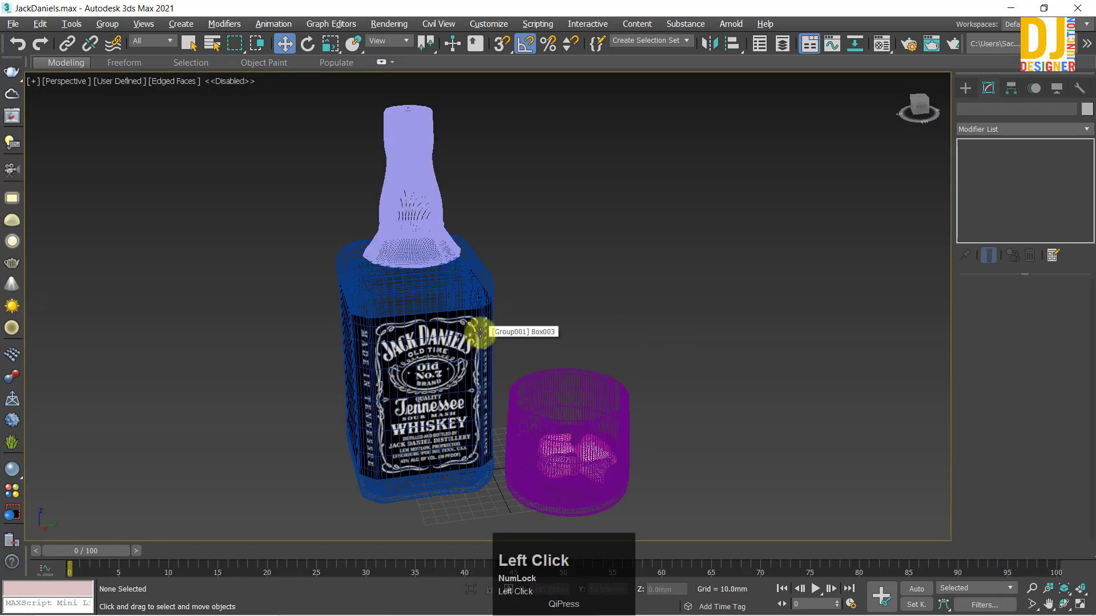
middle_click_drag(461, 332, 441, 352, "alt")
scroll(404, 320, "down", 5)
key("z")
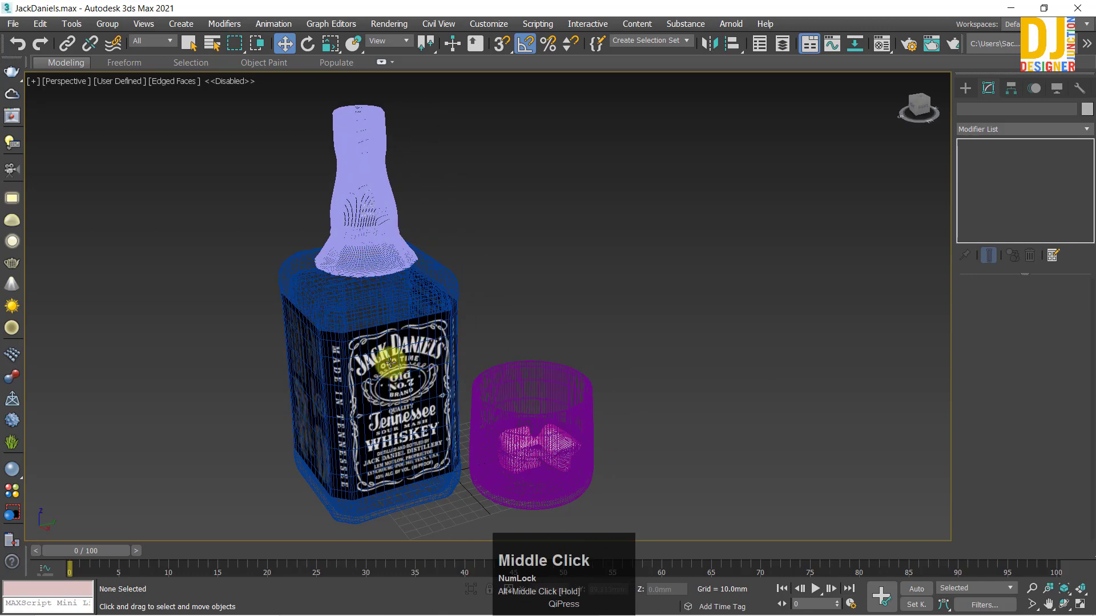
key("z")
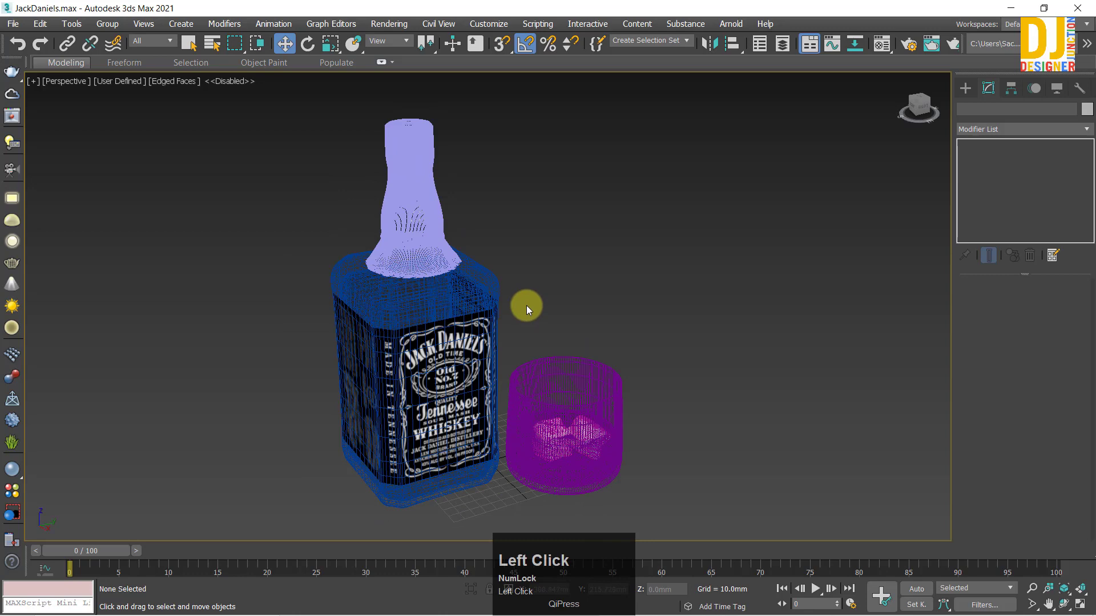
middle_click_drag(526, 306, 520, 306)
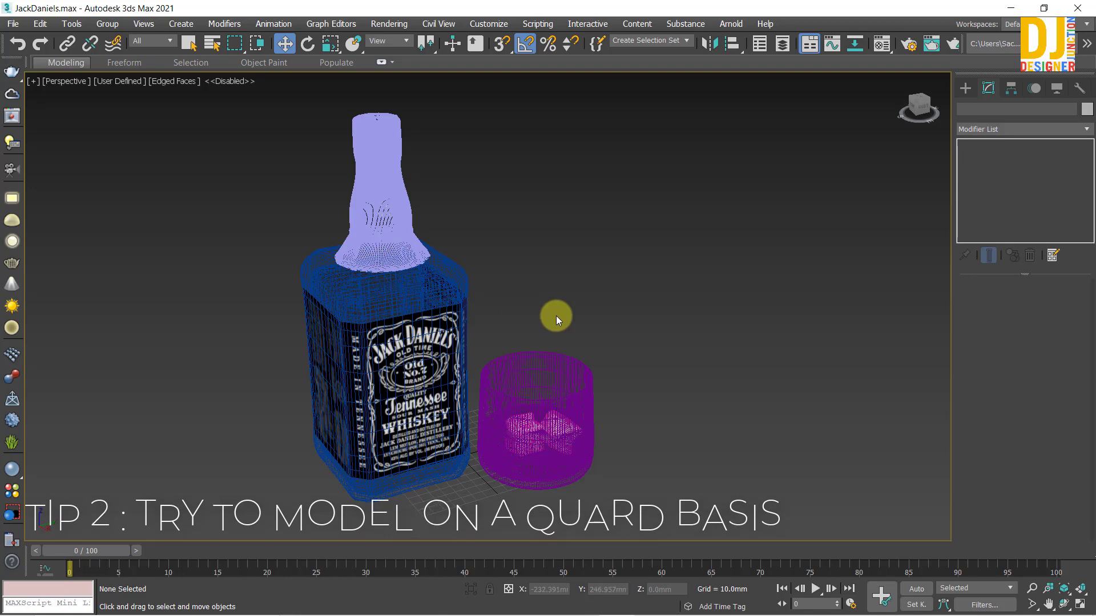
key("z")
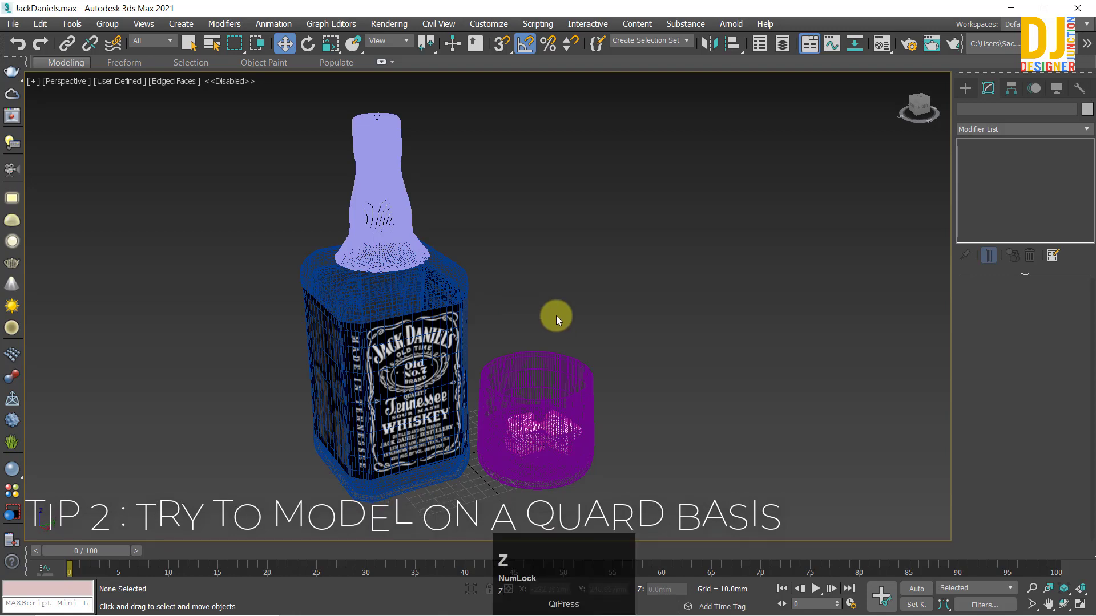
Step: Inspect the wireframe mesh around the bottle's shoulder and the base of its neck
left_click(482, 329)
left_click(564, 276)
scroll(447, 289, "up", 3)
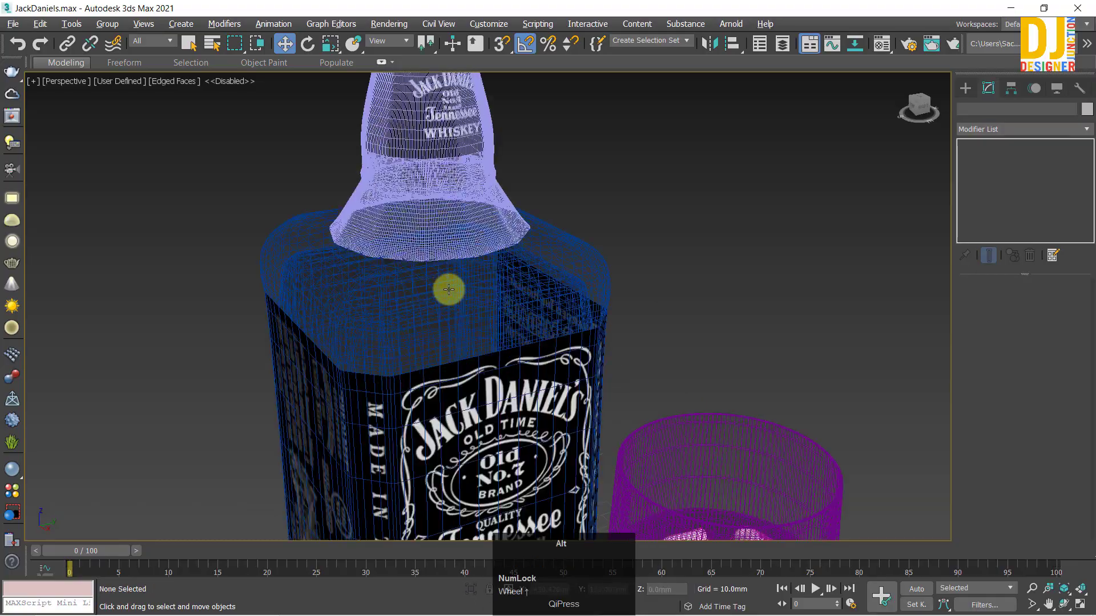
middle_click_drag(447, 289, 264, 229)
scroll(558, 335, "up", 5)
middle_click_drag(569, 355, 577, 245, "alt")
left_click(581, 213)
key("z")
Step: Inspect the quad polygon layout on the ice cubes inside the glass at close range
left_click(577, 245)
scroll(582, 362, "up", 9)
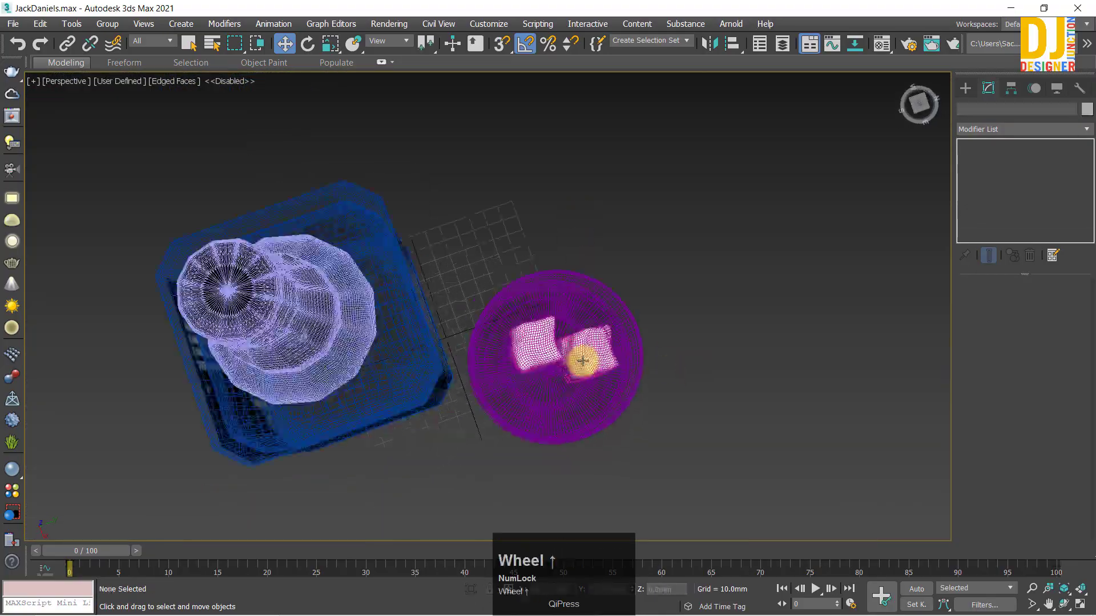
middle_click_drag(416, 288, 556, 370)
scroll(480, 345, "down", 3)
middle_click_drag(379, 310, 368, 412, "alt")
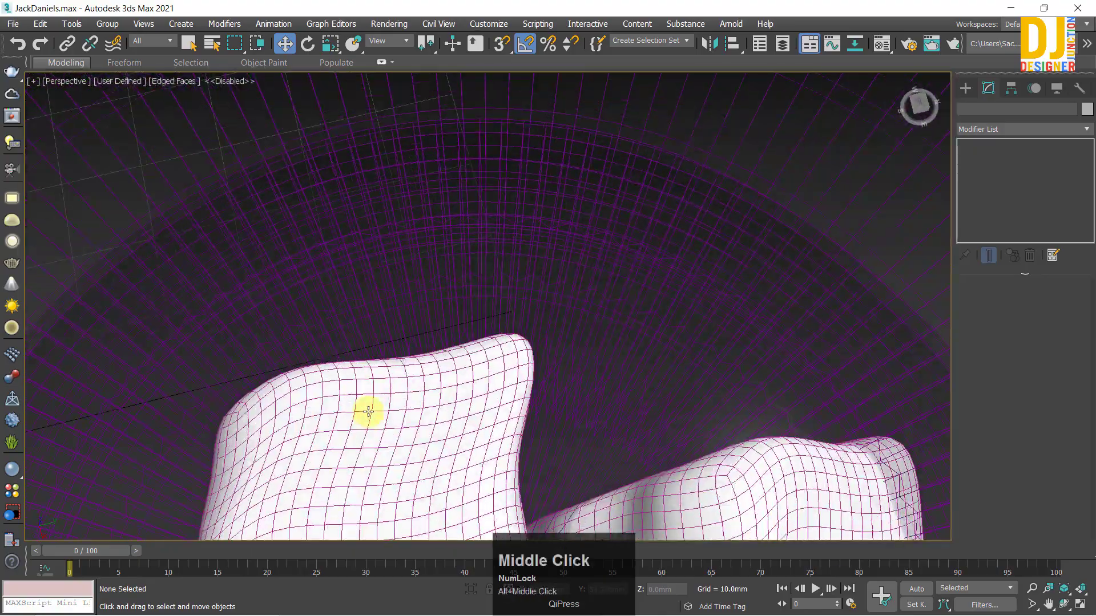
left_click(367, 412)
scroll(416, 391, "down", 6)
middle_click_drag(421, 379, 440, 274)
left_click(621, 349)
scroll(365, 374, "up", 10)
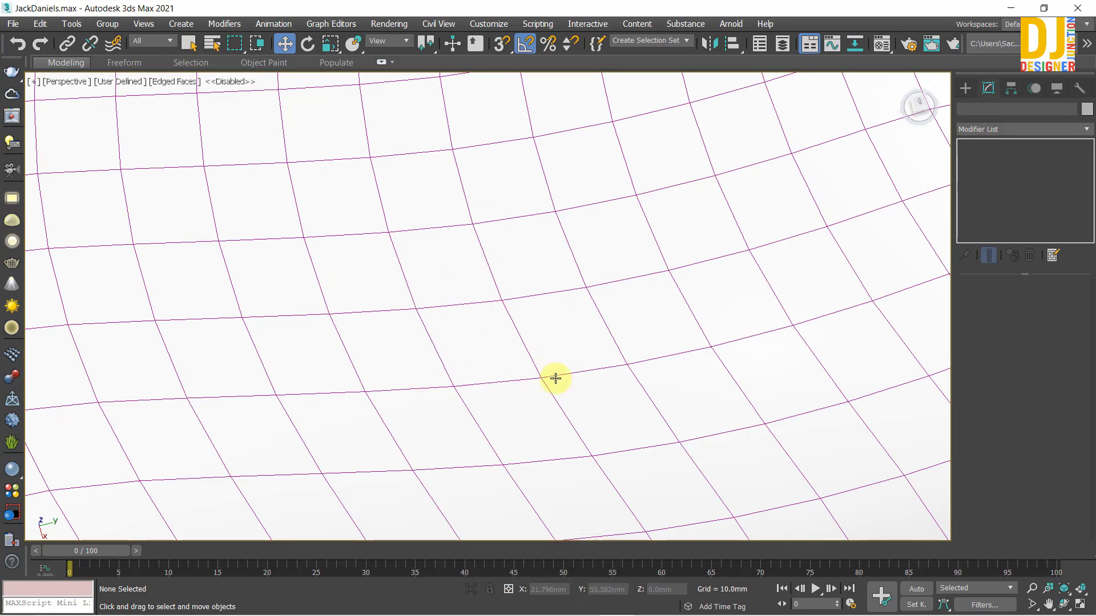
Step: Inspect the edge flow on the bottle's cap and neck from above
scroll(508, 367, "down", 5)
middle_click_drag(485, 371, 382, 173)
scroll(502, 315, "down", 2)
scroll(508, 279, "down", 4)
scroll(485, 274, "down", 3)
scroll(483, 153, "up", 5)
middle_click_drag(483, 153, 367, 220, "alt")
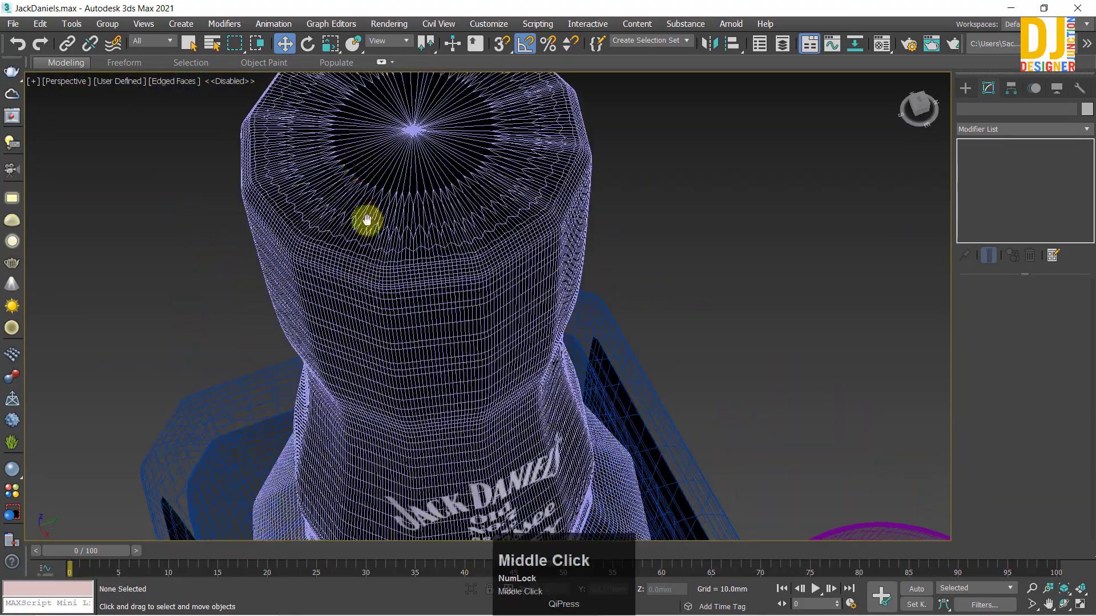
Step: Examine the mesh on top of the bottle's cap and around the ice cubes inside the glass
scroll(401, 286, "up", 5)
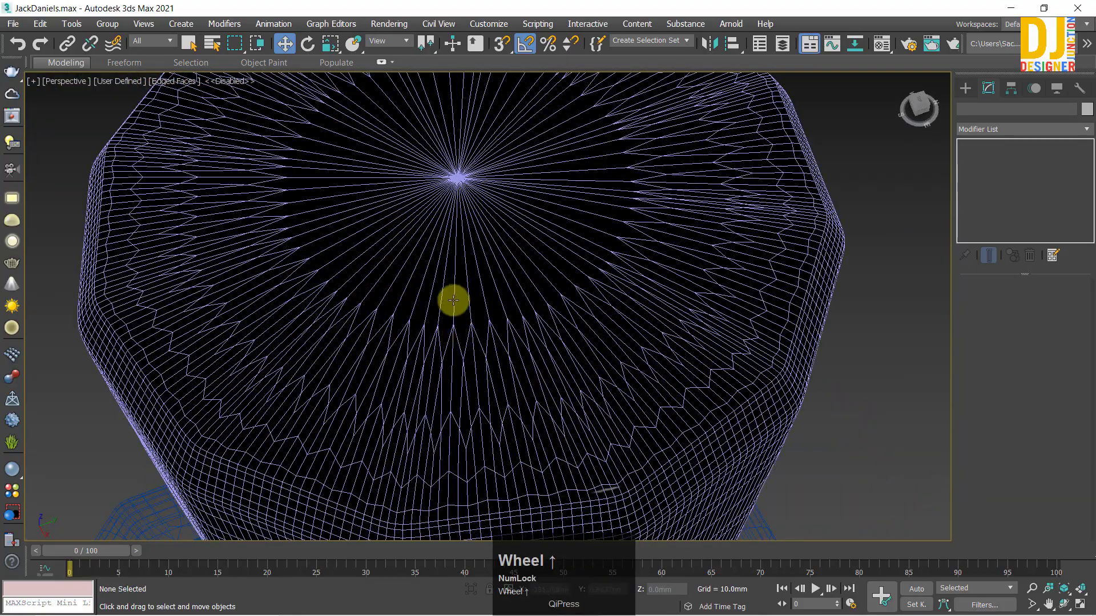
scroll(443, 272, "down", 5)
middle_click_drag(443, 296, 379, 247, "alt")
scroll(513, 297, "down", 3)
left_click(553, 326)
scroll(553, 340, "down", 3)
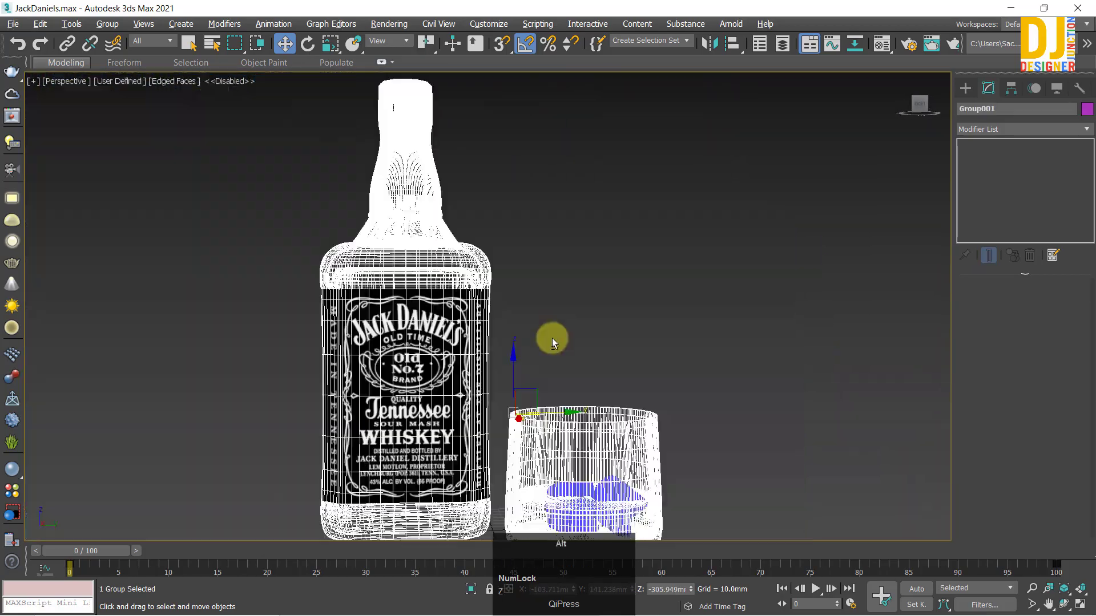
middle_click_drag(450, 171, 467, 213, "alt")
left_click(570, 236)
scroll(445, 257, "up", 5)
middle_click_drag(511, 330, 640, 334, "alt")
middle_click_drag(640, 334, 367, 203)
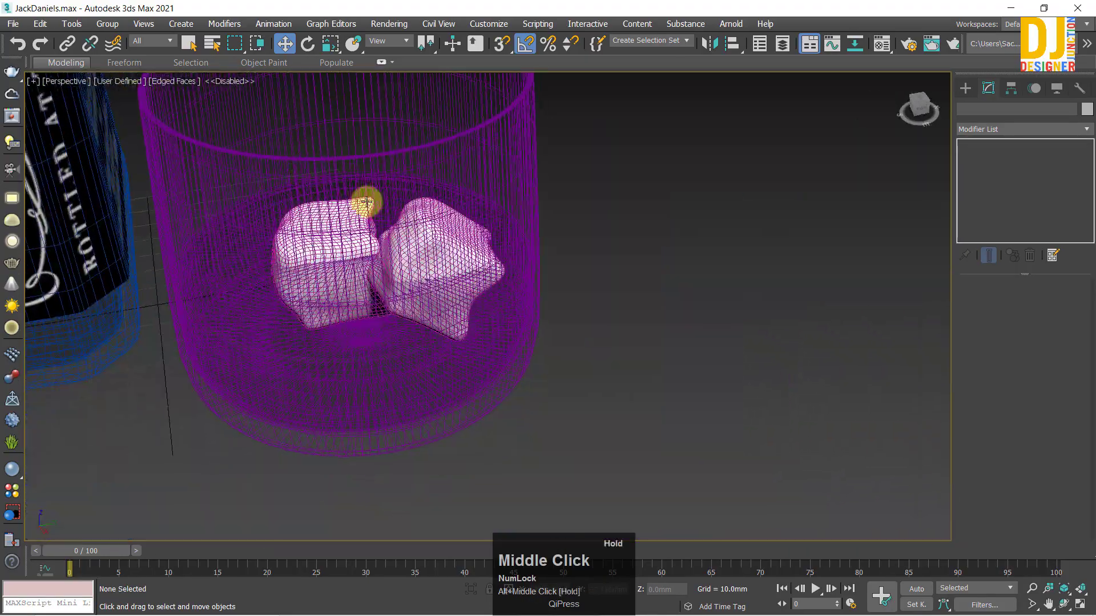
middle_click_drag(517, 324, 547, 411)
Step: Set the refraction colour of the glass VRayMtl material to black in the Material Editor
left_click(882, 45)
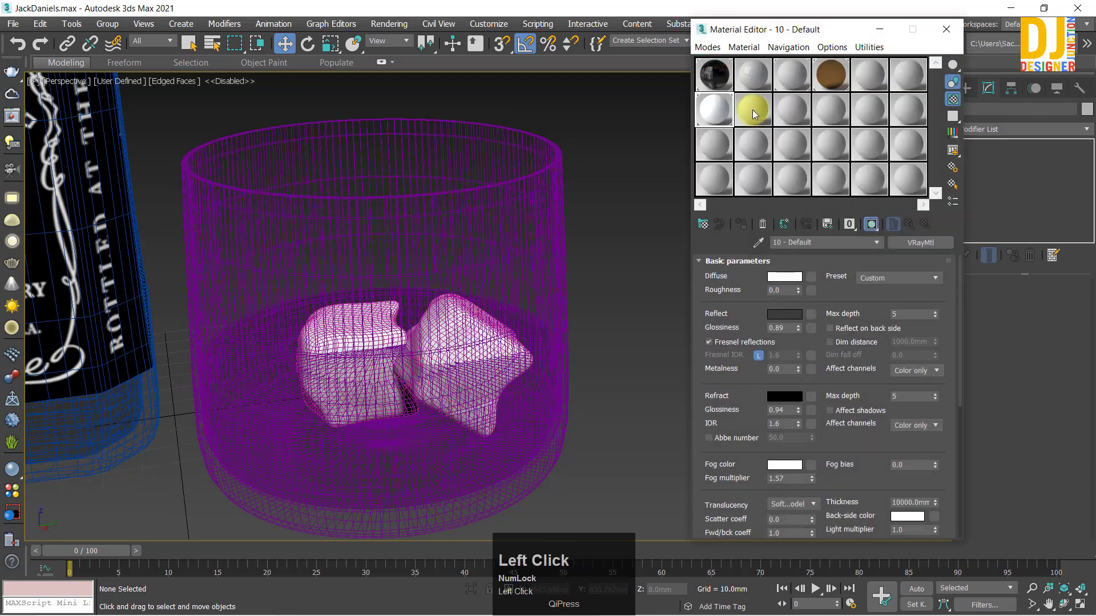
left_click(753, 109)
left_click(758, 242)
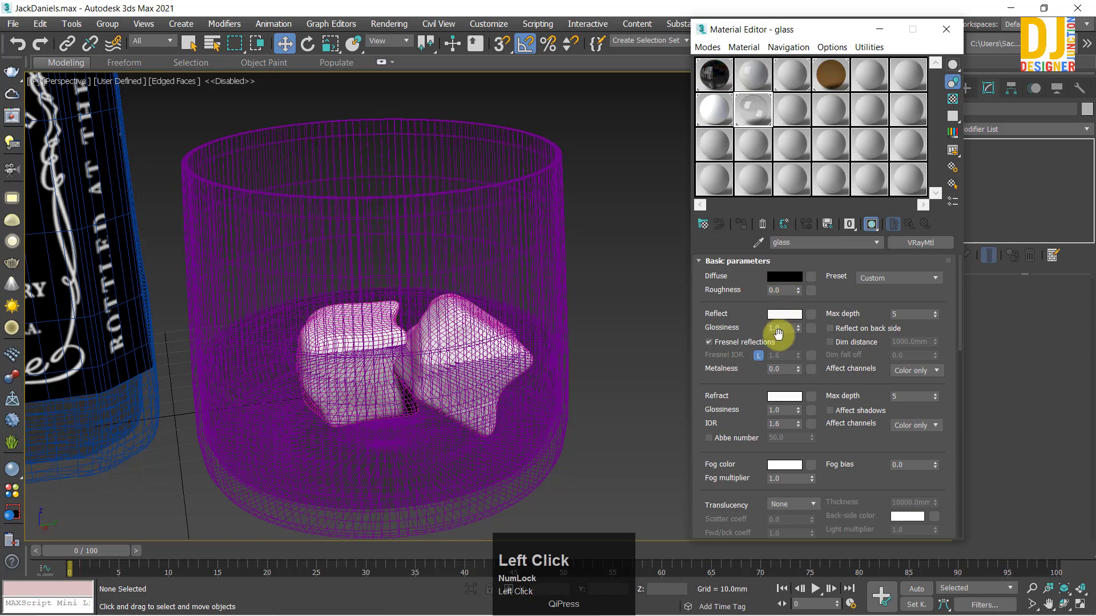
left_click(786, 397)
left_click_drag(381, 116, 378, 75)
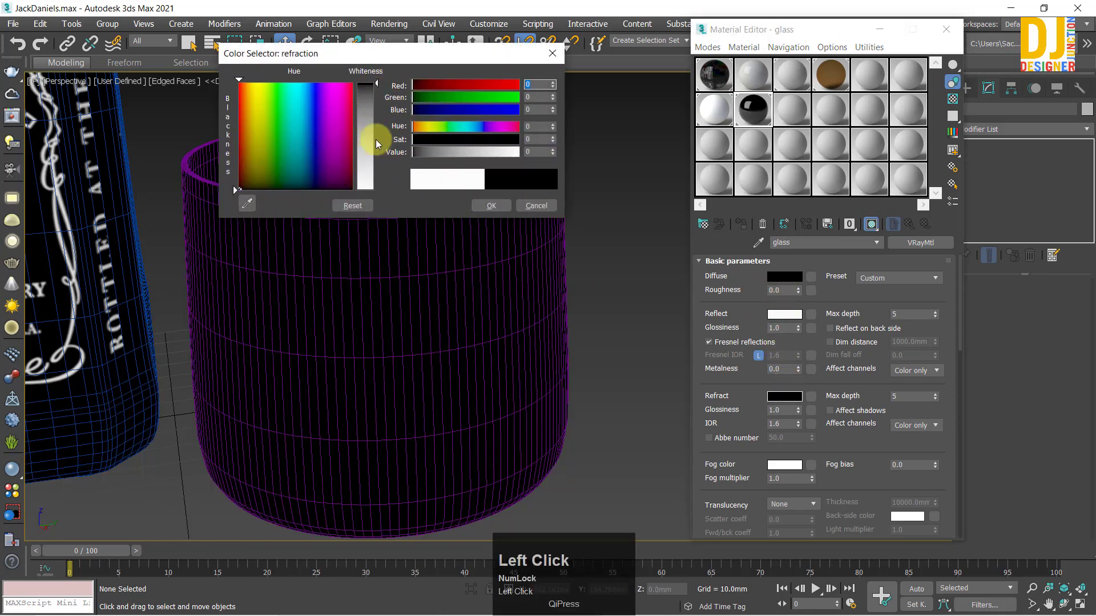
left_click(372, 117)
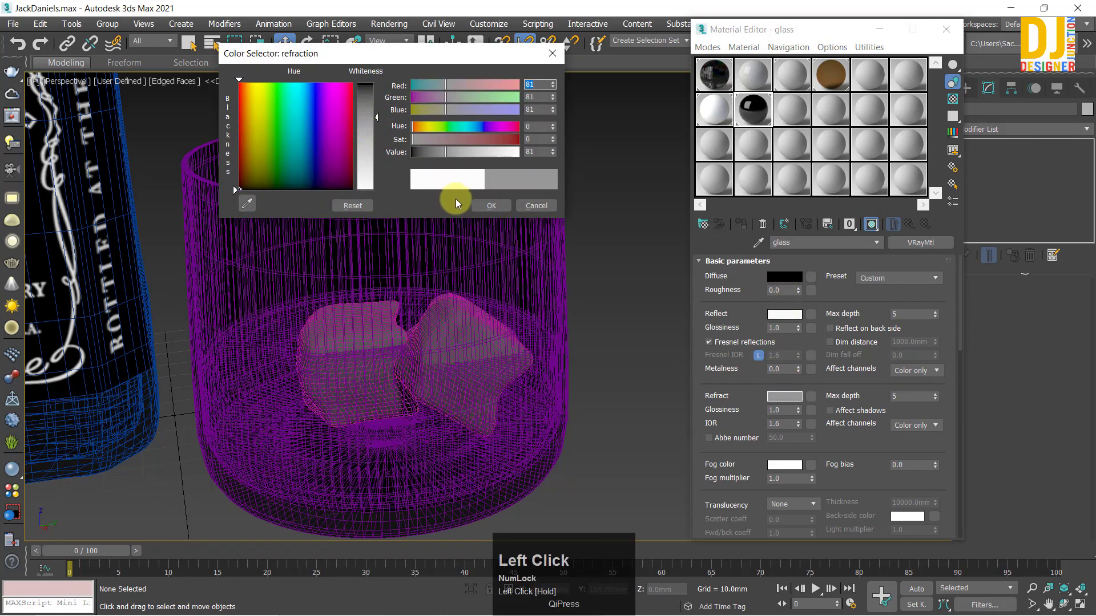
left_click(375, 98)
left_click(488, 206)
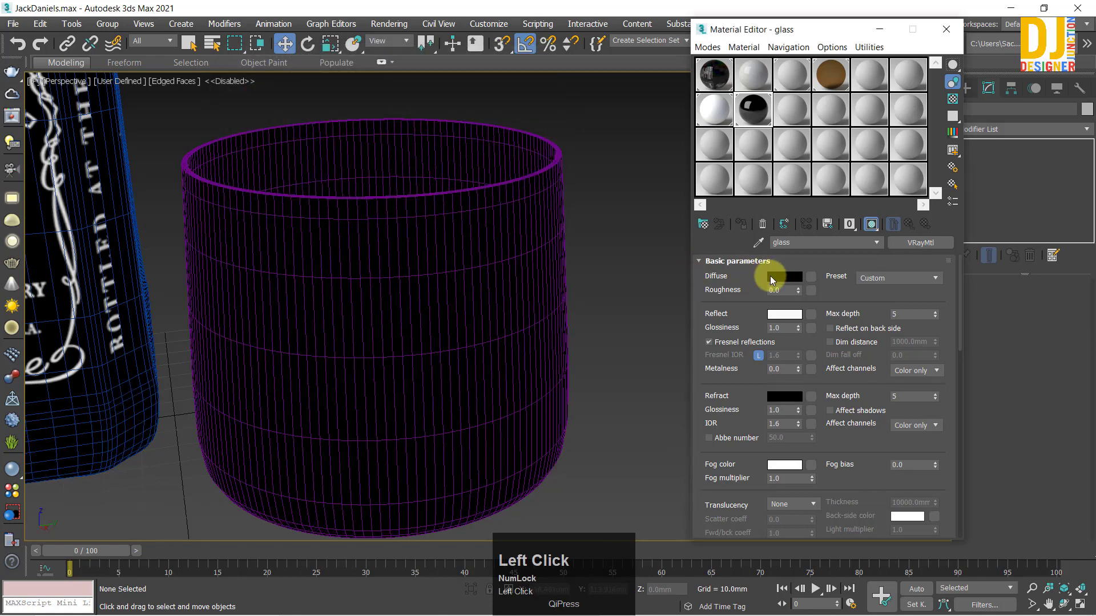
Step: Set the glass material's diffuse colour to light grey and close the Material Editor
left_click(785, 276)
left_click(372, 140)
left_click(489, 206)
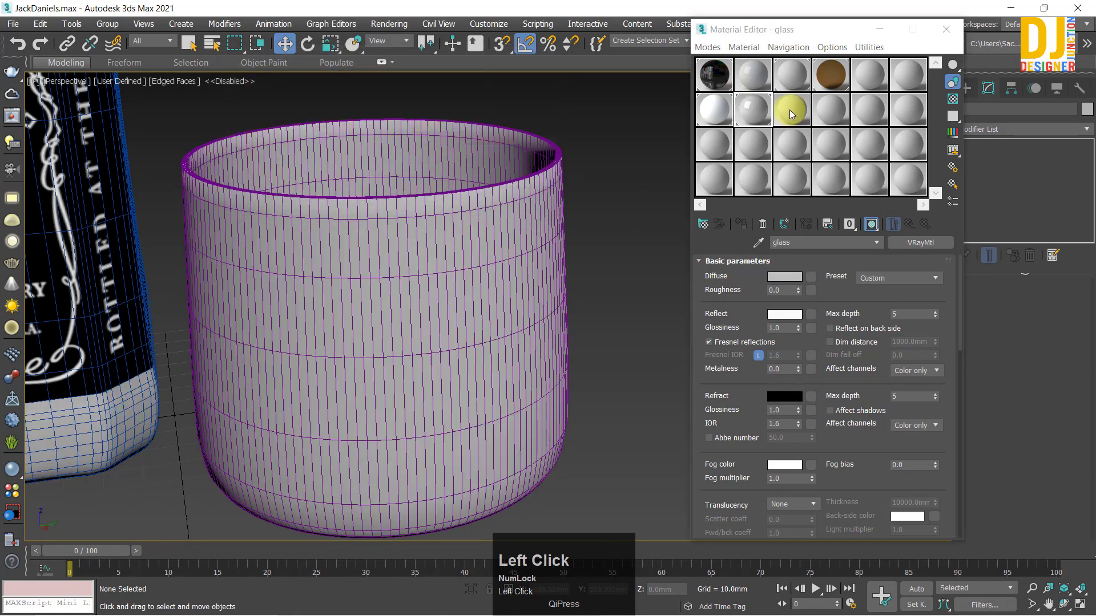
left_click(715, 69)
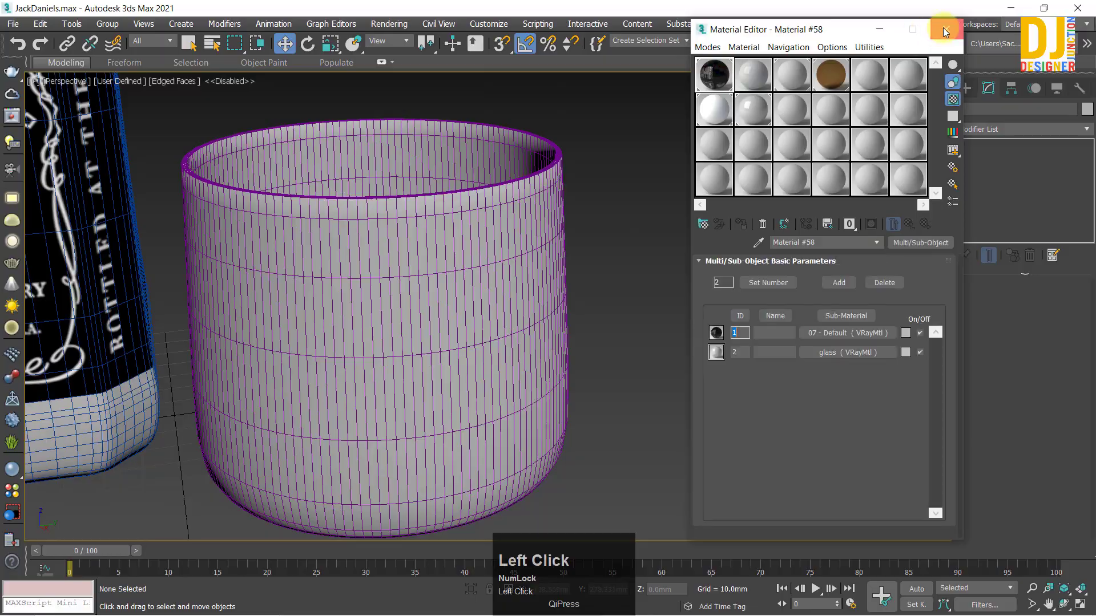
left_click(946, 30)
Step: Examine the shaded mesh of the drinking glass and the bottle from several angles and distances
middle_click_drag(570, 306, 524, 119, "alt")
middle_click_drag(696, 260, 531, 274, "alt")
scroll(536, 327, "up", 5)
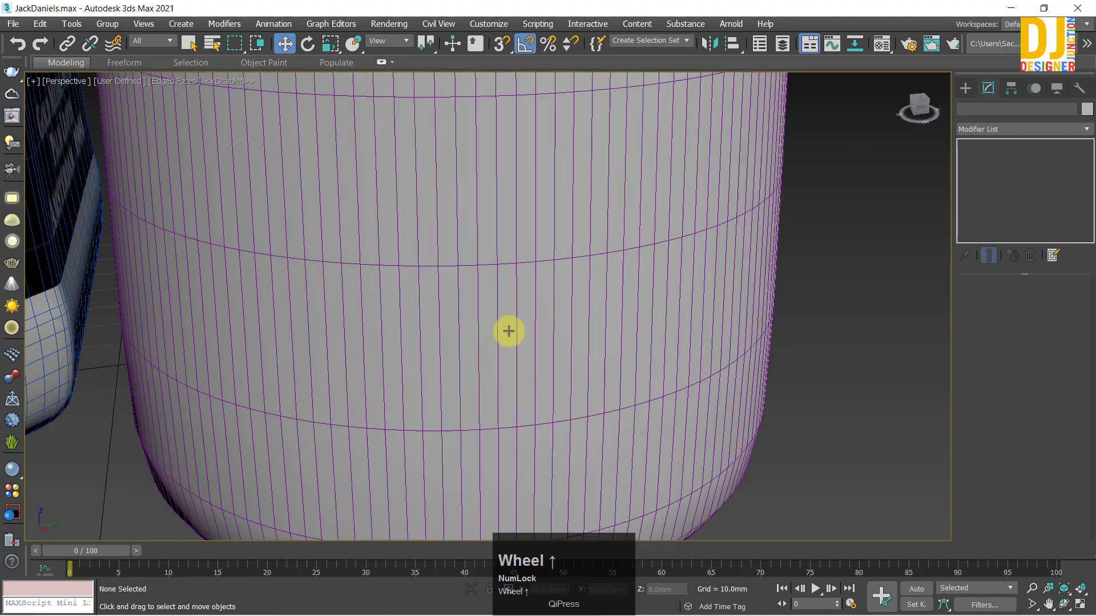
scroll(509, 331, "down", 5)
middle_click_drag(379, 272, 502, 358)
scroll(394, 258, "down", 5)
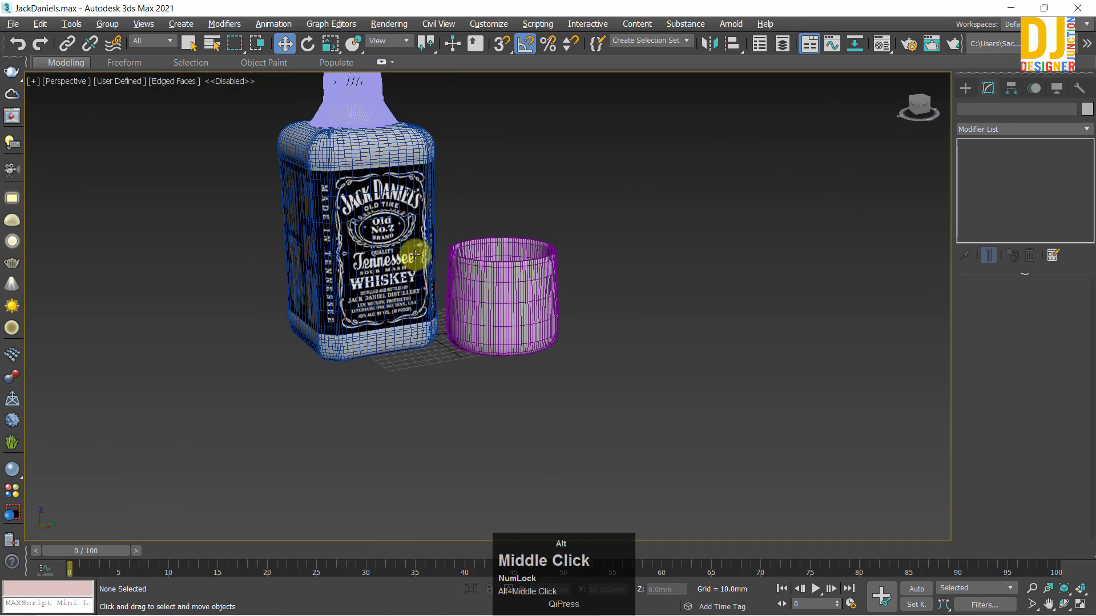
middle_click_drag(411, 252, 435, 352, "alt")
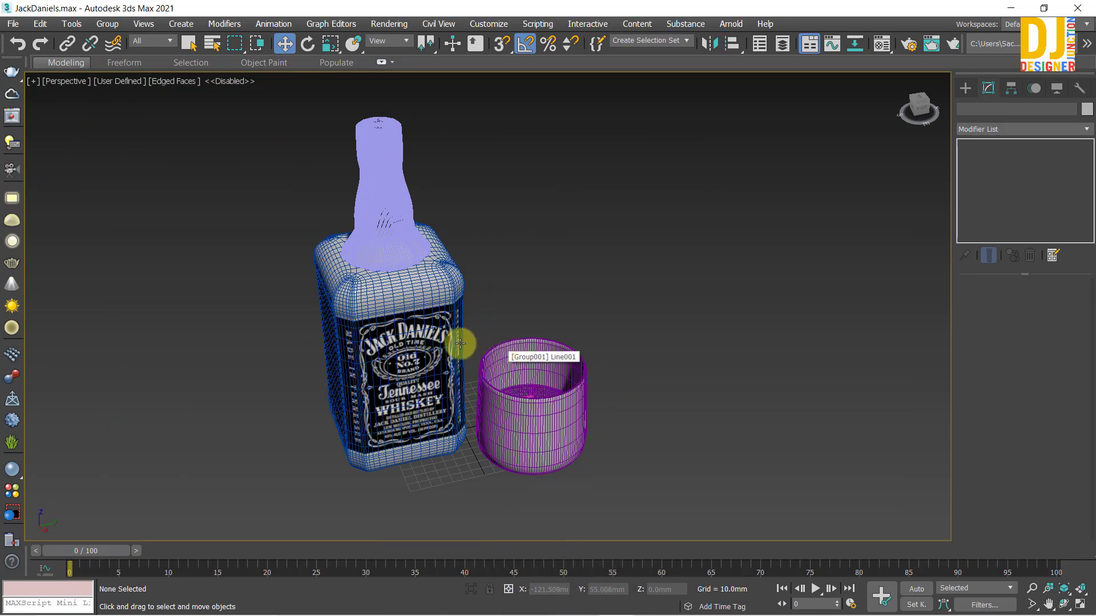
middle_click_drag(460, 343, 460, 357, "alt")
key("z")
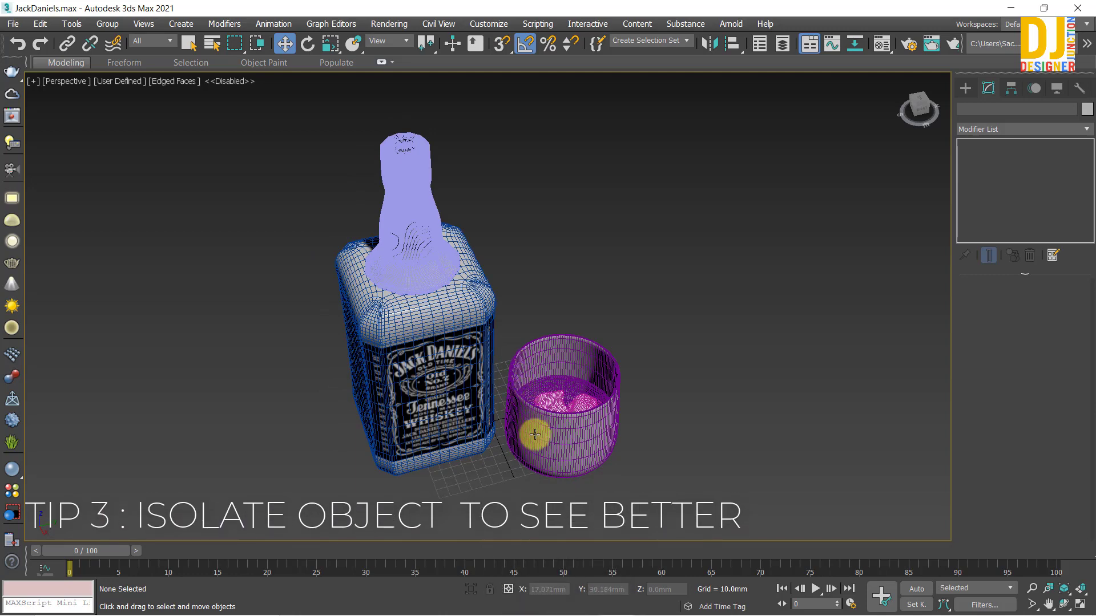
Step: Select the group containing the bottle and the glass, and ungroup it
left_click(567, 436)
key("2")
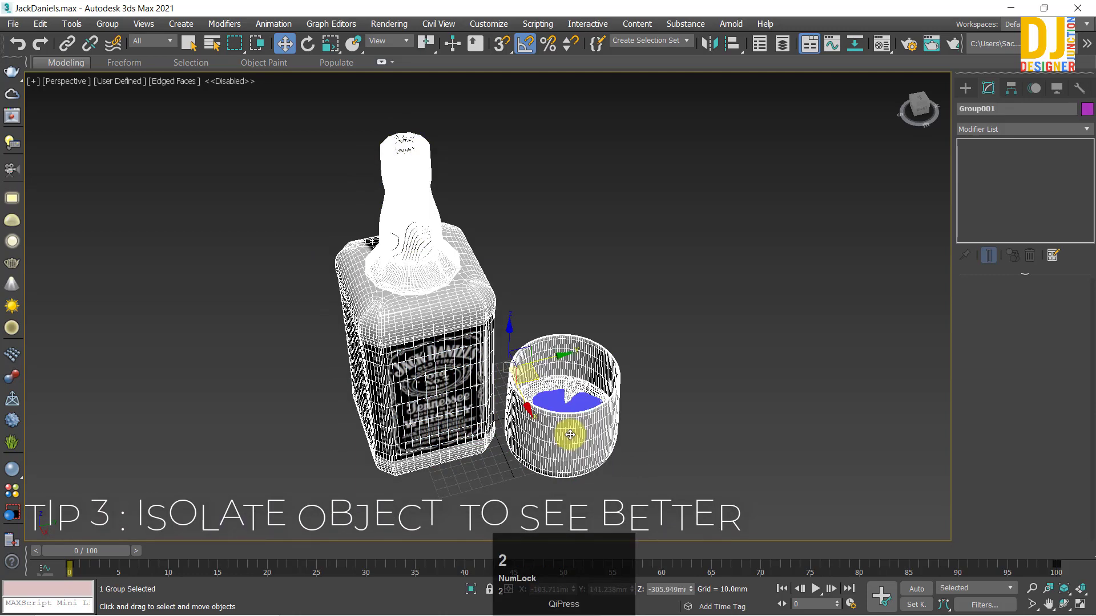
key("2")
key("2")
key("2")
left_click(514, 398)
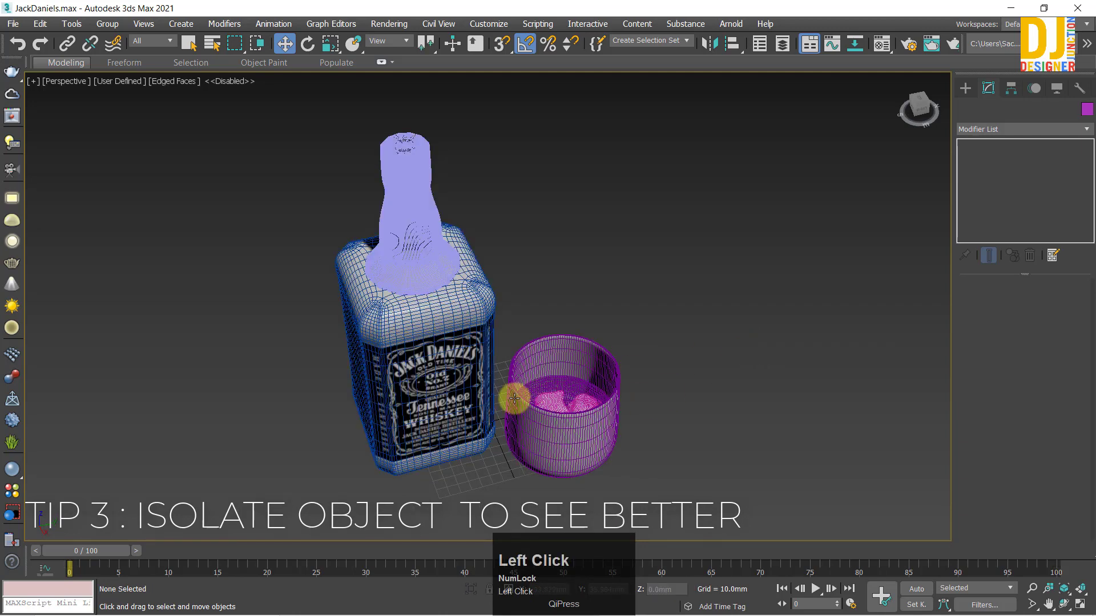
left_click(567, 428)
middle_click_drag(567, 428, 306, 228, "alt")
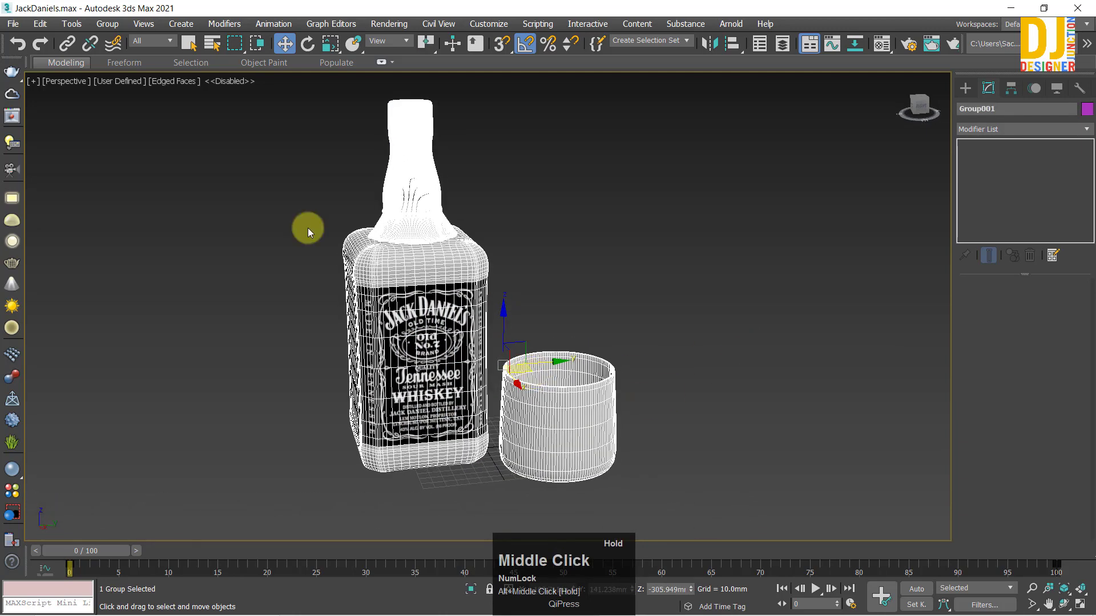
left_click(99, 25)
left_click(113, 61)
Step: Ungroup the nested group that holds the drinking glass and its two ice cubes
left_click(579, 440)
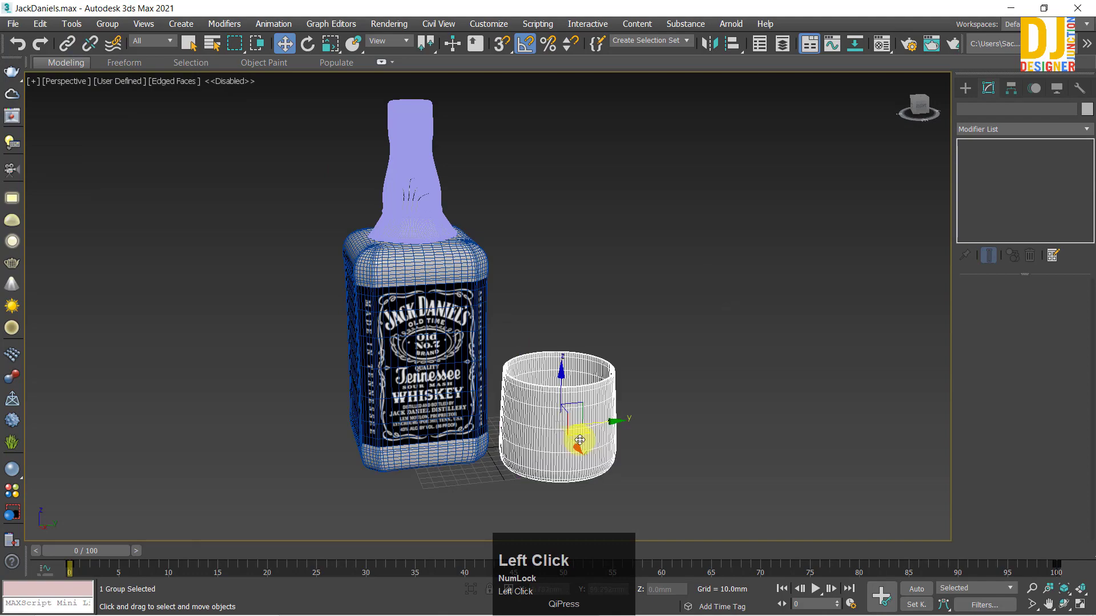
scroll(579, 440, "up", 5)
middle_click_drag(597, 392, 489, 338, "alt")
left_click(551, 337)
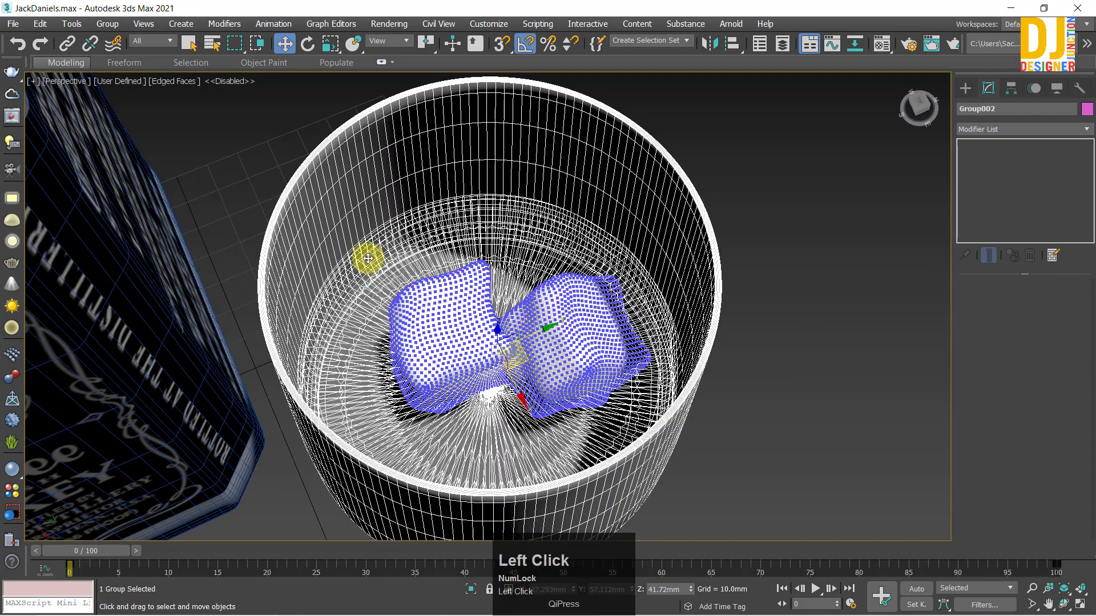
left_click(105, 24)
left_click(128, 67)
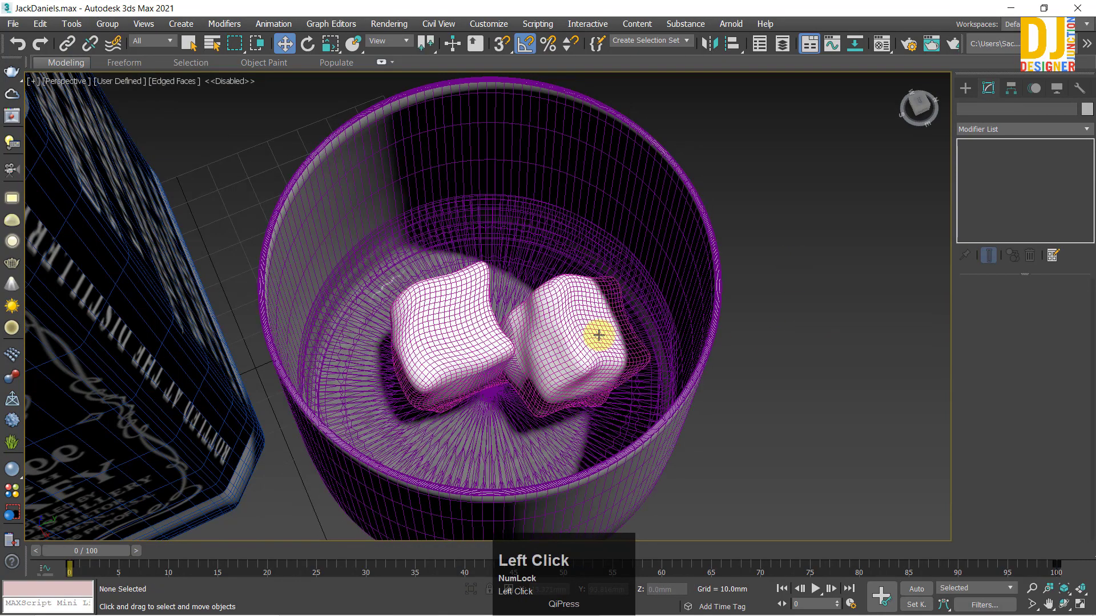
Step: Isolate the ice cube farther from the bottle and view its mesh from several angles
left_click(633, 354)
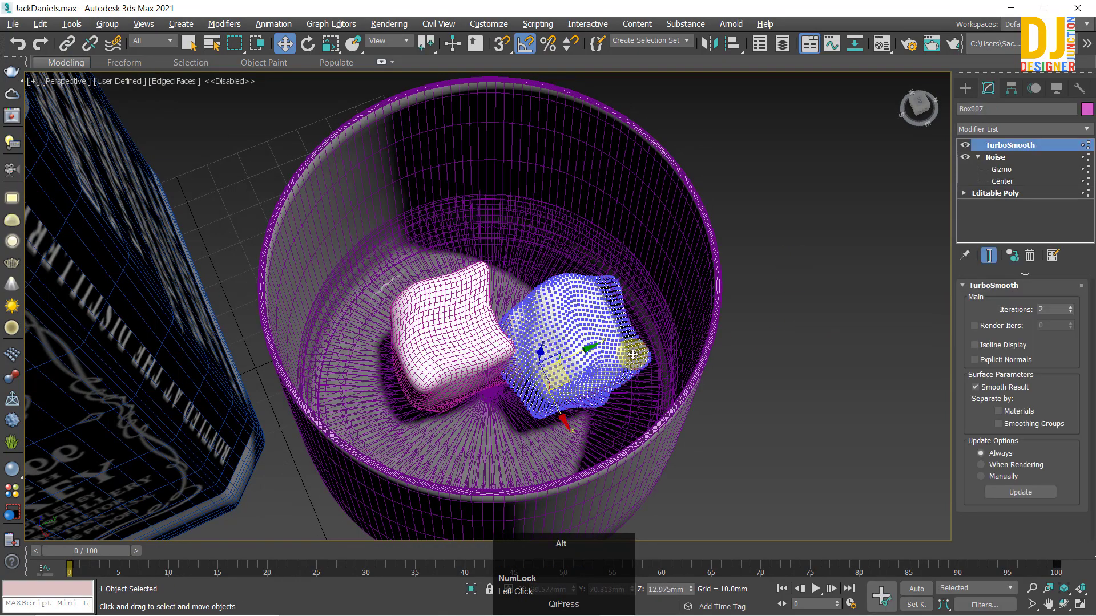
left_click(727, 379)
left_click(630, 362)
key("alt+q")
middle_click_drag(693, 378, 455, 331, "alt")
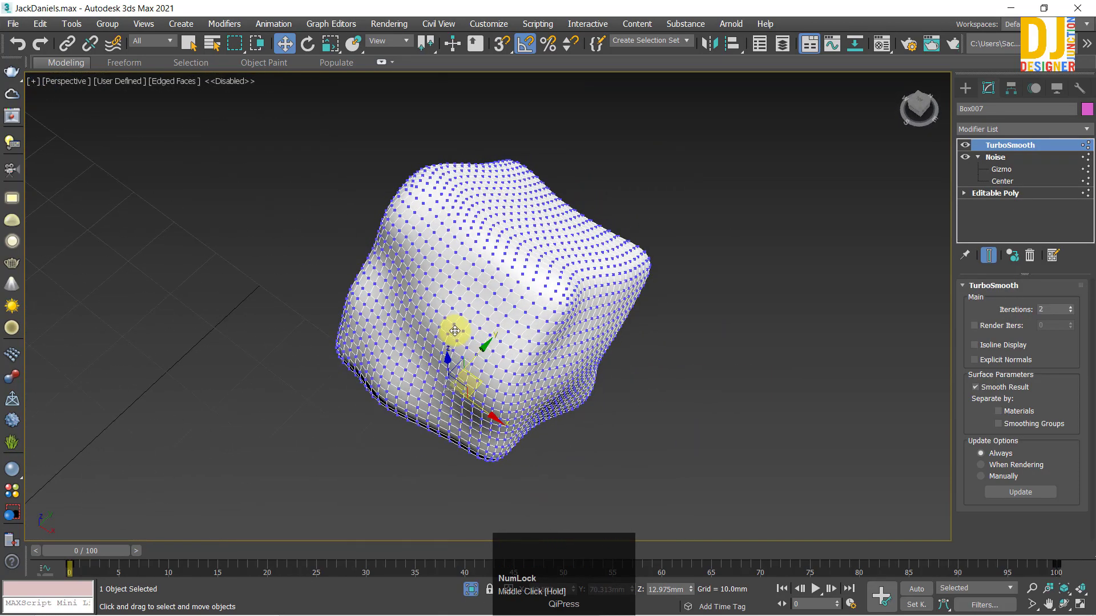
middle_click_drag(550, 323, 493, 304, "alt")
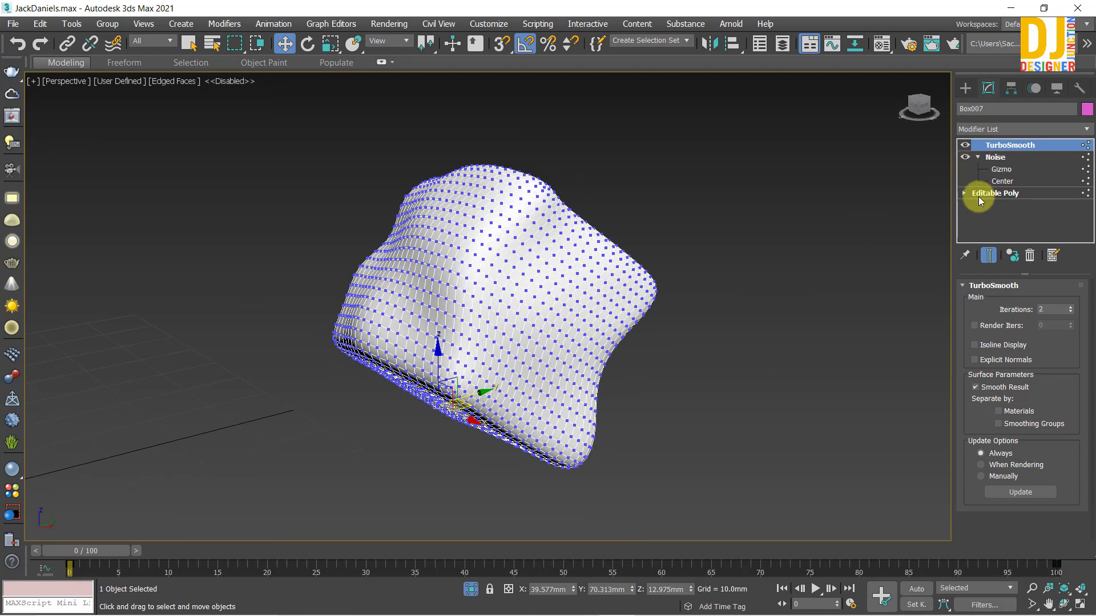
Step: Try pulling a corner's vertices outward on the ice cube's Editable Poly level, view it with TurboSmooth, and undo the move
left_click(964, 193)
left_click(993, 207)
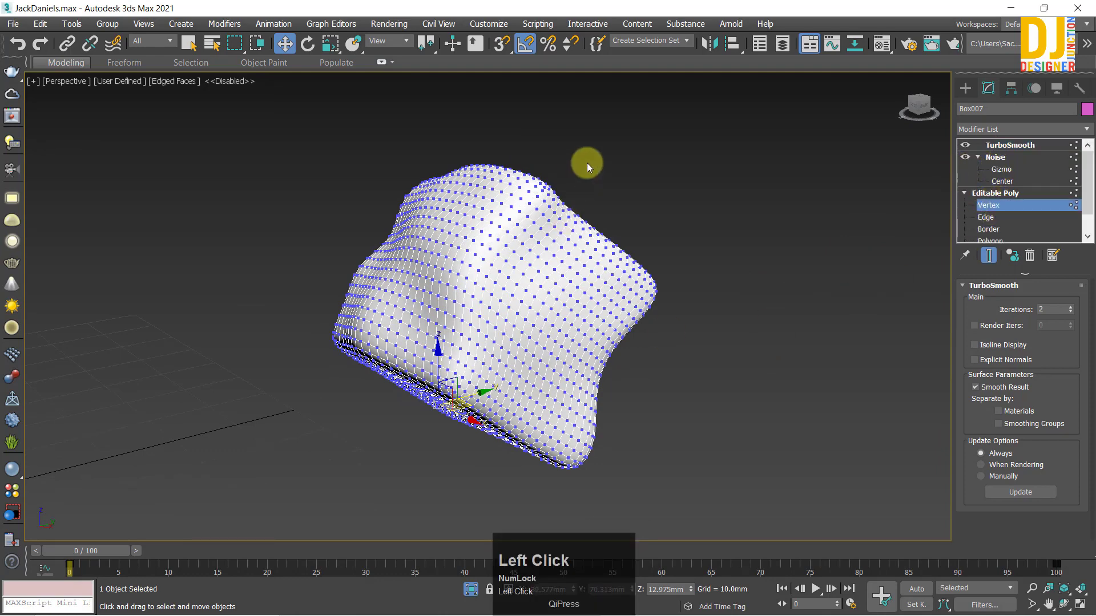
left_click_drag(587, 162, 692, 327)
left_click_drag(658, 269, 738, 255)
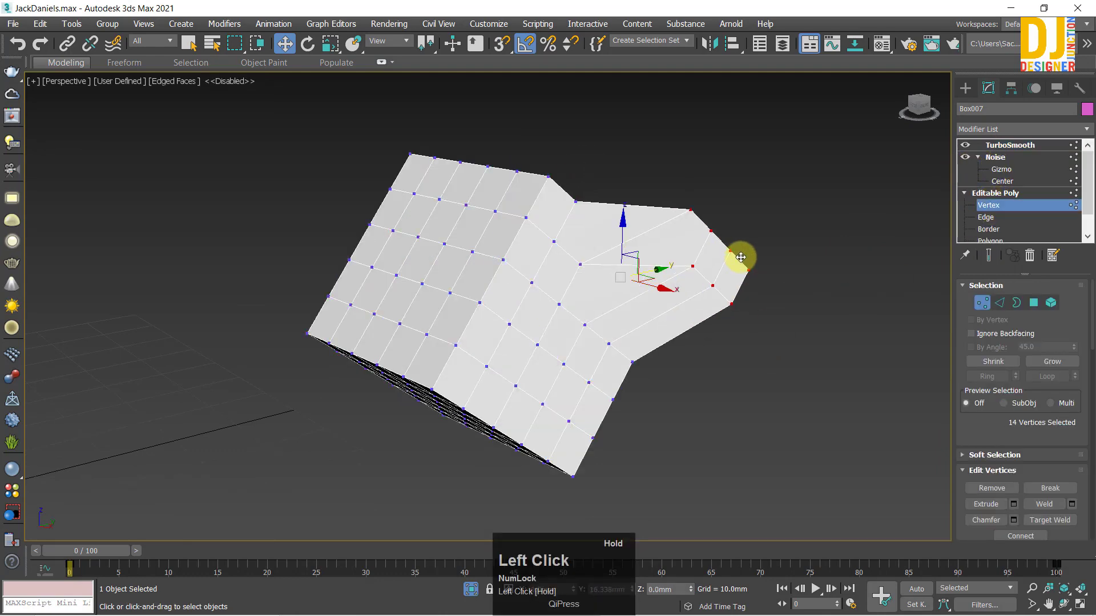
left_click(993, 146)
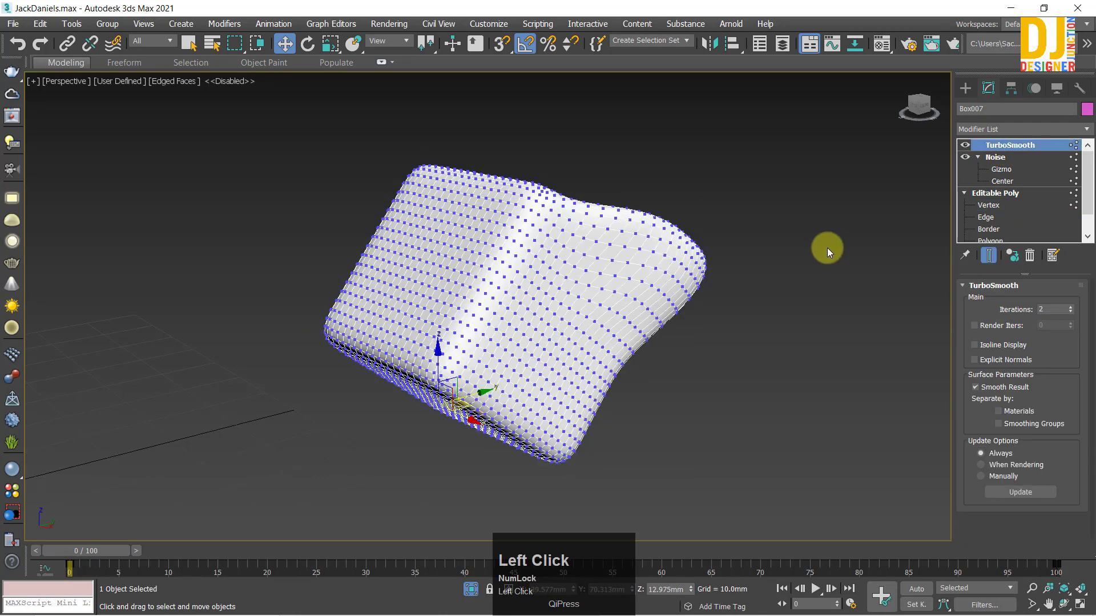
key("ctrl+z")
left_click(772, 348)
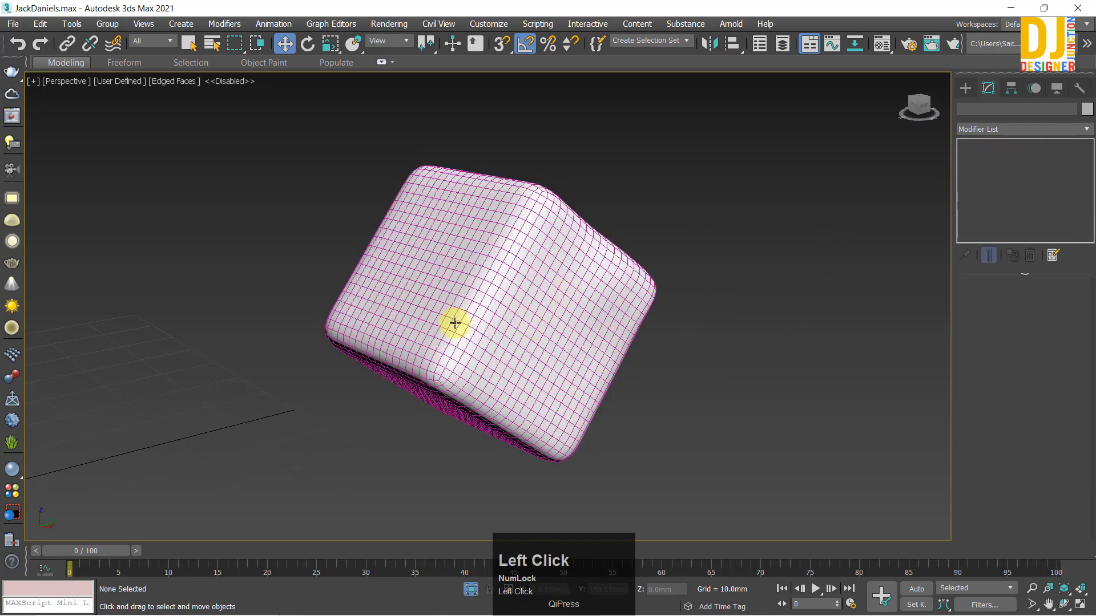
Step: Select the isolated ice cube and end the isolation to bring back the full scene
left_click(455, 323)
left_click(471, 589)
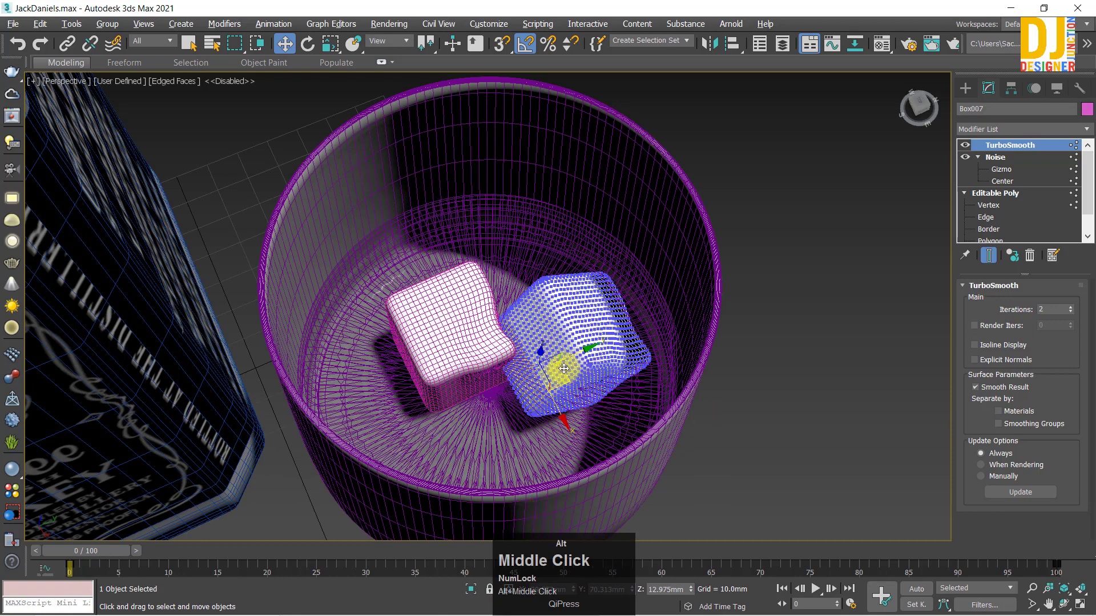
middle_click_drag(564, 371, 568, 375, "alt")
Step: Demonstrate isolating the selected ice cube and restoring the full scene by toggling isolation repeatedly
left_click(468, 589)
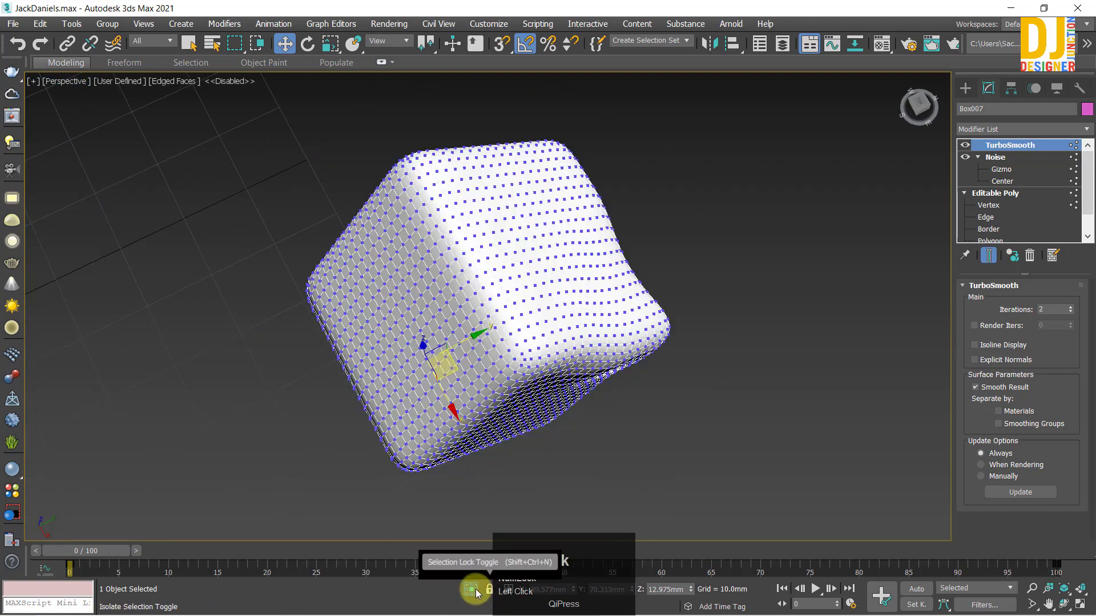
left_click(473, 589)
left_click(471, 590)
left_click(472, 590)
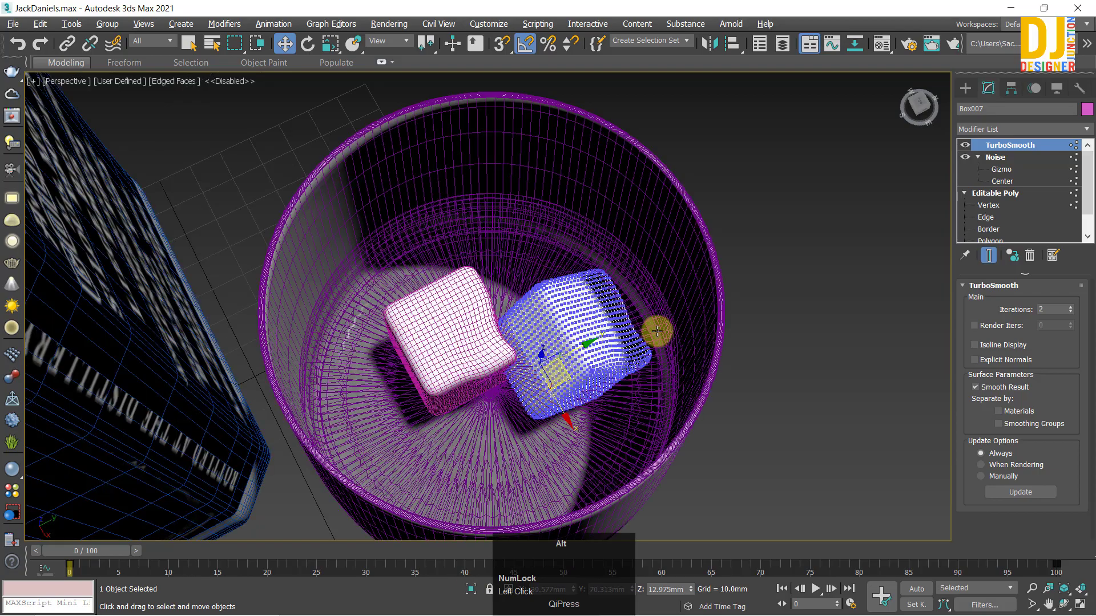
key("alt+q")
left_click(473, 596)
middle_click_drag(662, 336, 677, 363, "alt")
scroll(554, 323, "up", 4)
scroll(554, 323, "down", 8)
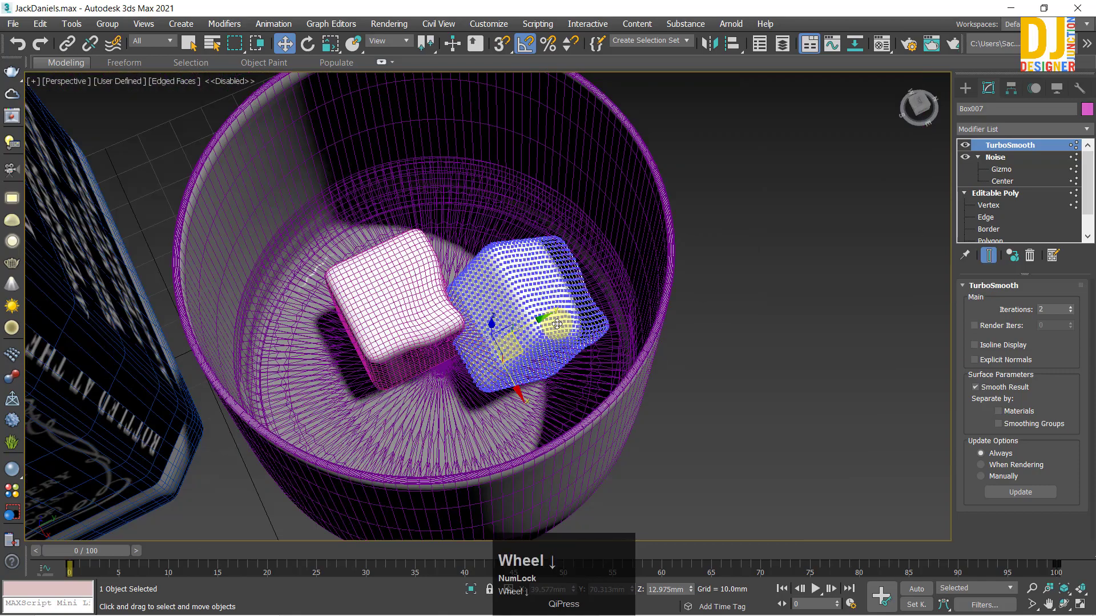
Step: Isolate the bottle's cap and neck piece and inspect its mesh from the front and sides
left_click(763, 335)
middle_click_drag(528, 442, 551, 412, "alt")
left_click(410, 187)
key("alt+q")
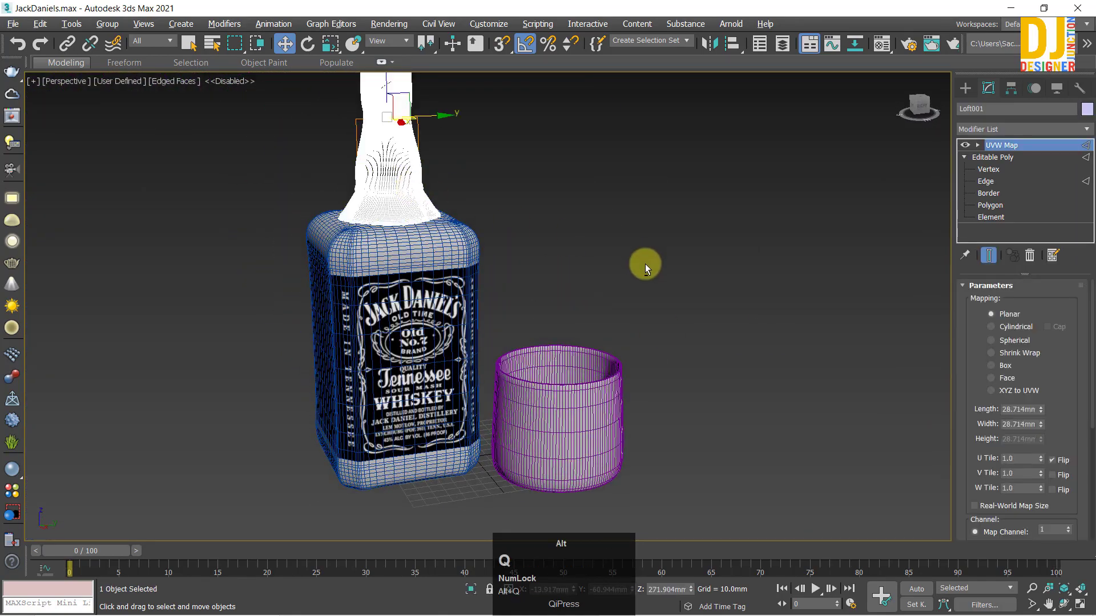
left_click(645, 263)
middle_click_drag(426, 382, 484, 381, "alt")
left_click(704, 311)
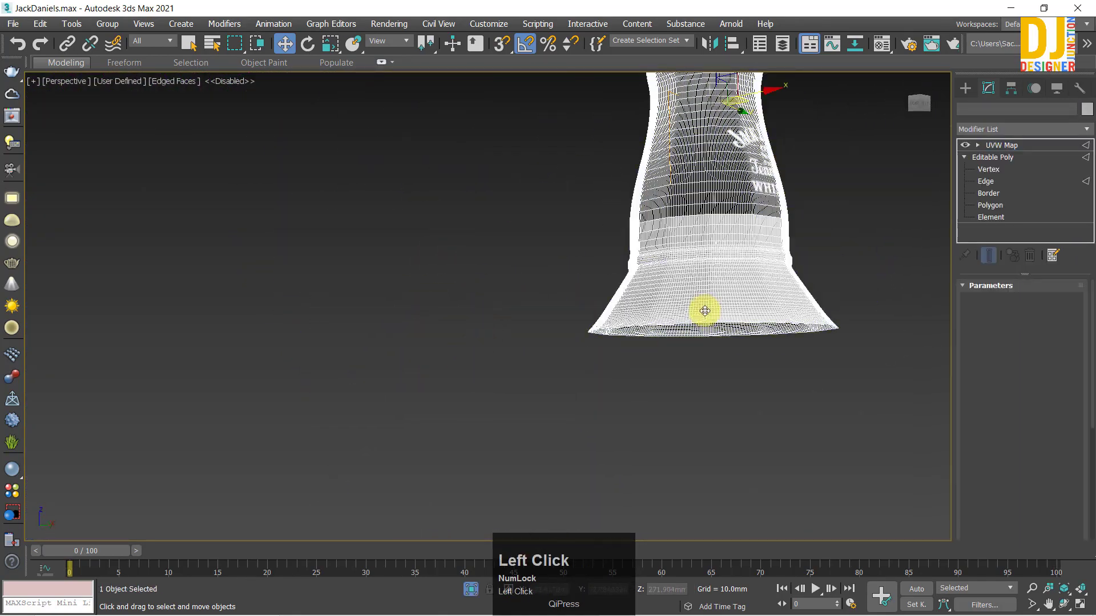
key("z")
middle_click_drag(510, 271, 477, 414, "alt")
key("z")
middle_click_drag(580, 375, 627, 288, "alt")
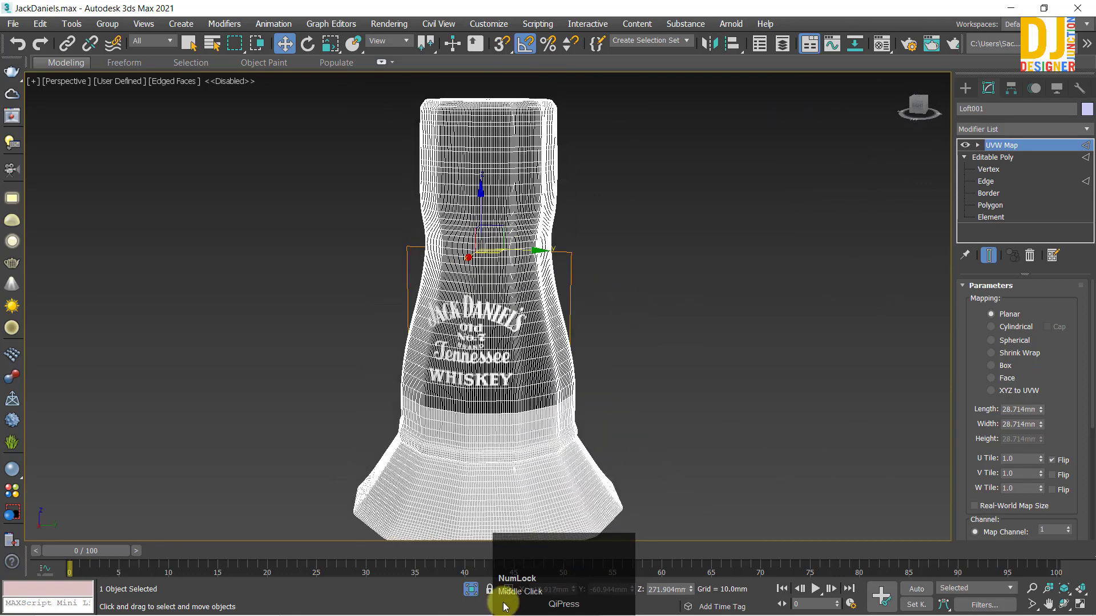
Step: End the isolation of the bottle's neck piece and bring the whole bottle and glass back into view
left_click(467, 589)
key("z")
middle_click_drag(518, 344, 563, 366, "alt")
scroll(709, 216, "down", 5)
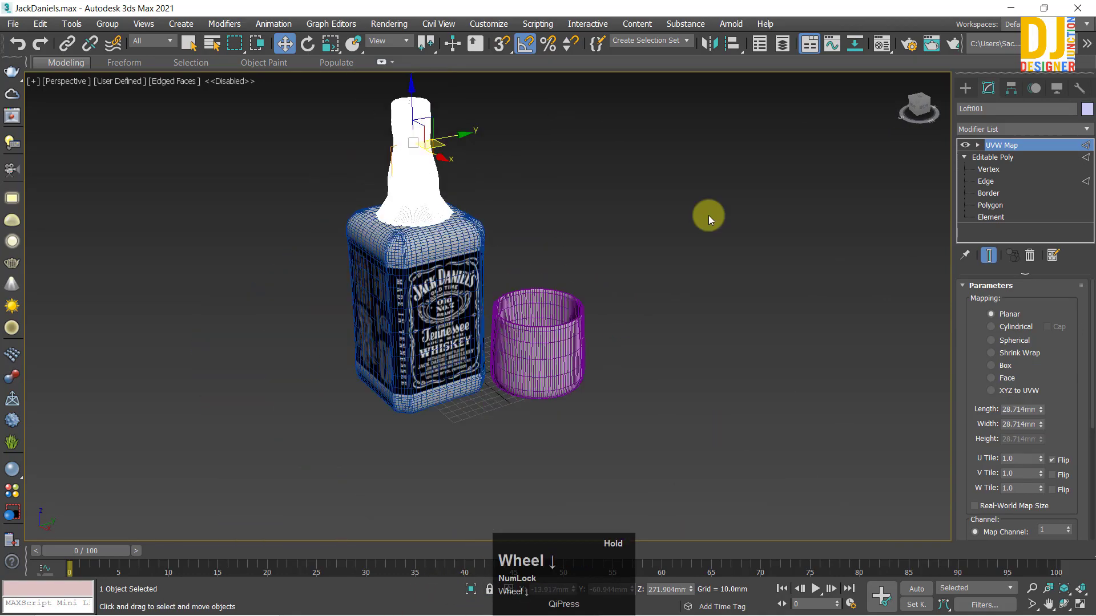
Step: Select the bottle's body, examine its pivot position from a low angle, and open the pivot adjustment settings
left_click(708, 214)
scroll(412, 299, "up", 2)
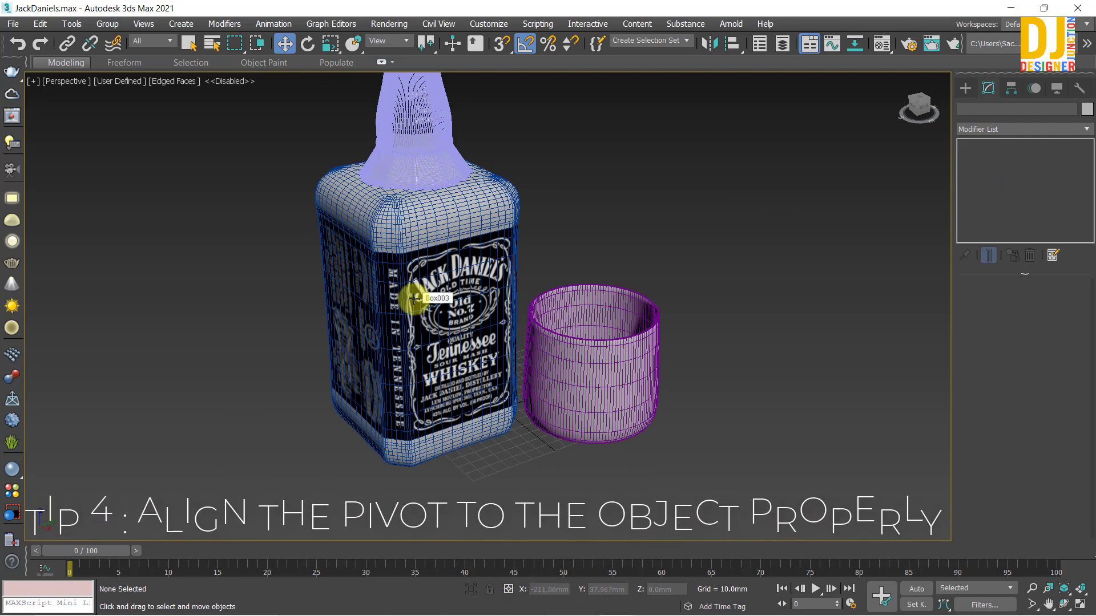
left_click(392, 365)
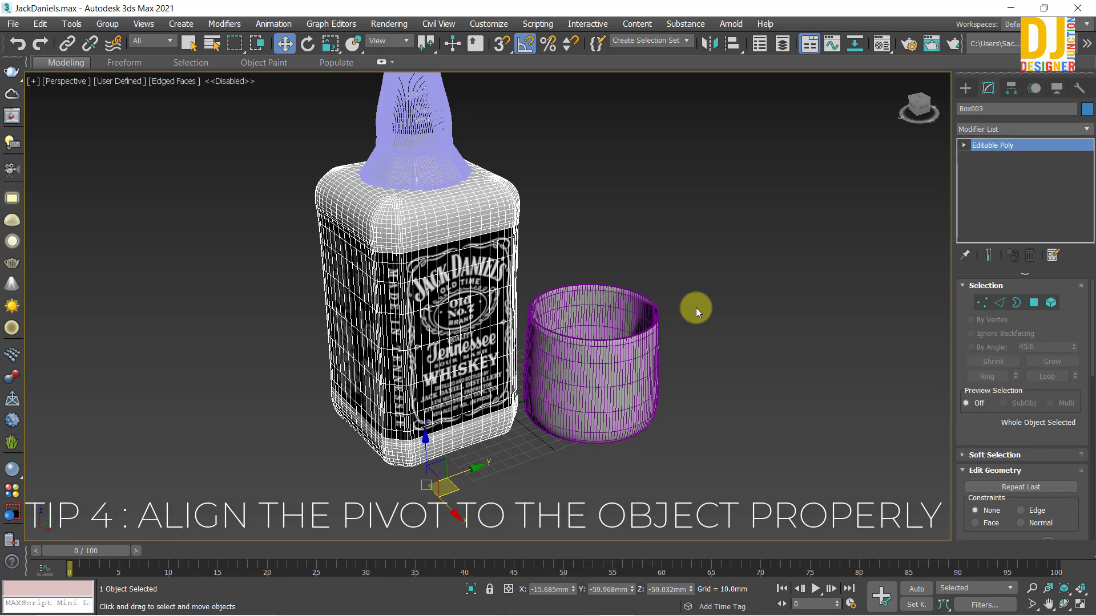
key("z")
middle_click(556, 227, "alt")
middle_click_drag(555, 226, 433, 197, "alt")
scroll(375, 459, "down", 5)
middle_click_drag(375, 458, 372, 396, "alt")
scroll(366, 378, "up", 5)
left_click(1011, 87)
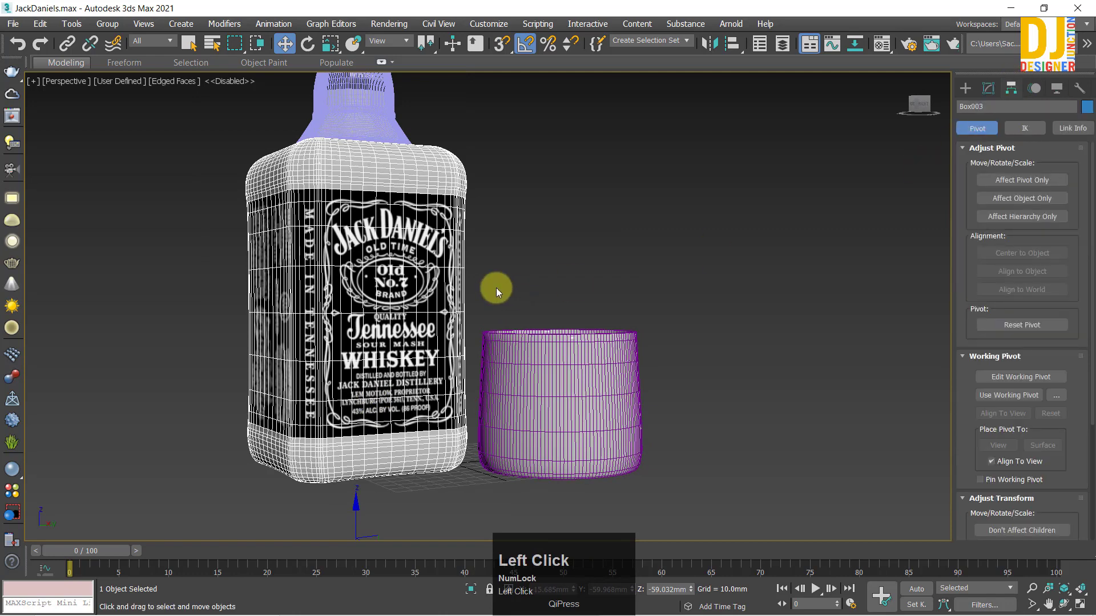
Step: Select all the bottle's parts without the glass, combine them into one group, and clear the selection
scroll(485, 297, "down", 5)
middle_click_drag(479, 305, 591, 342, "alt")
left_click(340, 153)
left_click_drag(314, 125, 467, 434)
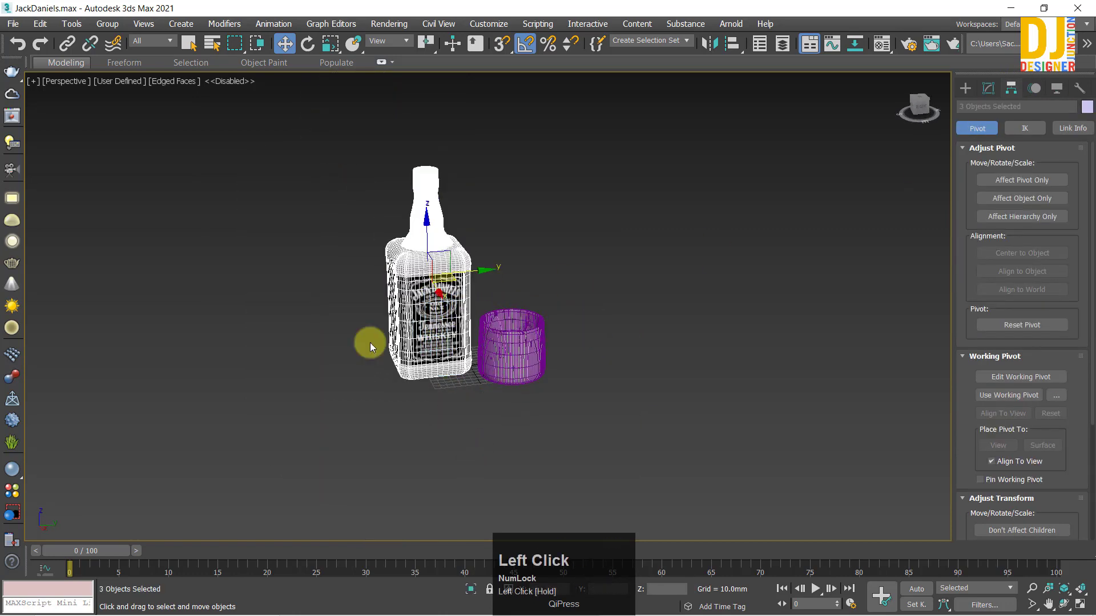
left_click(109, 24)
left_click(115, 78)
left_click(559, 340)
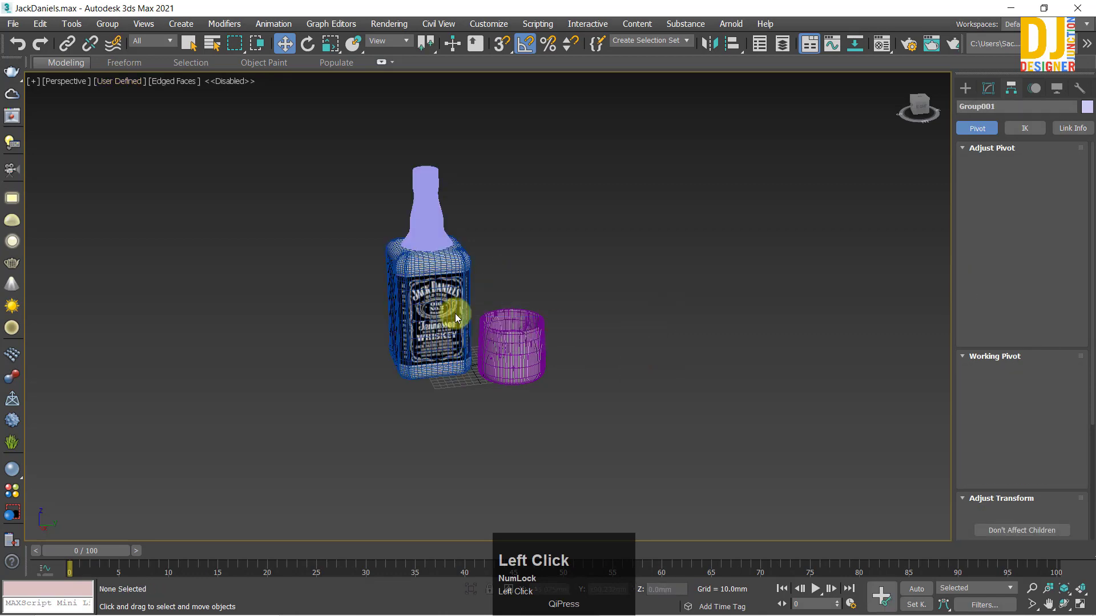
Step: Select the bottle group and center its pivot to the object with Affect Pivot Only
scroll(772, 175, "up", 3)
scroll(403, 201, "down", 2)
middle_click_drag(402, 201, 571, 157)
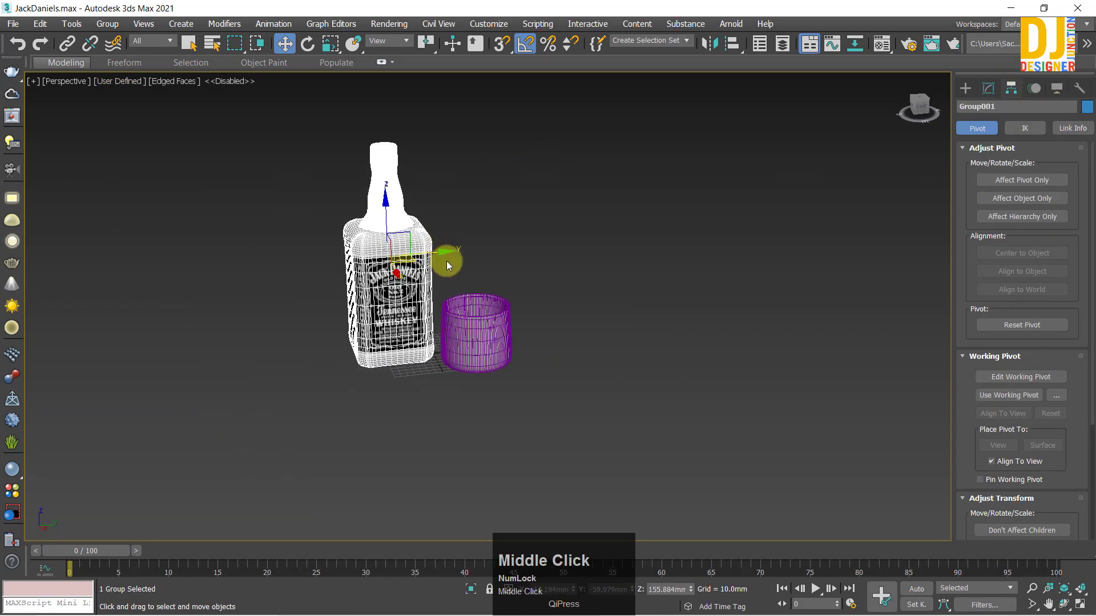
left_click(447, 261)
scroll(362, 263, "up", 3)
left_click(410, 264)
middle_click_drag(420, 468, 449, 390, "alt")
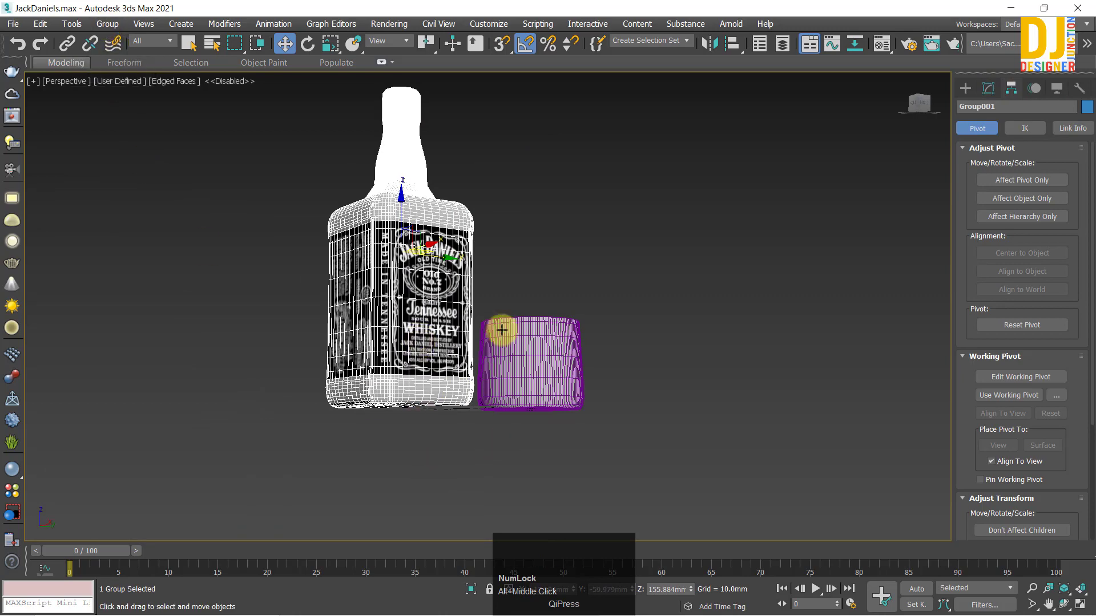
middle_click_drag(501, 325, 467, 323, "alt")
middle_click_drag(748, 251, 548, 285, "alt")
left_click(998, 182)
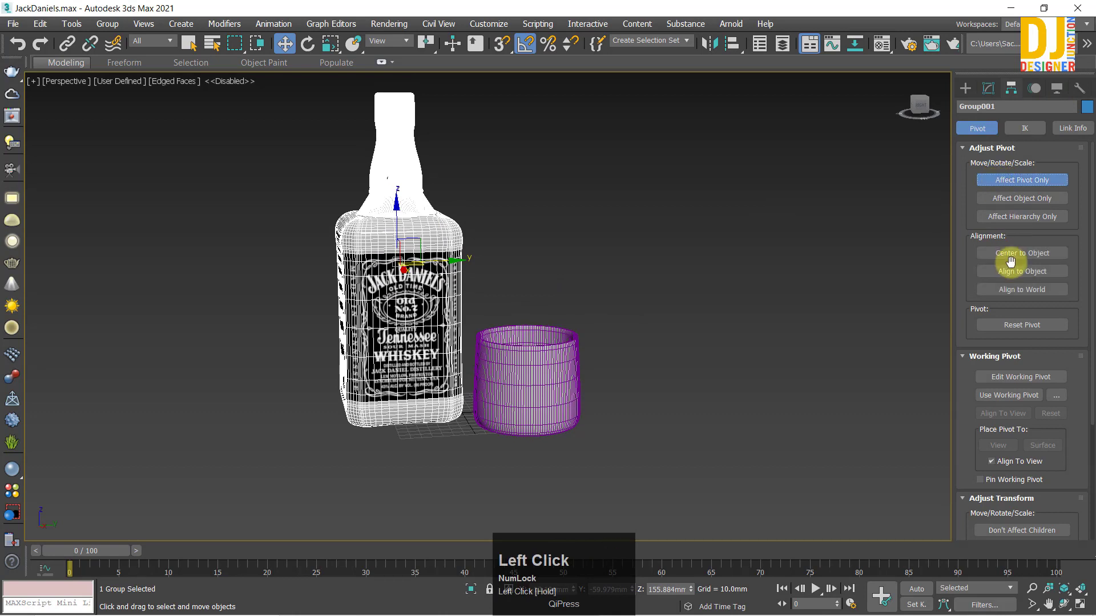
left_click(1003, 257)
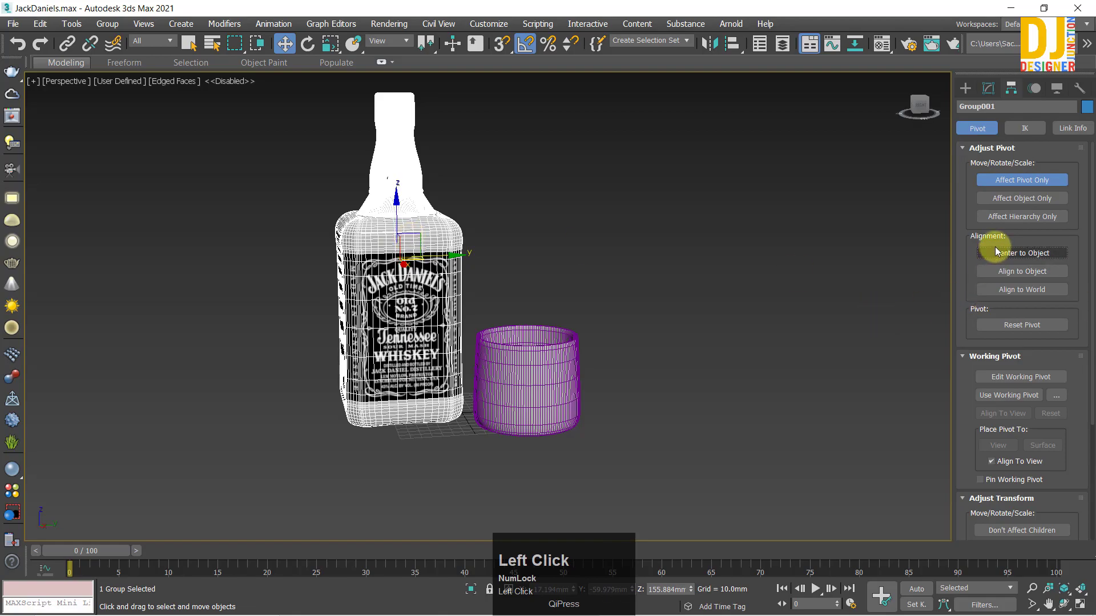
Step: Select the whiskey glass and center its pivot to the object, checking the pivot from several angles
left_click(533, 394)
scroll(533, 397, "up", 3)
middle_click_drag(534, 399, 867, 318, "alt")
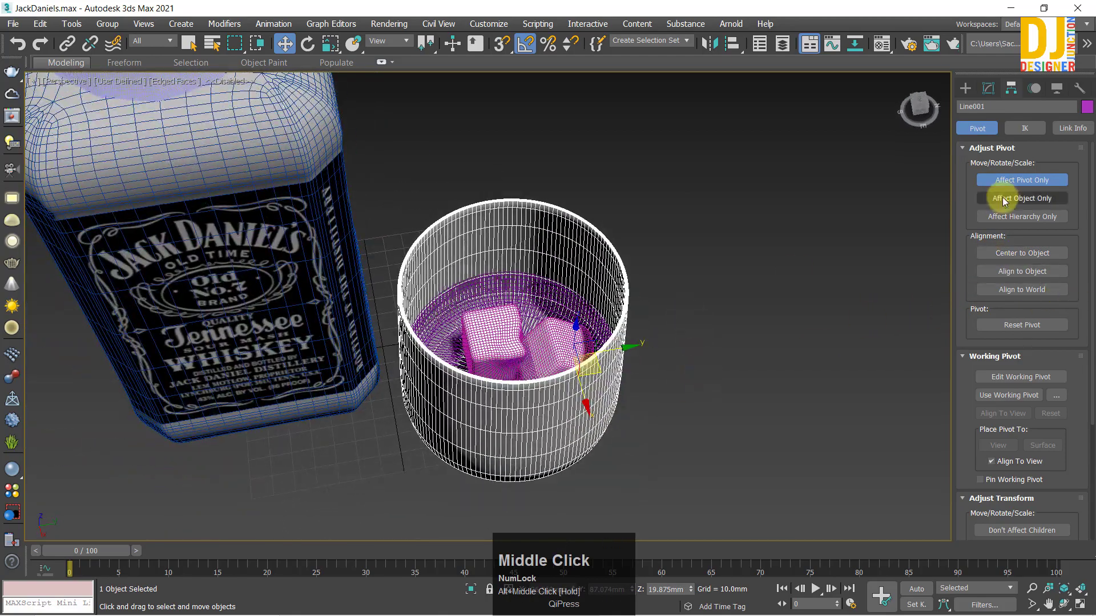
left_click(999, 254)
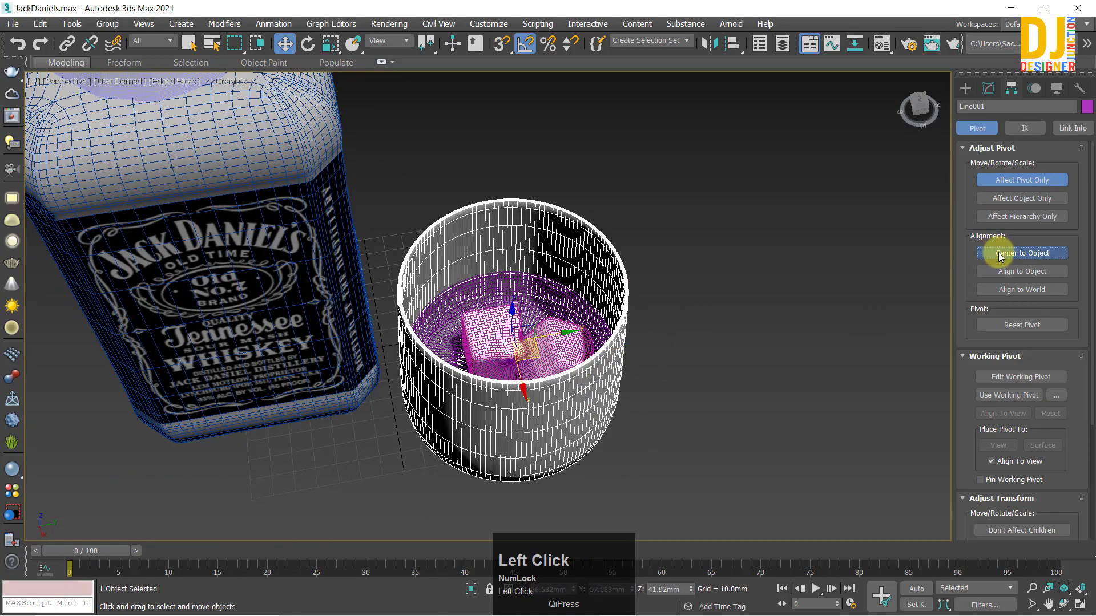
middle_click_drag(713, 319, 482, 289, "alt")
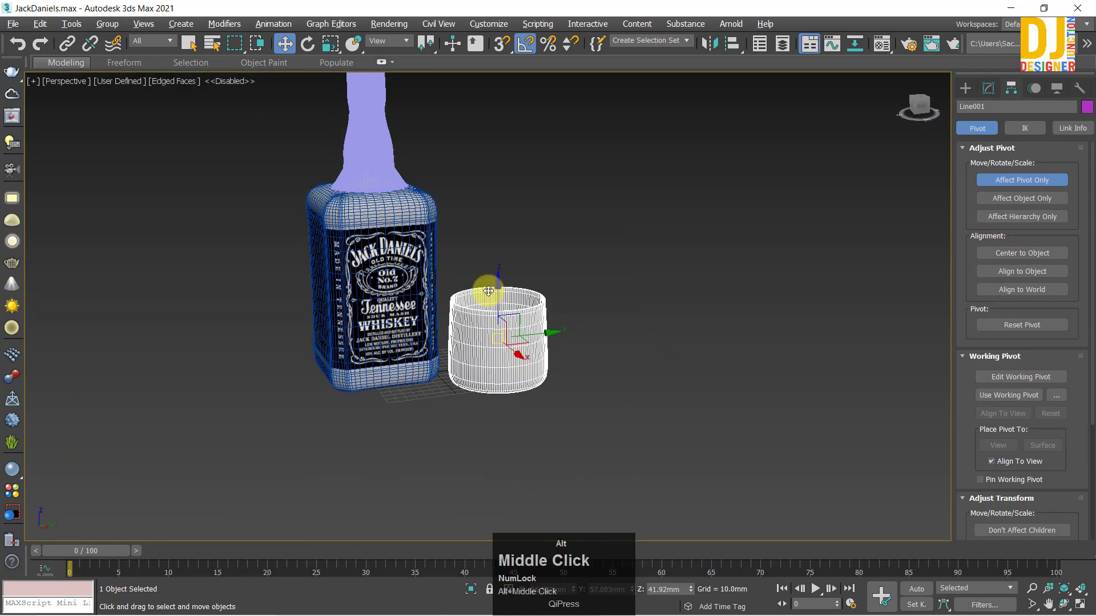
scroll(500, 342, "up", 4)
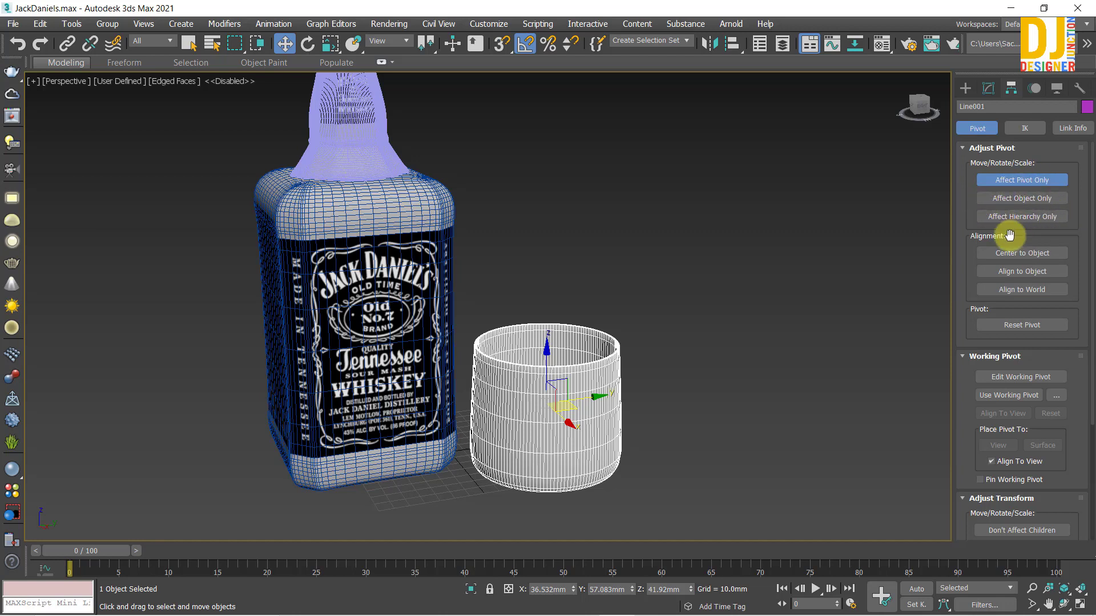
left_click(1001, 253)
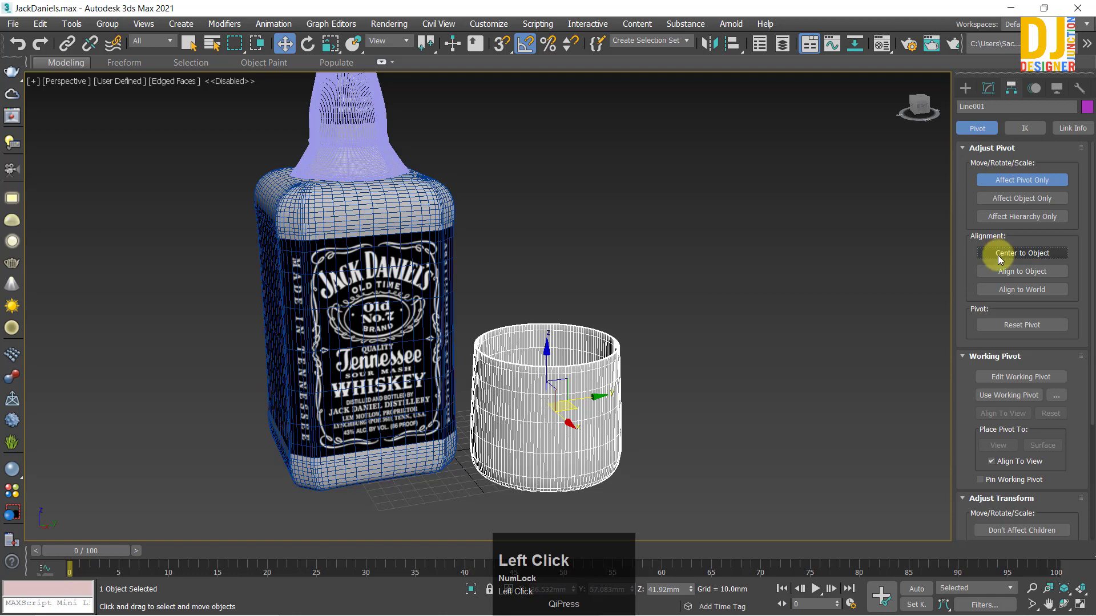
Step: Leave pivot adjustment, reselect the glass to check its modifier stack, and clear the selection
left_click(988, 88)
left_click(628, 388)
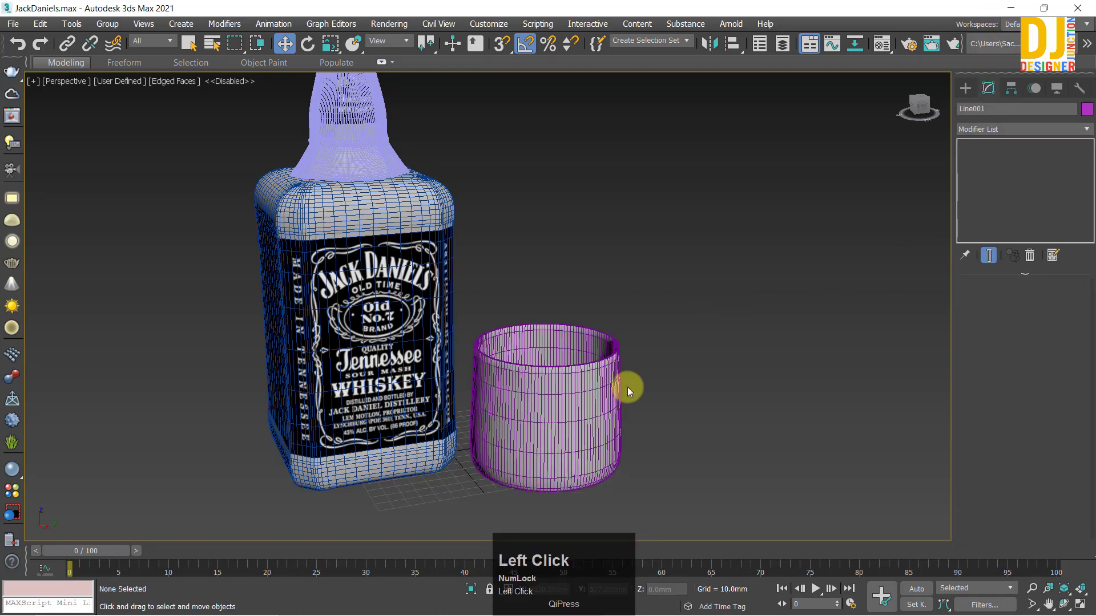
left_click(598, 404)
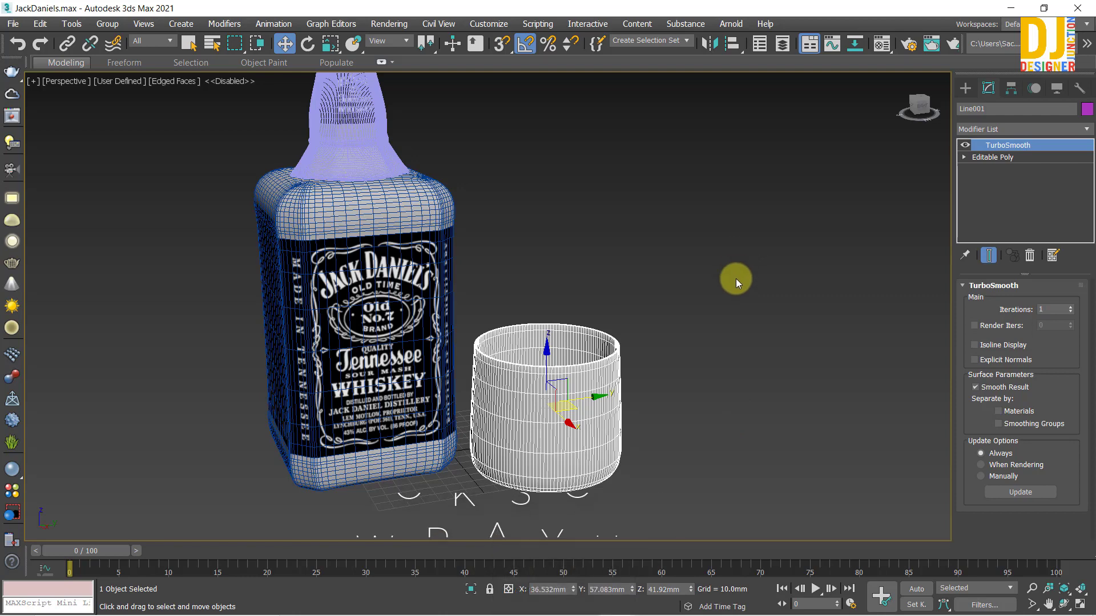
left_click(735, 278)
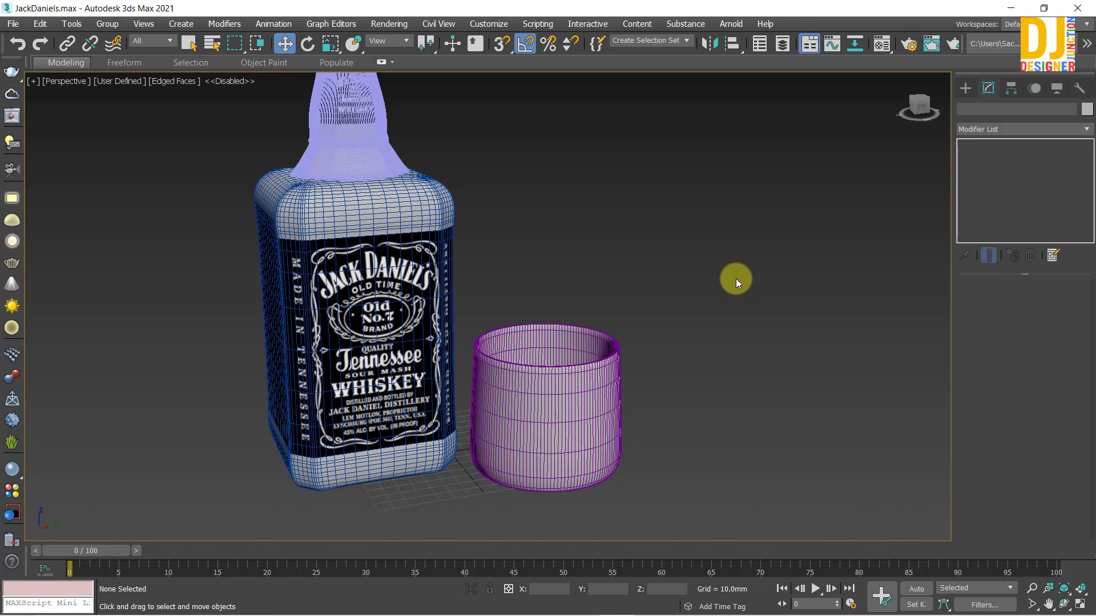
left_click(462, 392)
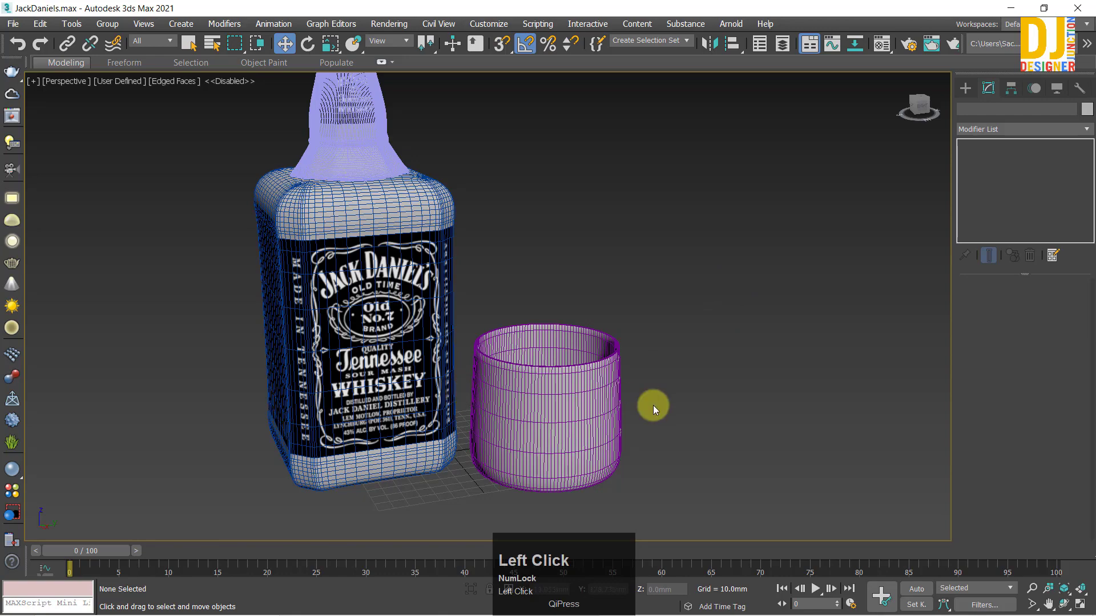
left_click(612, 404)
left_click(686, 376)
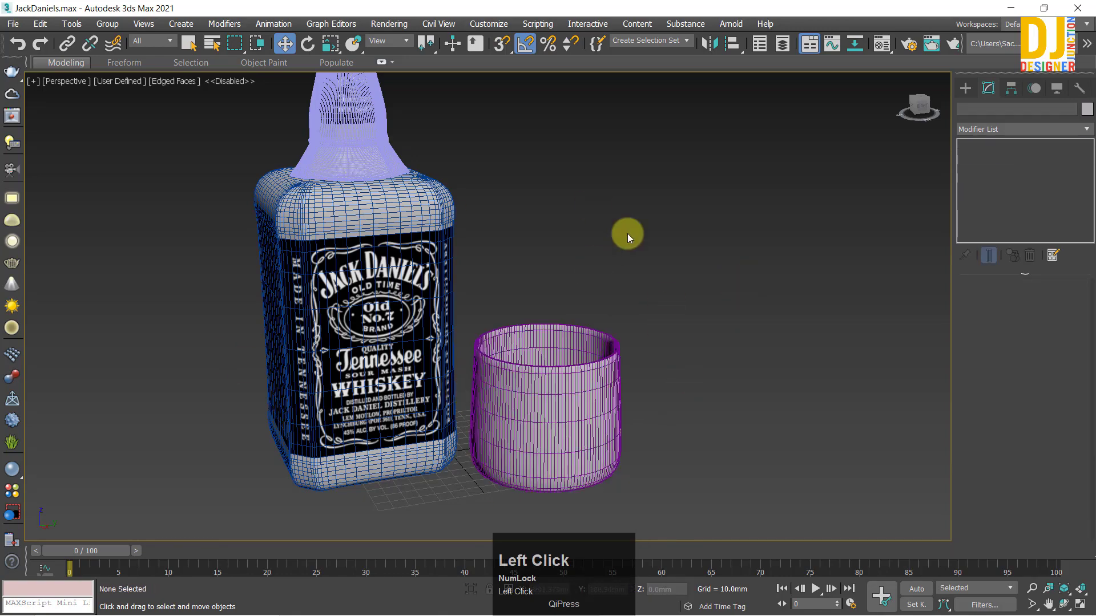
Step: Select the bottle group, inspect the bottle and glass from above and around, and clear the selection
left_click(359, 301)
key("z")
middle_click_drag(497, 238, 445, 314, "alt")
left_click(461, 260)
middle_click_drag(305, 363, 163, 267, "alt")
left_click(345, 216)
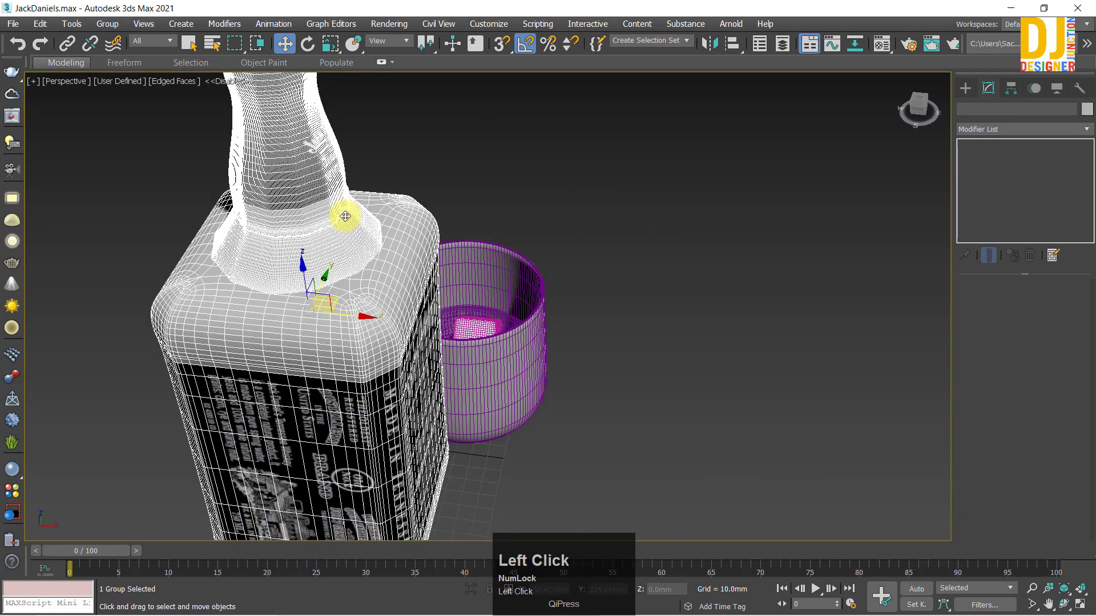
key("z")
middle_click_drag(614, 272, 457, 274, "alt")
middle_click_drag(456, 274, 297, 277)
left_click(552, 228)
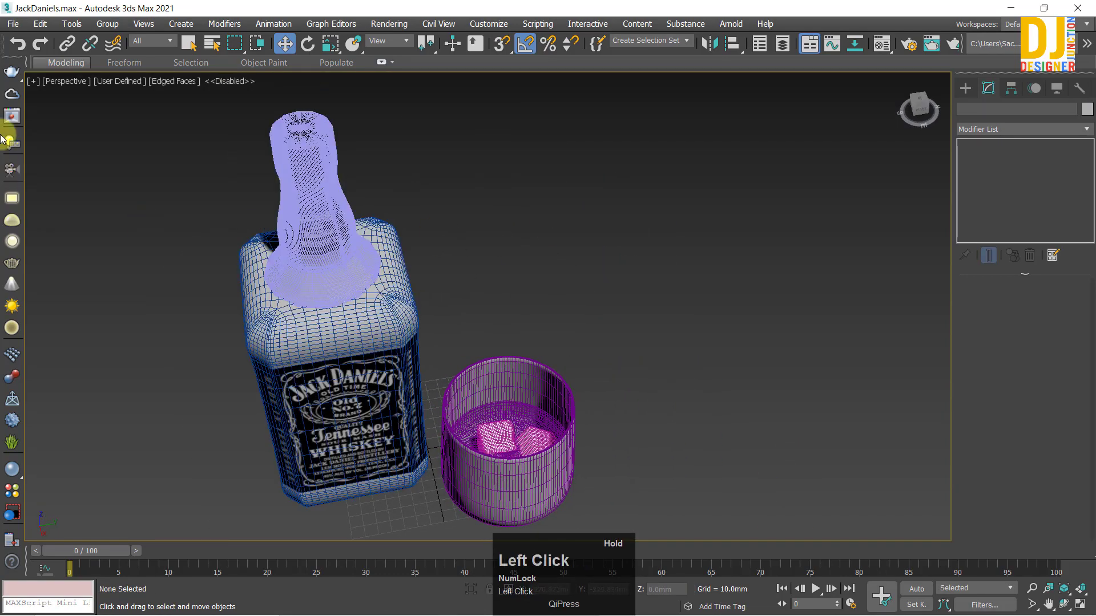
Step: Open the Preference Settings and check the Scene Undo levels in the general options
left_click(13, 23)
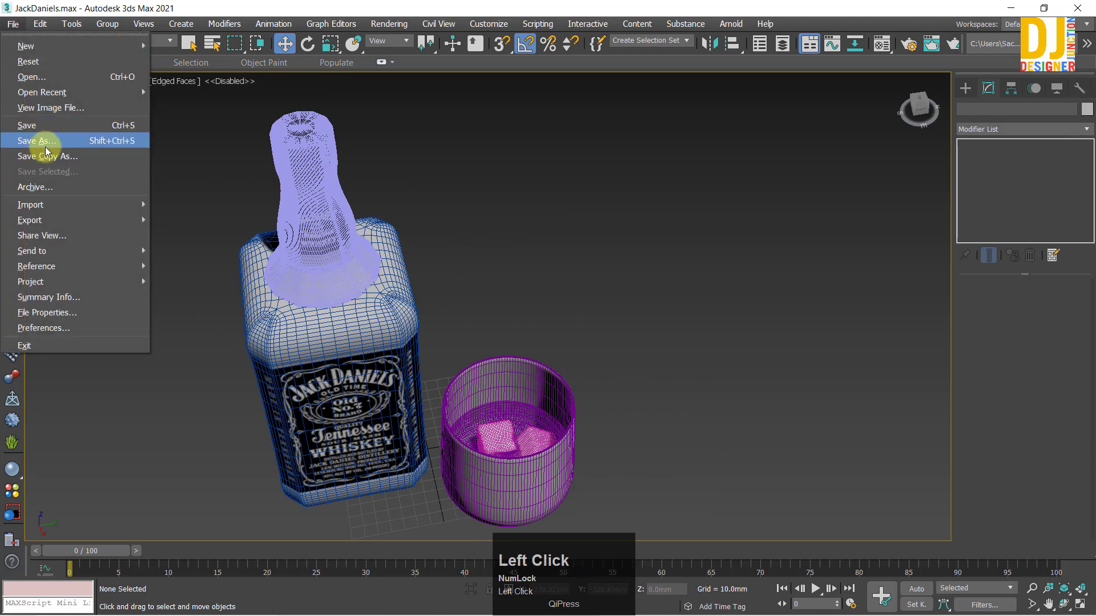
left_click(558, 33)
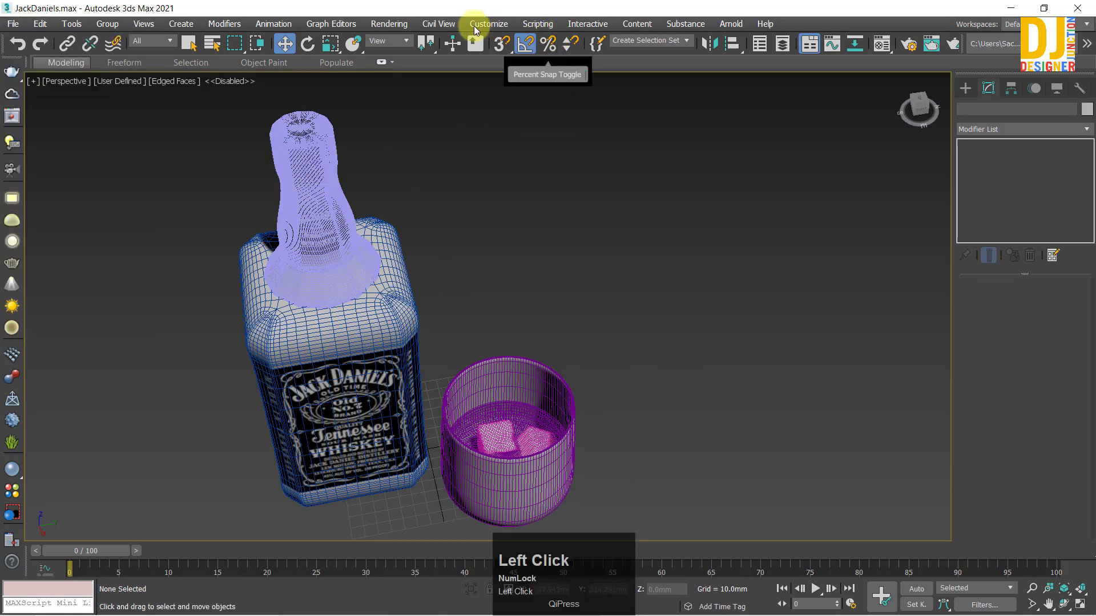
left_click(498, 24)
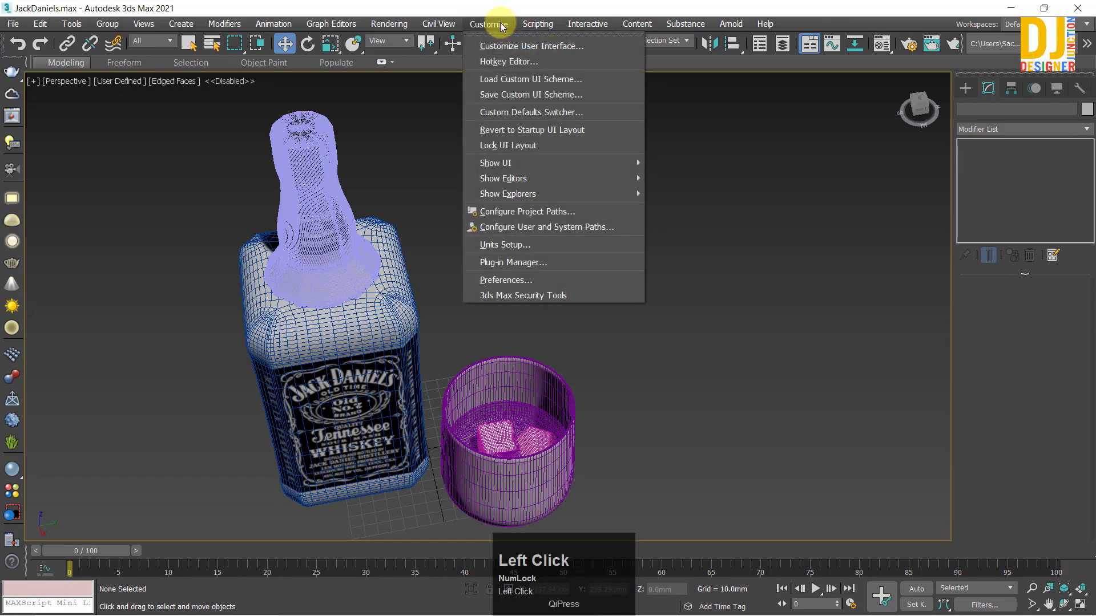
left_click(489, 282)
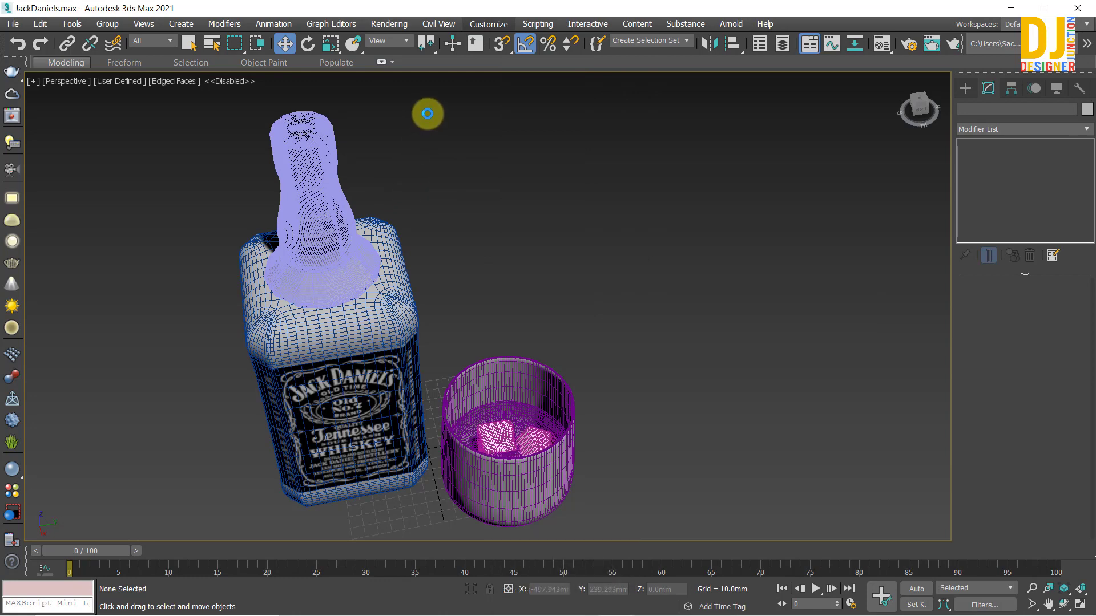
left_click(402, 160)
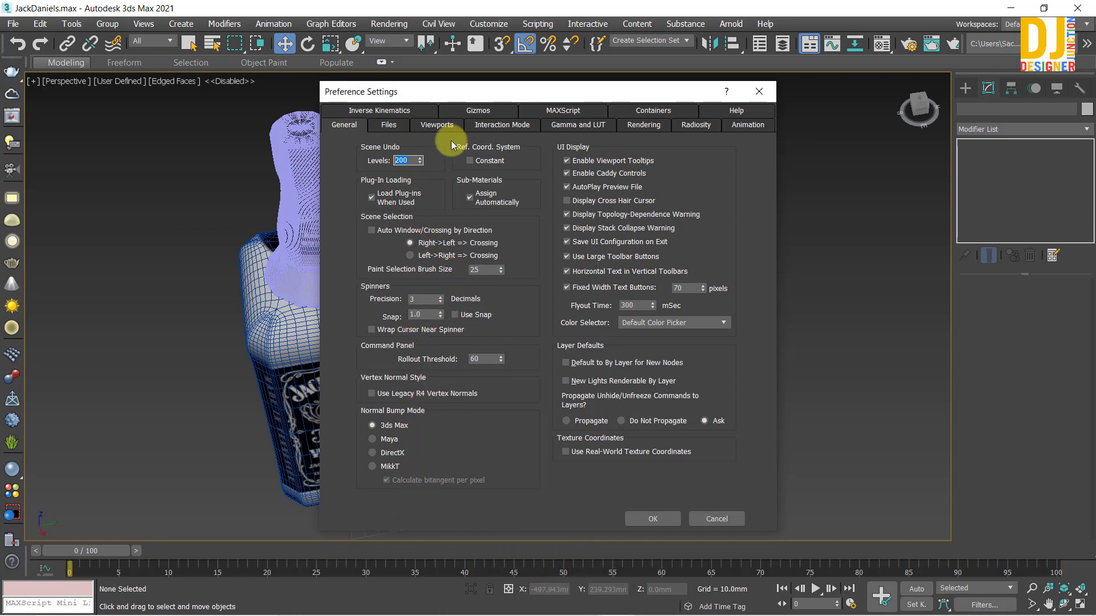
Step: Review the Auto Backup options in the file preferences, including the number of Autobak files, and close the preferences
left_click(390, 126)
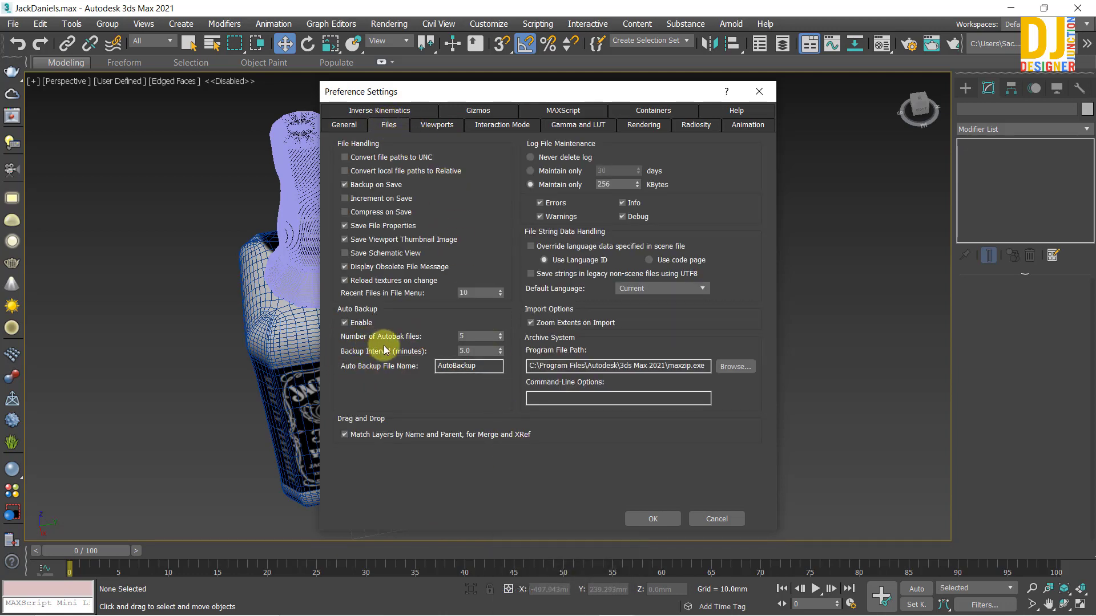
left_click(464, 335)
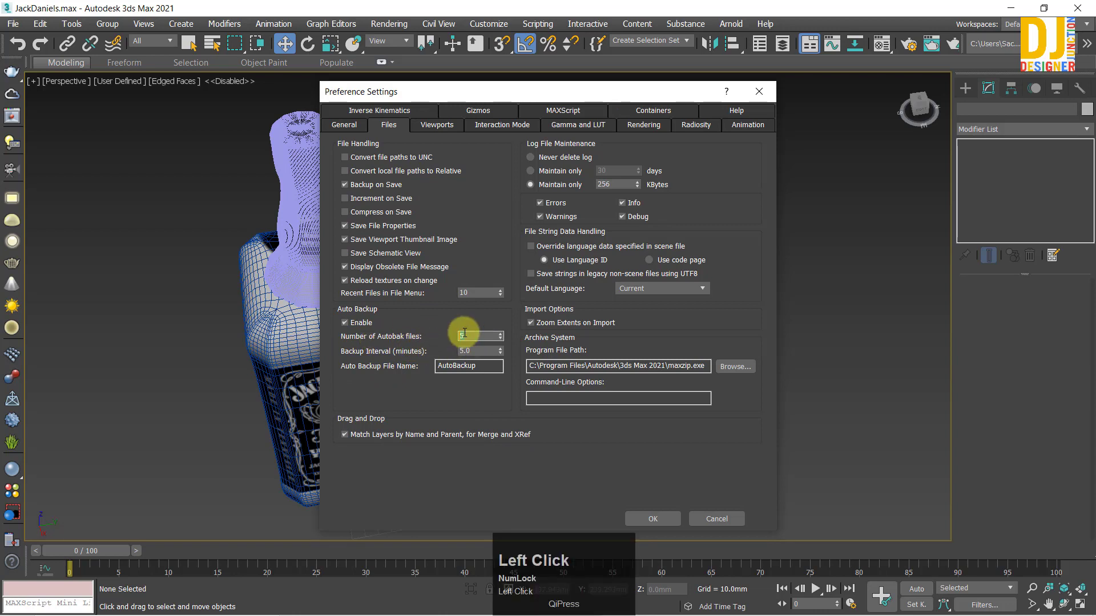
left_click_drag(479, 338, 361, 346)
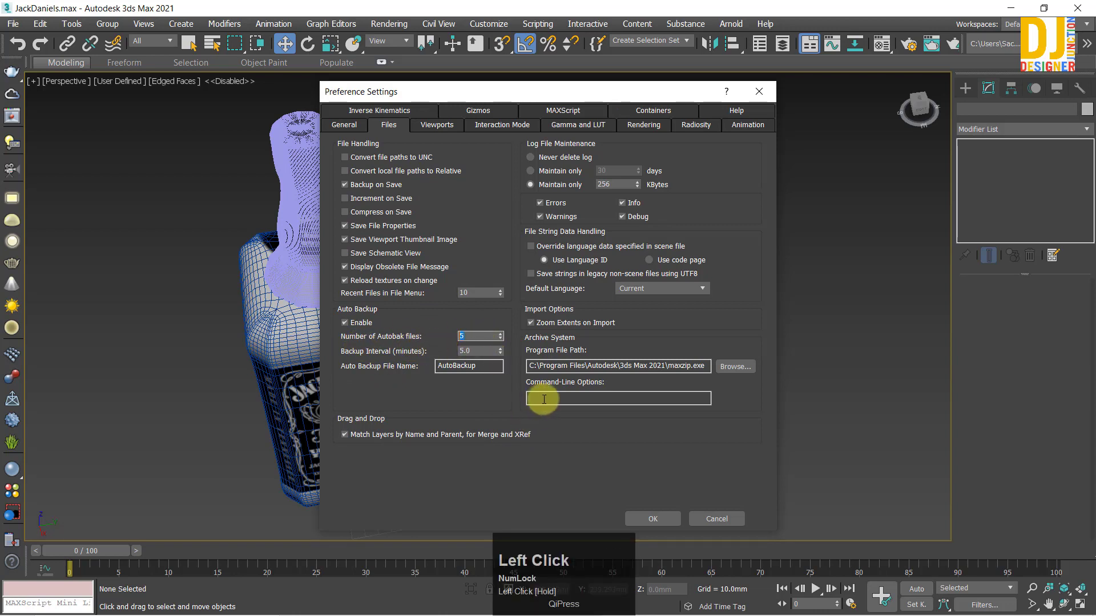
left_click(763, 95)
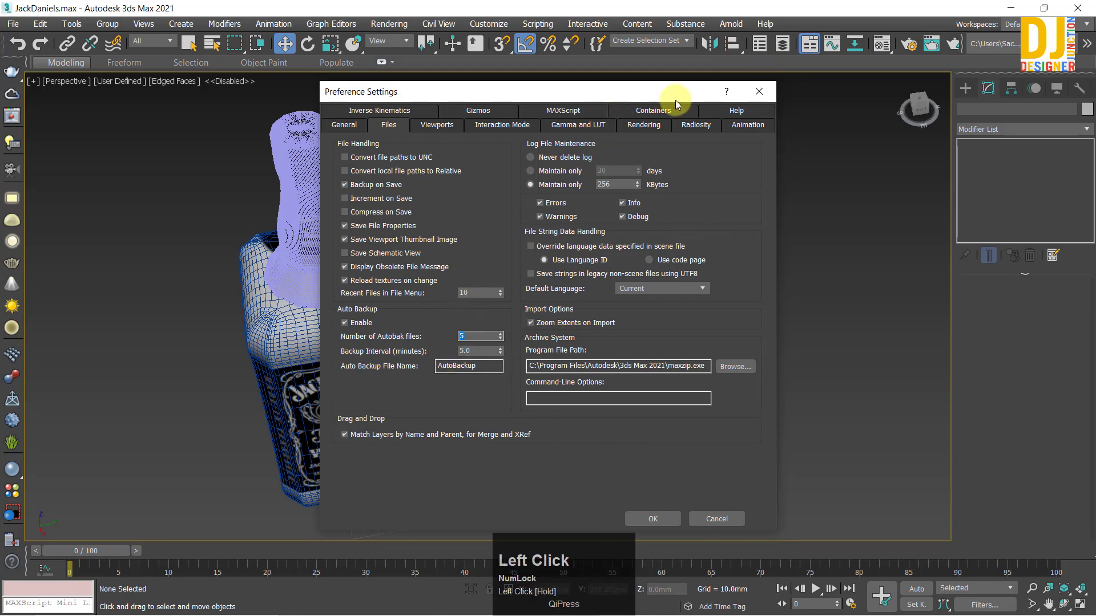
left_click(760, 94)
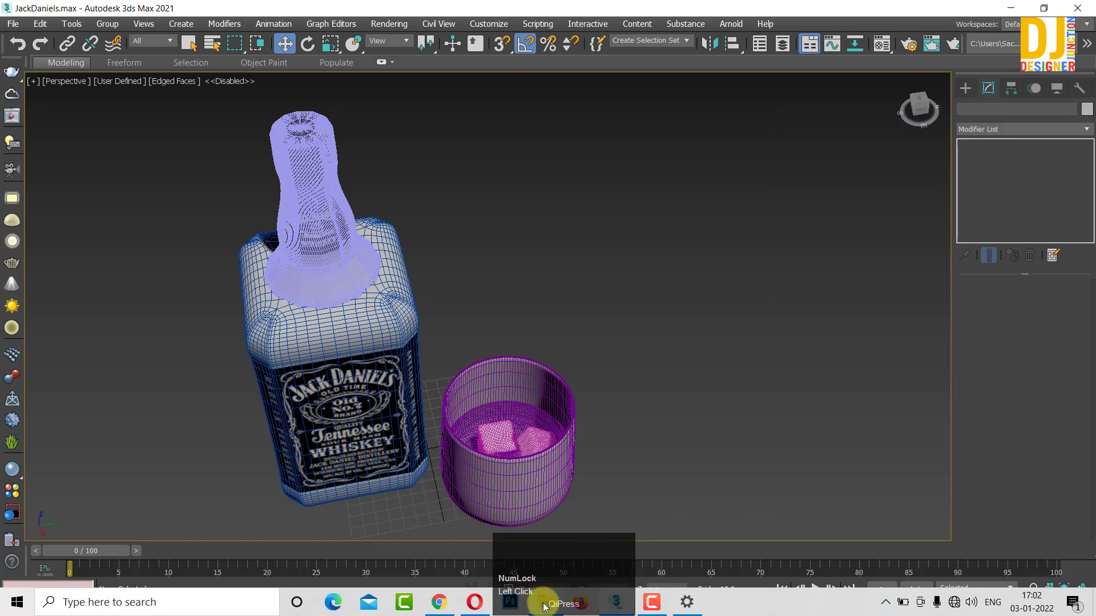
Step: Switch to File Explorer and open the autoback folder inside Documents > 3dsMax to view the backup files
left_click(543, 606)
left_click(545, 609)
left_click(546, 608)
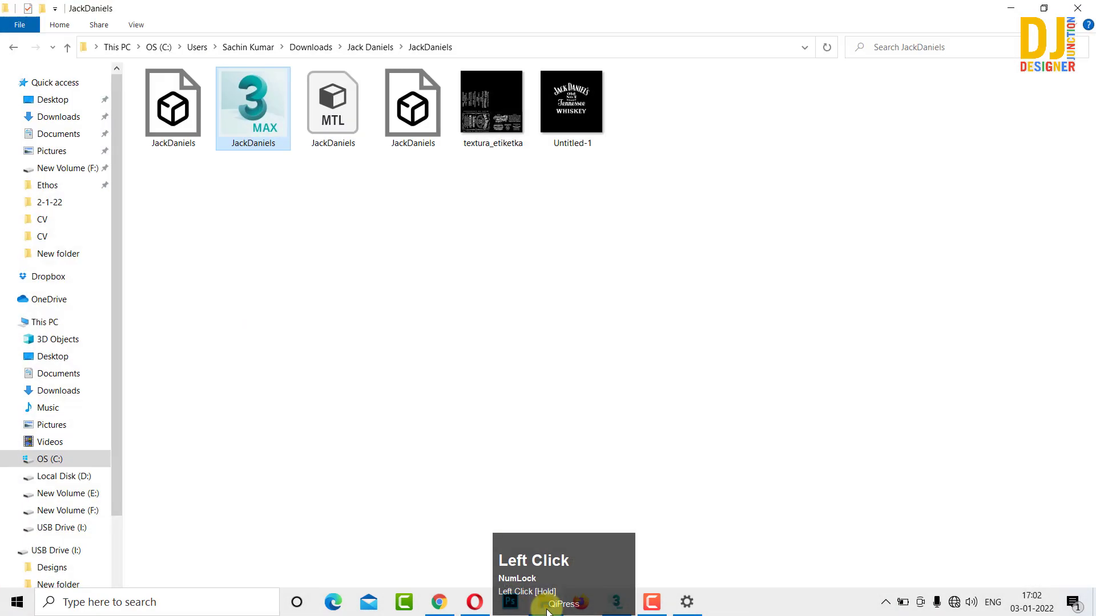
left_click(57, 134)
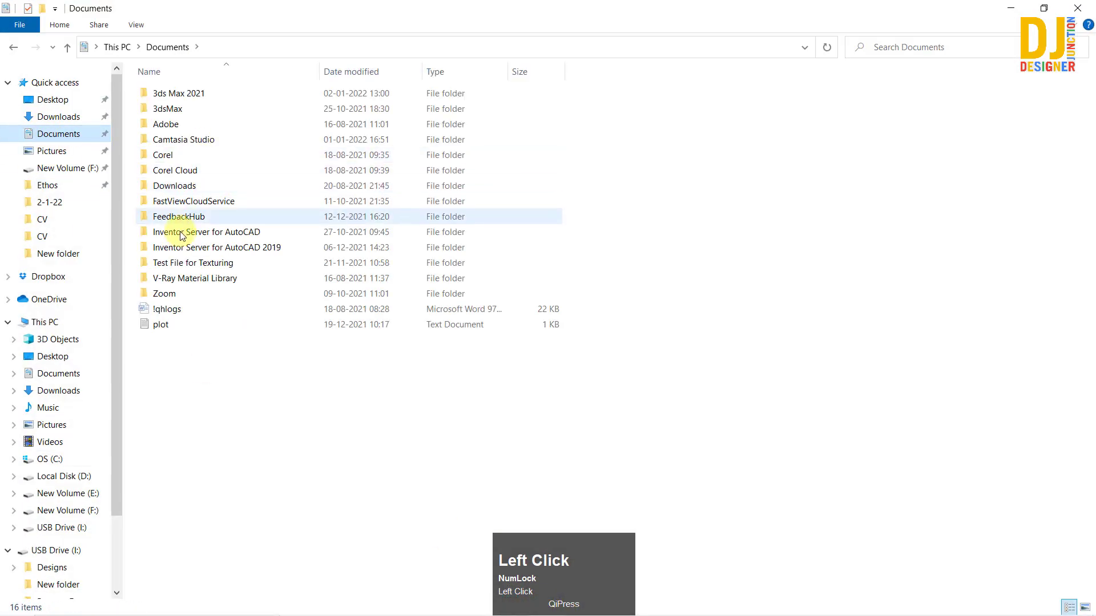
scroll(166, 139, "up", 2)
double_click(171, 110)
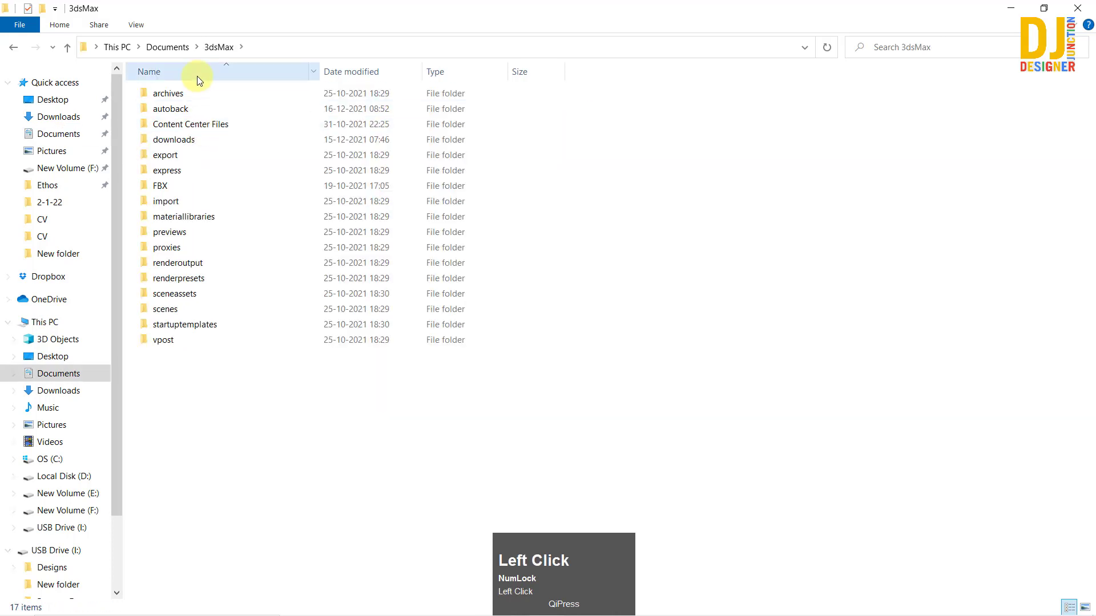
double_click(174, 108)
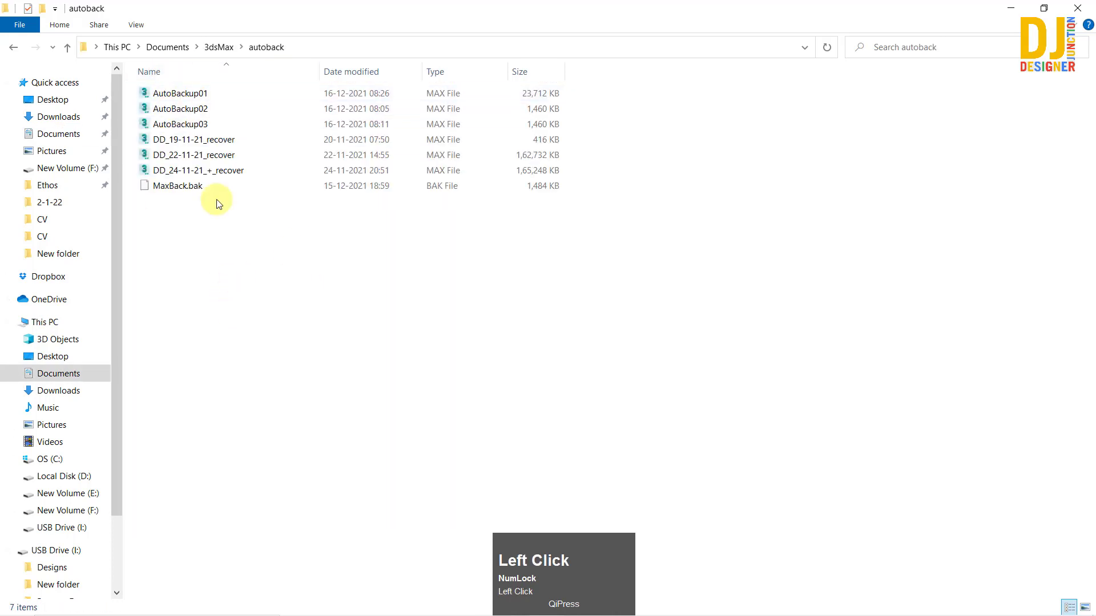
Step: Review the backup files in the 3dsMax autoback folder and close its window
left_click(190, 125)
left_click(301, 363)
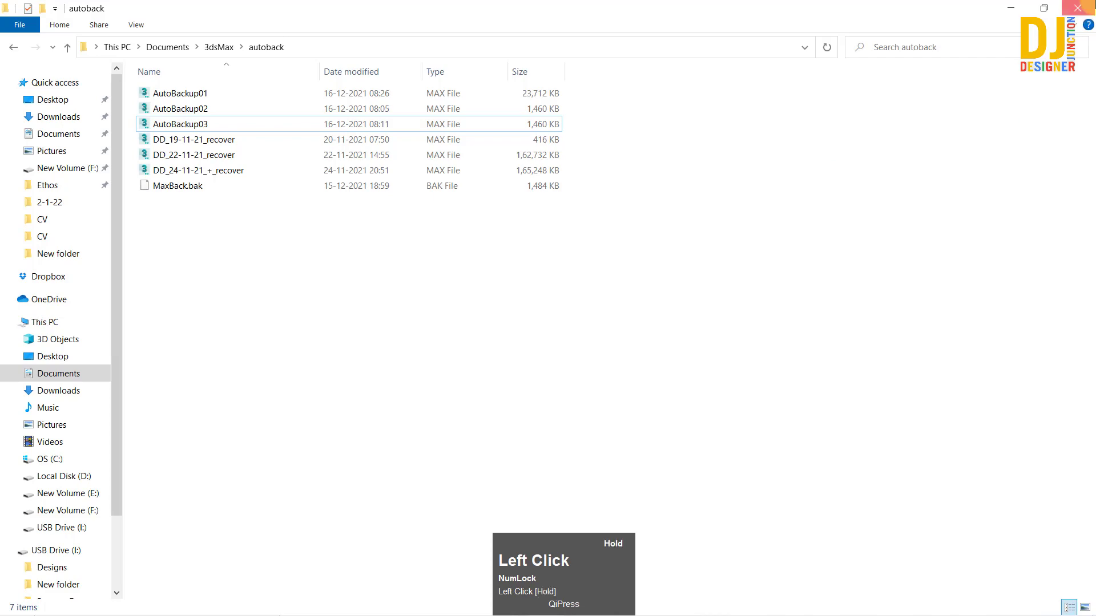
left_click(1078, 8)
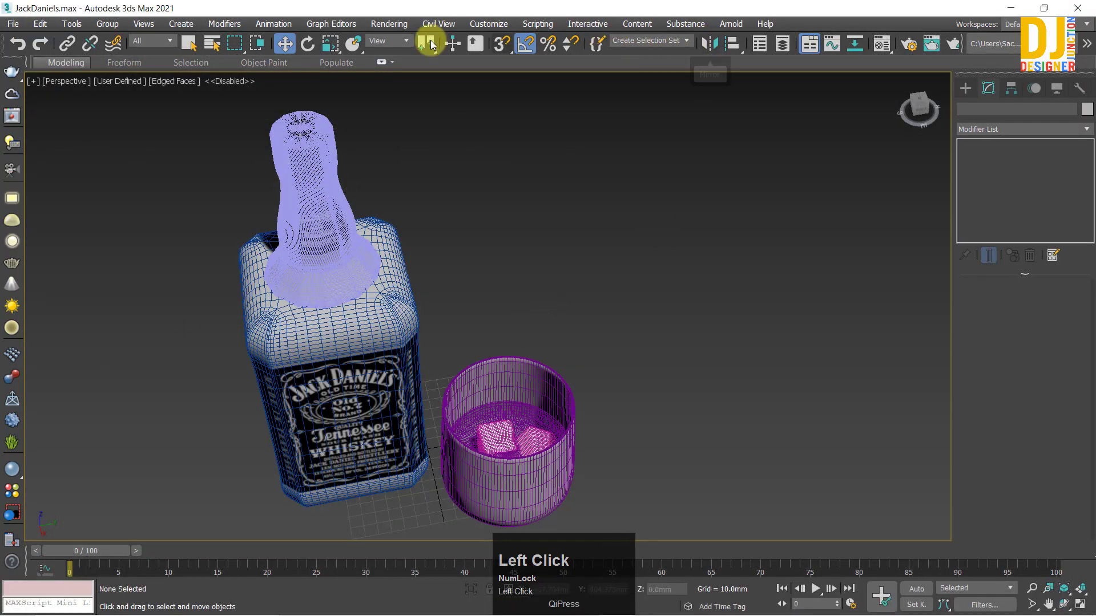
Step: Open the autoback folder inside Documents > 3ds Max 2021 to view its backup files, and close File Explorer
mouse_move(482, 614)
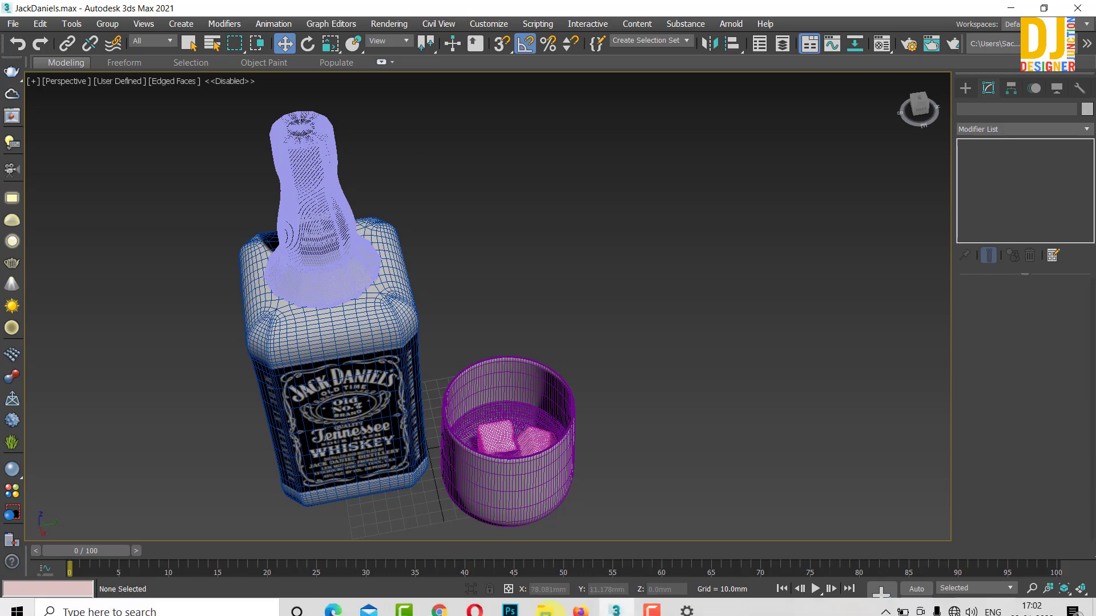
left_click(538, 606)
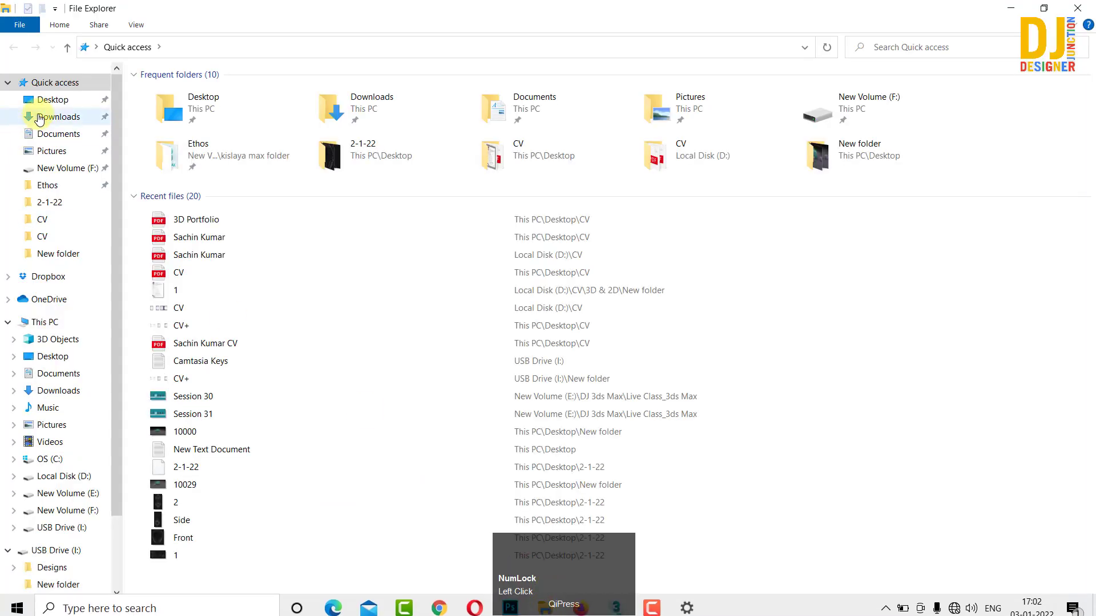
left_click(51, 133)
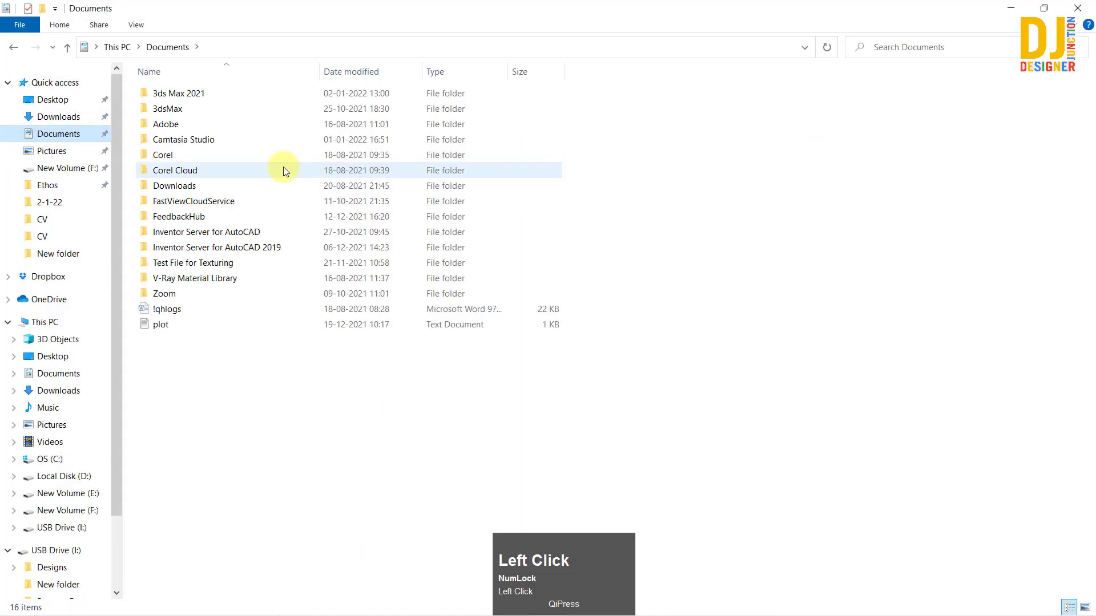
double_click(194, 96)
left_click(183, 110)
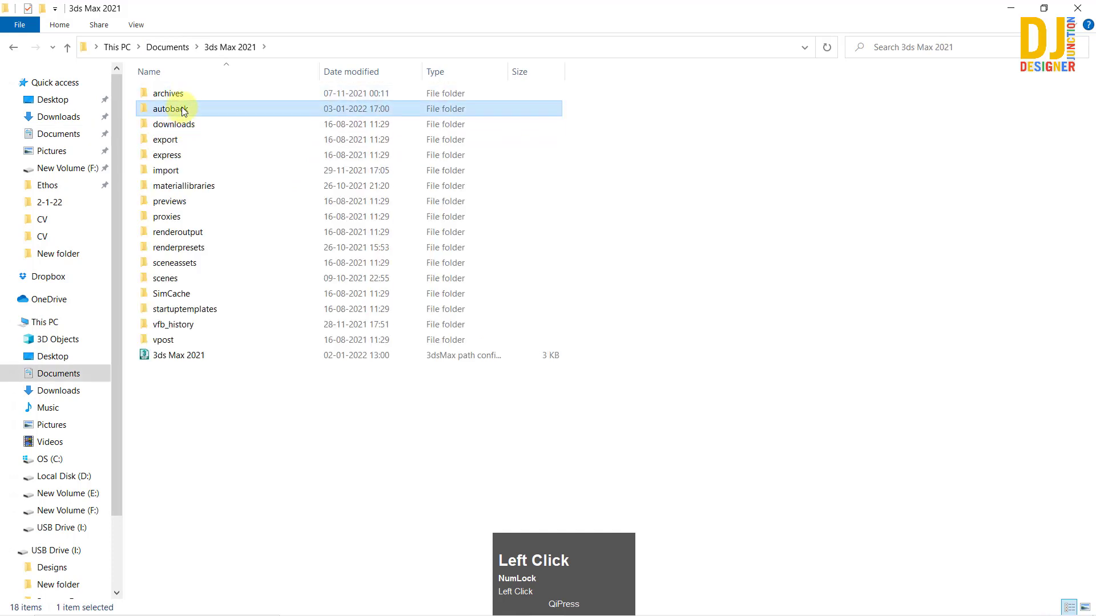
double_click(183, 109)
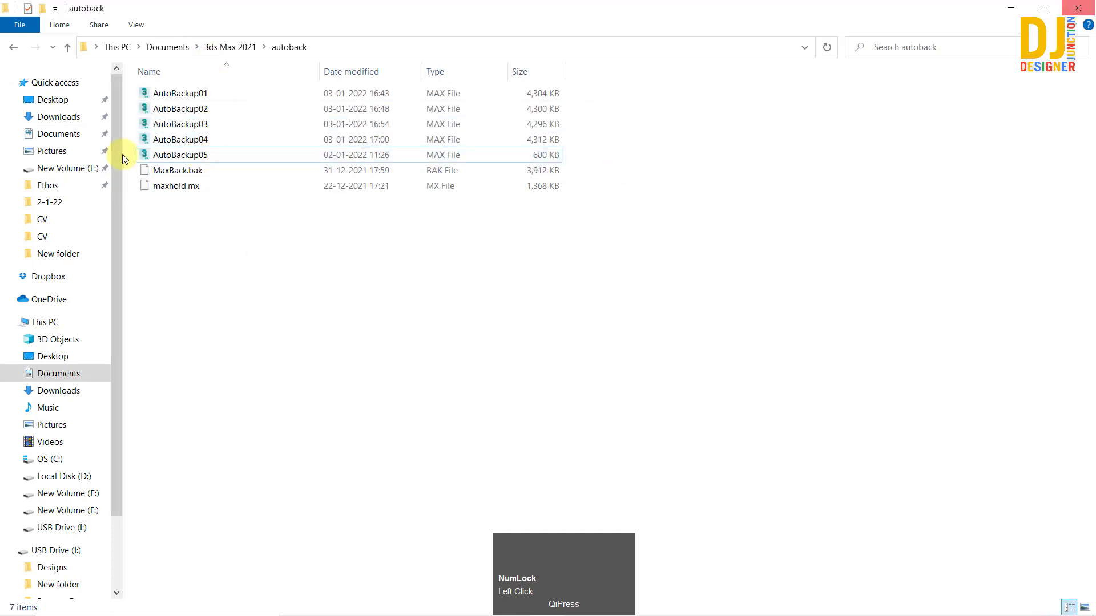
left_click(1080, 8)
Step: Frame the bottle group in the view, clear the selection, and inspect the meshes of the bottle and glass up close
middle_click_drag(548, 368, 437, 228, "alt")
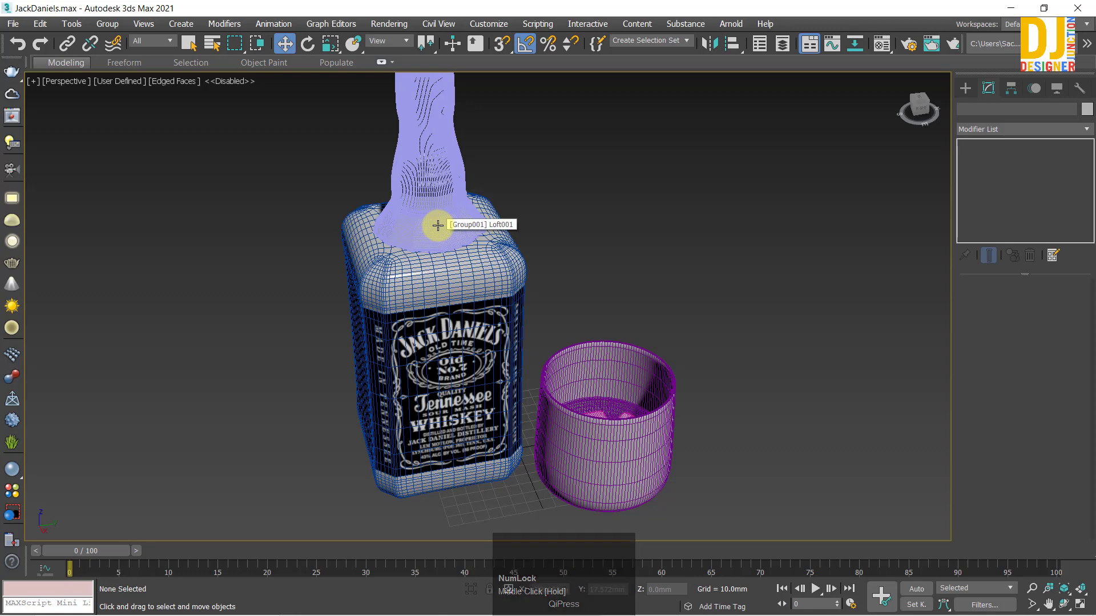
left_click(438, 225)
key("z")
key("z")
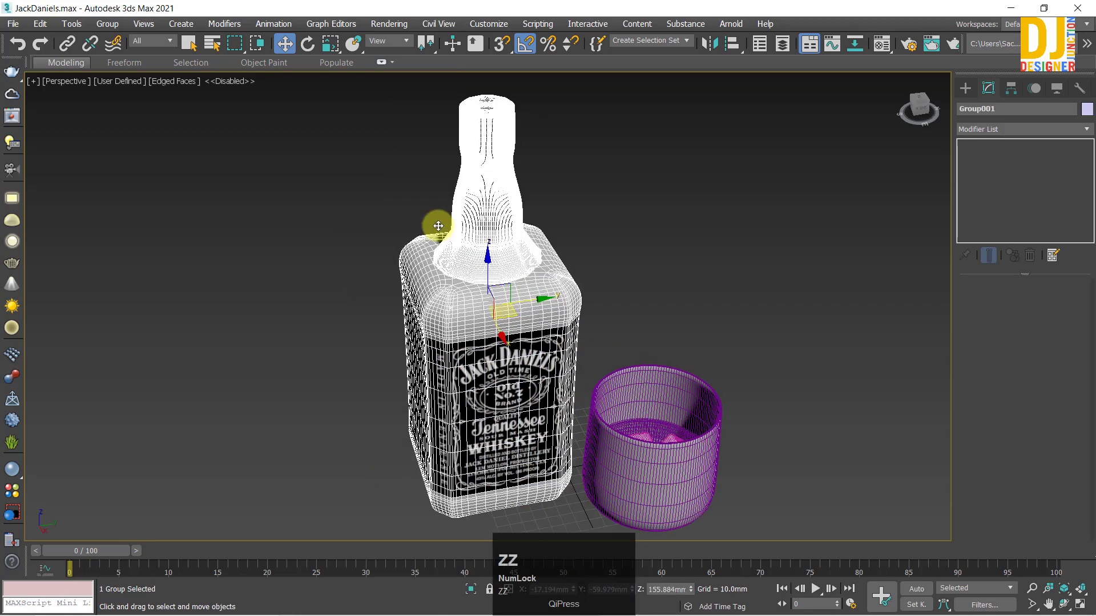
left_click(843, 278)
middle_click_drag(531, 322, 455, 290, "alt")
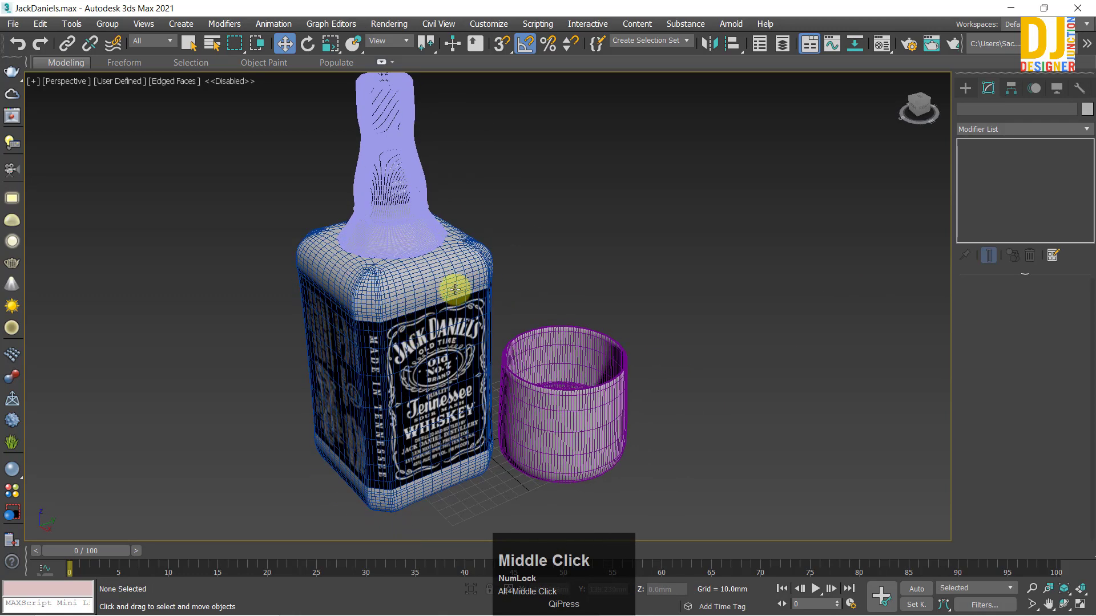
scroll(368, 360, "up", 3)
middle_click_drag(368, 359, 432, 329)
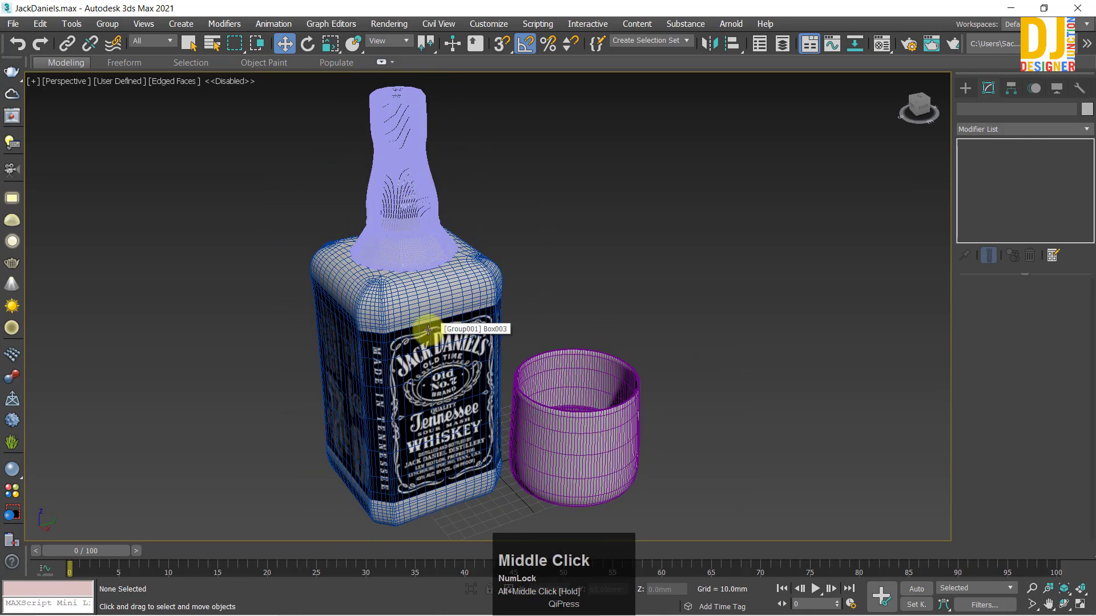
scroll(426, 326, "up", 2)
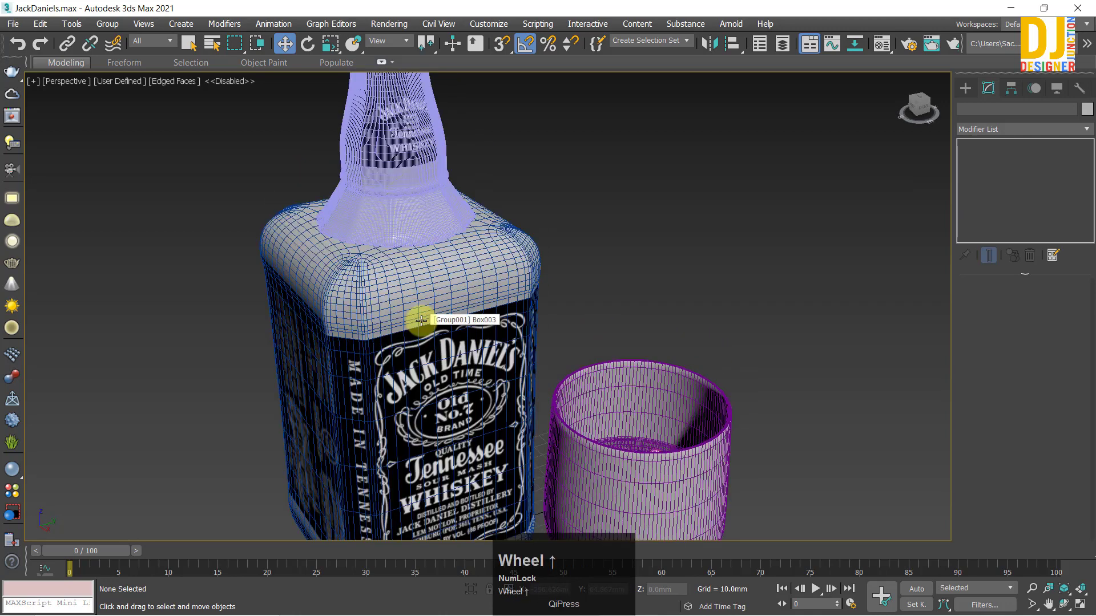
middle_click_drag(420, 313, 483, 318, "alt")
scroll(430, 308, "up", 2)
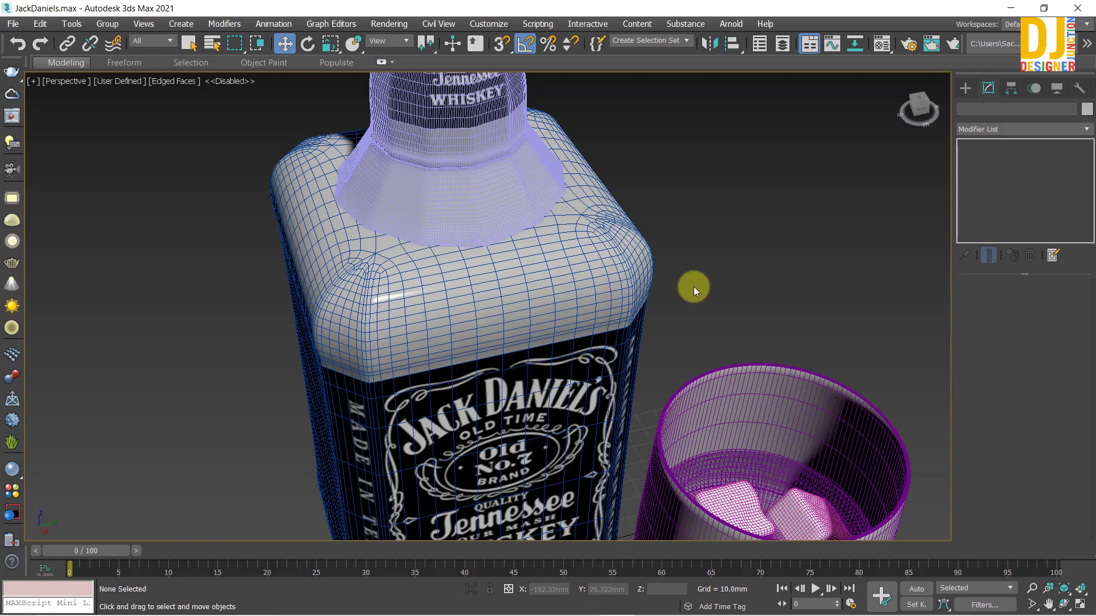
left_click(782, 285)
middle_click_drag(536, 383, 425, 390, "alt")
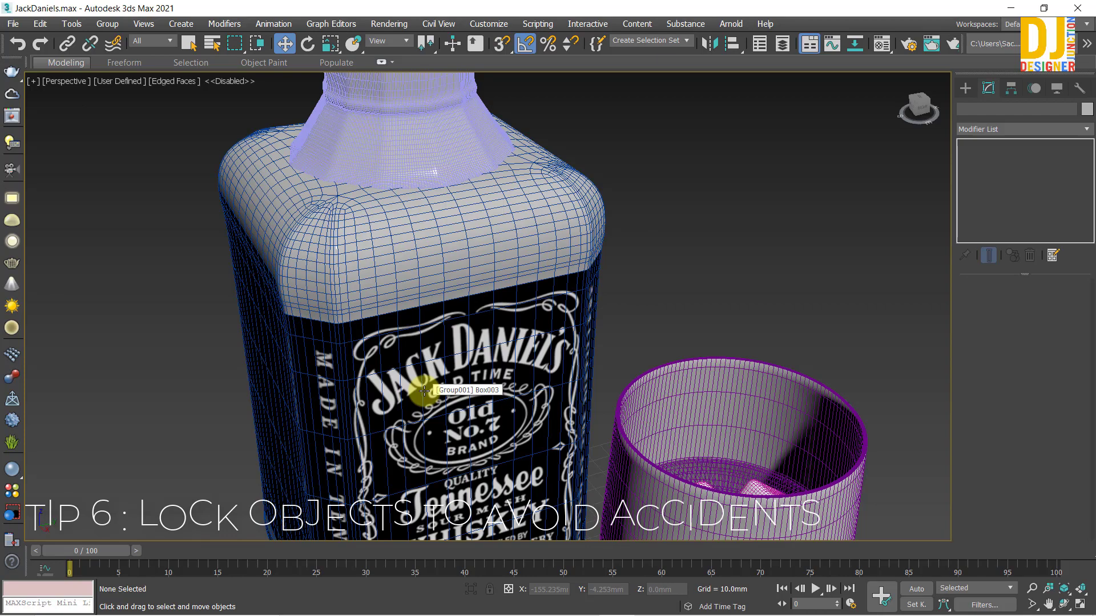
Step: Select and frame the bottle group again, view it from different angles, and deselect it
left_click(423, 352)
key("z")
middle_click_drag(464, 360, 420, 368, "alt")
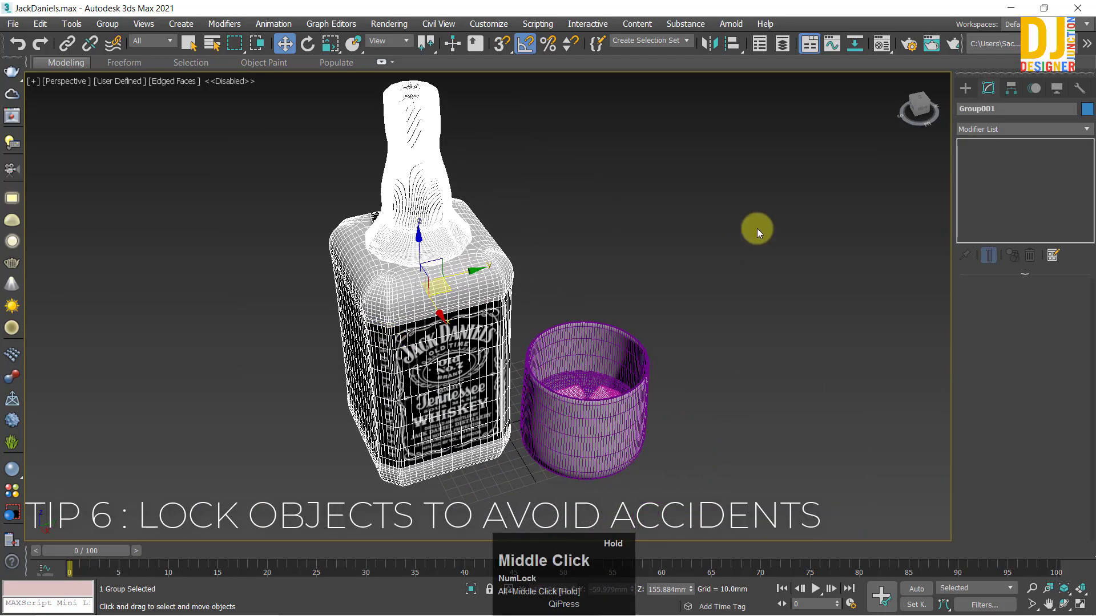
left_click(758, 227)
scroll(462, 333, "up", 5)
middle_click_drag(461, 333, 464, 287, "alt")
left_click(497, 318)
key("z")
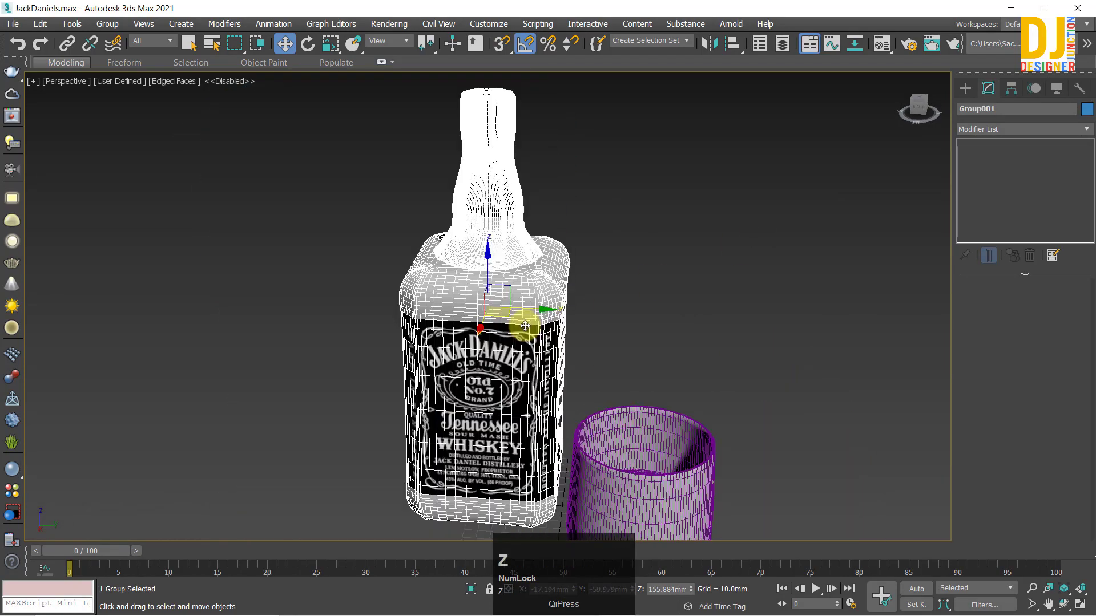
middle_click_drag(519, 318, 404, 239, "alt")
left_click(485, 245)
Step: Inspect the glass from above, select one ice cube inside it, and clear the selection
scroll(431, 294, "up", 5)
middle_click_drag(403, 293, 448, 290, "alt")
scroll(445, 289, "down", 3)
middle_click_drag(444, 290, 503, 292)
scroll(444, 344, "down", 4)
scroll(490, 370, "up", 5)
middle_click_drag(494, 394, 524, 421, "alt")
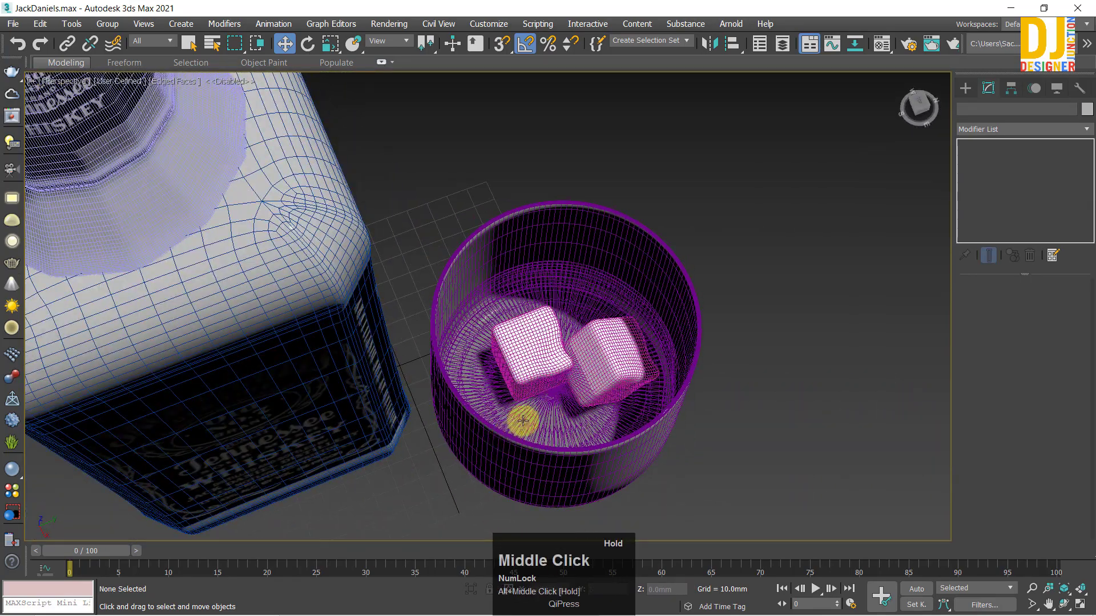
middle_click_drag(525, 373, 546, 411, "alt")
left_click(543, 357)
left_click(719, 416)
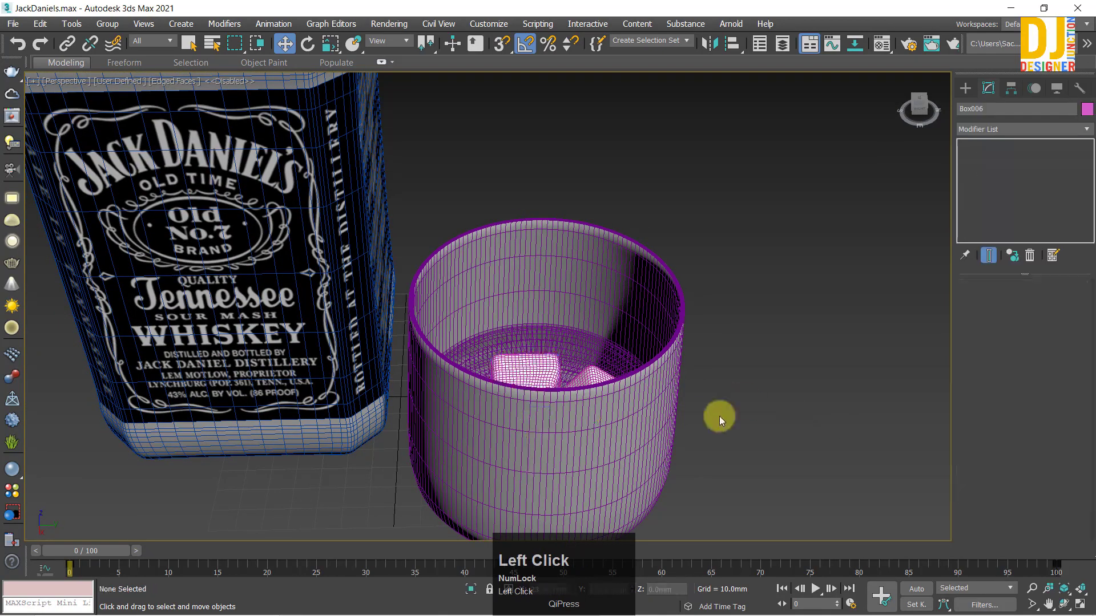
Step: Select the ice cube and the glass in turn to see how easily either can be picked, and clear the selection
middle_click_drag(541, 287, 489, 299)
scroll(549, 368, "up", 2)
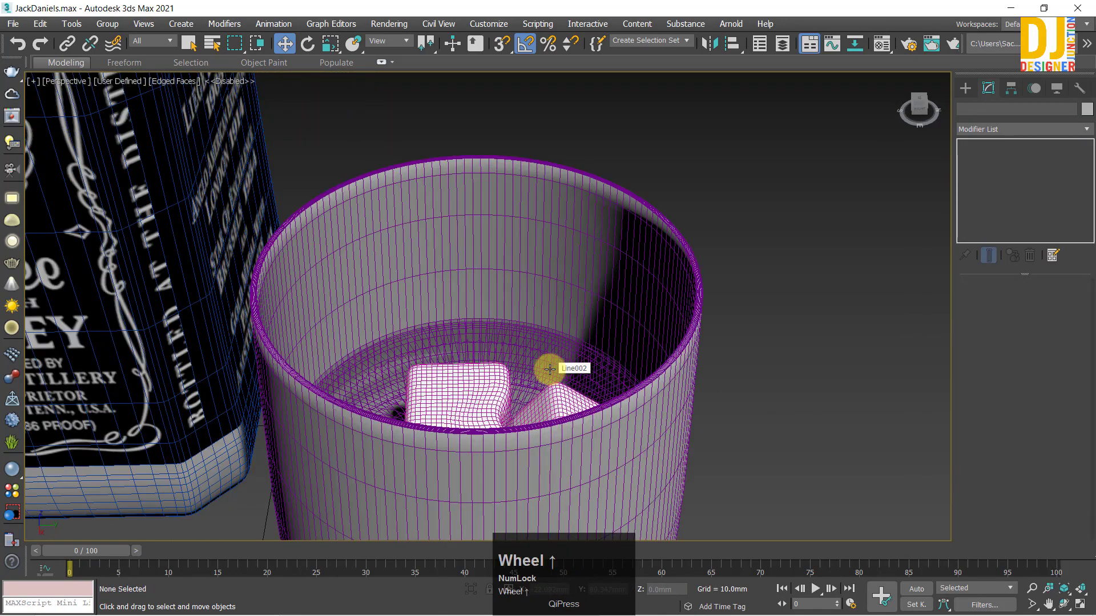
middle_click_drag(549, 368, 812, 266, "alt")
left_click(404, 326)
scroll(441, 344, "down", 2)
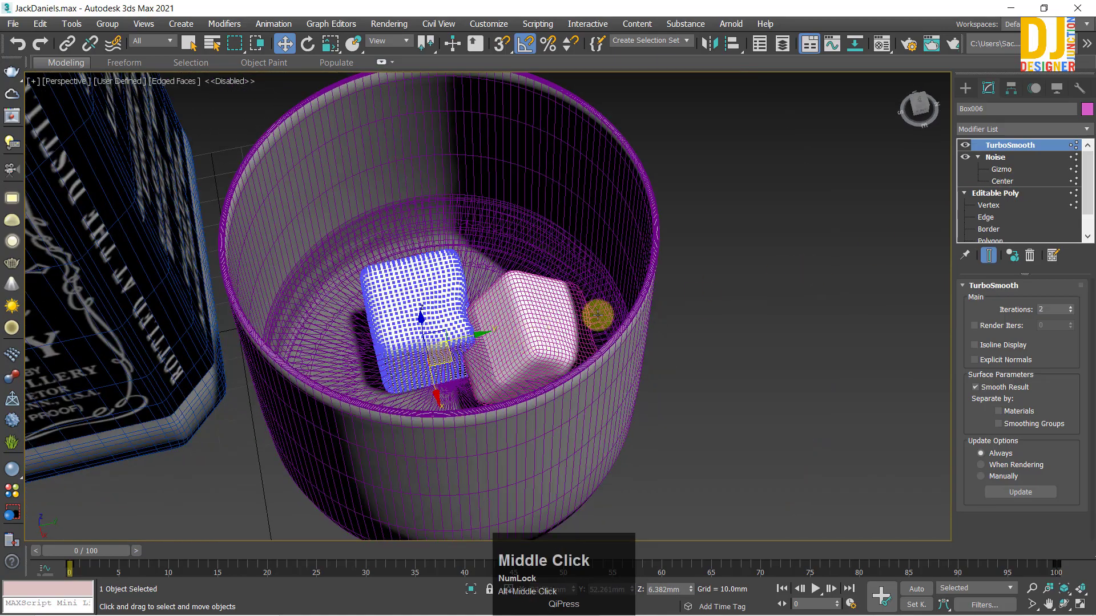
left_click(695, 343)
left_click(303, 184)
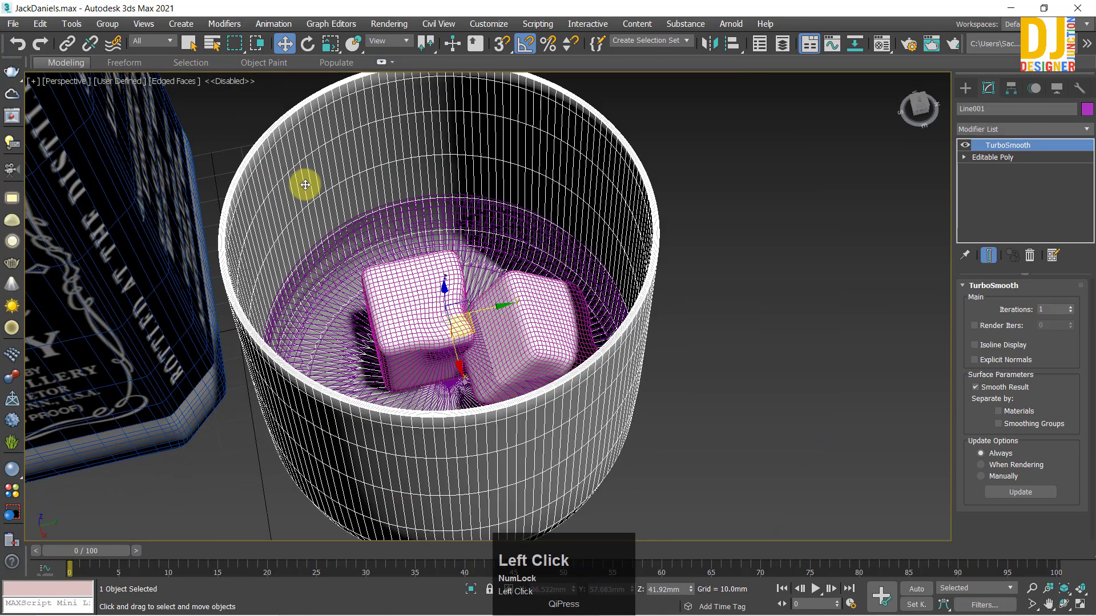
left_click(781, 318)
Step: Select the ice cube with the deeper dent, lock the selection, test moving the cube, and undo the move
left_click(424, 319)
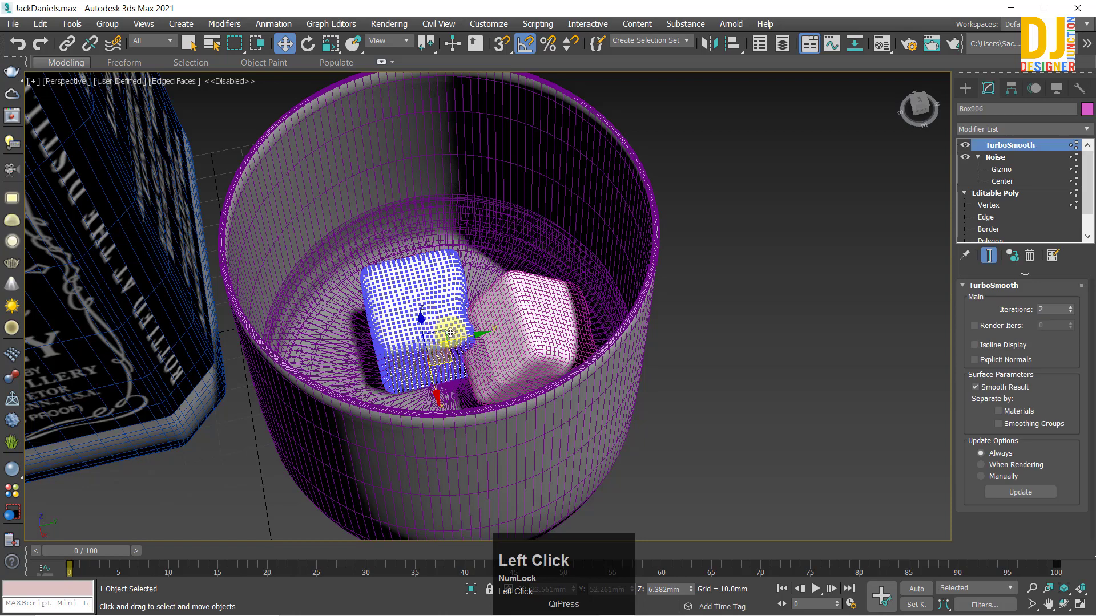
left_click(490, 590)
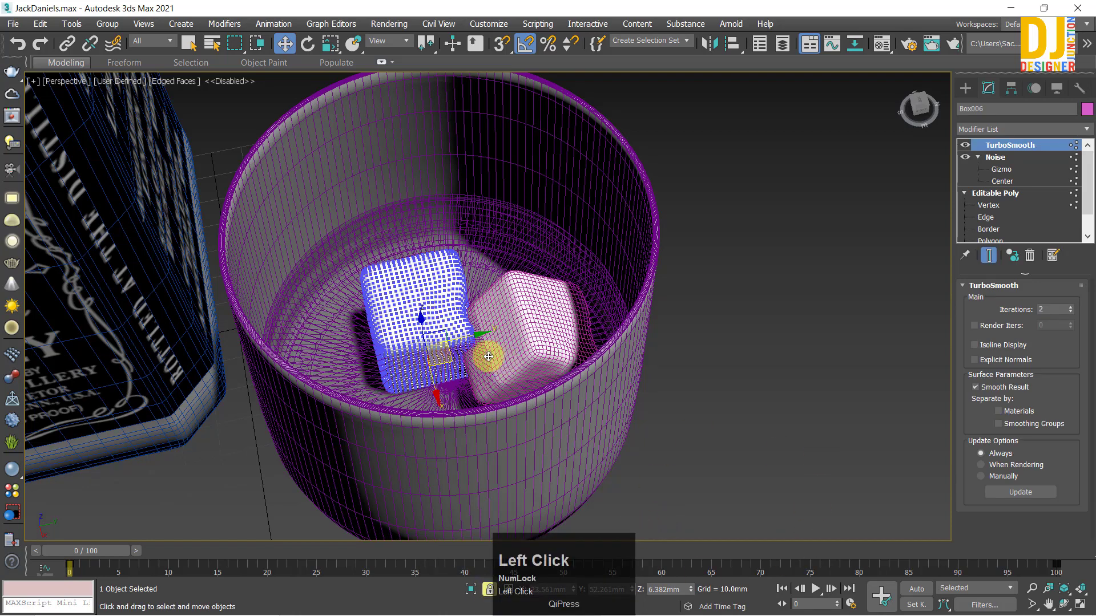
left_click_drag(405, 341, 405, 392)
key("ctrl+z")
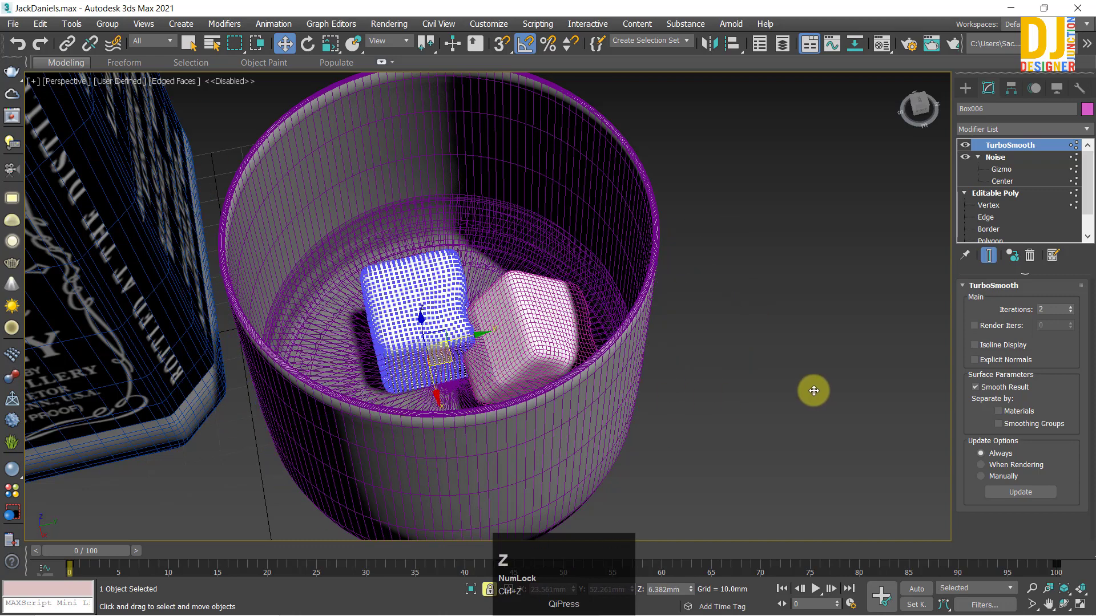
Step: Test moving the locked ice cube from empty space and over other objects, and undo each move
left_click_drag(732, 343, 310, 211)
key("ctrl+z")
scroll(543, 376, "down", 5)
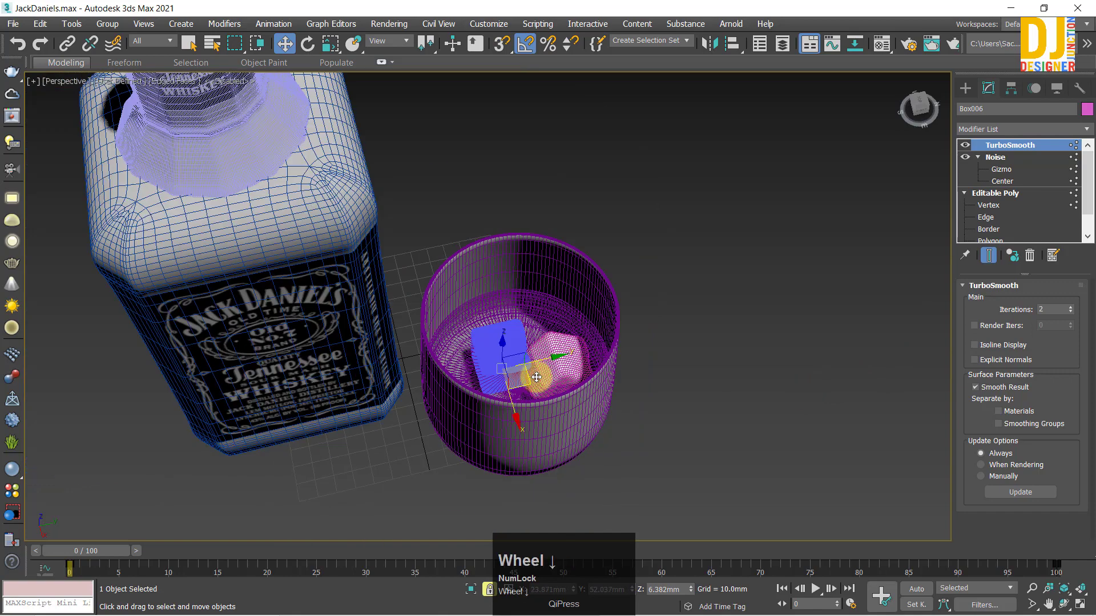
middle_click_drag(536, 377, 622, 272, "alt")
left_click_drag(622, 272, 792, 127)
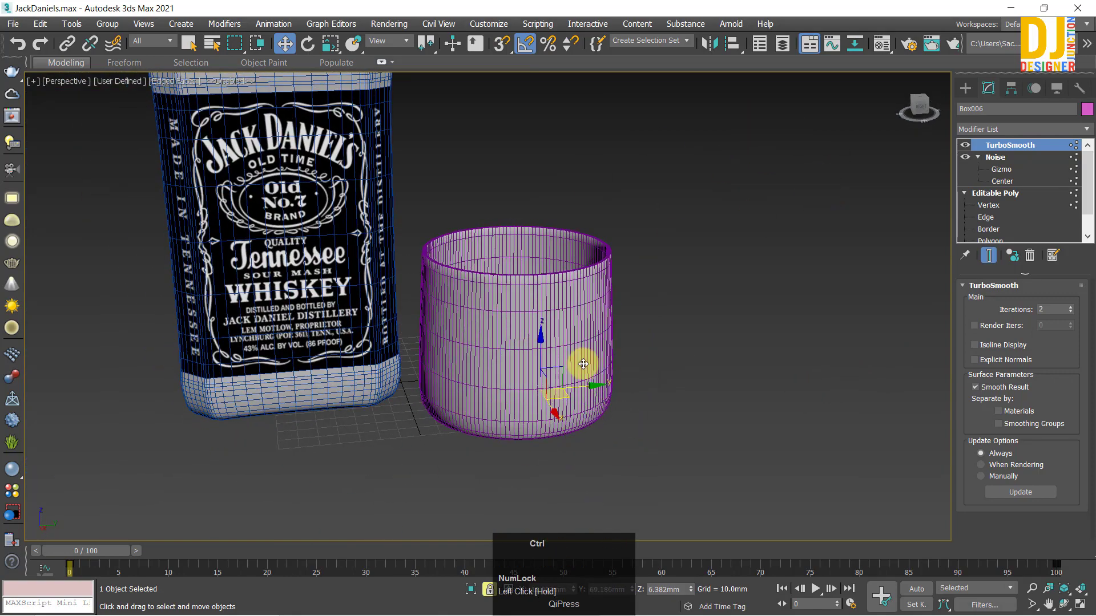
key("ctrl+z")
scroll(379, 247, "down", 3)
middle_click_drag(379, 247, 381, 317)
left_click(243, 128)
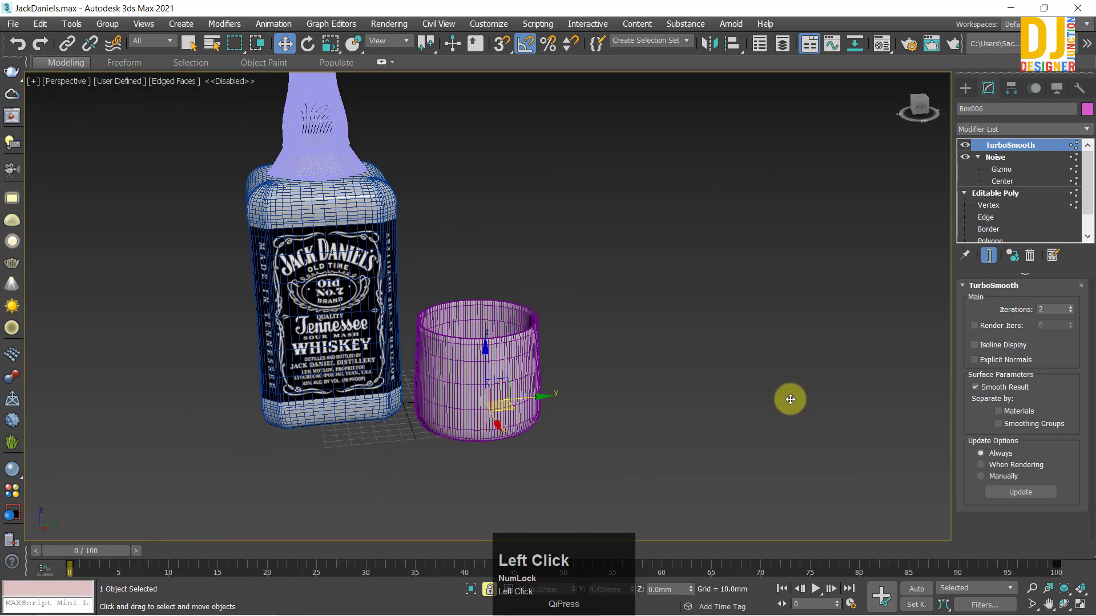
scroll(502, 452, "up", 5)
middle_click_drag(502, 452, 516, 372, "alt")
key("ctrl+z")
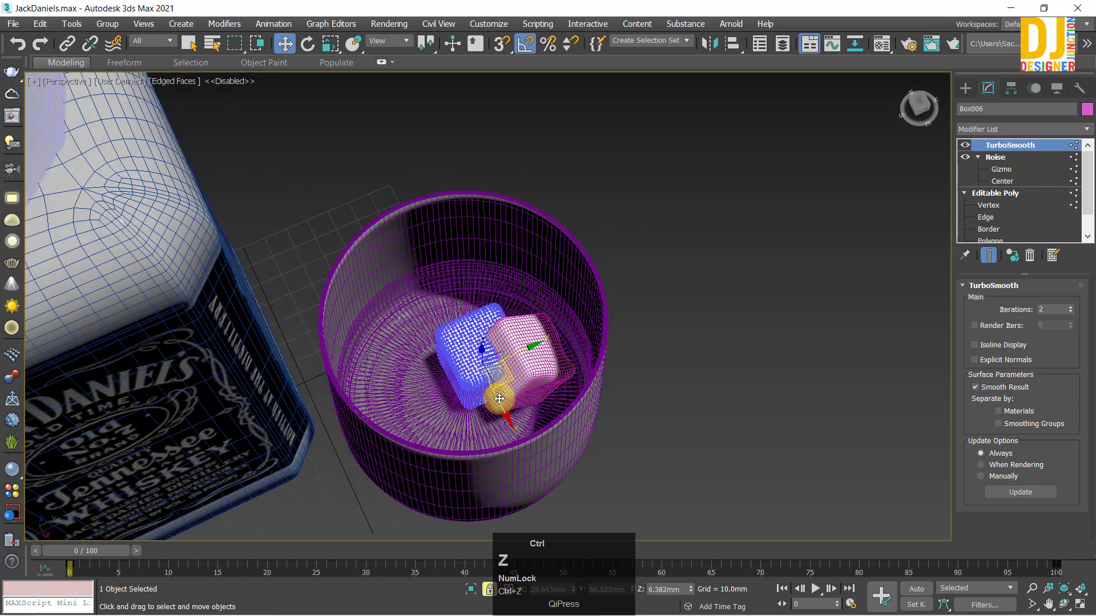
key("ctrl+z")
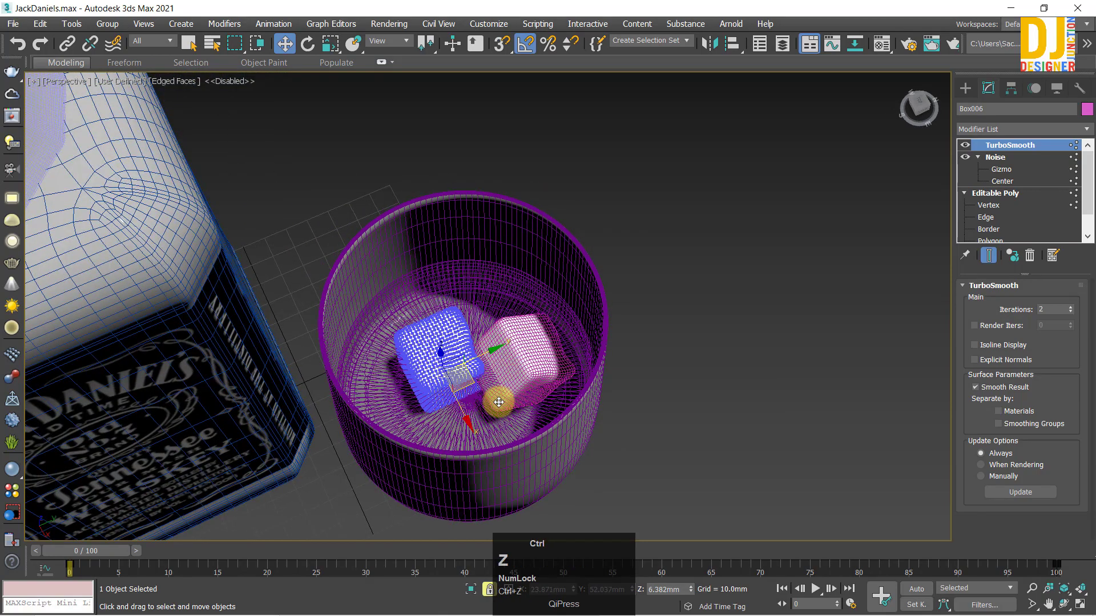
Step: Frame the locked ice cube, enter its Vertex level, and test moving the selected corner vertices with the lock on
key("z")
middle_click_drag(491, 403, 553, 366, "alt")
left_click(990, 206)
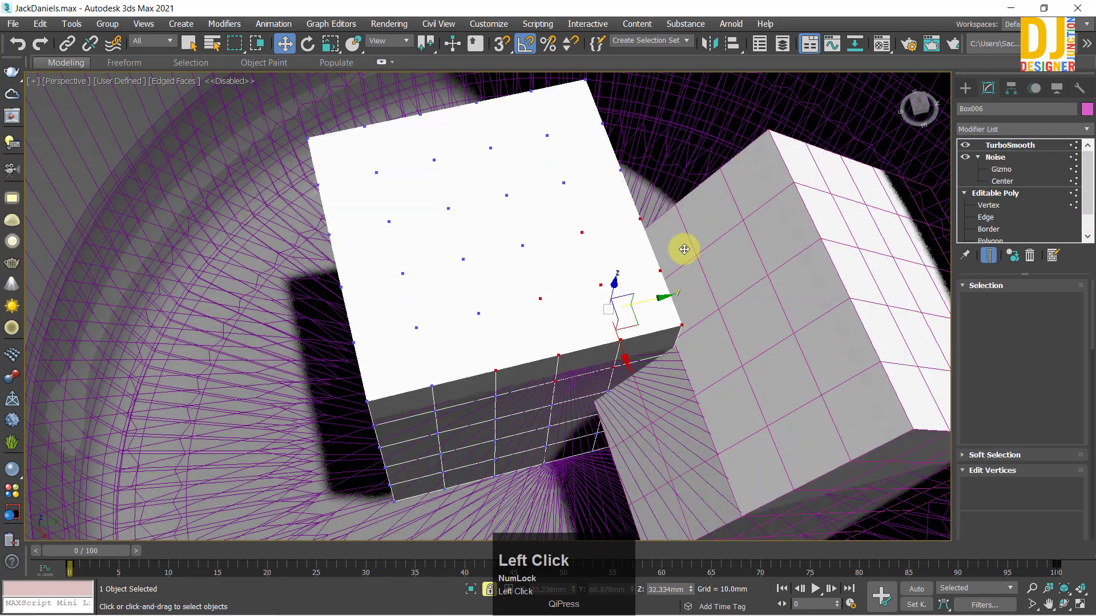
left_click_drag(685, 248, 607, 402)
key("ctrl+z")
scroll(633, 338, "down", 3)
middle_click_drag(573, 323, 538, 323)
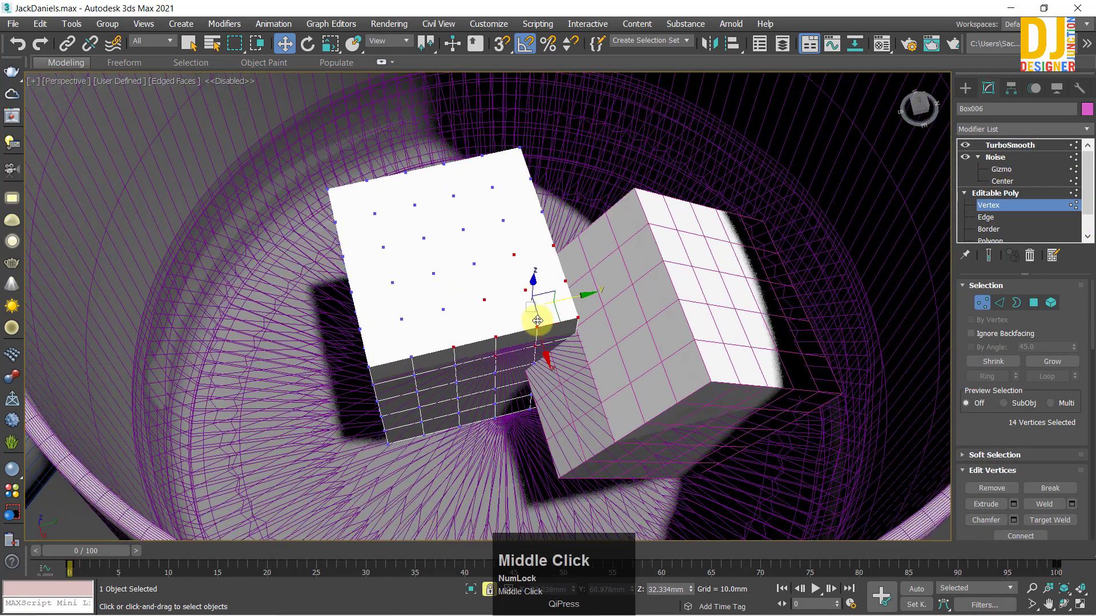
left_click_drag(567, 300, 514, 311)
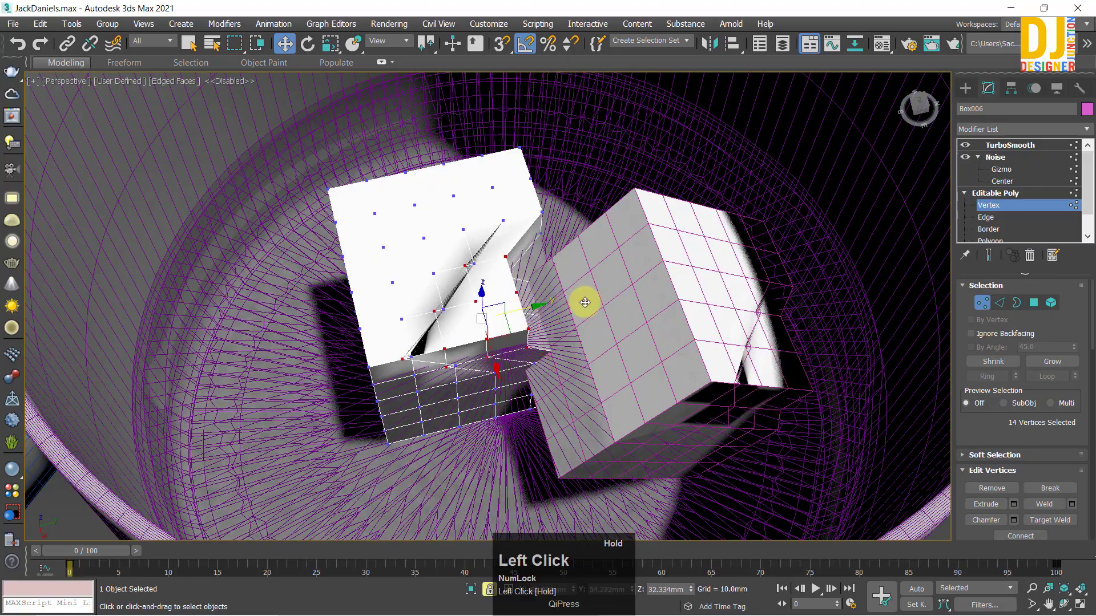
Step: Return the ice cube to its TurboSmooth level, inspect the deformed shape, and undo the test edits
left_click(1003, 144)
middle_click_drag(452, 351, 428, 379, "alt")
scroll(411, 350, "down", 5)
scroll(432, 318, "up", 5)
left_click_drag(428, 379, 444, 426)
key("z")
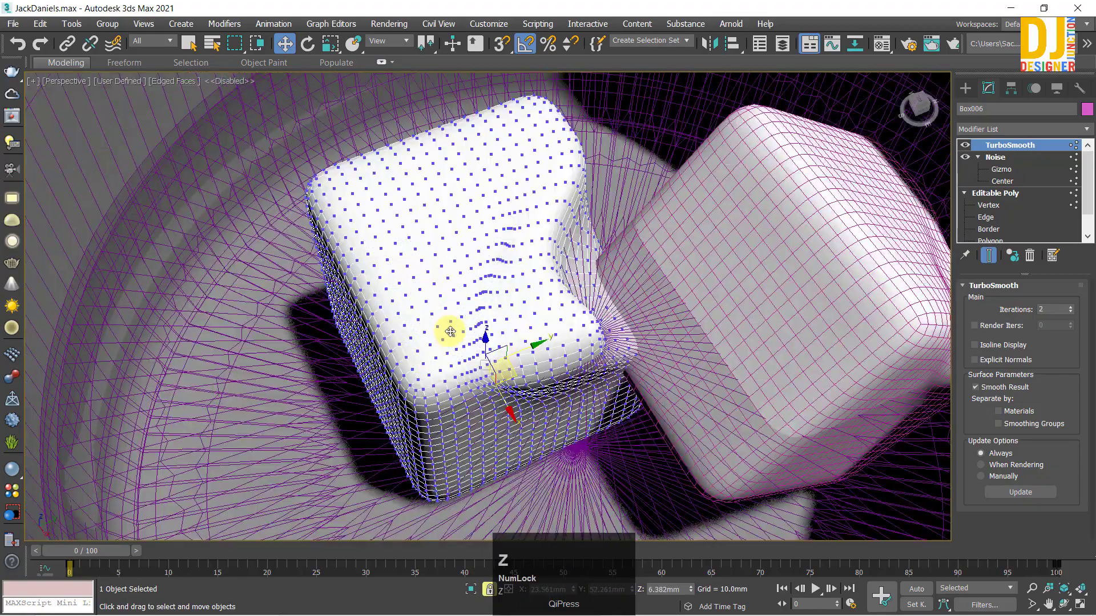
middle_click_drag(447, 325, 427, 336, "alt")
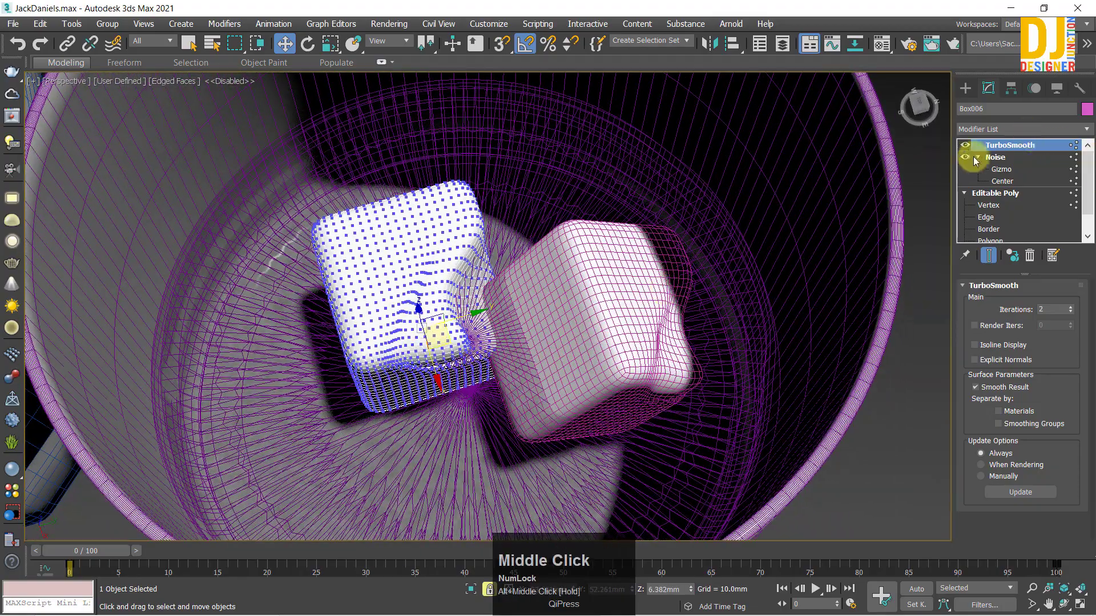
scroll(900, 286, "down", 5)
key("ctrl+z")
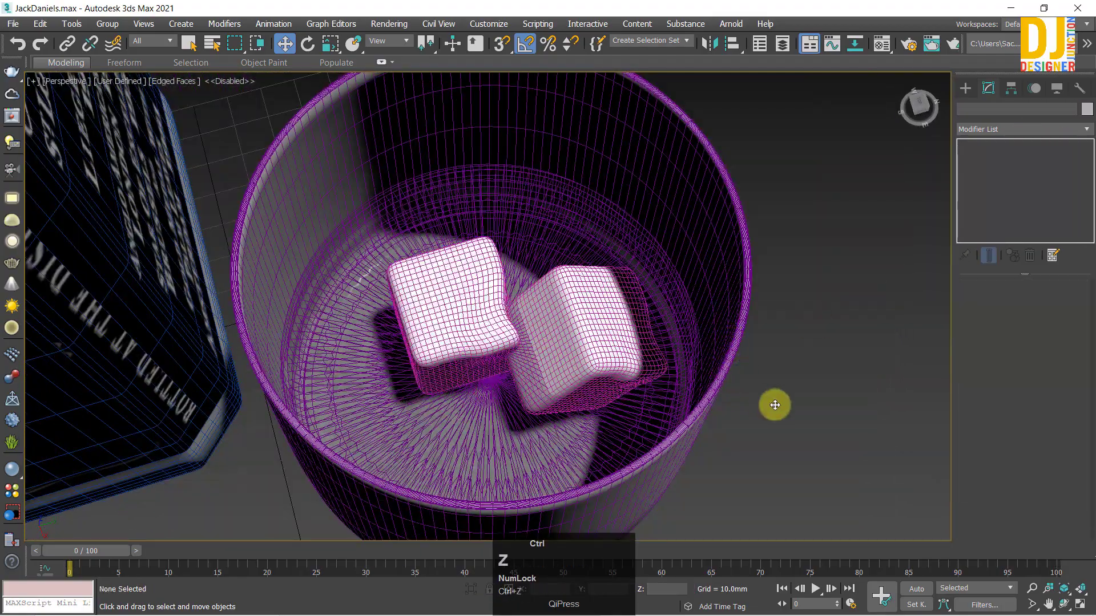
Step: Select the ice cube with the deeper dent, zoom the view to it, and examine its shape up close
mouse_move(586, 486)
middle_mouse_down("alt")
mouse_move(582, 462)
mouse_move(575, 477)
middle_mouse_up("alt")
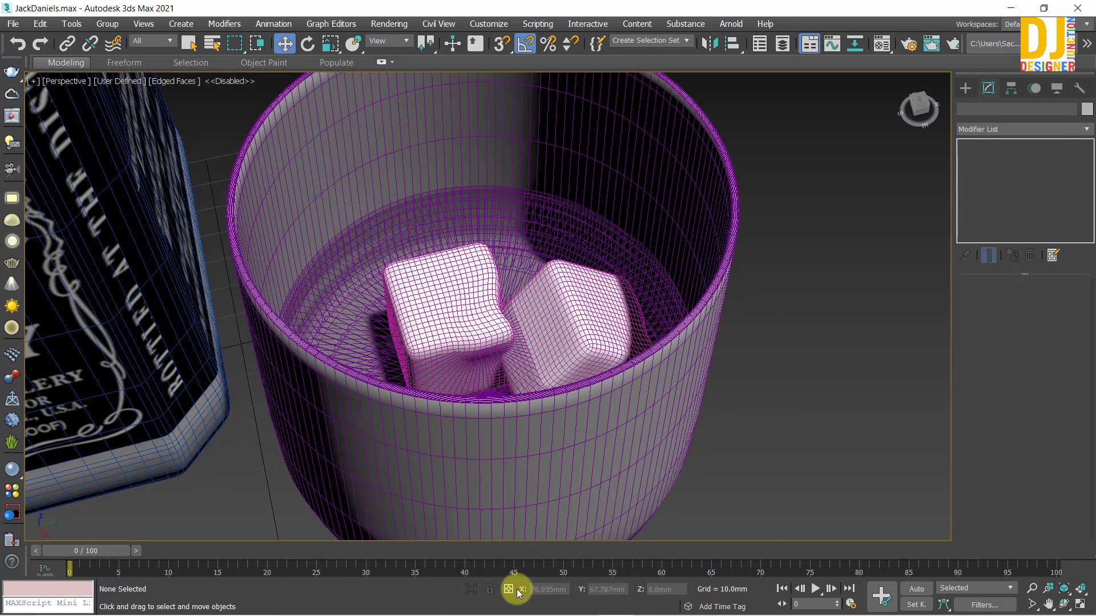
left_click(487, 520)
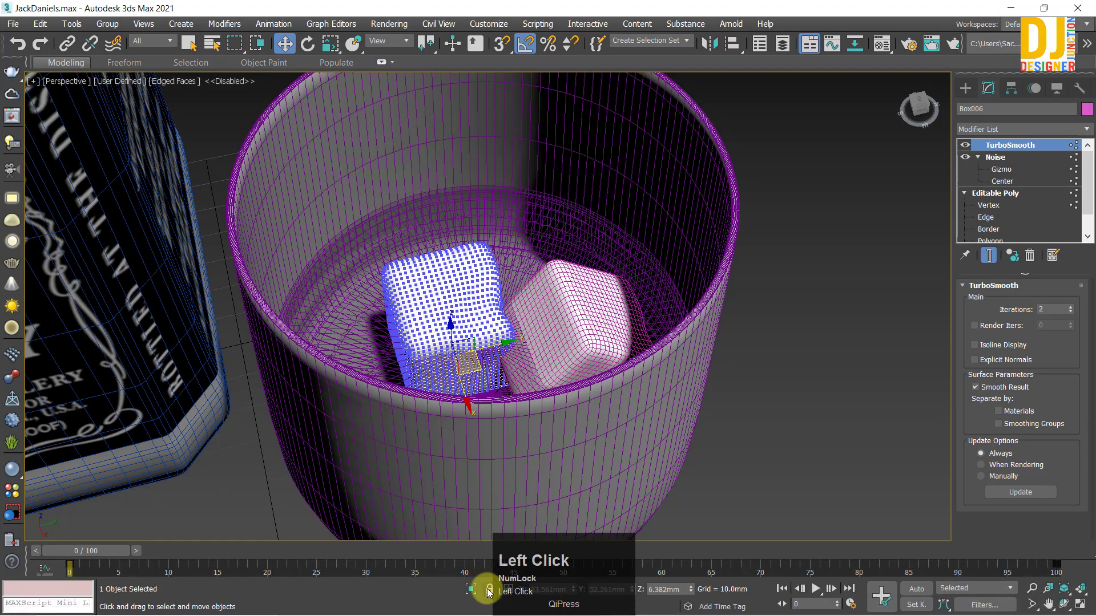
key("z")
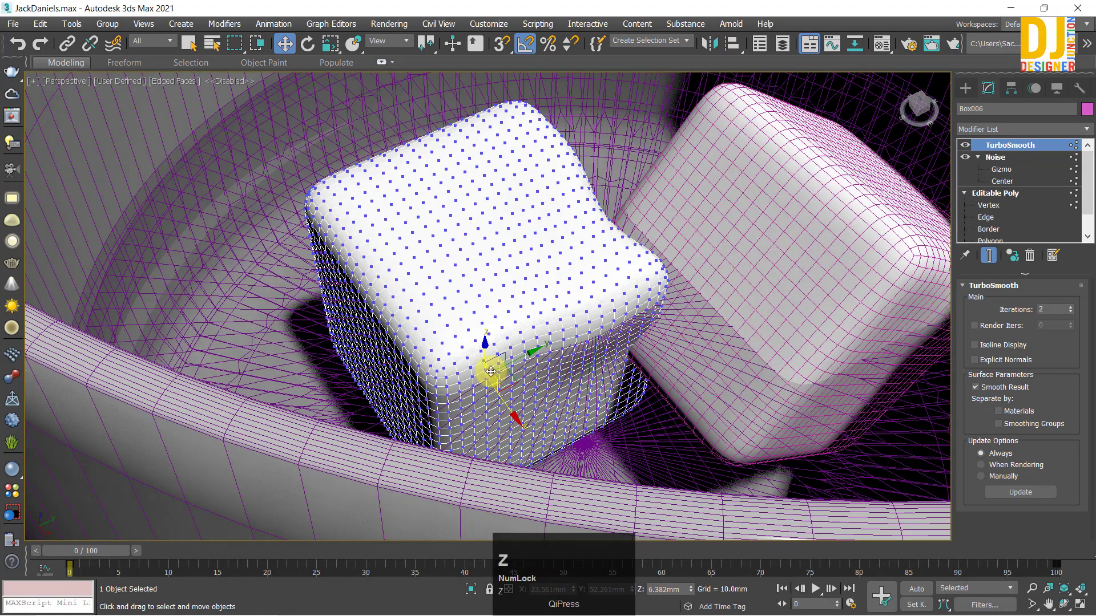
middle_click_drag(490, 367, 447, 368, "alt")
scroll(468, 363, "down", 5, "alt")
scroll(468, 363, "up", 5)
middle_click(499, 596)
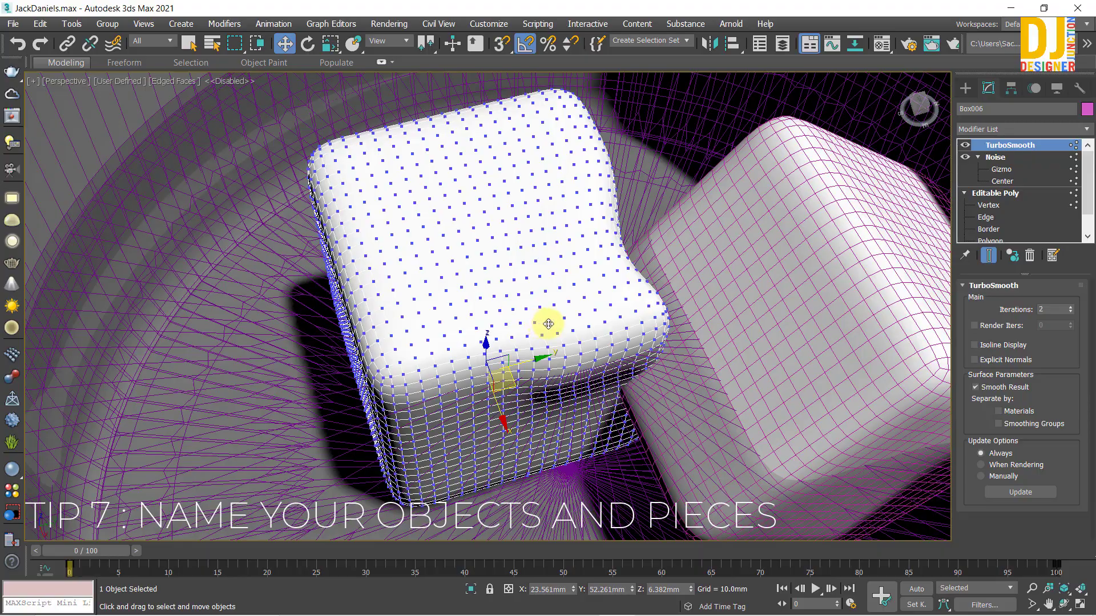
Step: Clear the selection, select the ice cube with the deeper dent again, and check its object name
scroll(403, 277, "down", 6)
left_click(399, 262)
scroll(399, 262, "up", 6)
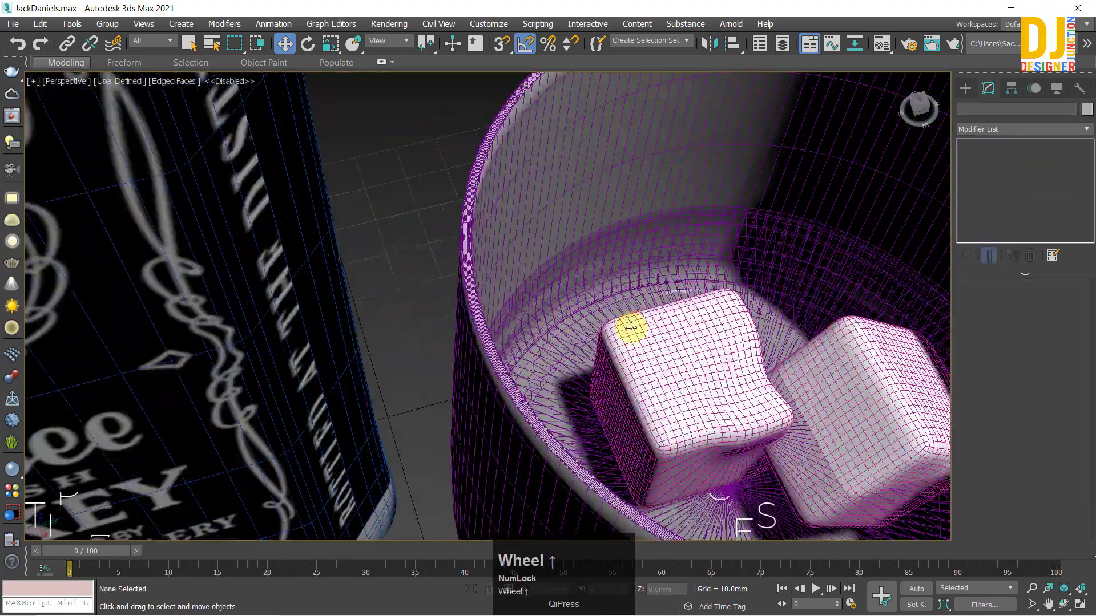
left_click(628, 346)
middle_click_drag(627, 346, 929, 170, "alt")
scroll(447, 310, "down", 3)
scroll(429, 352, "down", 3)
left_click(996, 108)
left_click(850, 262)
Step: Select the glass and the bottle in turn to check their object names, and clear the selection
left_click(501, 208)
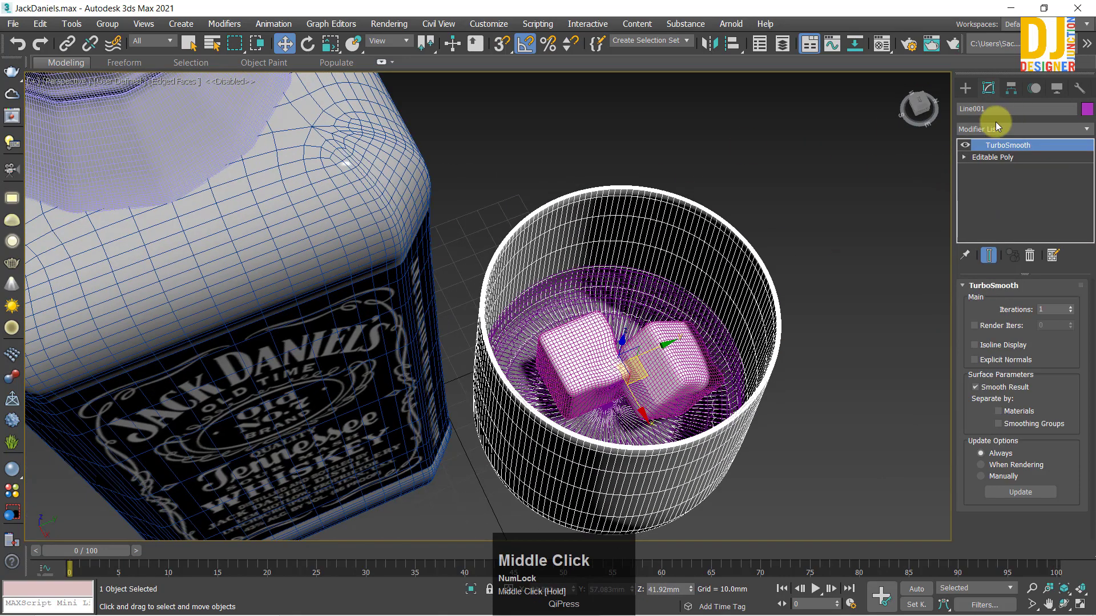
left_click(825, 172)
left_click(233, 225)
left_click(619, 142)
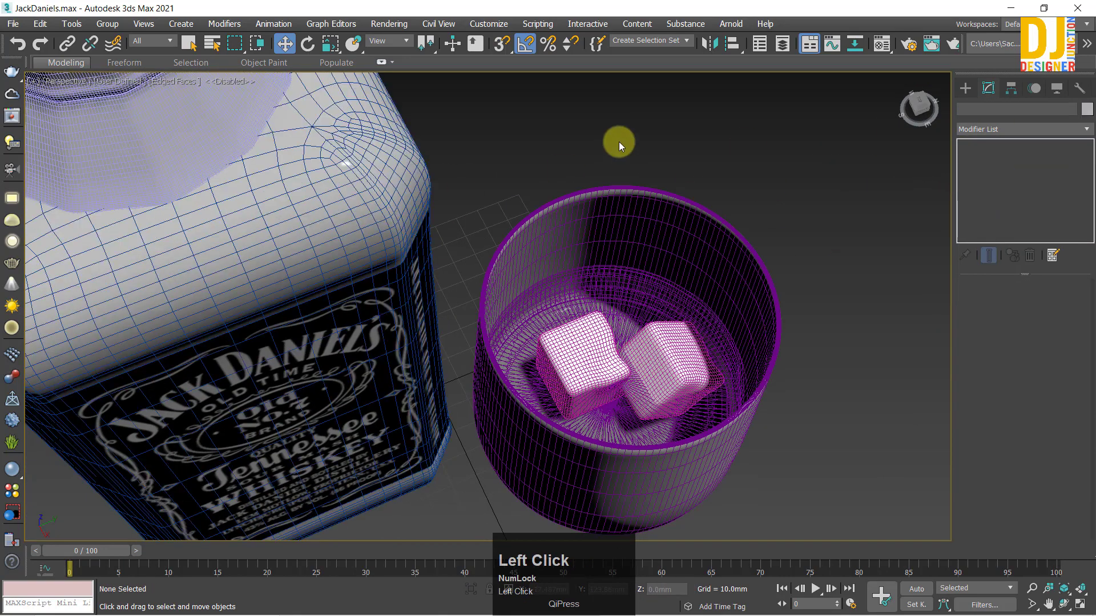
Step: Select the bottle group, frame it in the view to check its name, and deselect it
scroll(362, 281, "down", 4)
left_click(296, 291)
key("z")
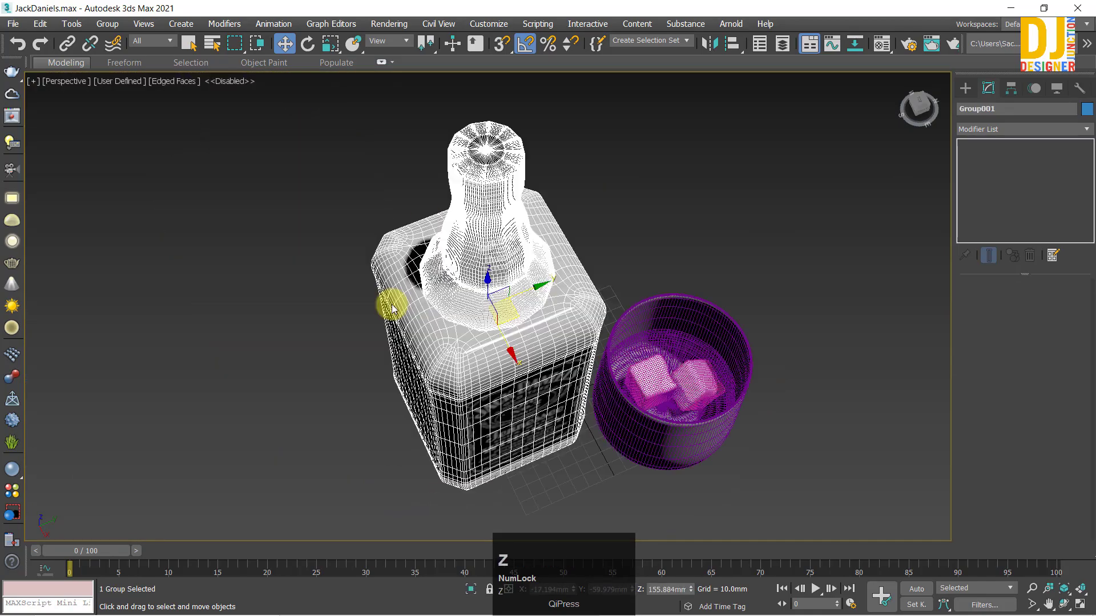
middle_click_drag(666, 321, 539, 286, "alt")
left_click(539, 285)
scroll(421, 379, "up", 4)
middle_click_drag(165, 231, 41, 162)
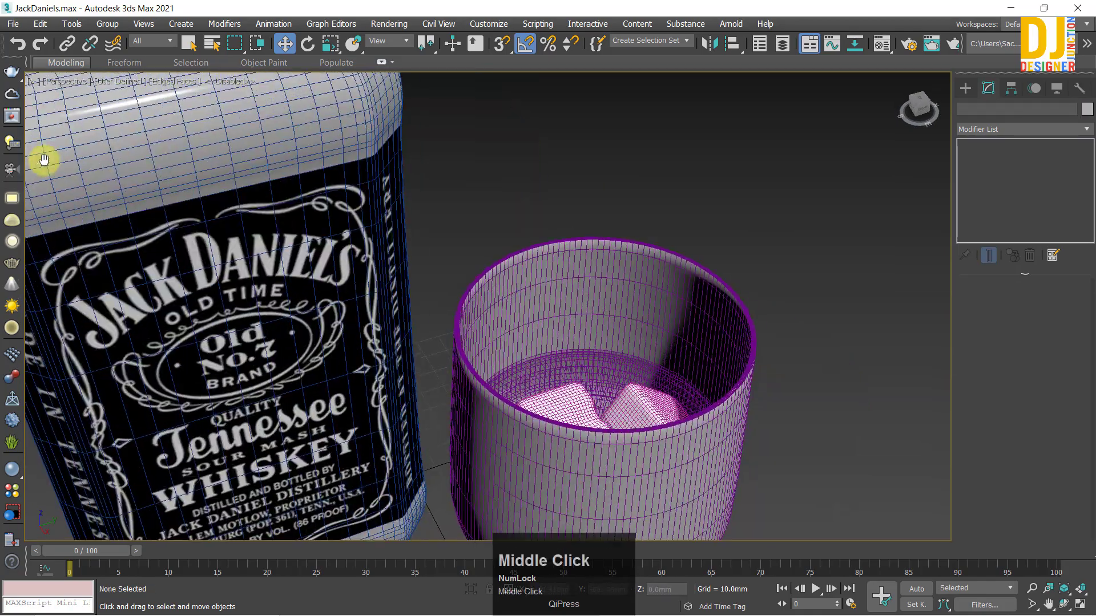
Step: Select the liquid inside the glass, zoom to it, check its object name, and clear the selection
middle_click_drag(562, 285, 534, 337, "alt")
scroll(528, 314, "down", 3)
left_click(577, 255)
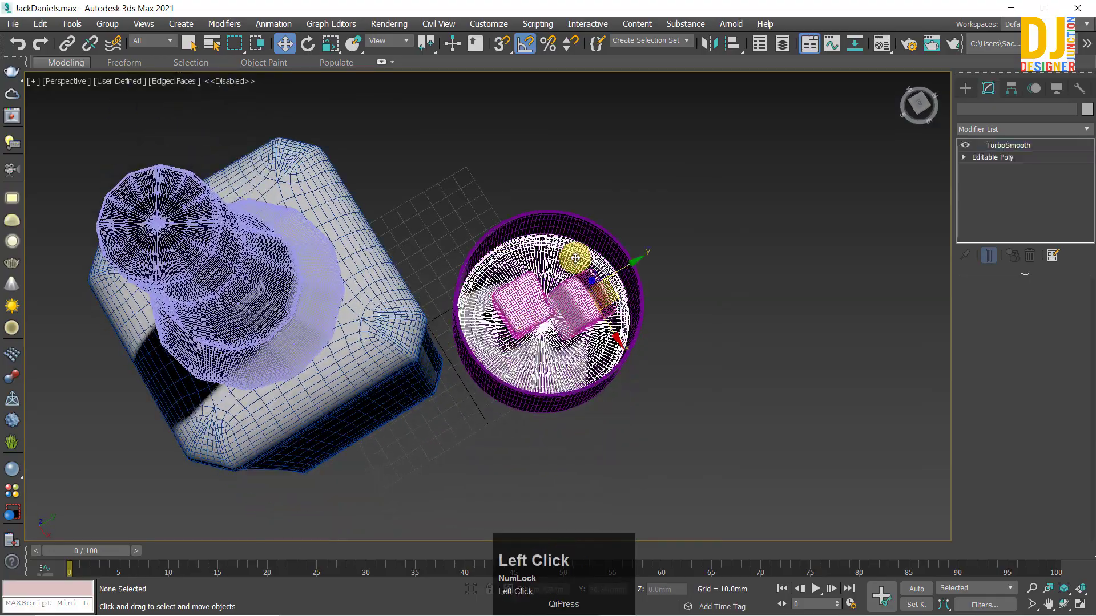
key("z")
middle_click_drag(575, 255, 448, 295, "alt")
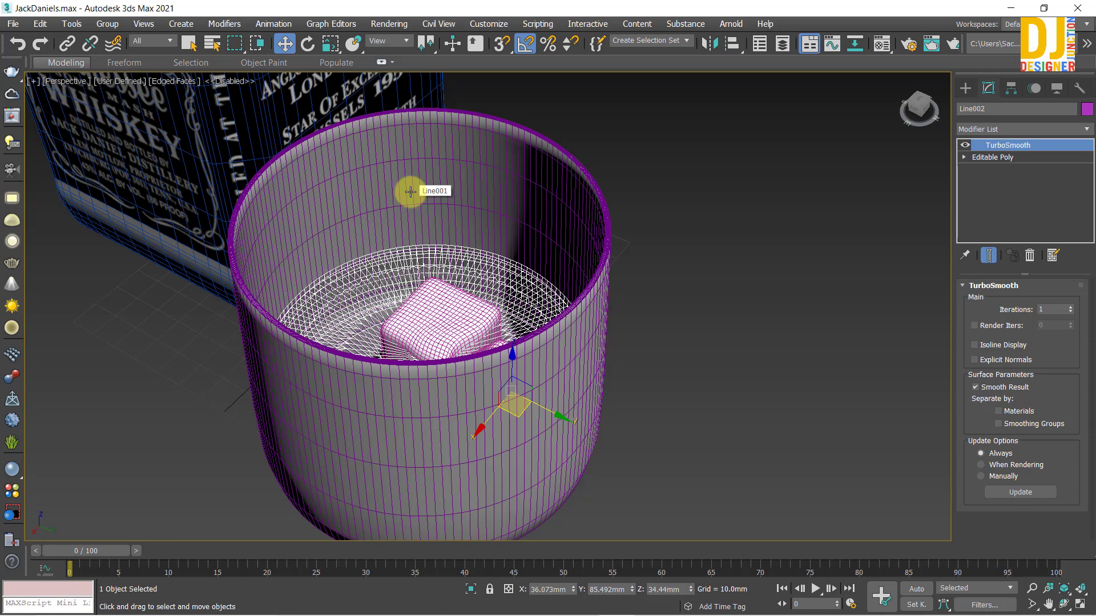
left_click(702, 252)
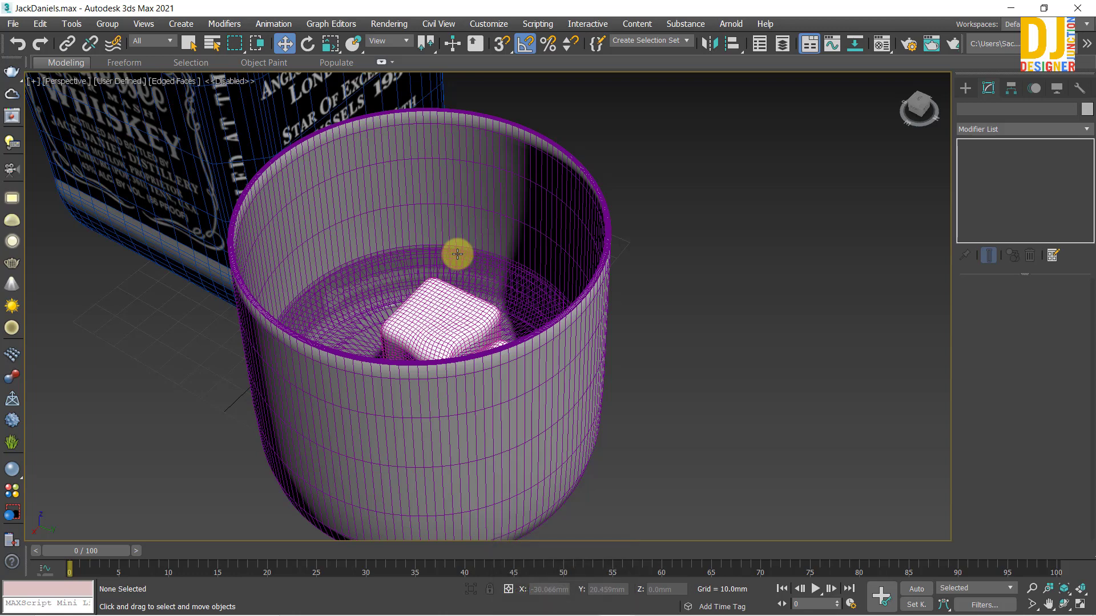
Step: List the geometry and shape objects in the Select From Scene dialog, review their names, and close the dialog
key("h")
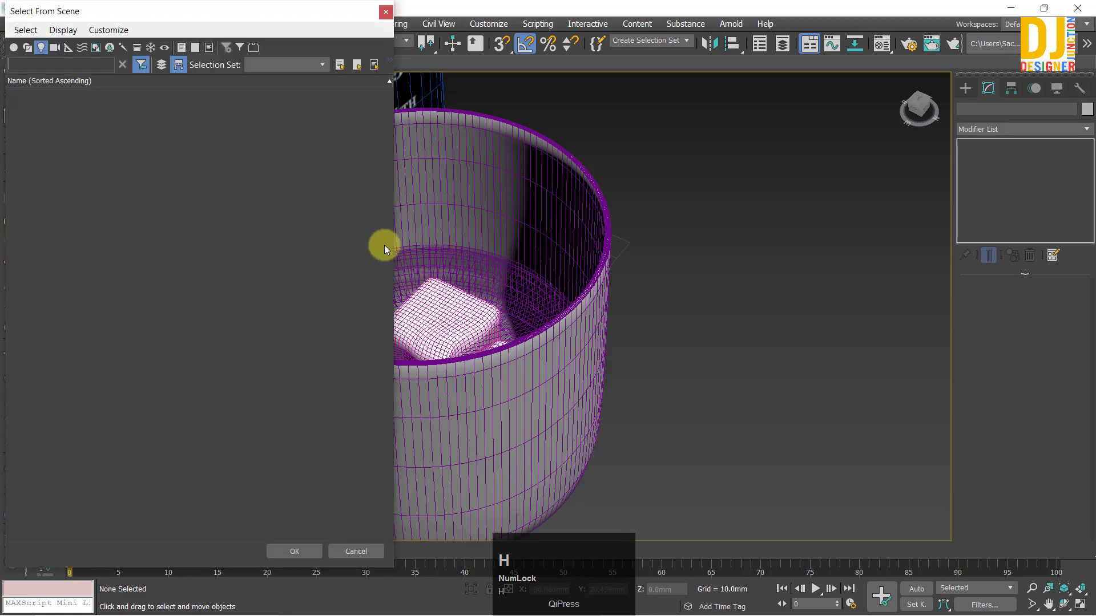
left_click_drag(92, 9, 731, 54)
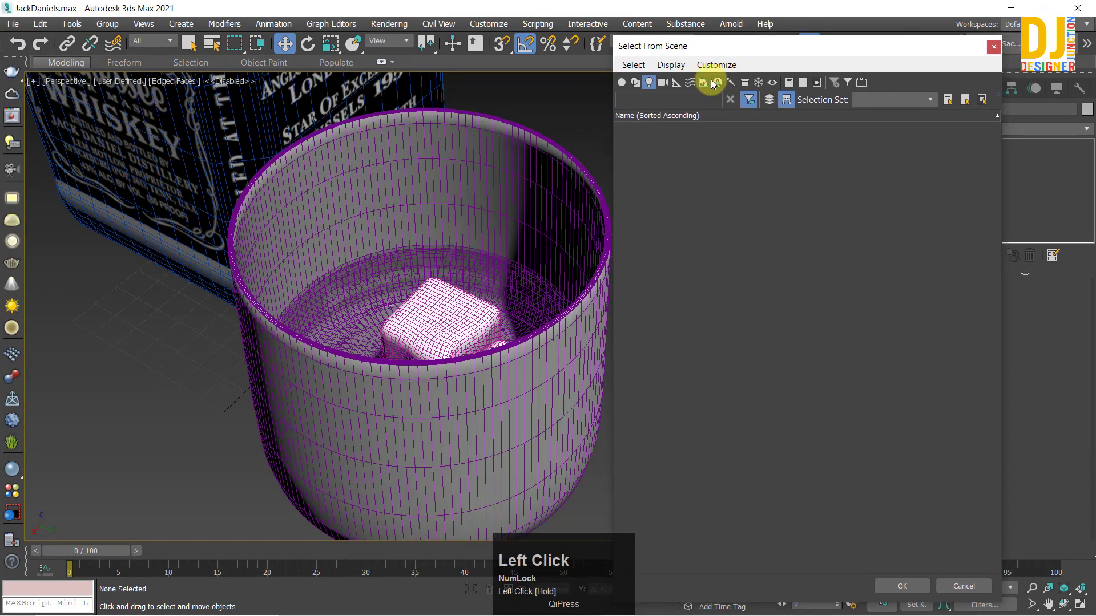
left_click(622, 83)
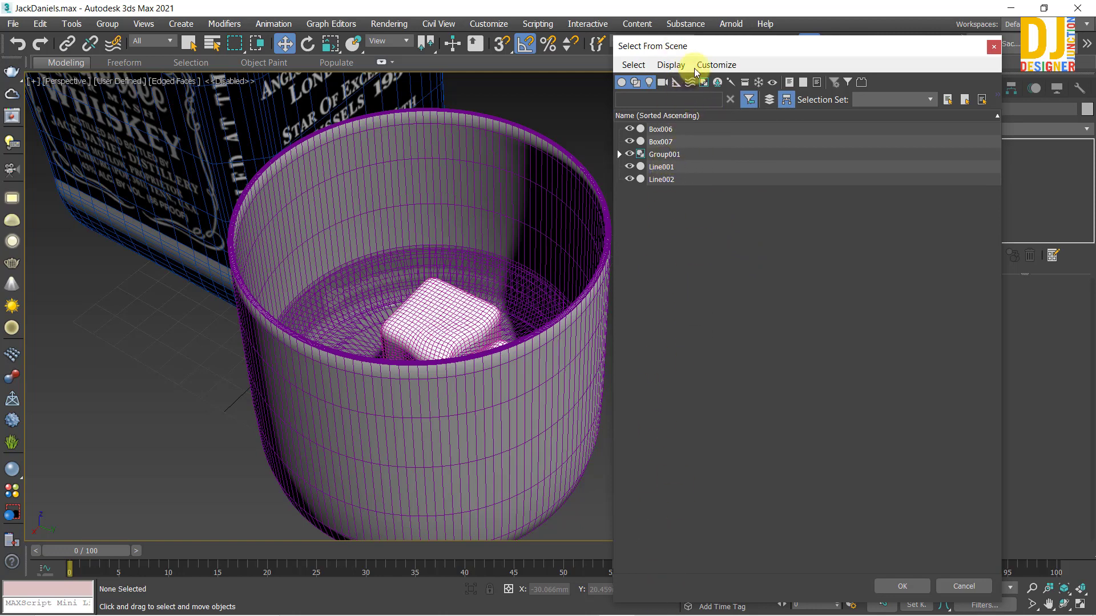
left_click(656, 99)
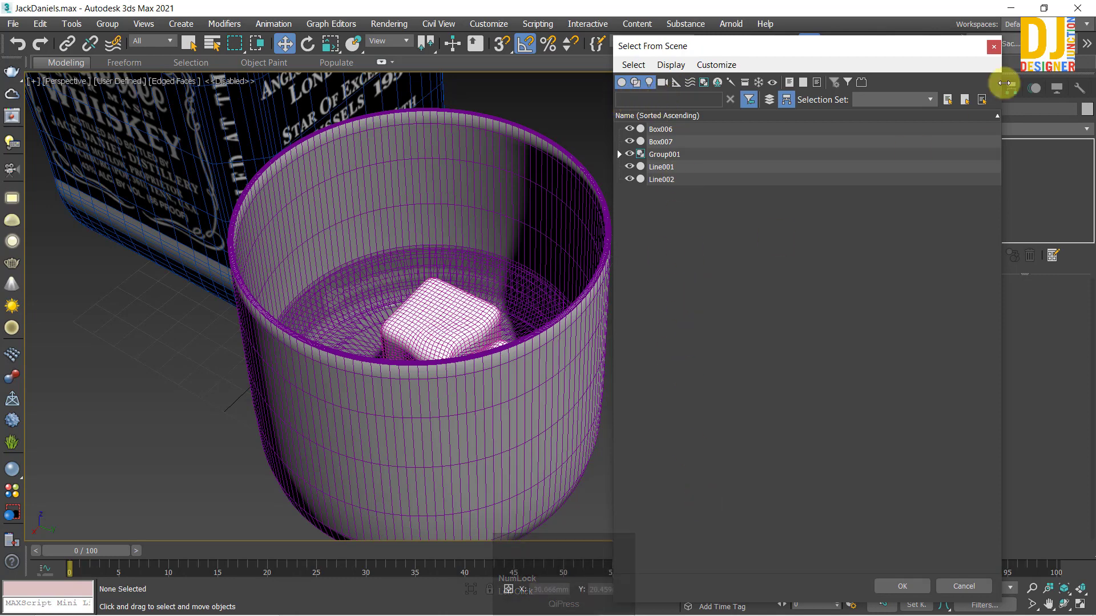
left_click(994, 49)
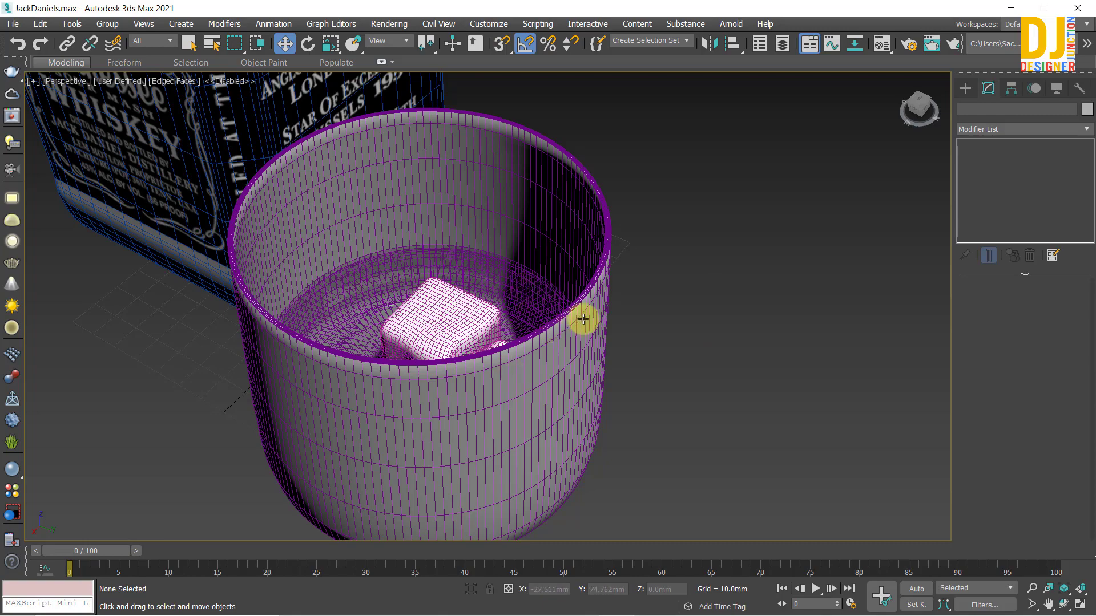
Step: Select the glass once more, clear the selection, and examine the ice cubes and liquid inside it
middle_click_drag(355, 325, 450, 198, "alt")
left_click(450, 197)
left_click(727, 378)
left_click(384, 181)
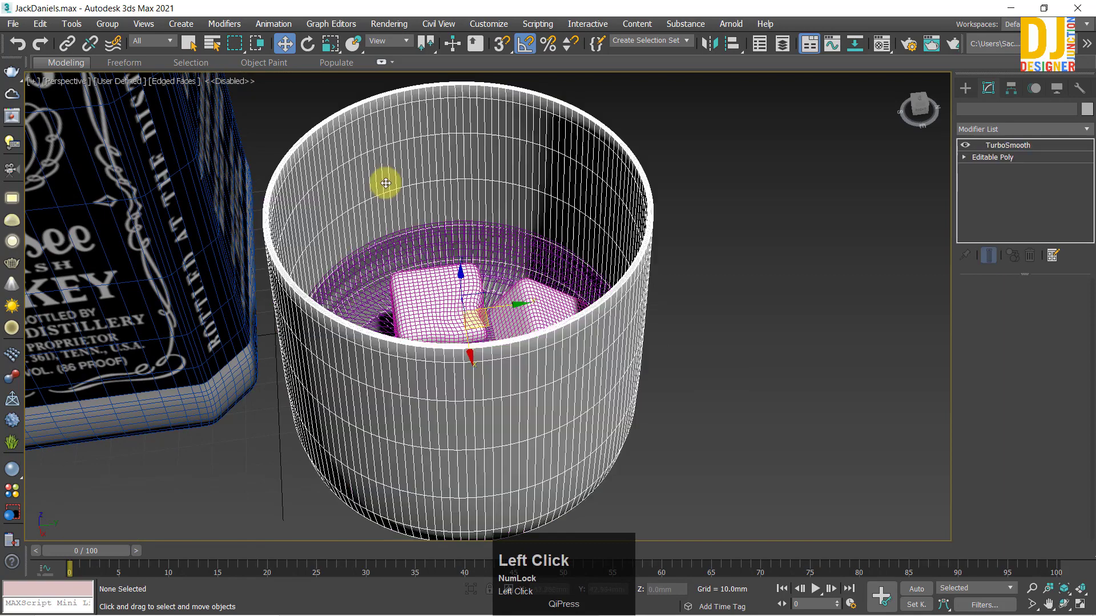
left_click(718, 434)
scroll(350, 310, "up", 5)
middle_click_drag(365, 320, 368, 324, "alt")
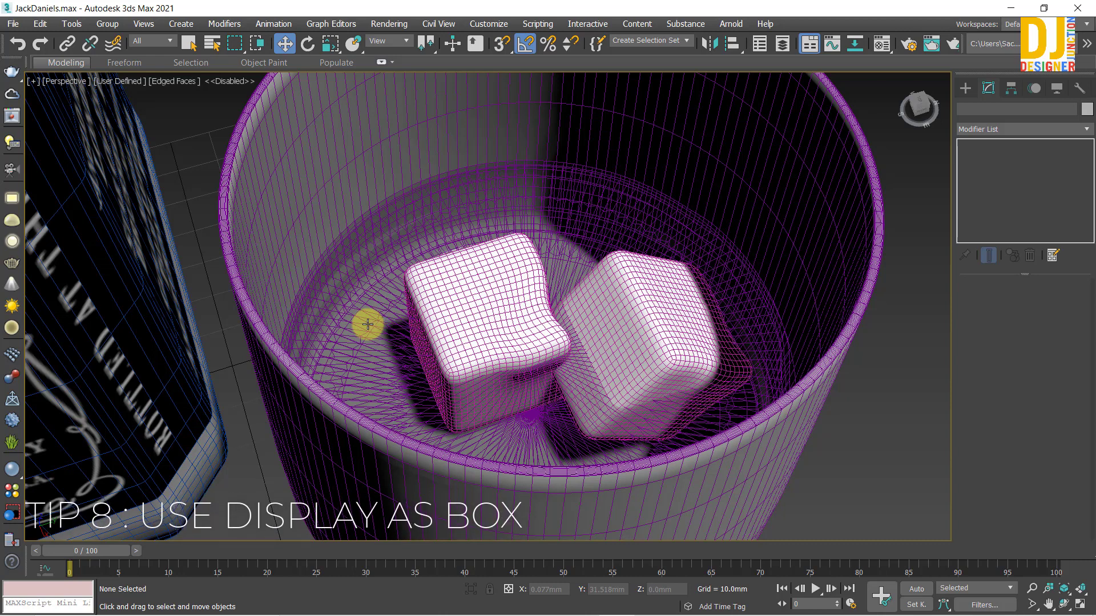
Step: Frame the liquid, then select the glass, test moving it sideways, and undo the move
left_click(368, 325)
key("z")
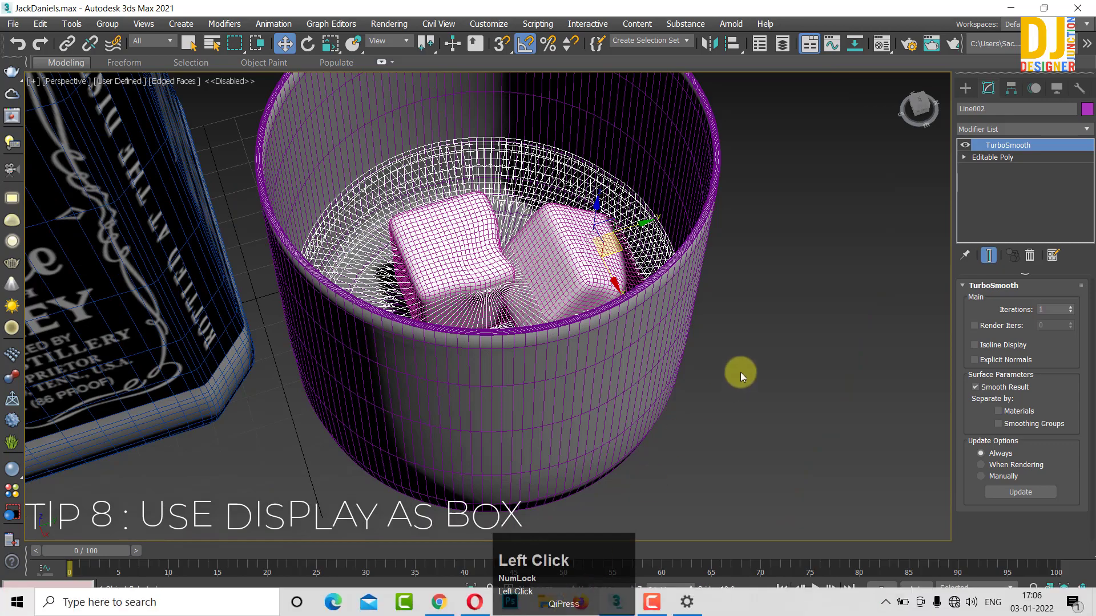
left_click(740, 375)
middle_click_drag(740, 376, 587, 274, "alt")
left_click(512, 229)
key("z")
left_click_drag(587, 274, 692, 293)
key("ctrl+z")
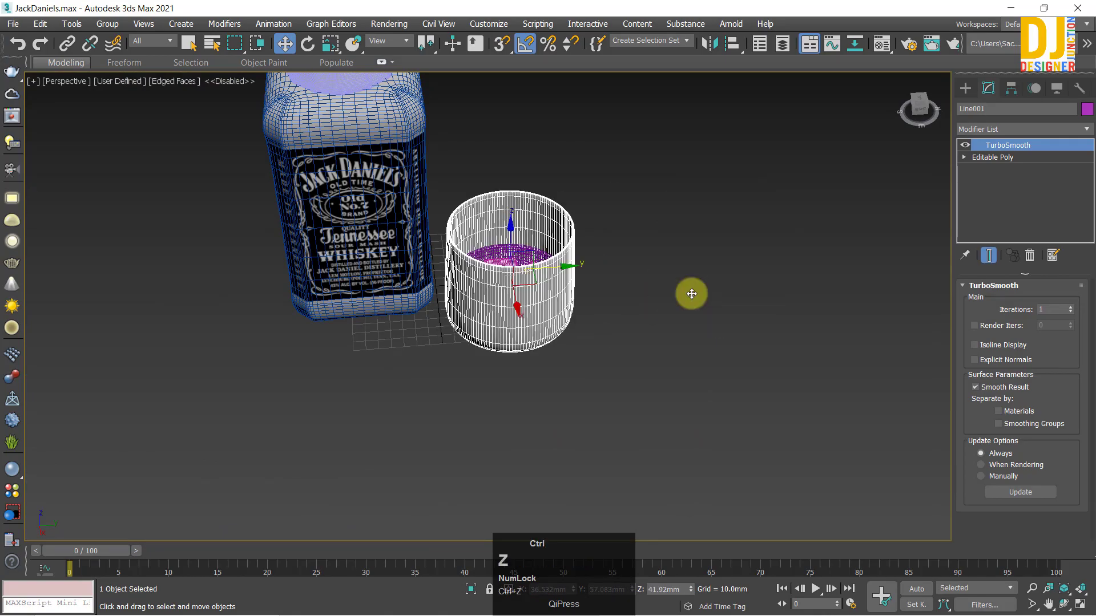
Step: Select the liquid inside the glass, test moving it along the Y axis, and undo the move
middle_click_drag(692, 294, 730, 242, "alt")
scroll(485, 317, "down", 5)
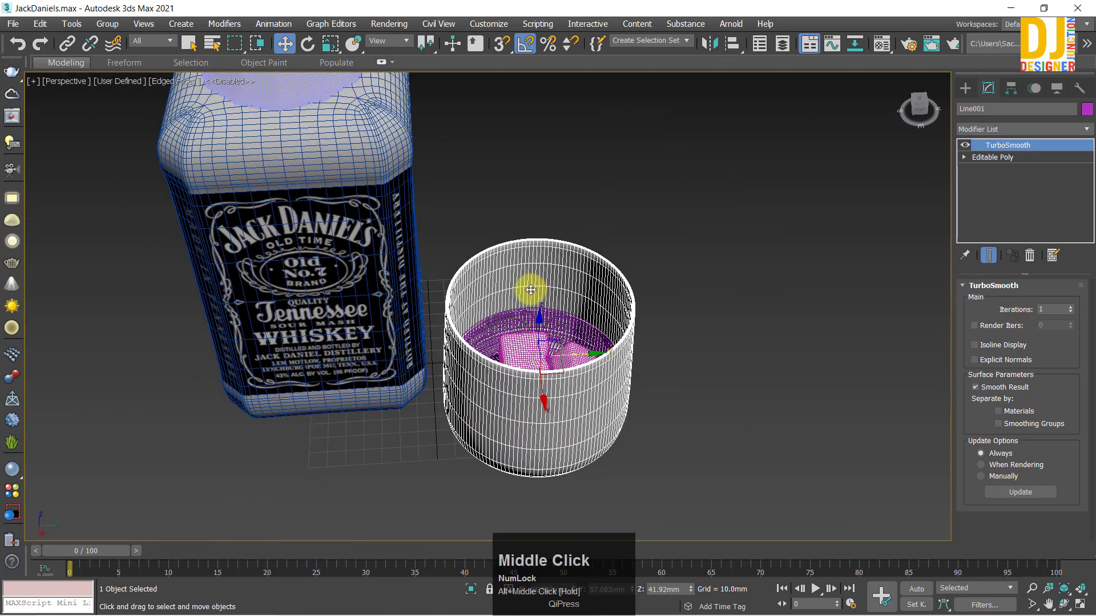
scroll(551, 289, "up", 3)
middle_click_drag(570, 289, 501, 276, "alt")
scroll(491, 290, "up", 3)
scroll(491, 289, "down", 5)
scroll(497, 293, "up", 6)
left_click(489, 214)
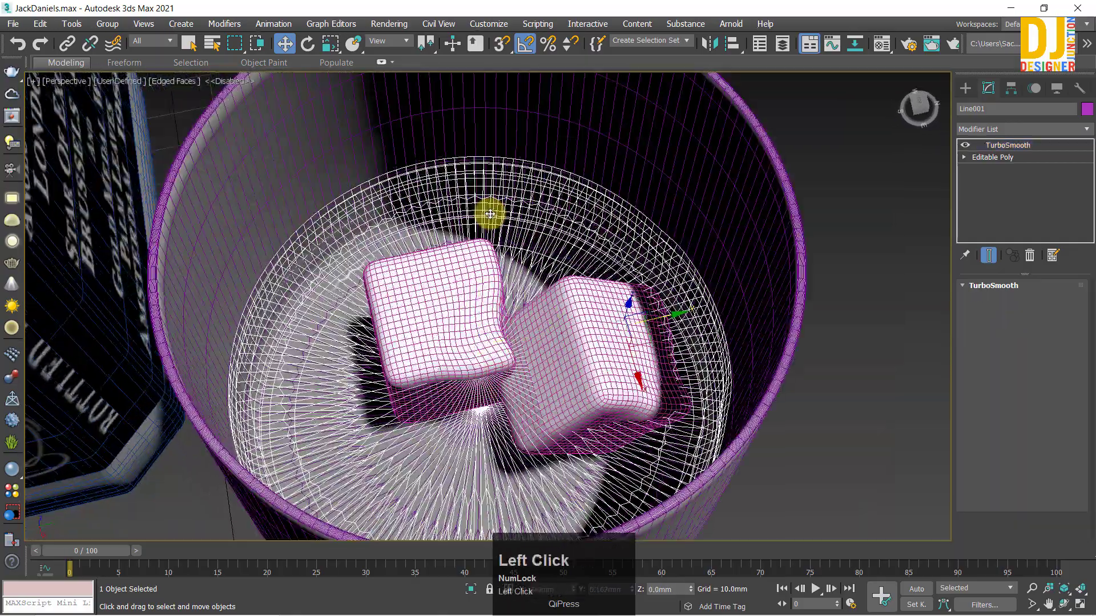
middle_click_drag(518, 354, 615, 350, "alt")
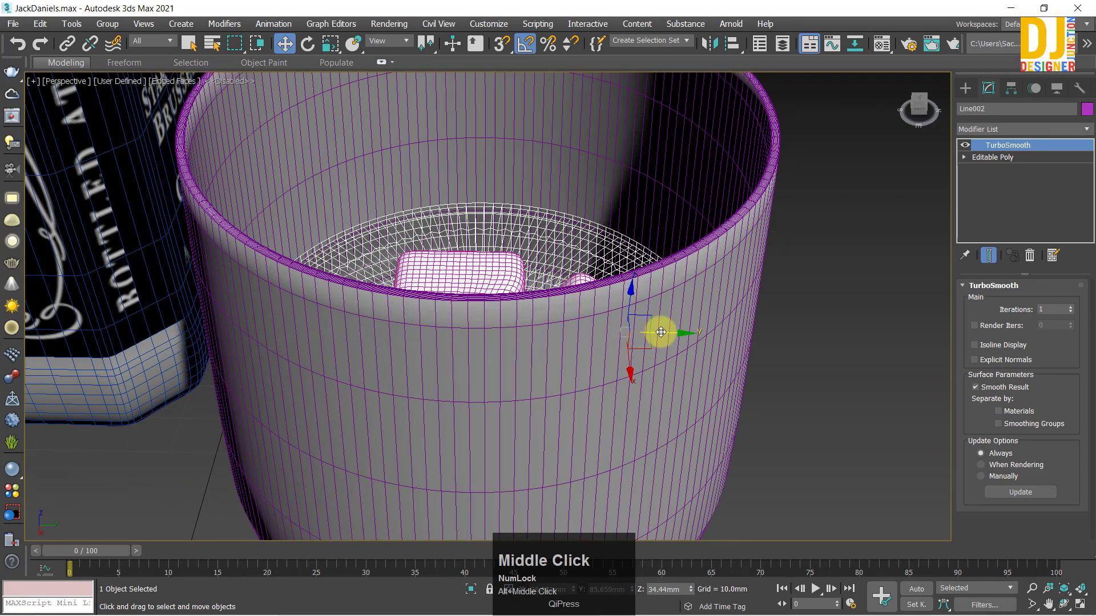
left_click_drag(661, 332, 1045, 353)
scroll(783, 306, "down", 2)
key("ctrl+z")
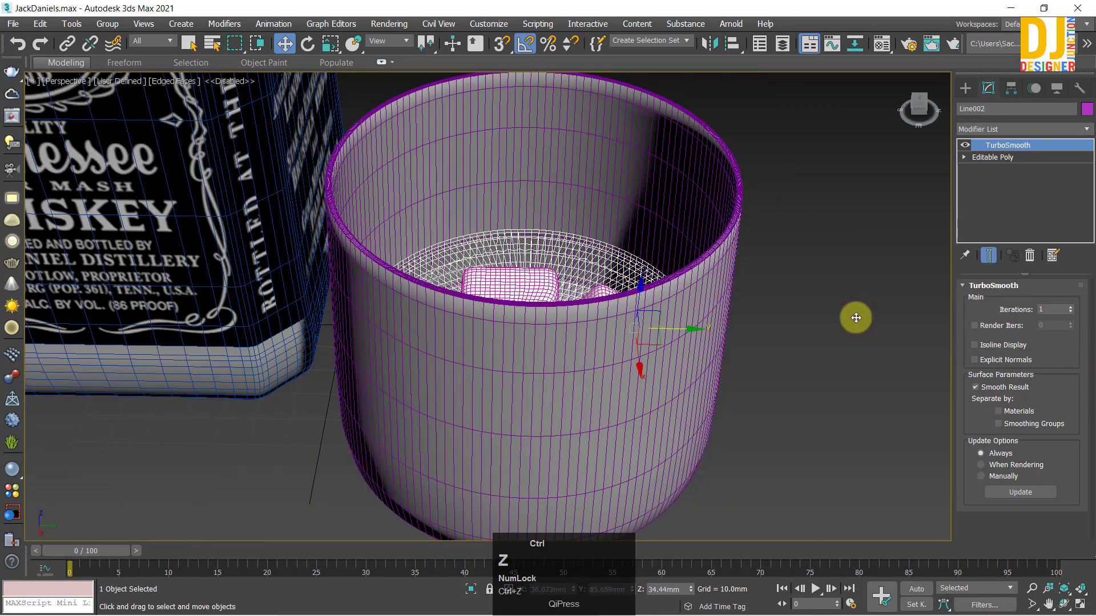
Step: Examine the inside of the glass, then view the whole bottle and glass in Facets shading with edged faces
middle_click_drag(724, 237, 803, 269, "alt")
left_click(470, 294)
mouse_move(470, 293)
middle_mouse_down("alt")
mouse_move(423, 289)
mouse_move(470, 292)
middle_mouse_up("alt")
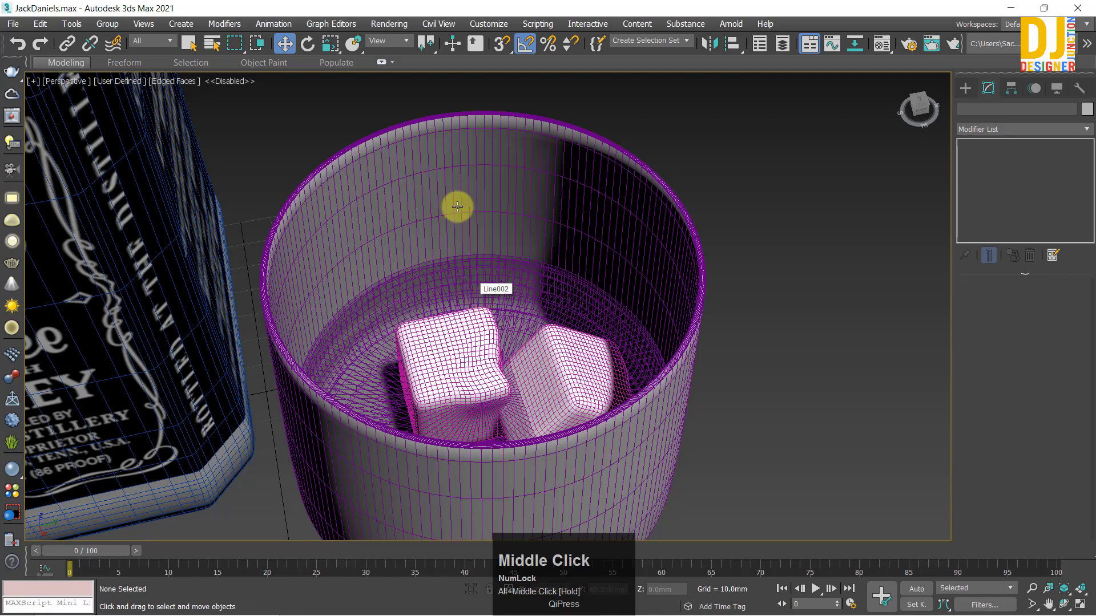
left_click(443, 156)
scroll(289, 238, "down", 2)
middle_click_drag(289, 238, 216, 184)
left_click(267, 219)
scroll(361, 342, "up", 2)
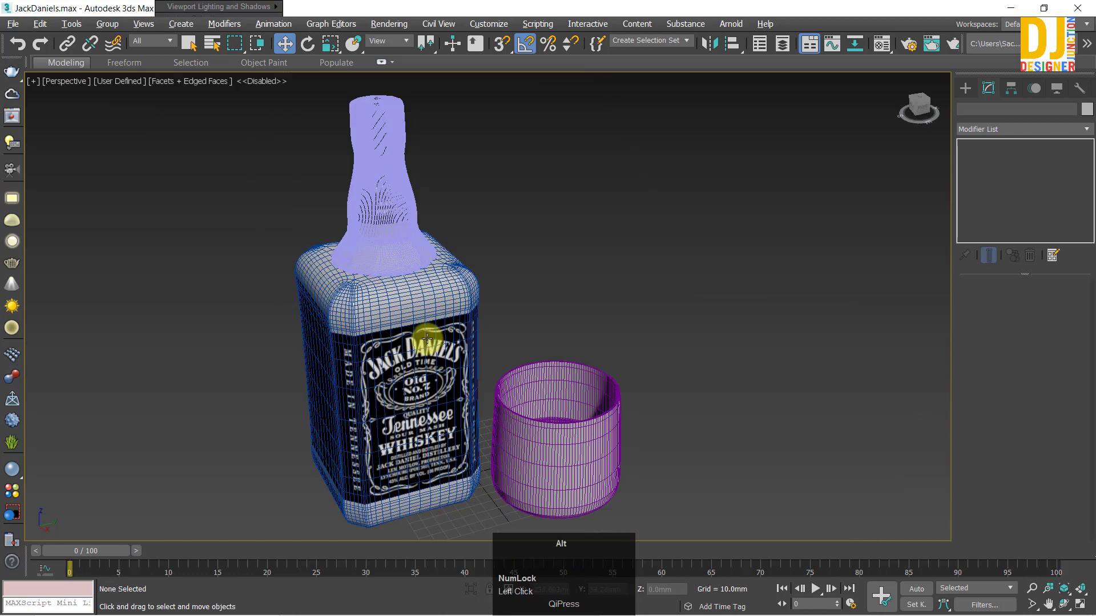
mouse_move(426, 337)
middle_mouse_down("alt")
mouse_move(428, 317)
mouse_move(428, 327)
middle_mouse_up("alt")
left_click(416, 334)
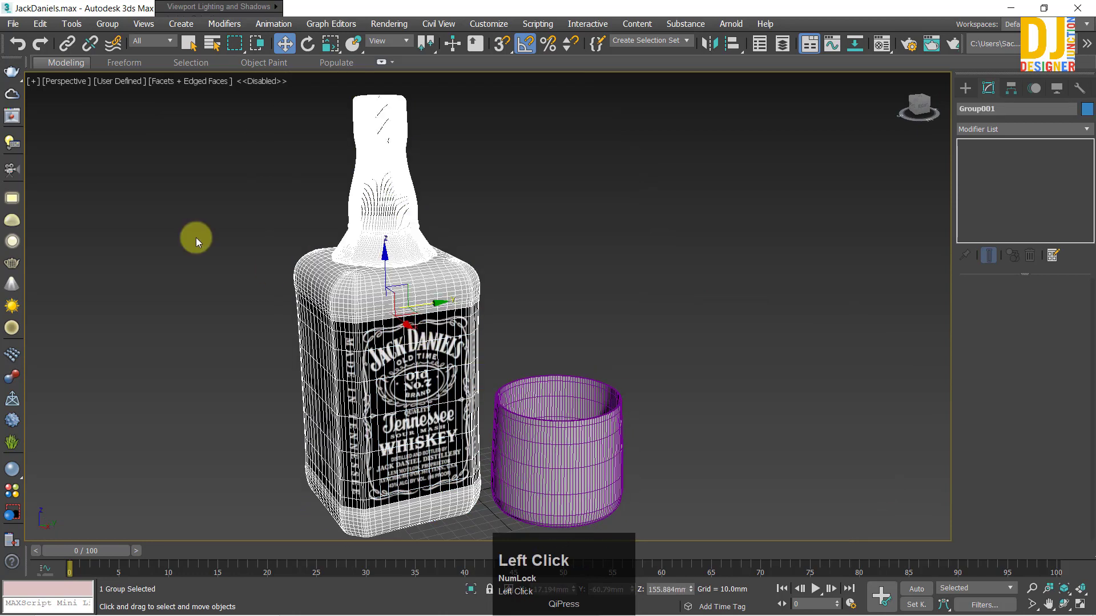
left_click(168, 125)
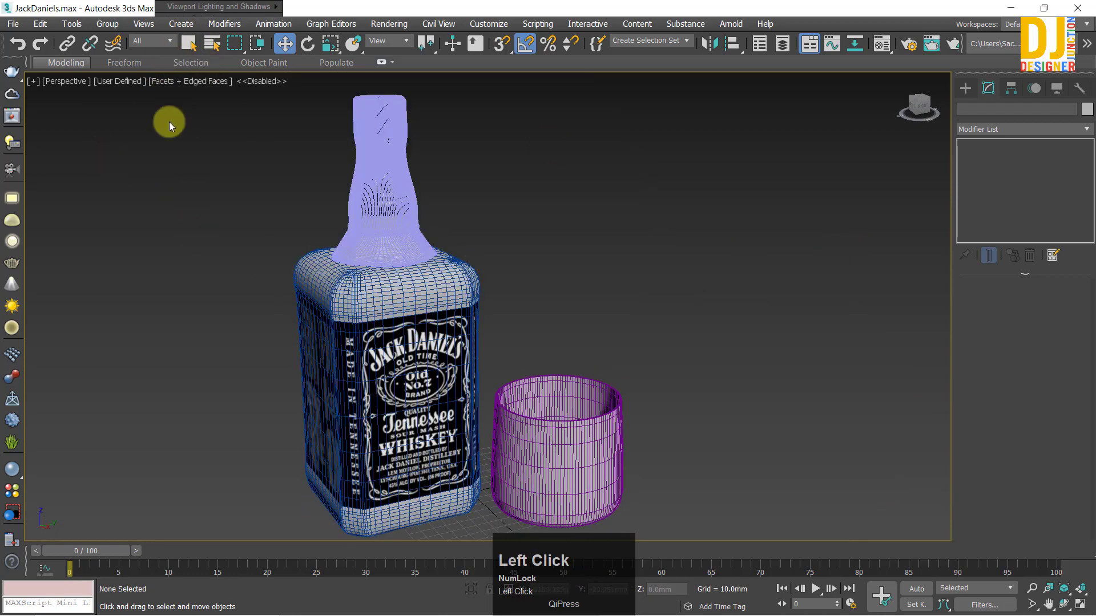
Step: Turn on Wireframe Override for the viewport with the bottle group selected, then clear the selection
left_click(416, 297)
right_click(161, 84)
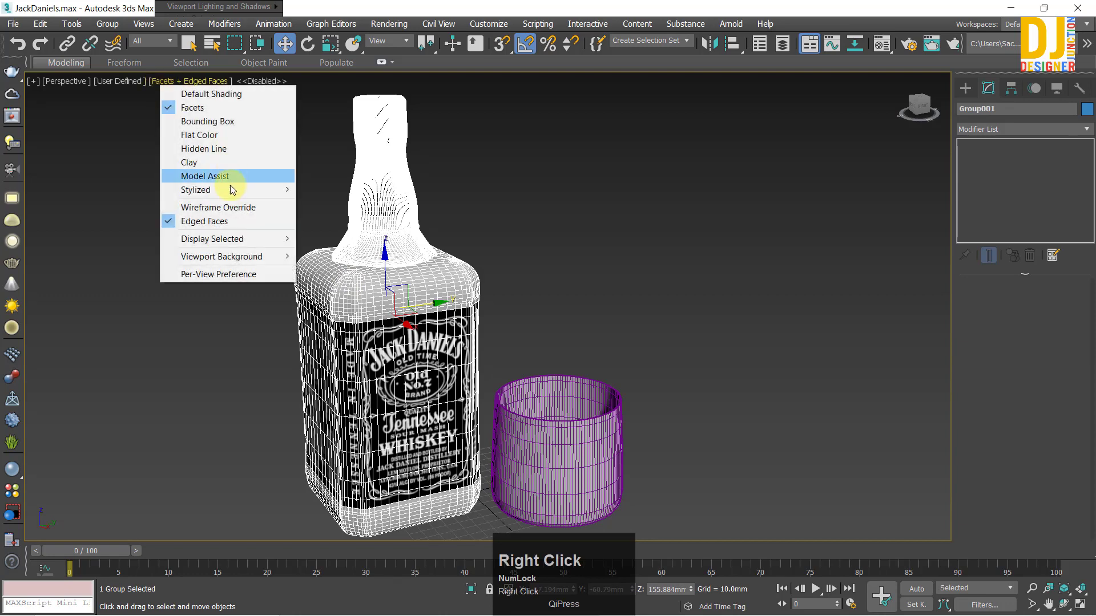
left_click(260, 206)
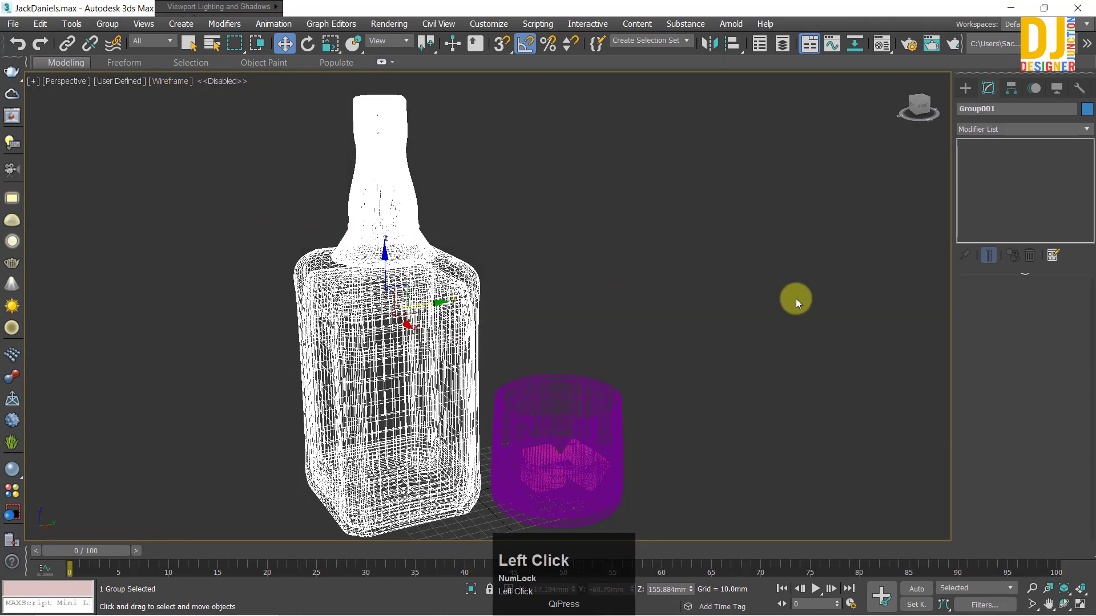
left_click(795, 299)
Step: Switch the viewport shading to Bounding Box, test-select the objects, and clear the selection
right_click(153, 80)
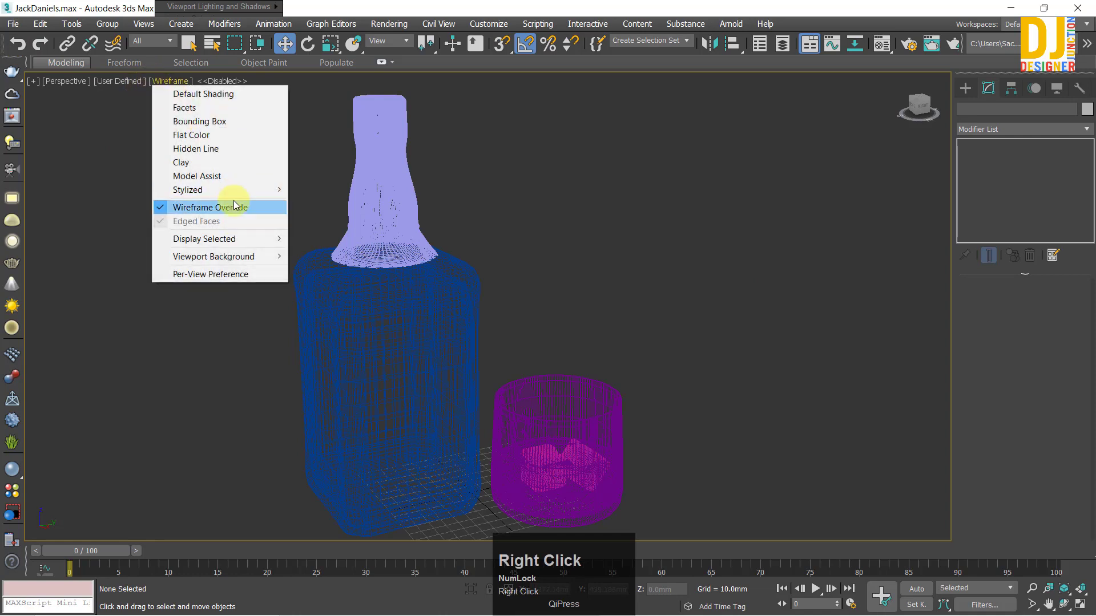
left_click(231, 121)
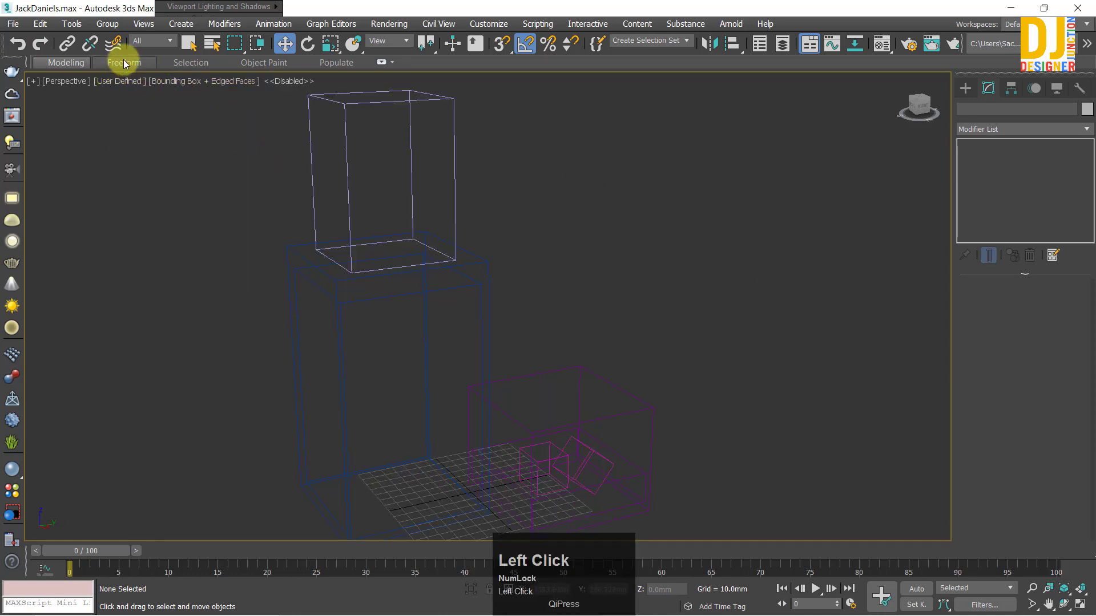
left_click_drag(825, 468, 259, 201)
left_click(828, 245)
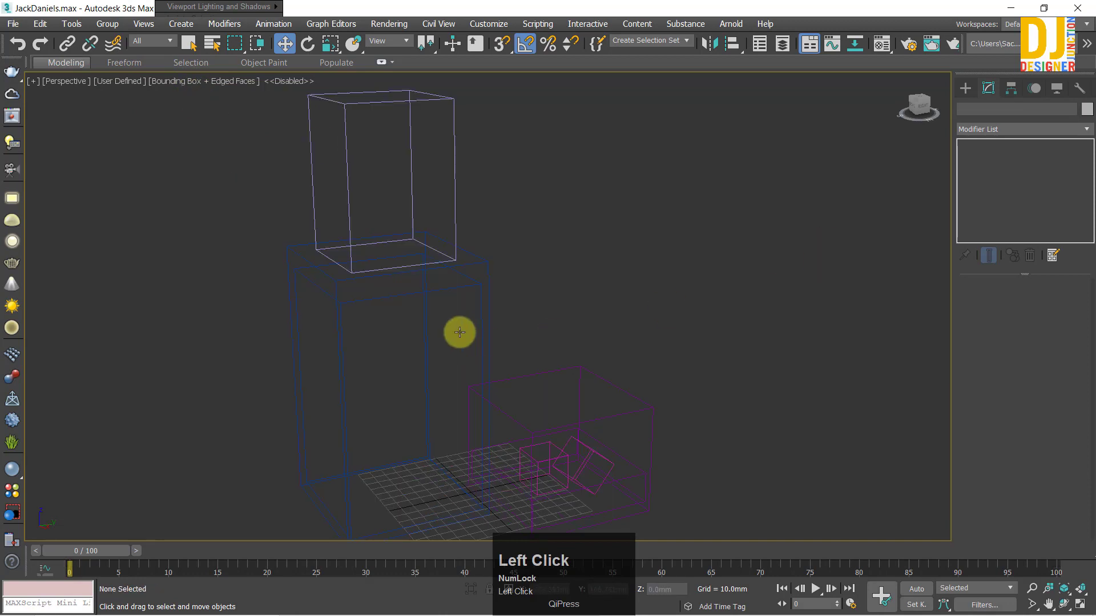
Step: Test-select the bottle group with Bounding Box reapplied as the viewport shading, and clear the selection
left_click(451, 315)
right_click(171, 79)
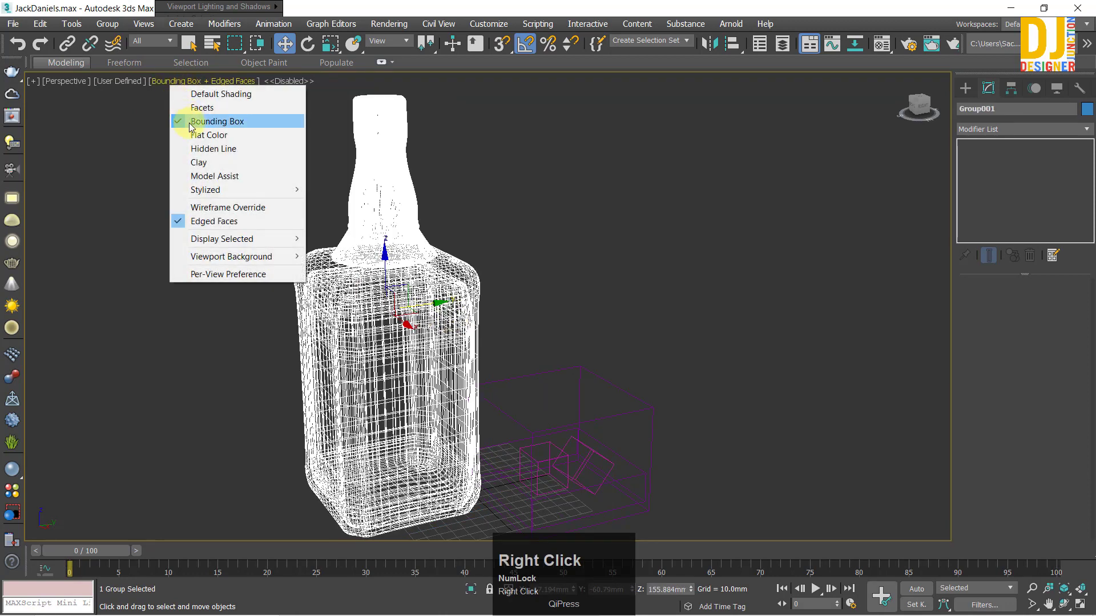
left_click(188, 121)
right_click(181, 157)
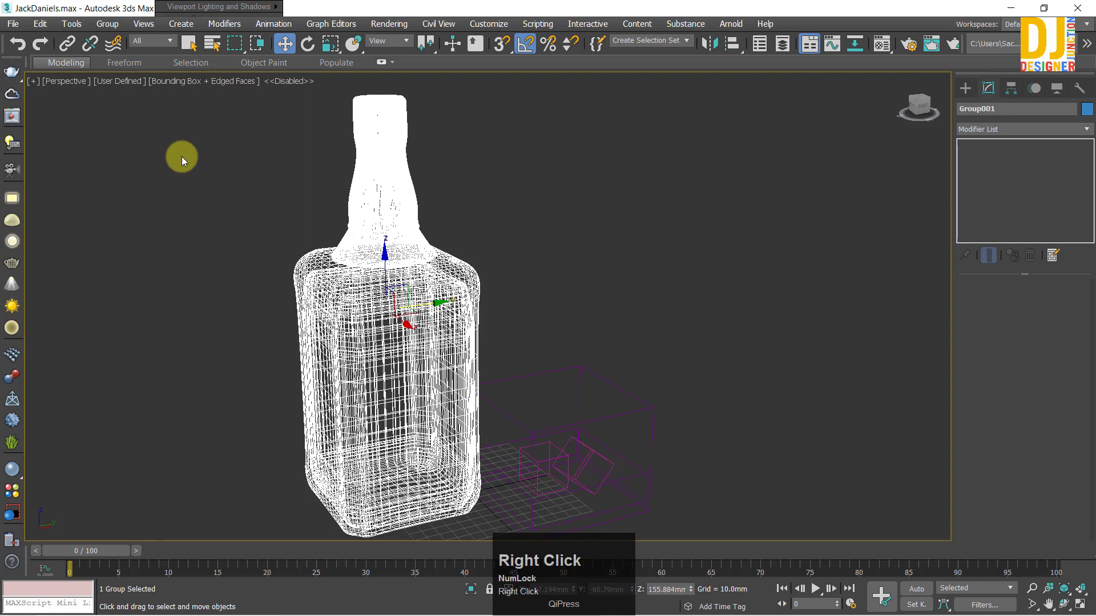
left_click(653, 211)
left_click(200, 183)
right_click(160, 81)
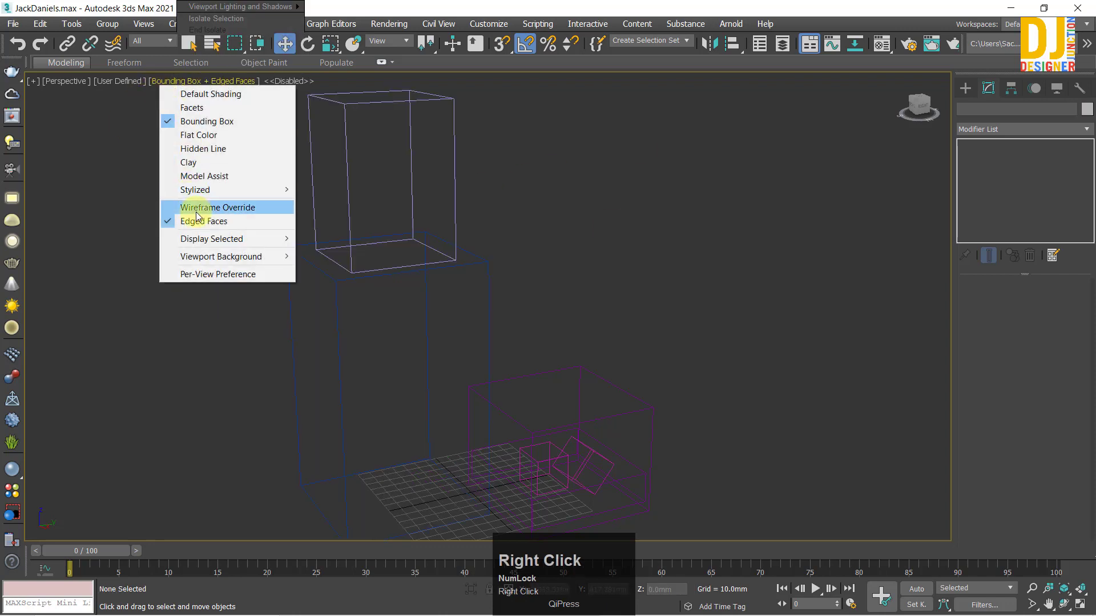
left_click(212, 122)
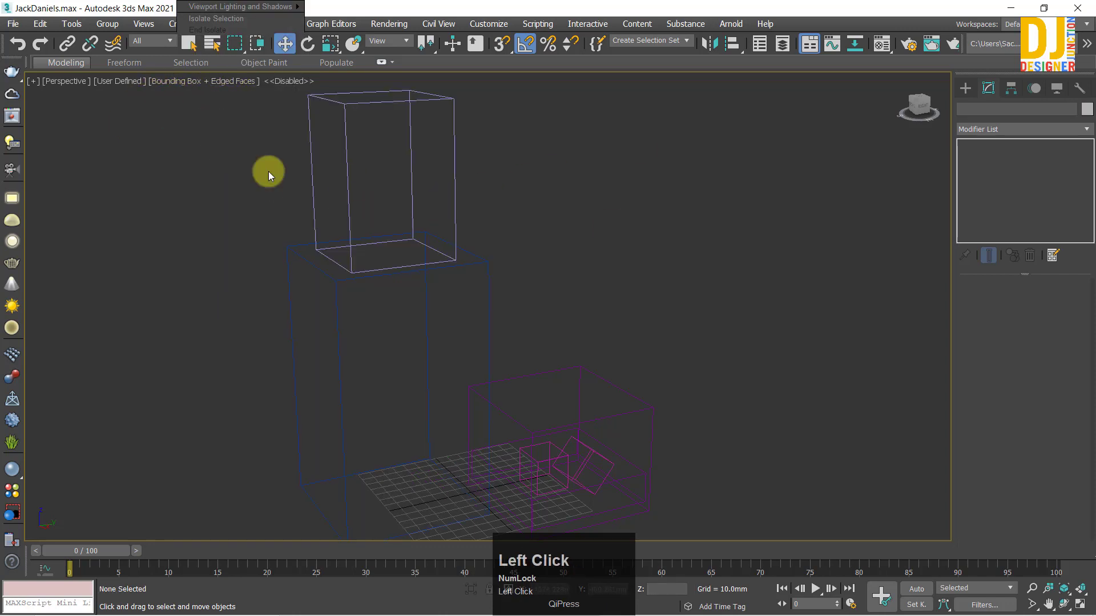
left_click(66, 221)
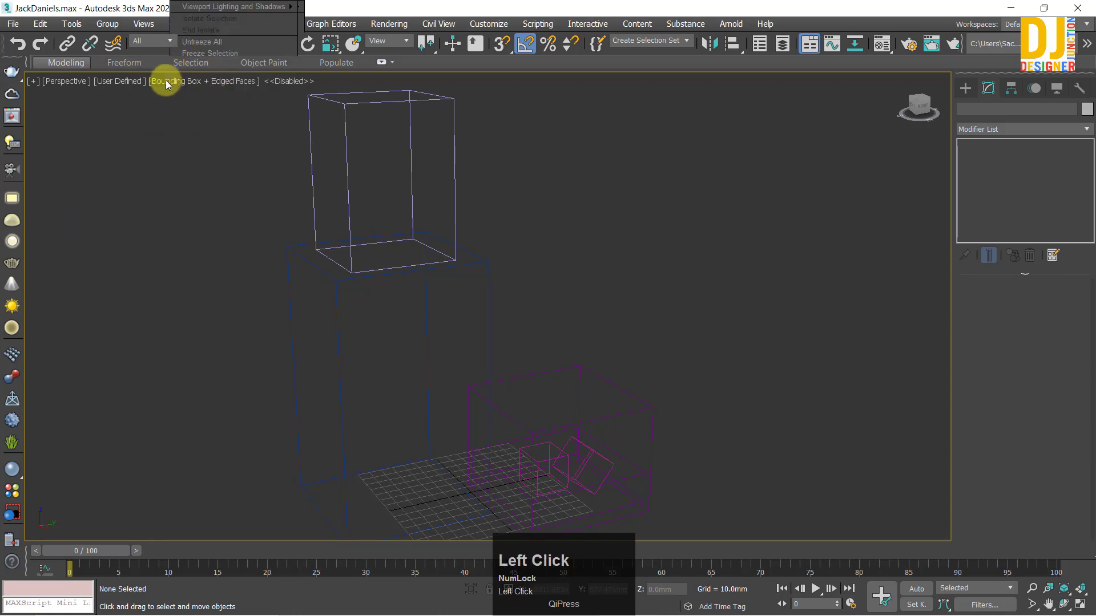
Step: Return the viewport shading to Facets so the bottle and glass show as solid models
right_click(166, 84)
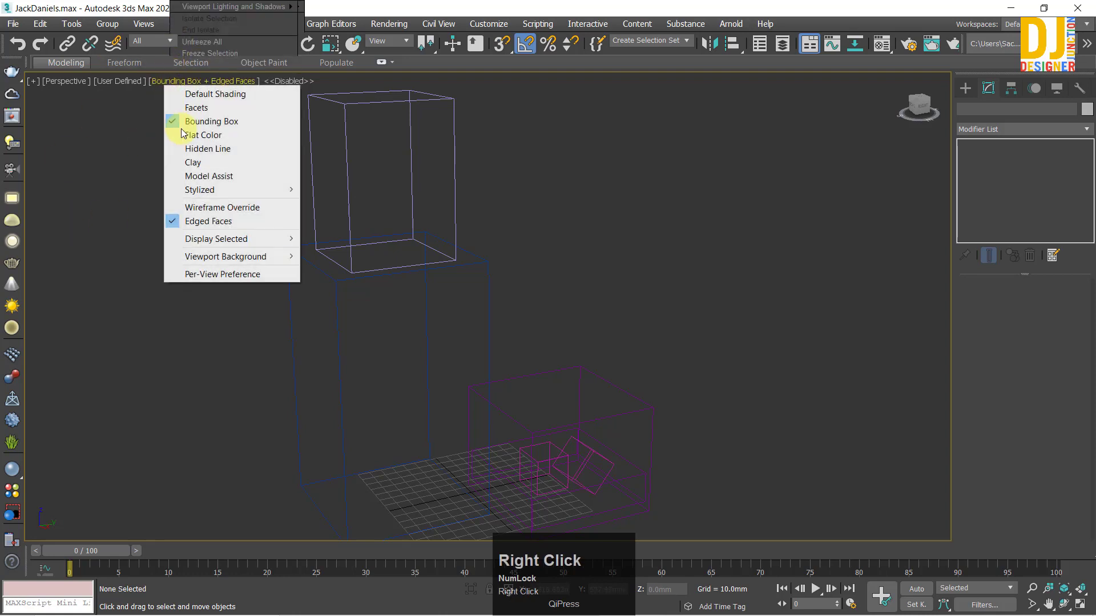
left_click(239, 108)
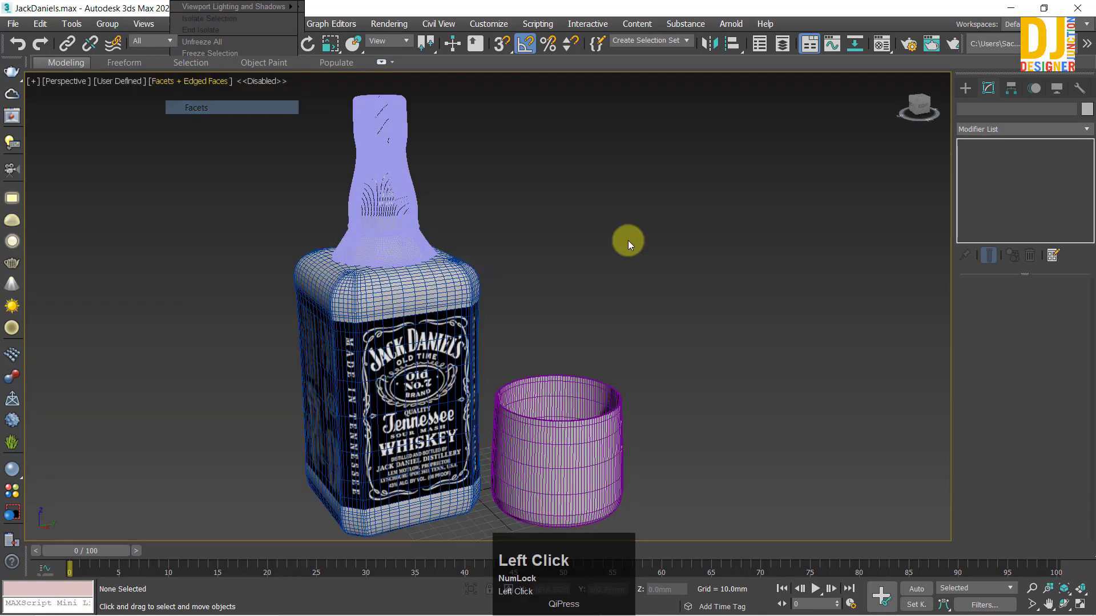
right_click(159, 84)
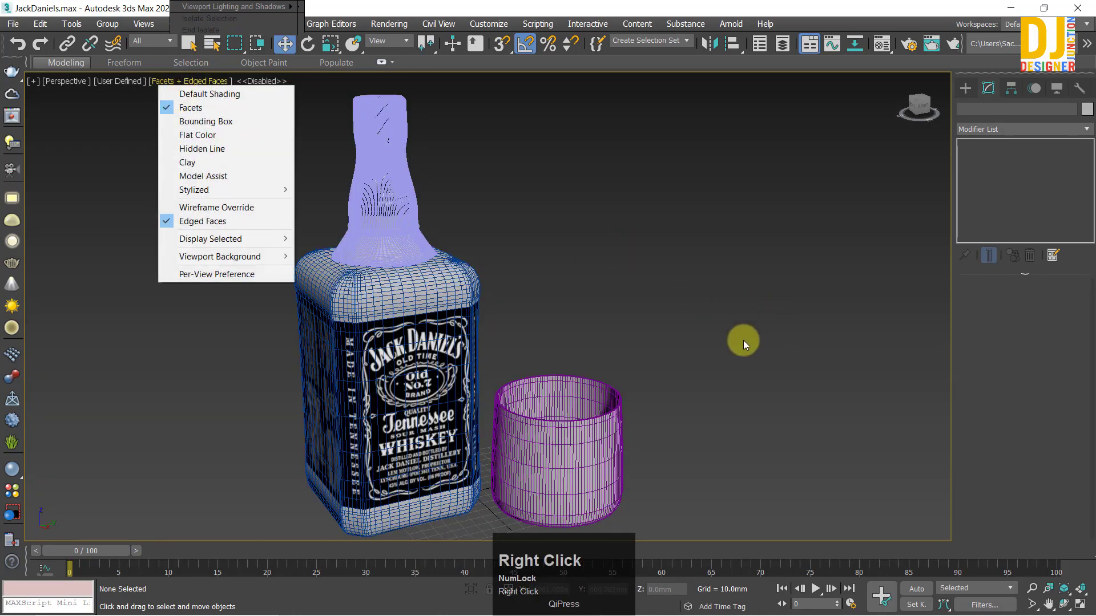
Step: Turn on Display as Box for the bottle group in its object properties and clear the selection
left_click(382, 302)
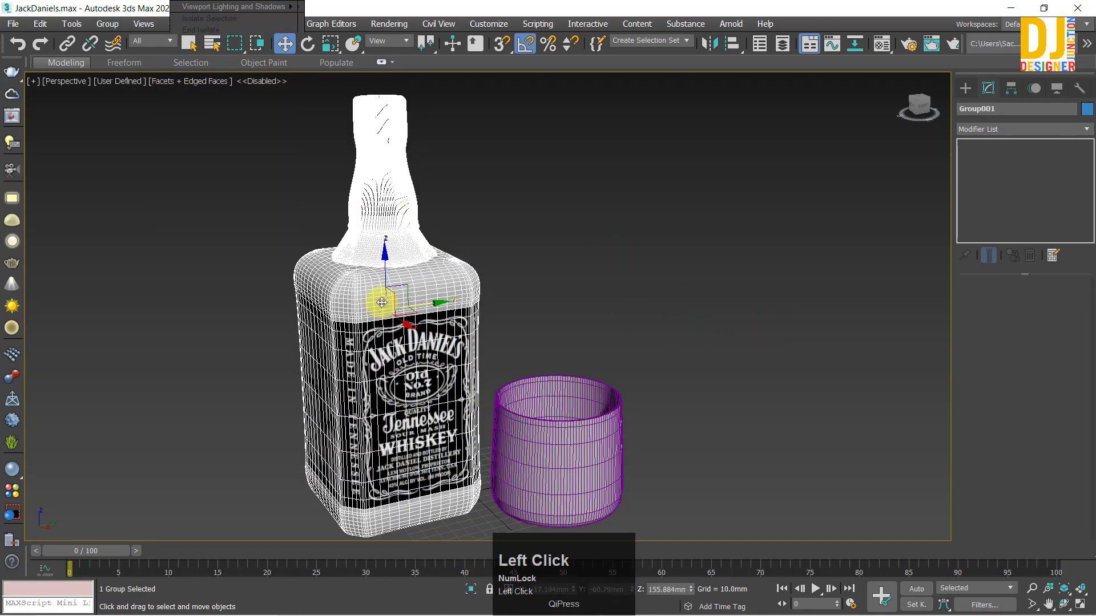
right_click(436, 286)
left_click(589, 353)
right_click(404, 258)
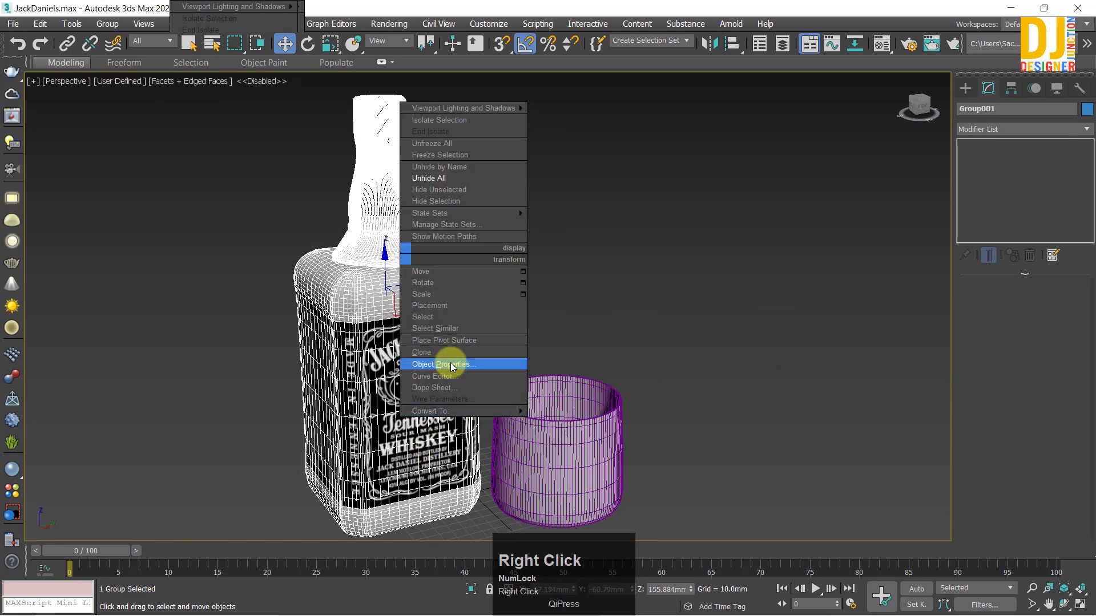
left_click(451, 367)
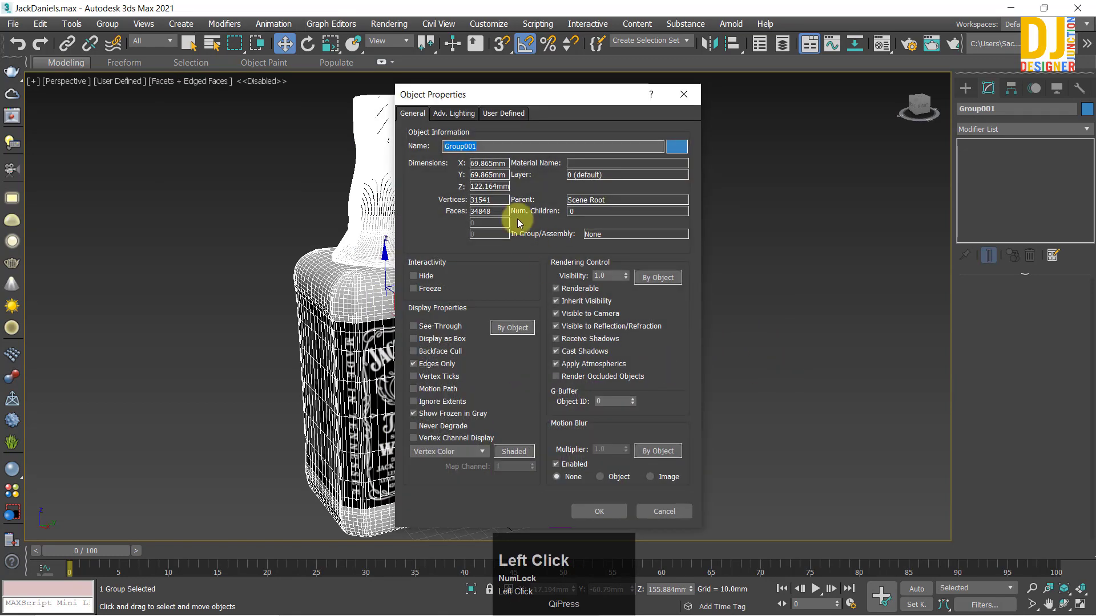
left_click_drag(560, 107, 878, 68)
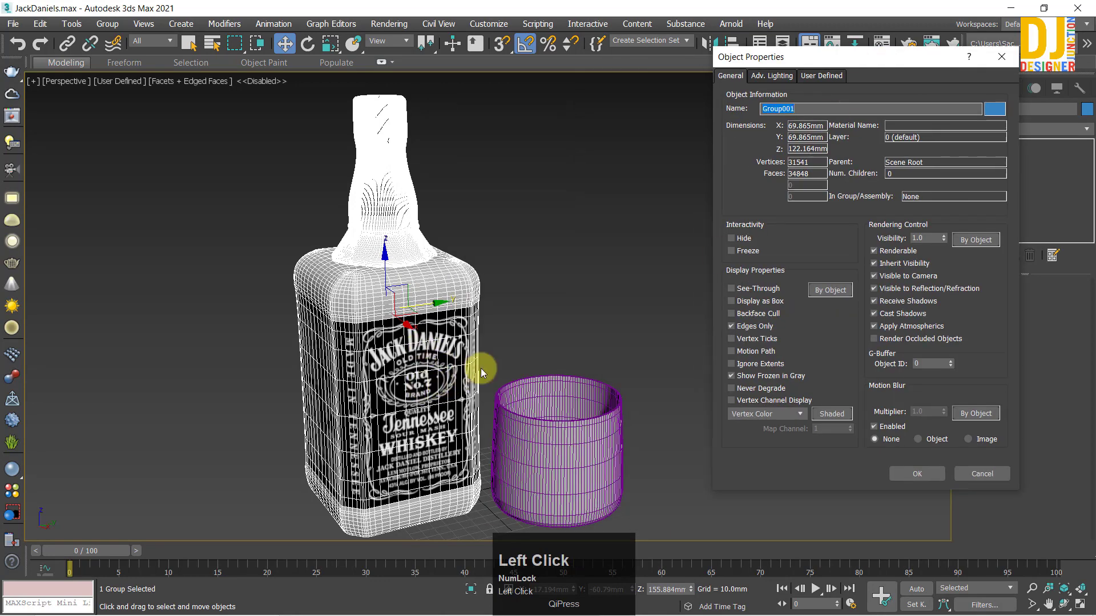
left_click(733, 301)
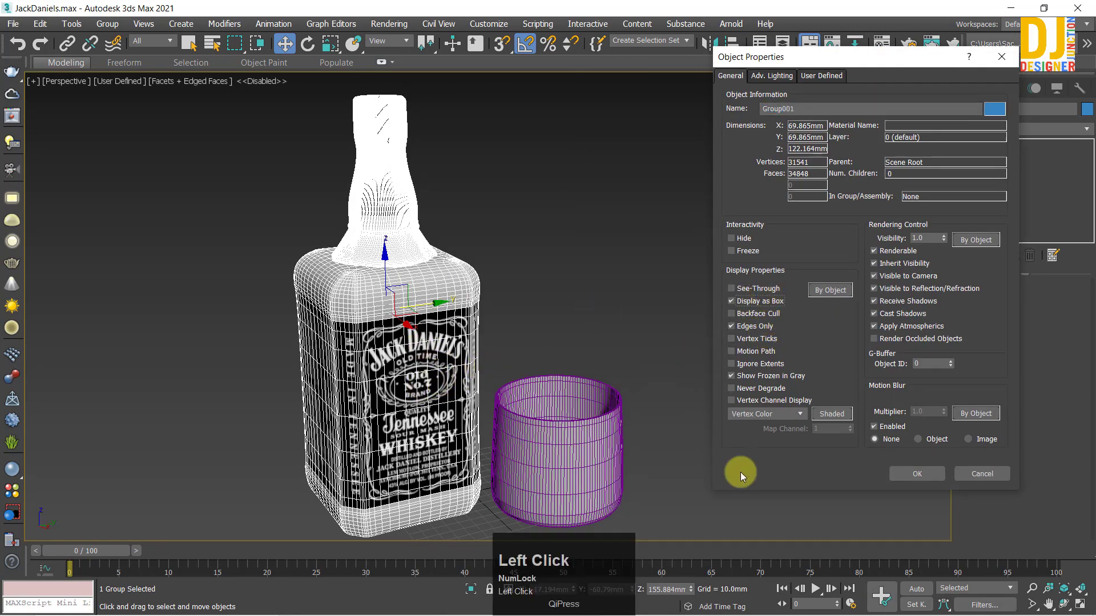
left_click(912, 473)
left_click(335, 357)
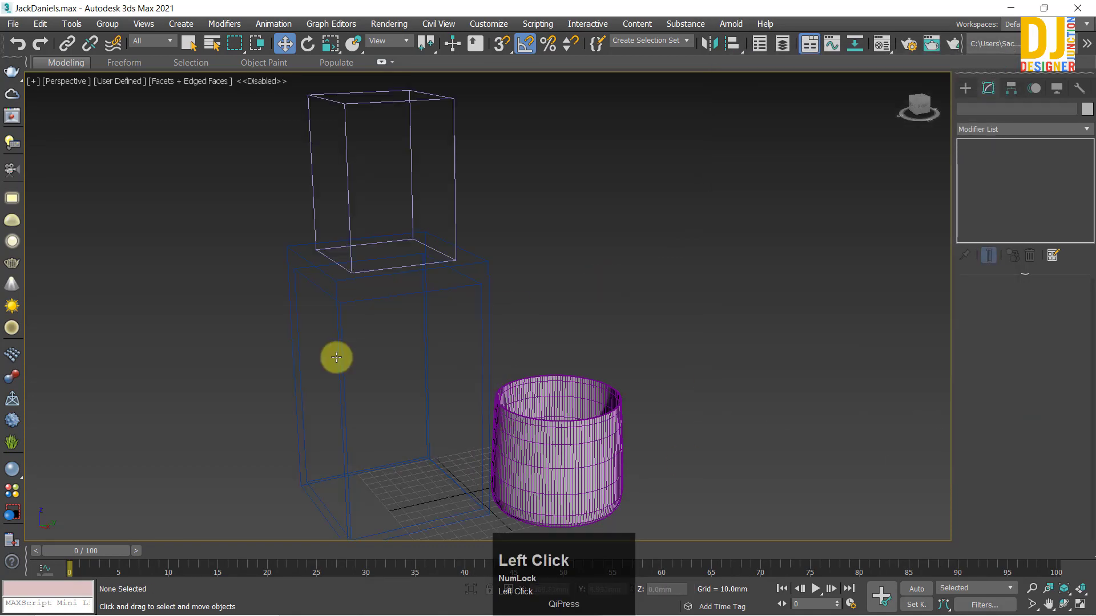
Step: Select the glass and turn on Display as Box in its object properties
middle_click_drag(335, 356, 393, 262, "alt")
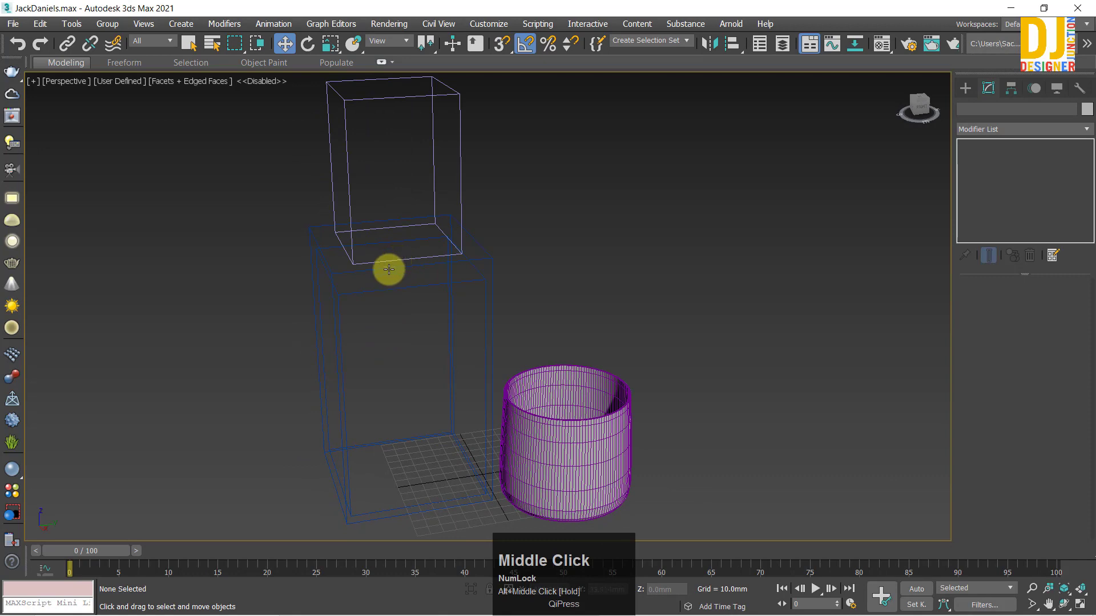
middle_click_drag(432, 339, 511, 411, "alt")
left_click(569, 432)
middle_click_drag(569, 432, 545, 445, "alt")
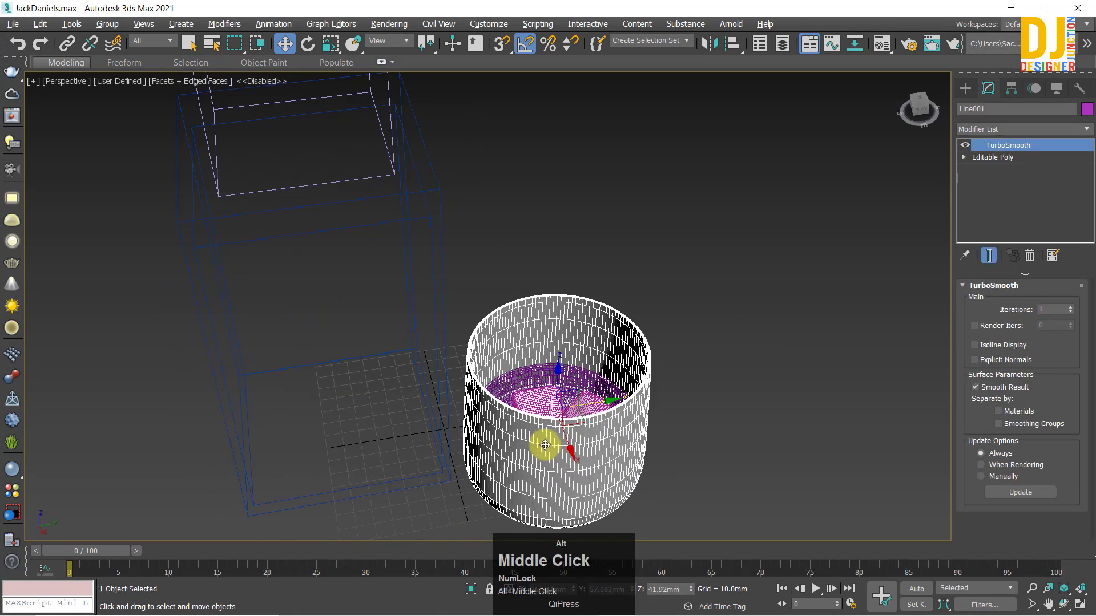
right_click(625, 433)
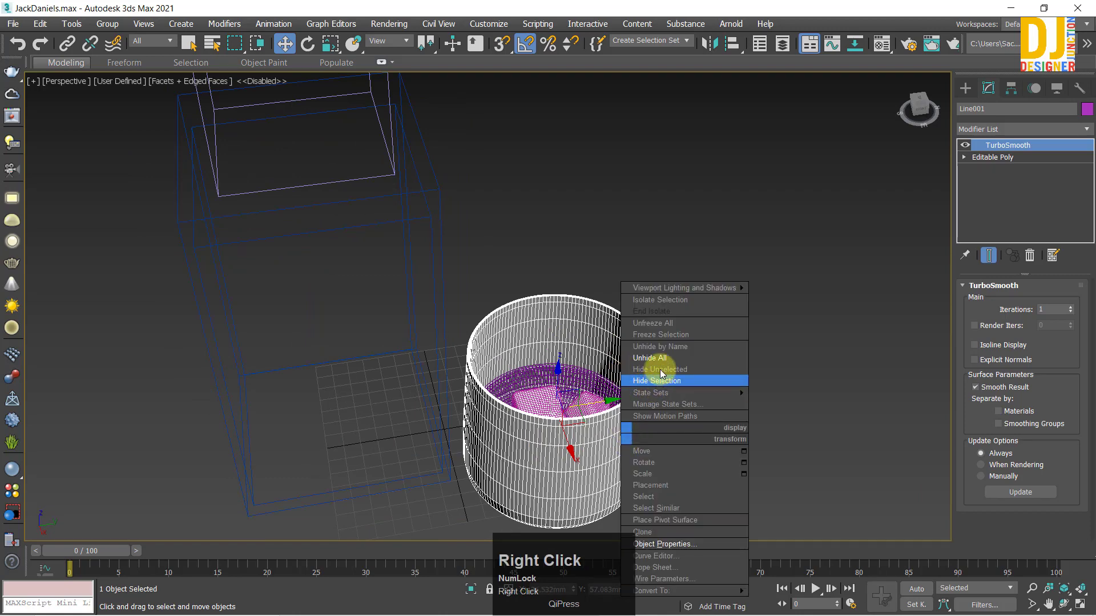
left_click(660, 544)
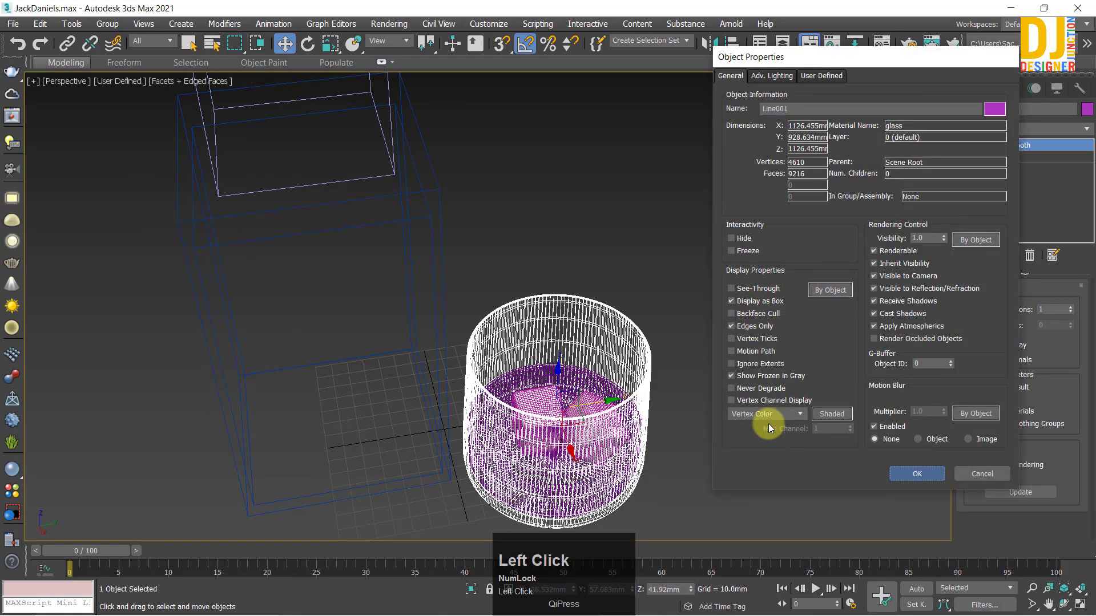
left_click(730, 420)
Step: Examine the liquid and ice cubes inside the glass's bounding box from several angles, testing selection around the box edges
middle_click_drag(531, 395, 484, 357, "alt")
scroll(531, 359, "down", 3)
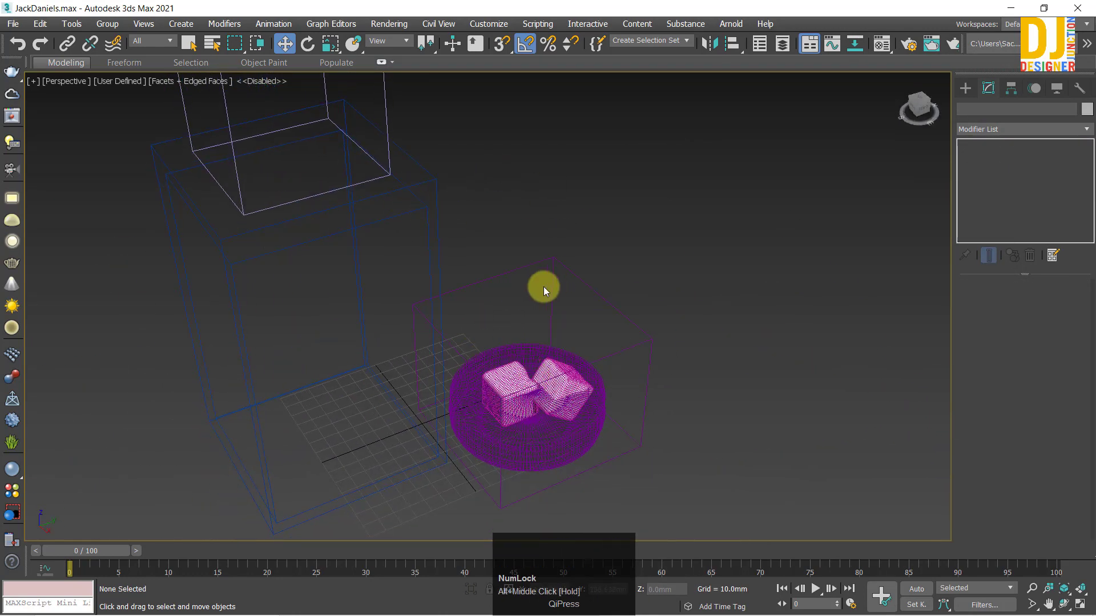
middle_click_drag(505, 303, 553, 353)
scroll(553, 340, "up", 3)
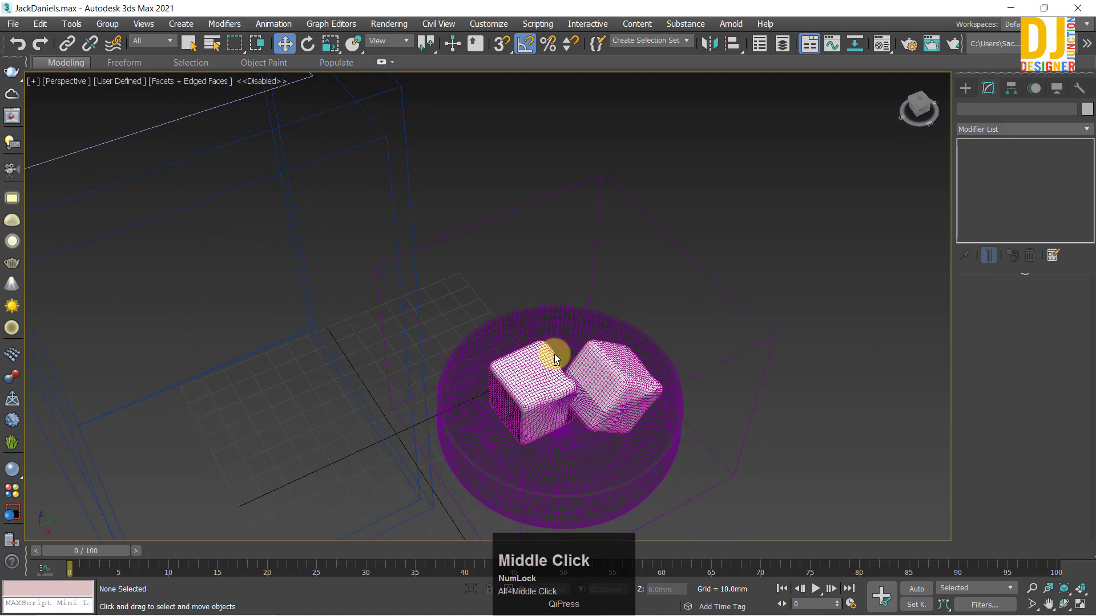
left_click(563, 267)
left_click(696, 221)
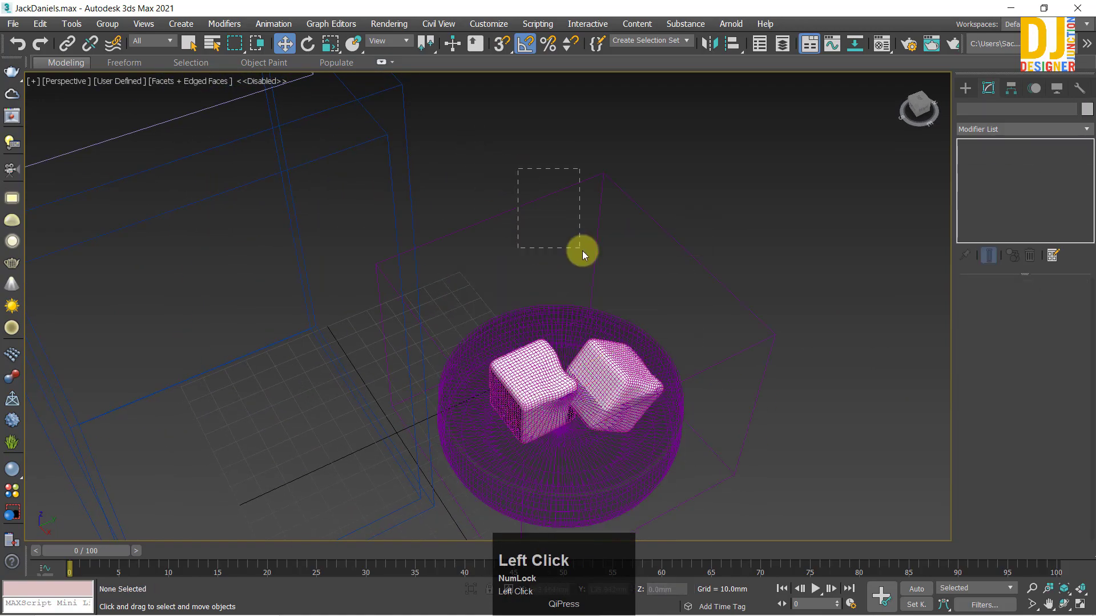
left_click_drag(582, 251, 583, 253)
left_click(520, 277)
middle_click_drag(520, 276, 570, 271, "alt")
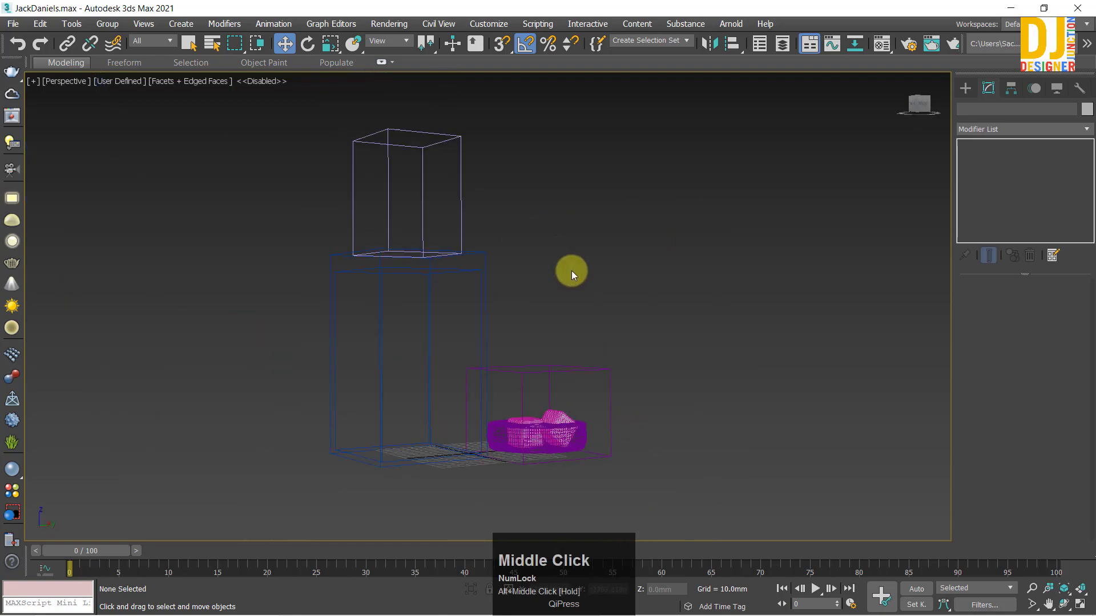
middle_click_drag(522, 300, 509, 337, "alt")
scroll(568, 321, "up", 4)
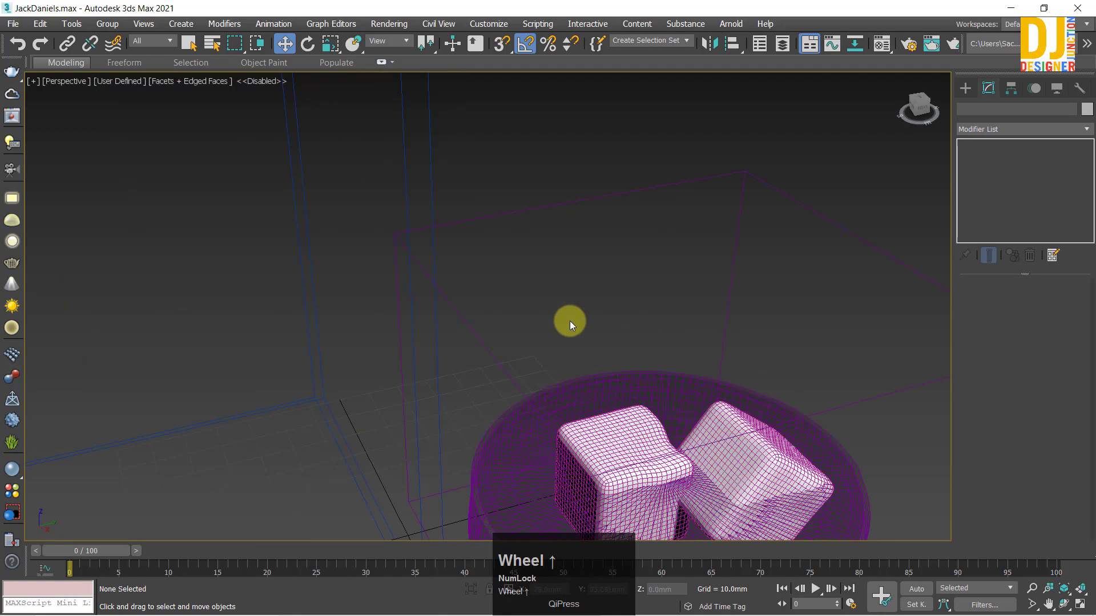
left_click_drag(561, 137, 615, 249)
middle_click_drag(615, 249, 556, 274, "alt")
scroll(481, 217, "down", 4)
Step: Window-select the glass and turn off Display as Box in its object properties
left_click(377, 268)
scroll(378, 268, "up", 4)
left_click_drag(550, 161, 581, 230)
right_click(780, 217)
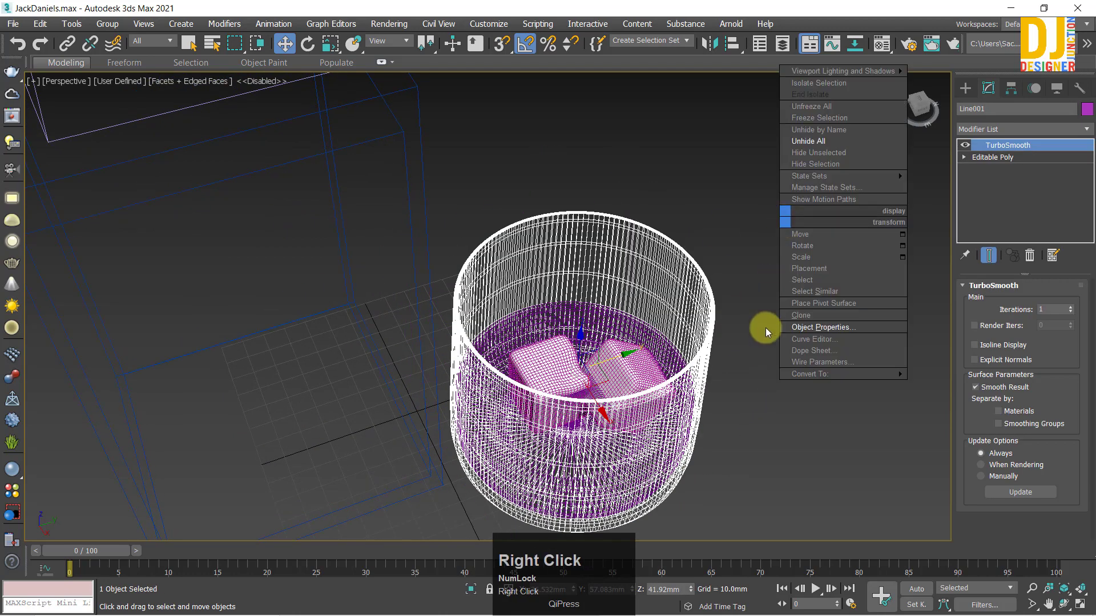
left_click(810, 315)
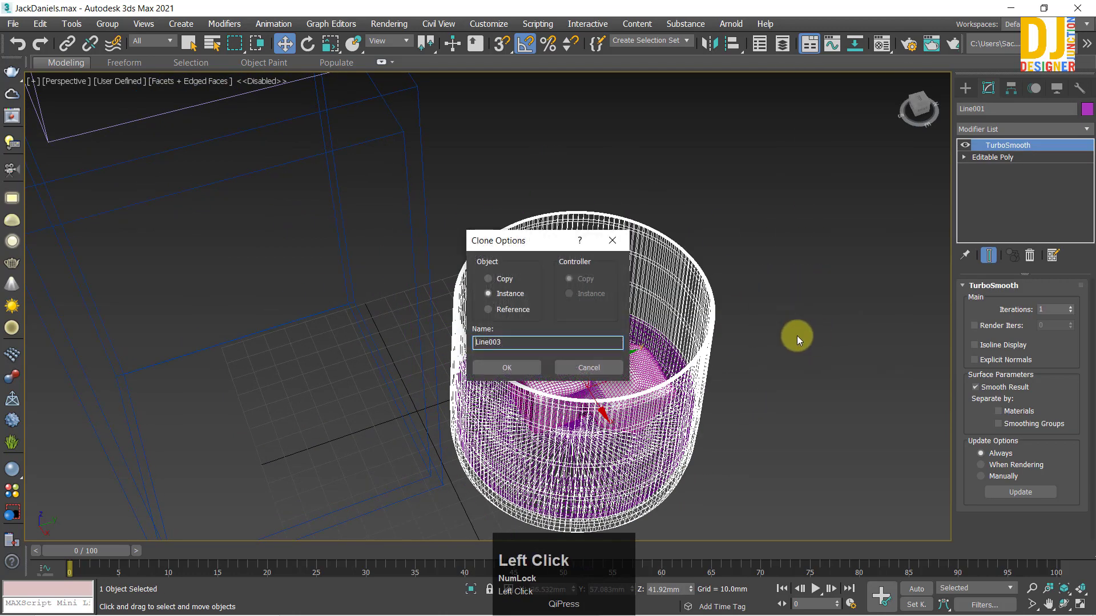
key("Escape")
right_click(736, 317)
left_click(813, 430)
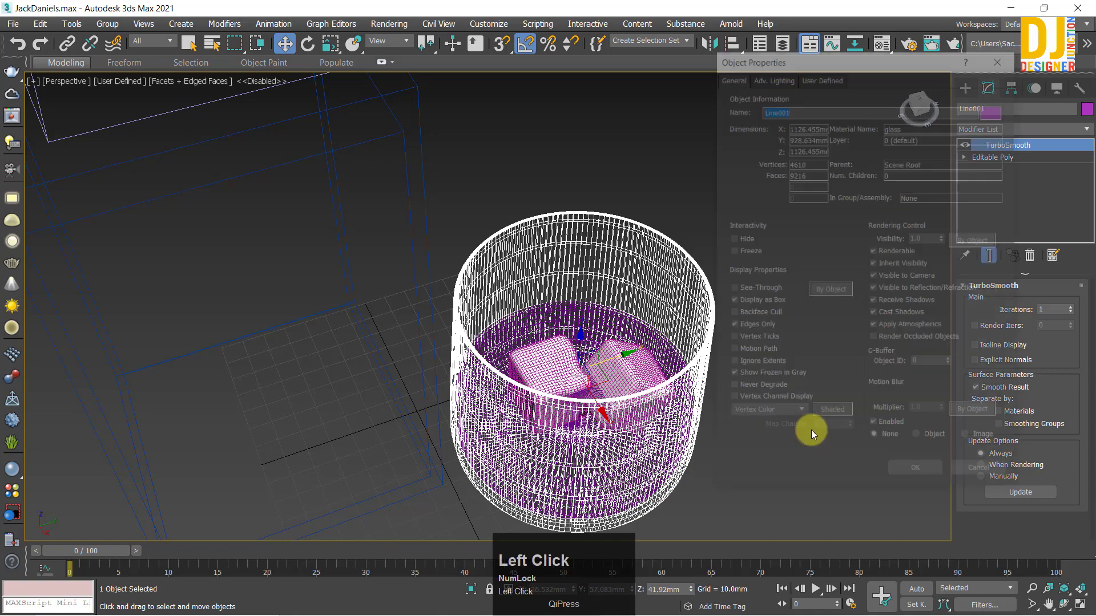
left_click(912, 474)
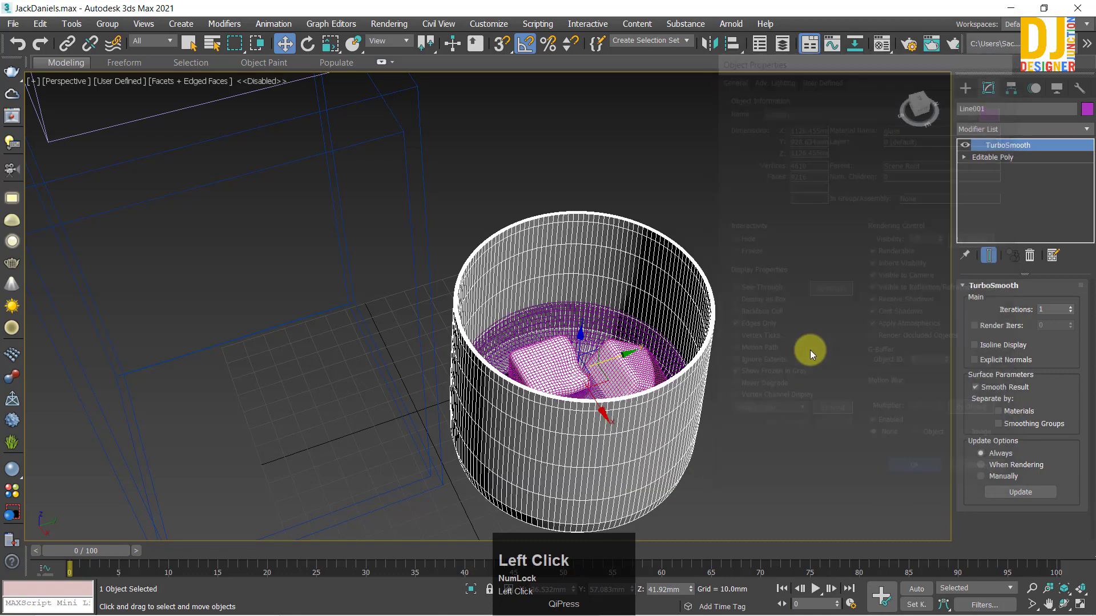
left_click(806, 349)
Step: Select the box-displayed bottle group beside the glass and reapply Facets as the viewport shading
scroll(744, 346, "down", 3)
middle_click_drag(655, 345, 662, 320, "alt")
middle_click_drag(662, 321, 564, 268)
left_click(311, 226)
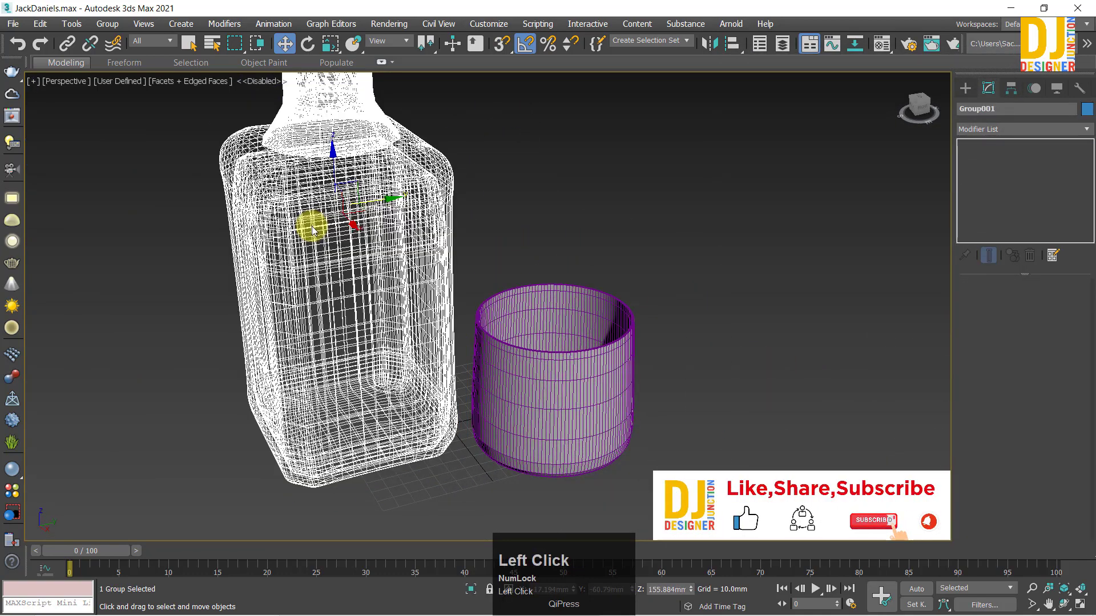
middle_click_drag(310, 226, 382, 266)
right_click(164, 87)
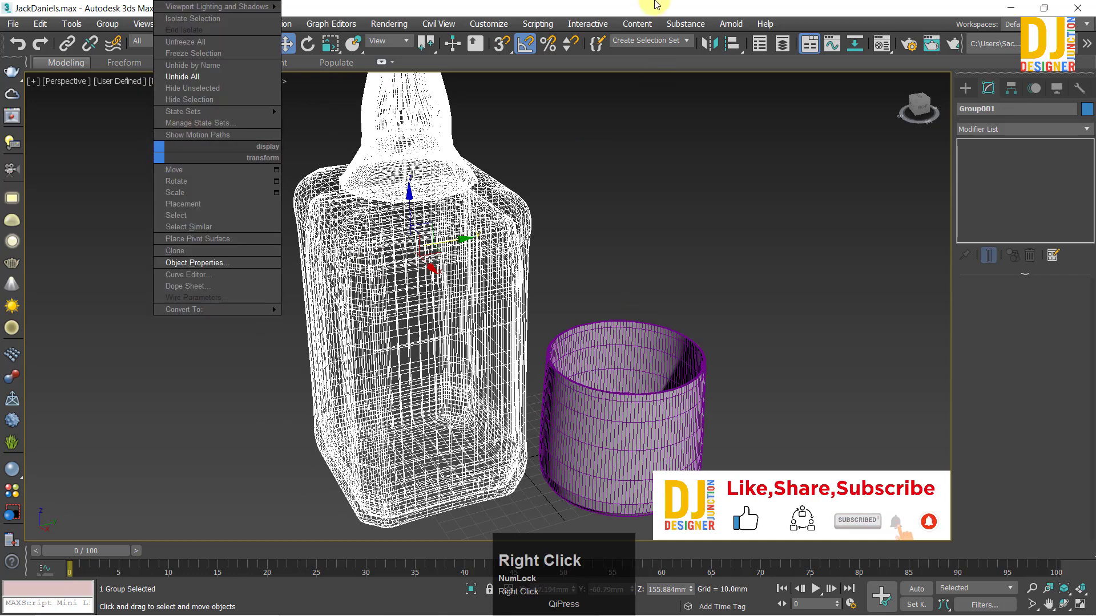
left_click(194, 88)
right_click(170, 86)
left_click(151, 111)
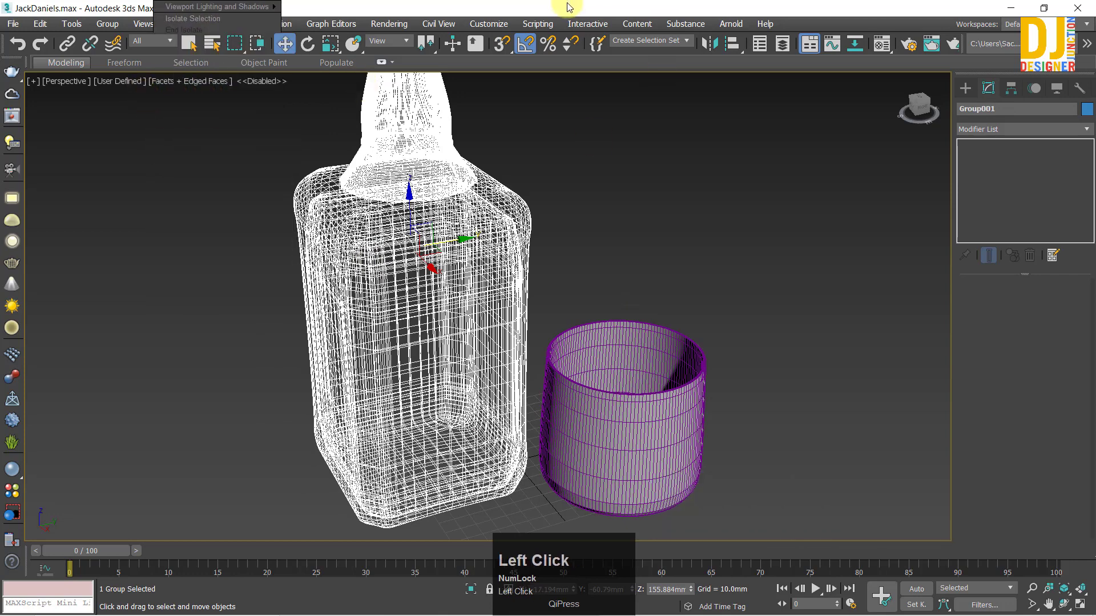
right_click(176, 81)
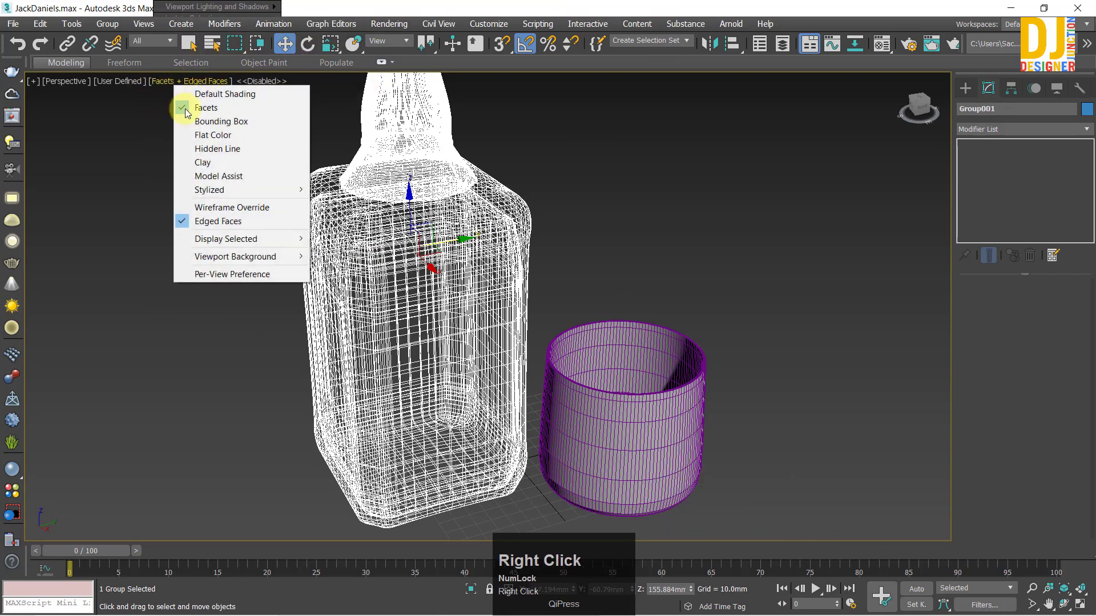
left_click(224, 109)
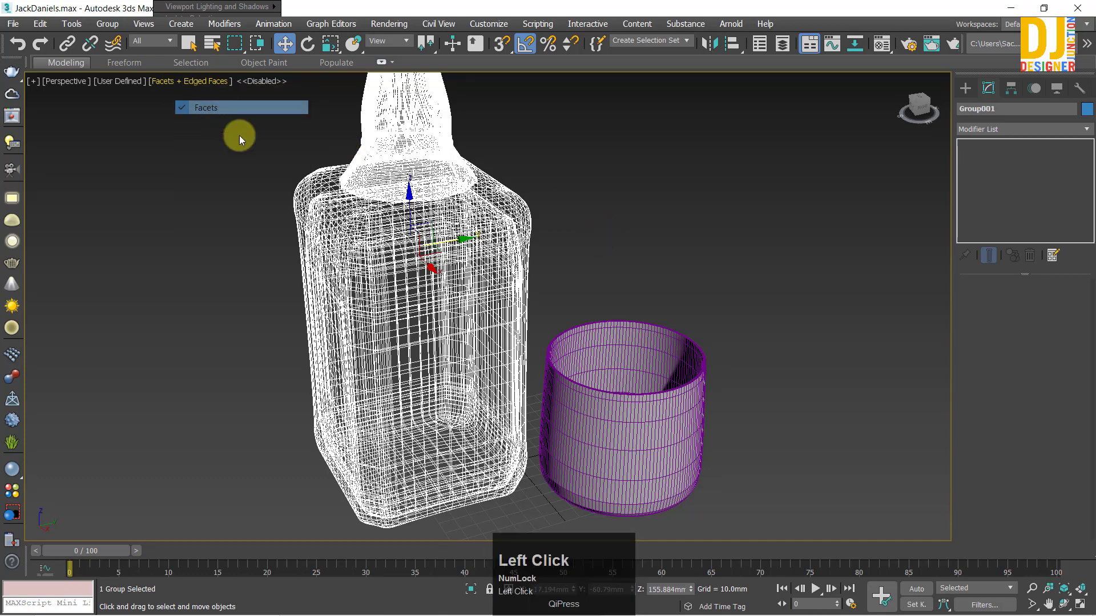
Step: Switch the viewport shading to Bounding Box with the bottle group selected, and back to Facets
right_click(162, 84)
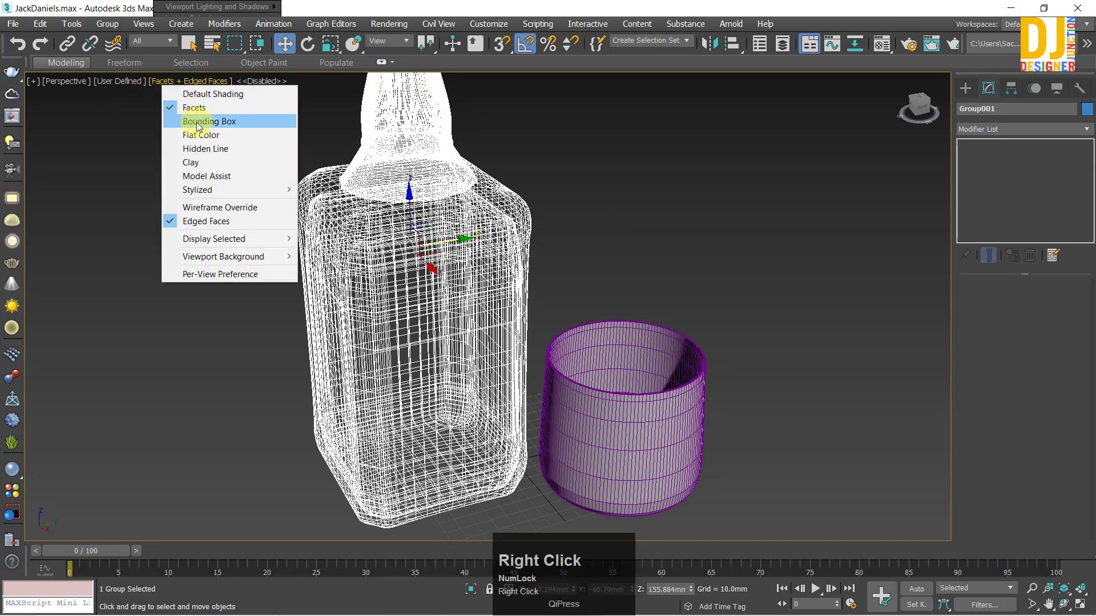
left_click(197, 115)
right_click(182, 81)
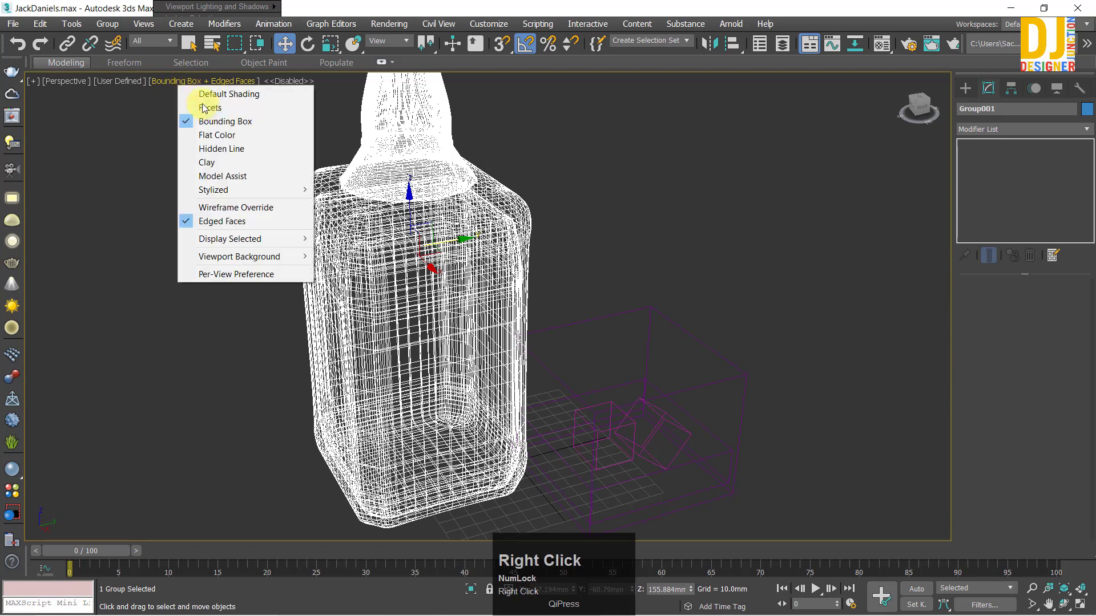
left_click(201, 105)
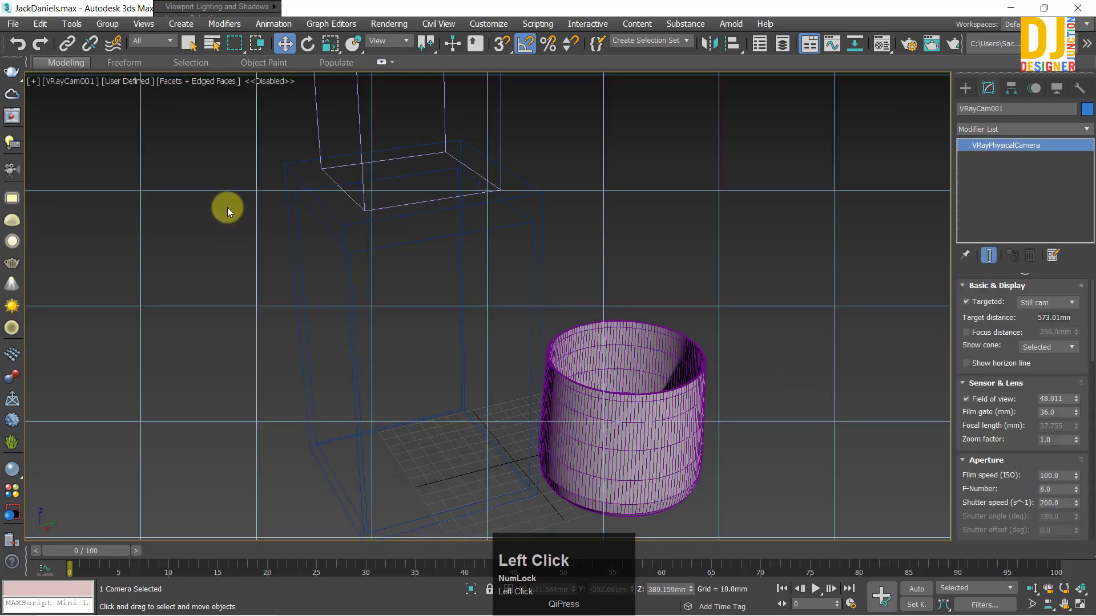
Step: Select the box-displayed bottle group and turn off Display as Box in its object properties
left_click(228, 207)
middle_click_drag(469, 285, 579, 245, "alt")
left_click(127, 177)
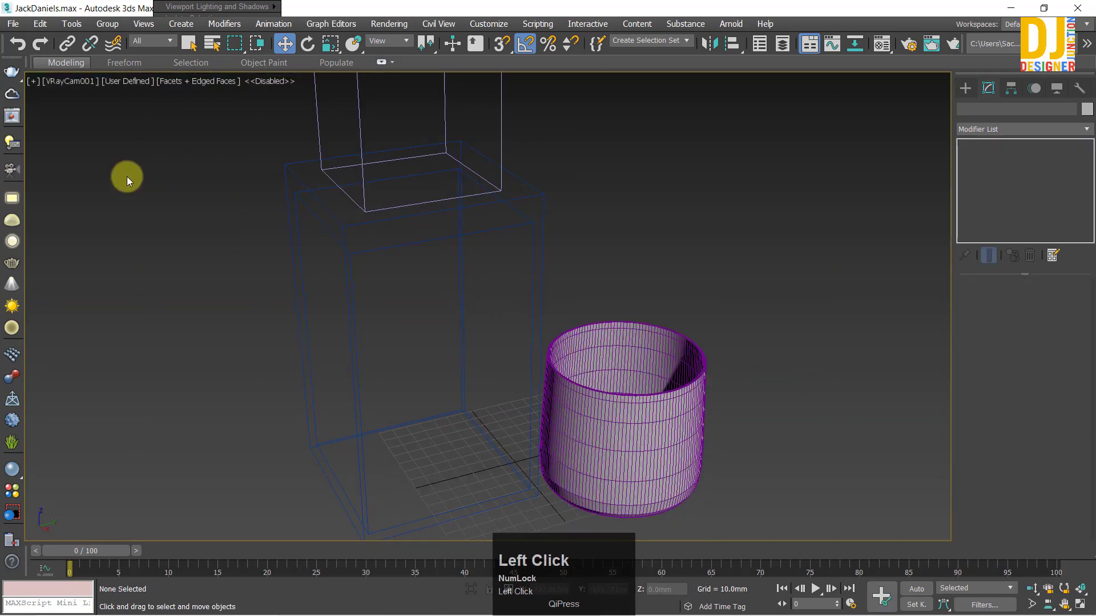
left_click_drag(386, 270, 387, 272)
right_click(602, 251)
left_click(619, 361)
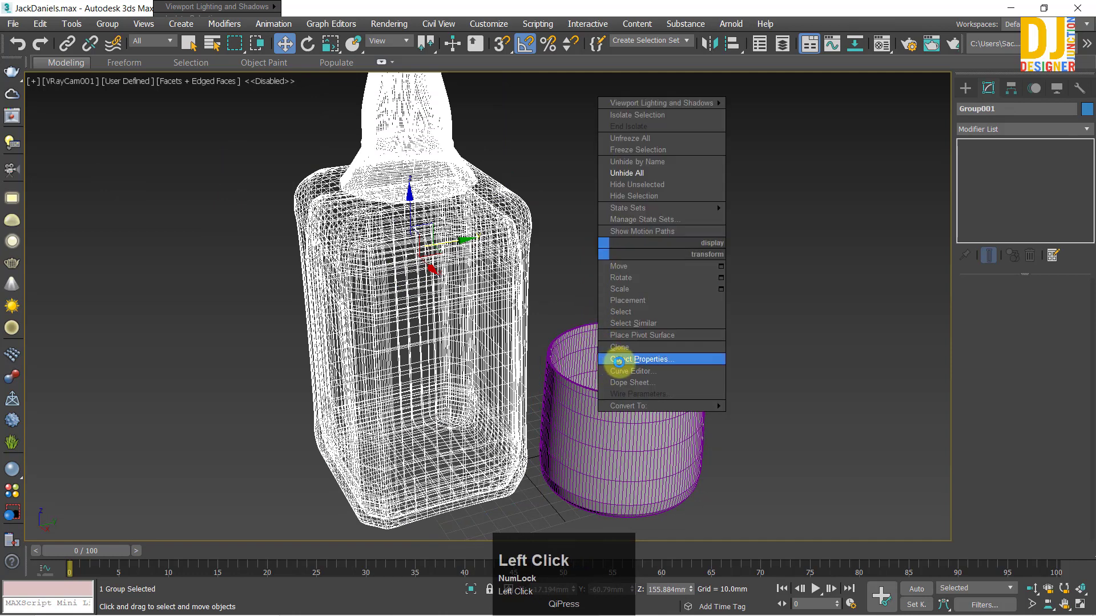
left_click(762, 301)
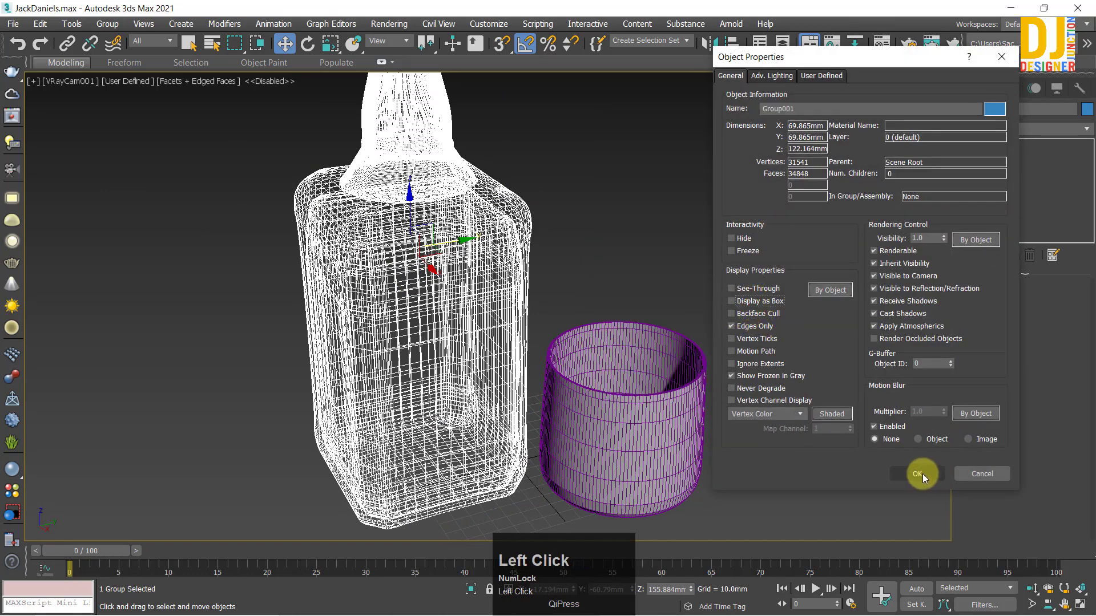
left_click(902, 471)
left_click(776, 363)
Step: Switch the viewport from the camera to the Perspective view and frame the bottle and glass from above
middle_click_drag(303, 251, 465, 227, "alt")
left_click(566, 231)
key("p")
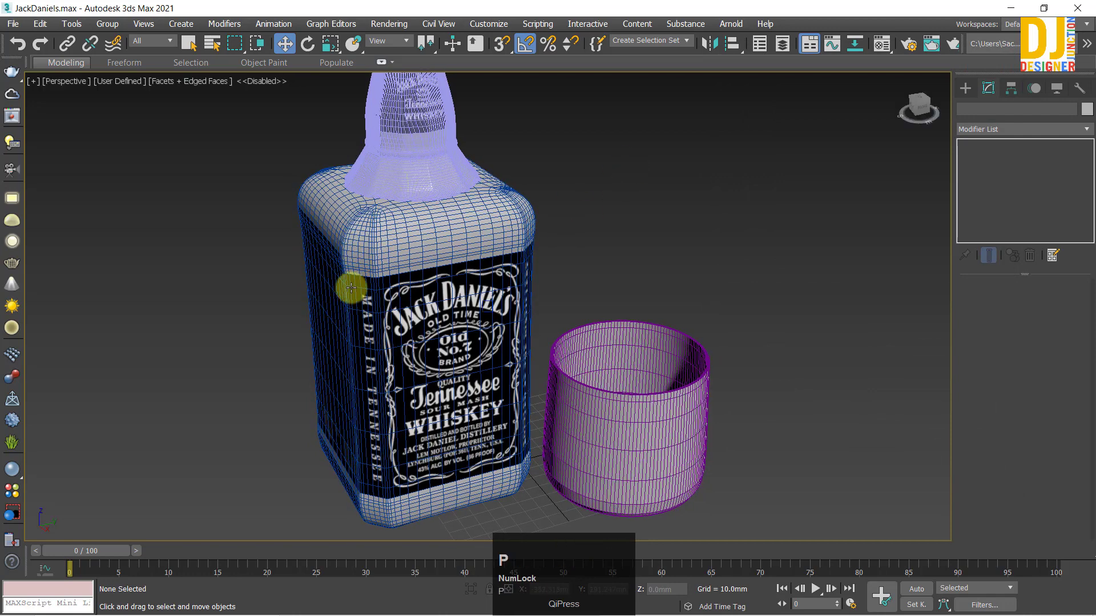
left_click(381, 297)
key("z")
mouse_move(571, 241)
middle_mouse_down()
mouse_move(558, 310)
mouse_move(445, 191)
middle_mouse_up()
scroll(596, 458, "down", 5)
mouse_move(597, 455)
left_mouse_down()
mouse_move(492, 341)
mouse_move(503, 338)
left_mouse_up()
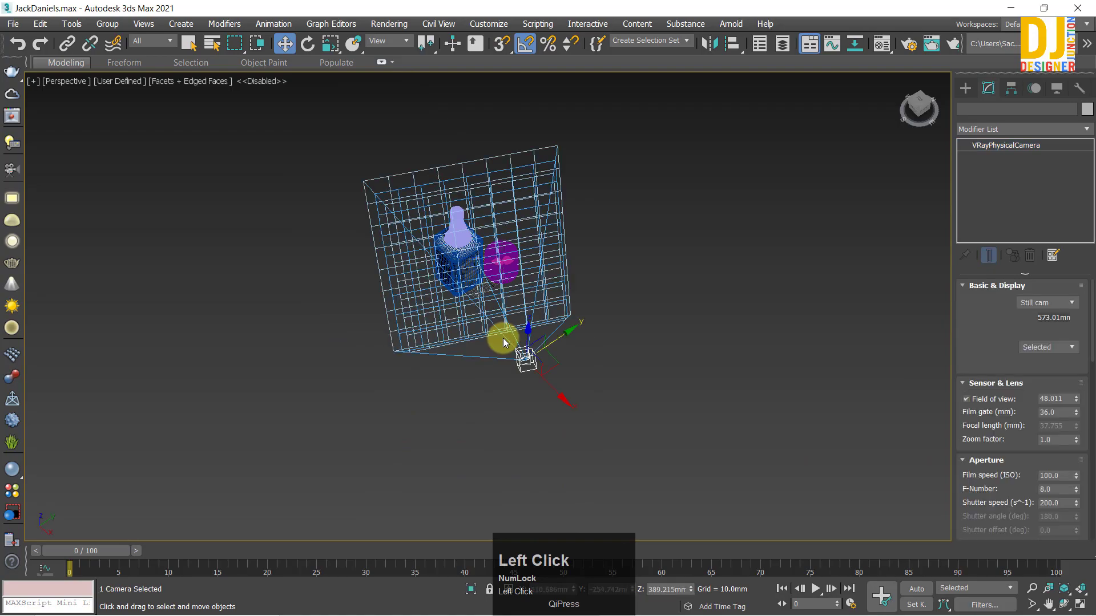
left_click(503, 338)
key("z")
middle_click_drag(501, 323, 468, 279, "alt")
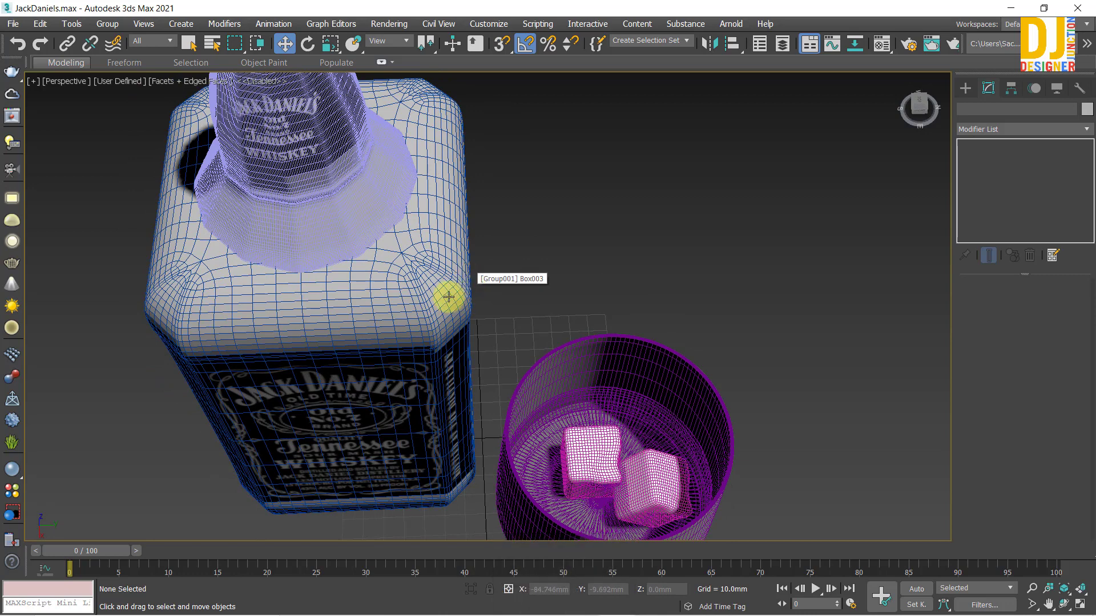
middle_click_drag(448, 296, 782, 289, "alt")
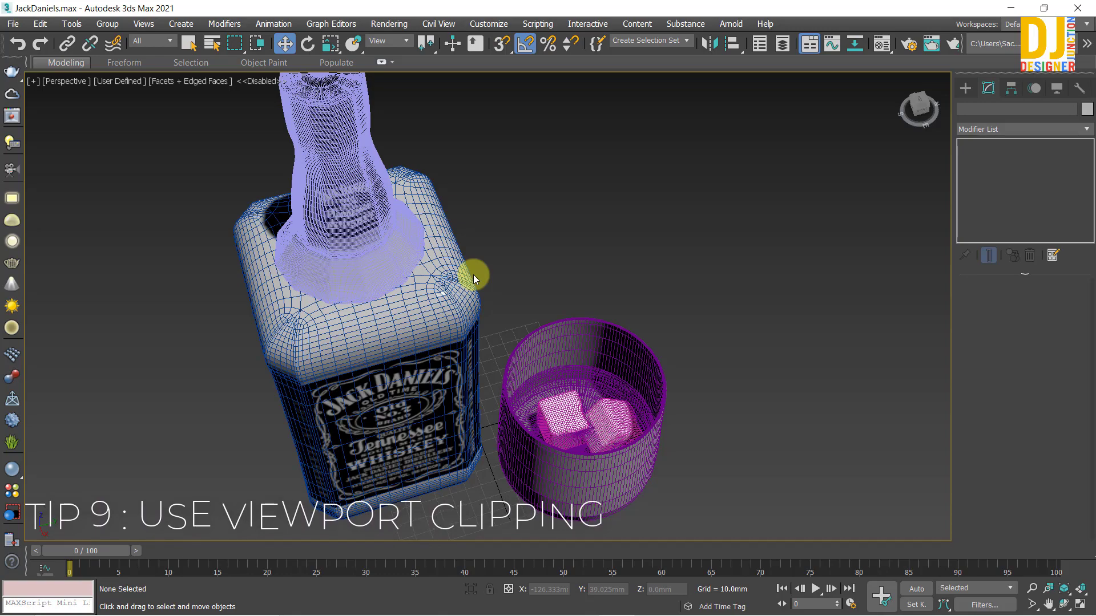
Step: Select and frame an ice cube in the glass, and clear the selection
scroll(695, 457, "up", 5)
left_click(237, 246)
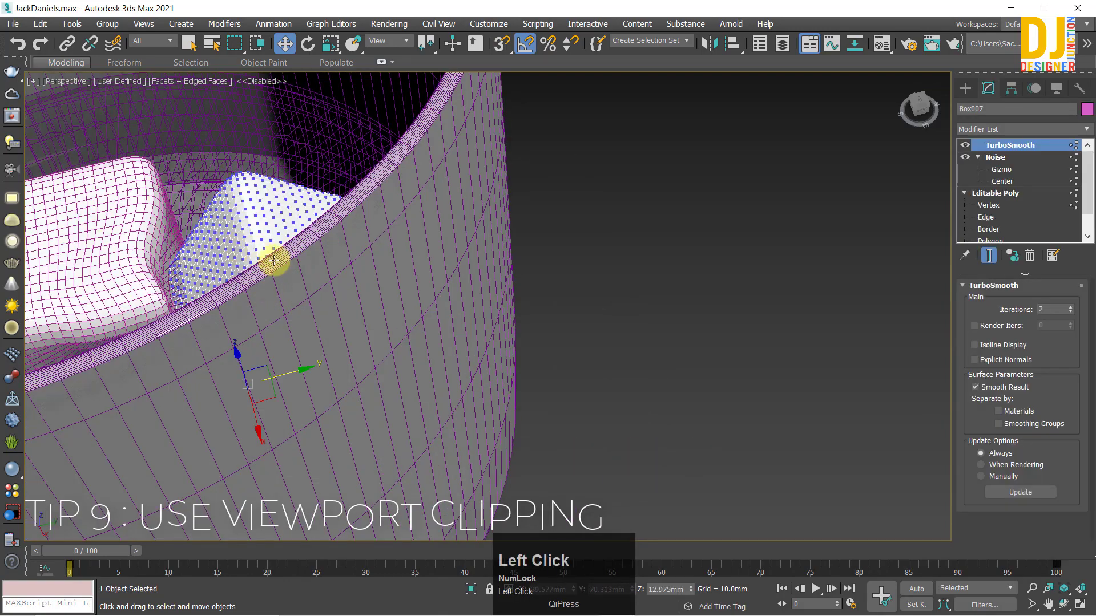
key("z")
middle_click_drag(338, 286, 269, 255, "alt")
scroll(693, 260, "down", 5)
left_click(692, 262)
Step: Examine the ice cubes inside the glass at close zoom and from several angles, checking how the view behaves near the geometry
scroll(306, 276, "up", 6)
scroll(458, 315, "up", 5)
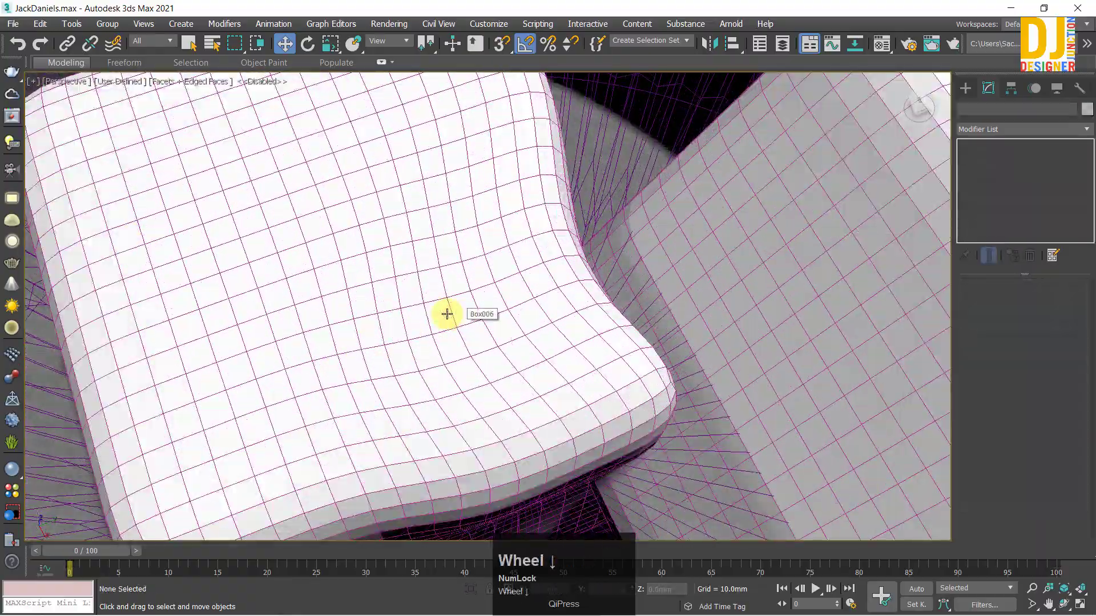
scroll(447, 314, "down", 5)
mouse_move(482, 303)
middle_mouse_down("alt")
mouse_move(396, 303)
mouse_move(484, 318)
middle_mouse_up("alt")
scroll(485, 318, "up", 6)
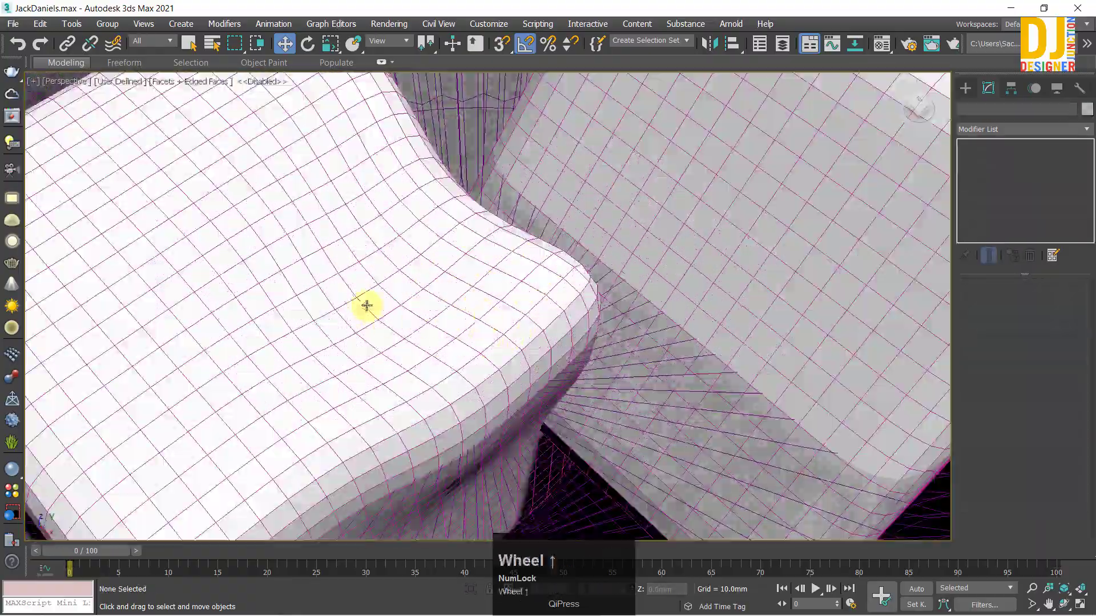
middle_click_drag(366, 306, 504, 290, "alt")
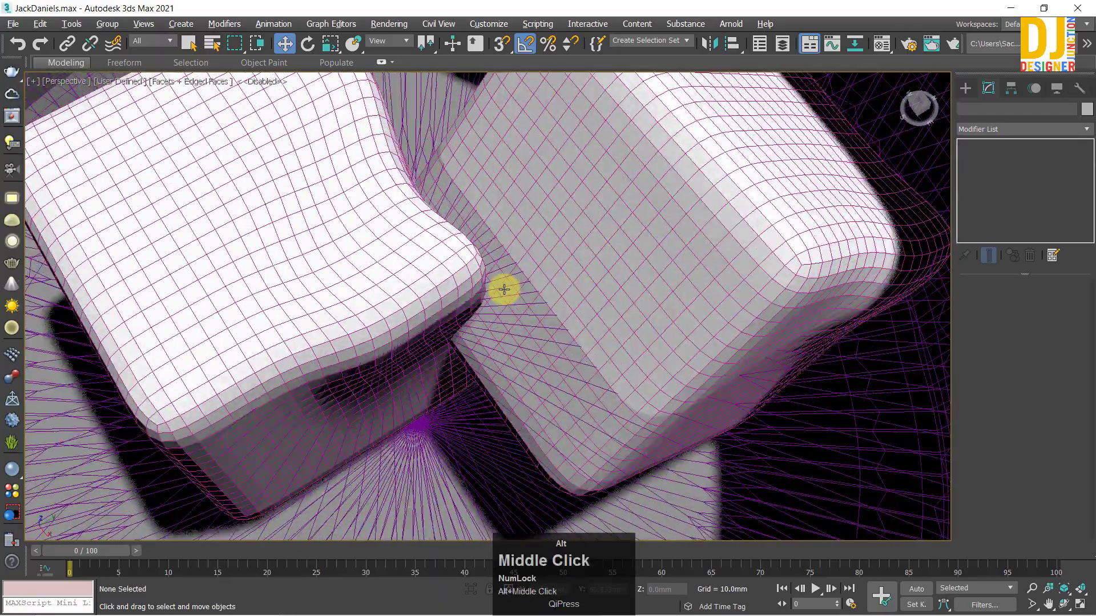
scroll(308, 340, "up", 4)
middle_click_drag(309, 341, 622, 251)
scroll(333, 419, "down", 8)
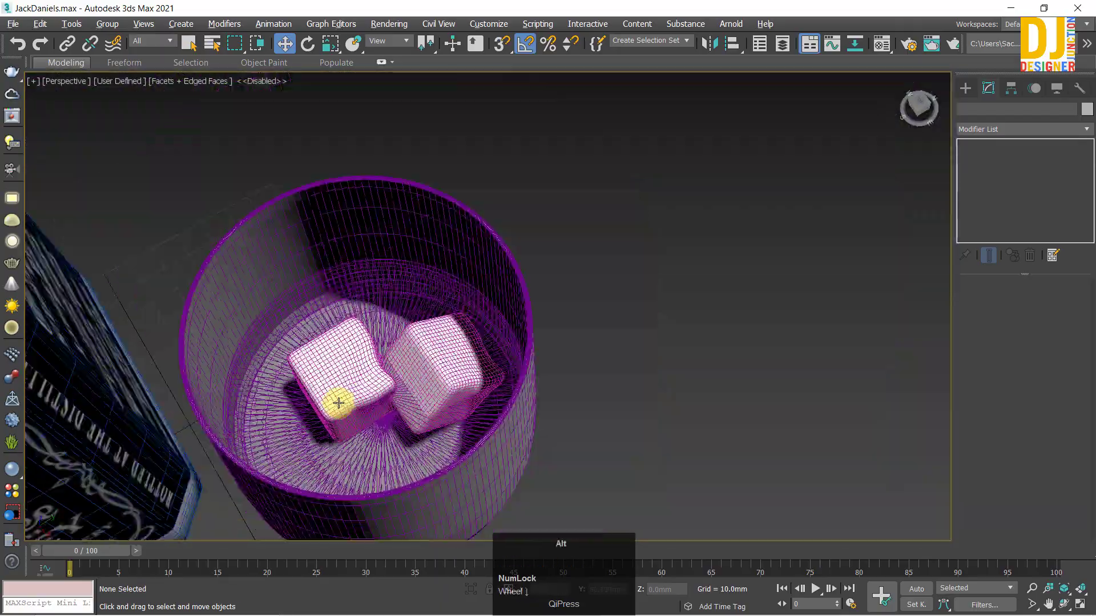
middle_click_drag(339, 402, 407, 359, "alt")
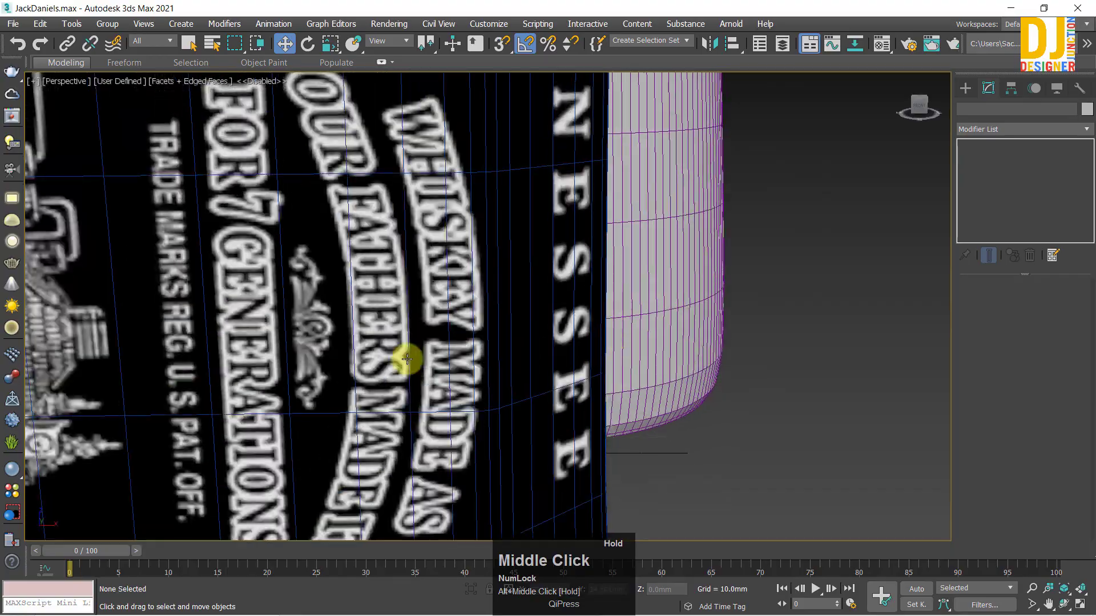
scroll(403, 360, "up", 3)
scroll(457, 325, "down", 4)
middle_click_drag(457, 325, 110, 360, "alt")
scroll(448, 358, "down", 3)
scroll(656, 300, "up", 5)
middle_click_drag(656, 301, 201, 325, "alt")
scroll(329, 296, "up", 3)
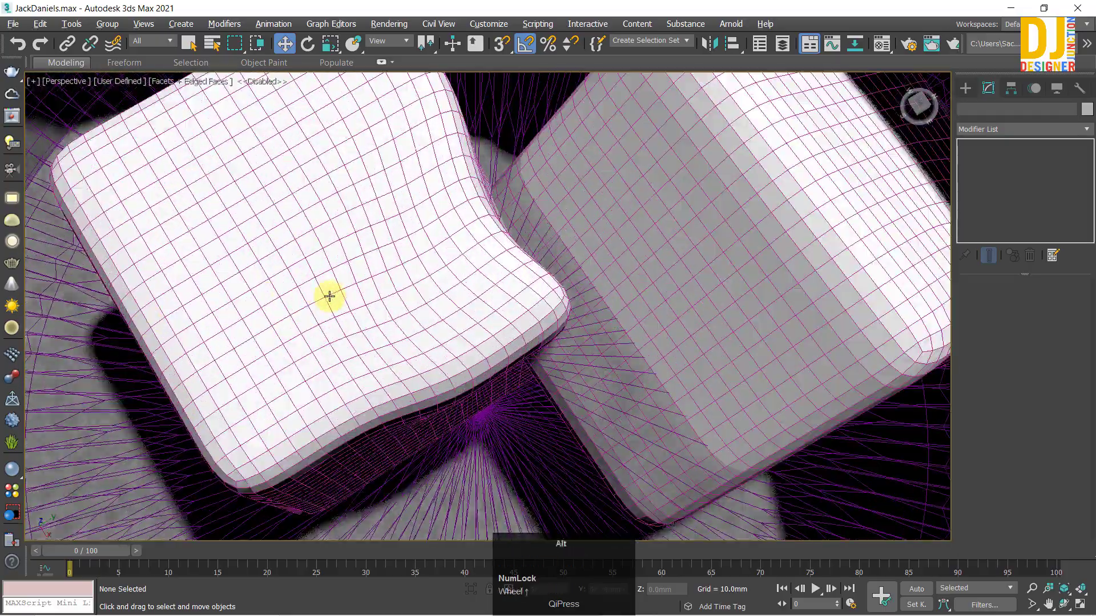
Step: Enable Viewport Clipping for the Perspective view and check the zoom on the ice cubes
middle_click_drag(329, 296, 27, 246)
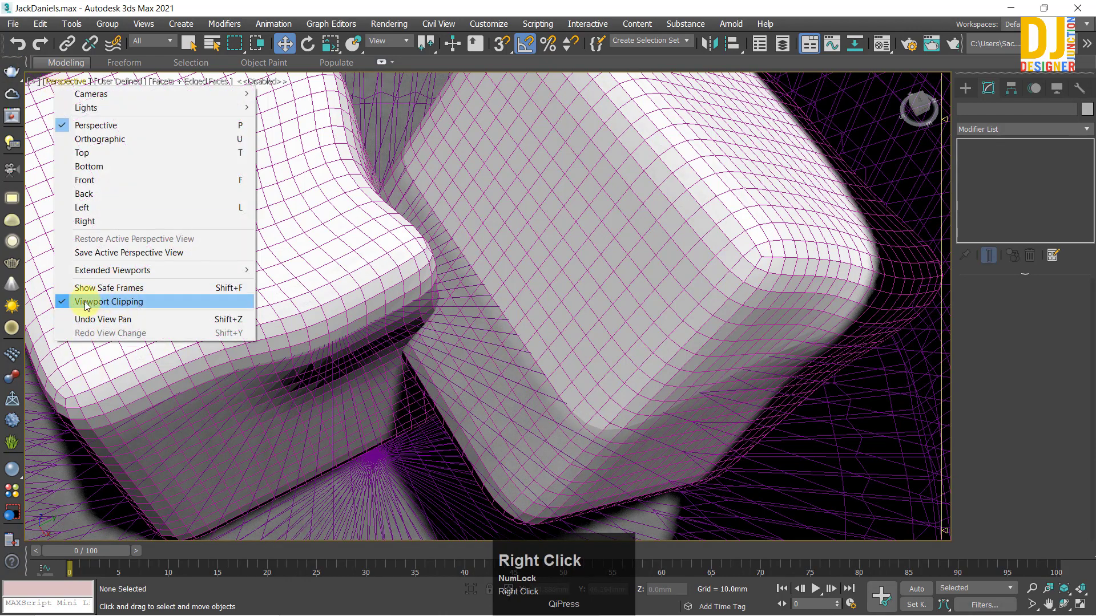
left_click(671, 258)
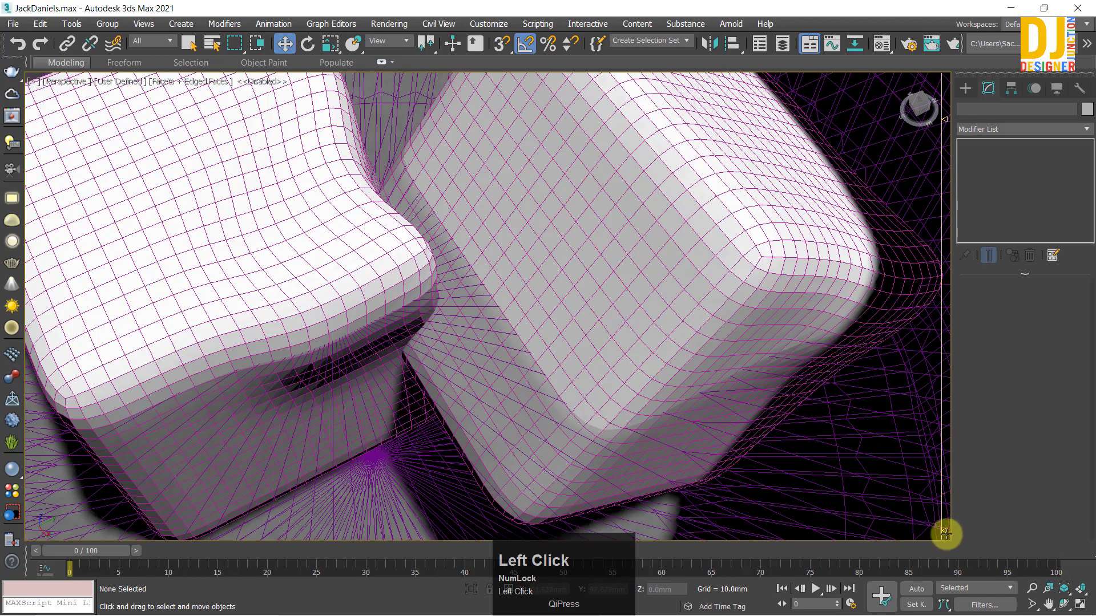
scroll(308, 318, "down", 5)
scroll(318, 318, "up", 5)
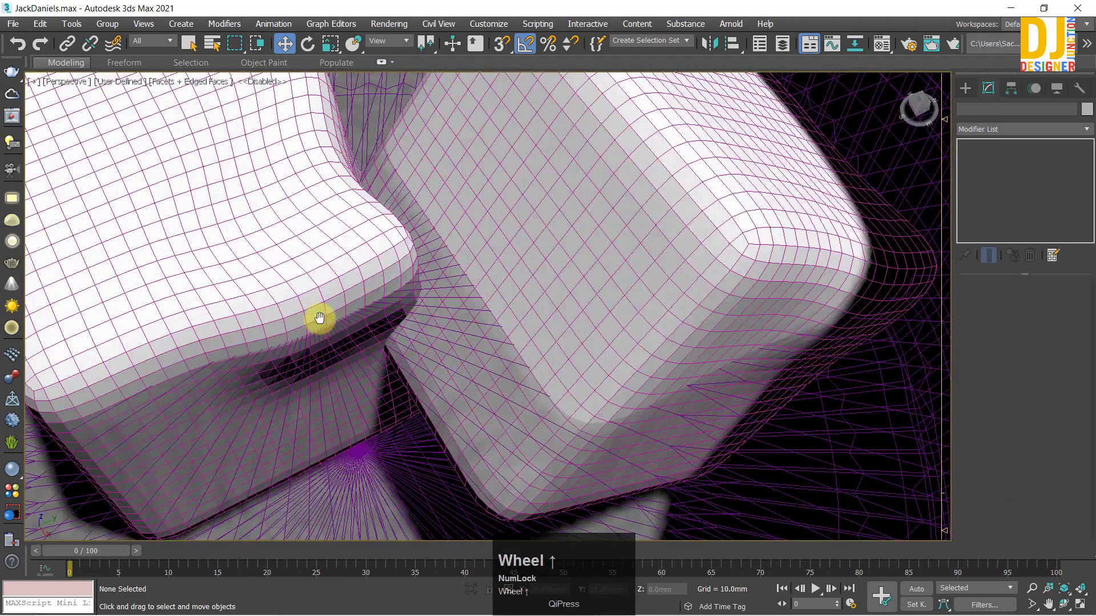
middle_click_drag(318, 318, 396, 341)
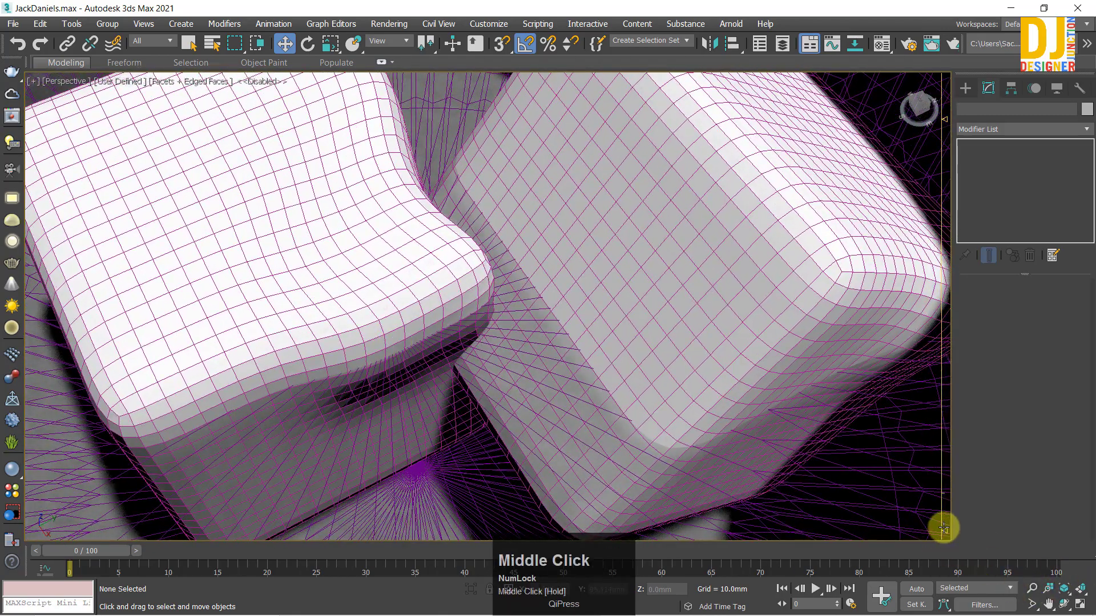
Step: Try raising the near clipping plane until it cuts through the ice cubes, and lower it back to its minimum
left_click_drag(945, 531, 958, 485)
middle_click_drag(557, 379, 614, 294)
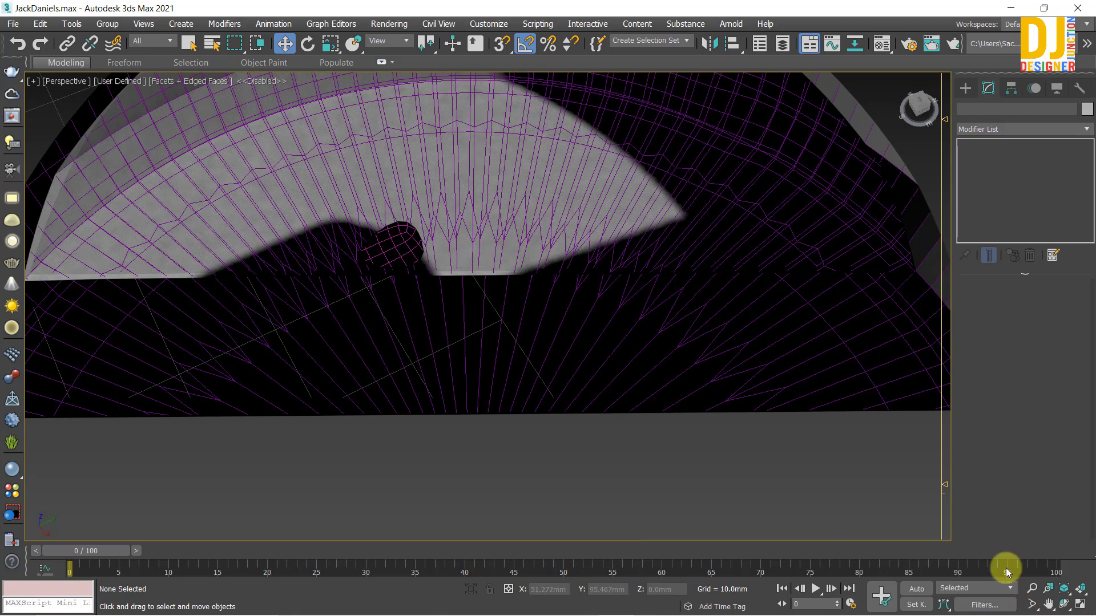
left_click_drag(945, 485, 959, 553)
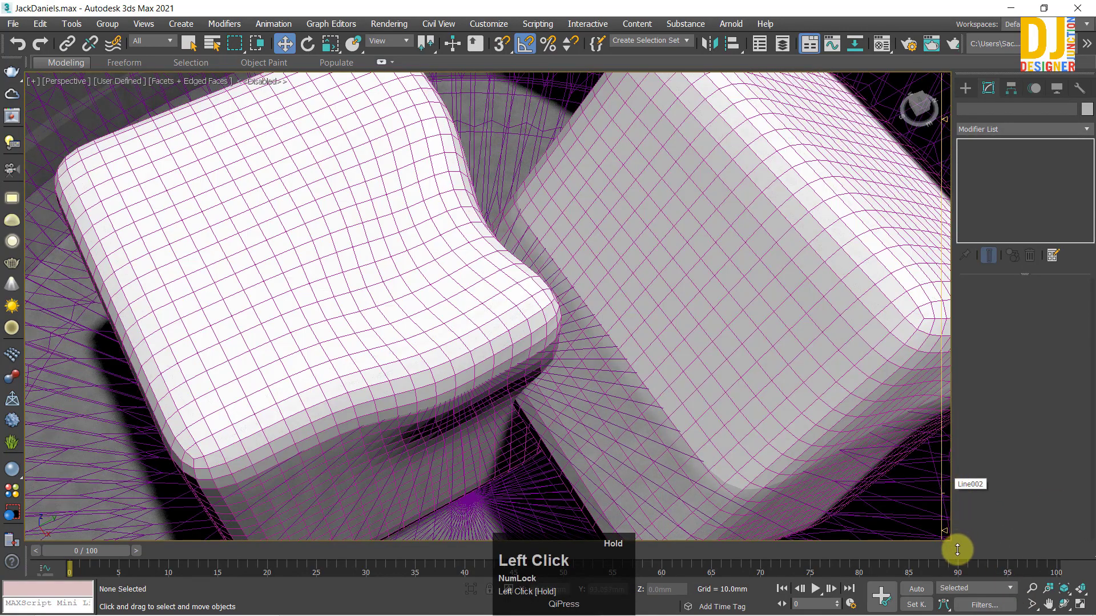
Step: Examine the bottle, glass and ice cubes with viewport clipping active, zooming and orbiting close to the cubes
scroll(306, 320, "down", 10)
middle_click_drag(315, 323, 556, 324)
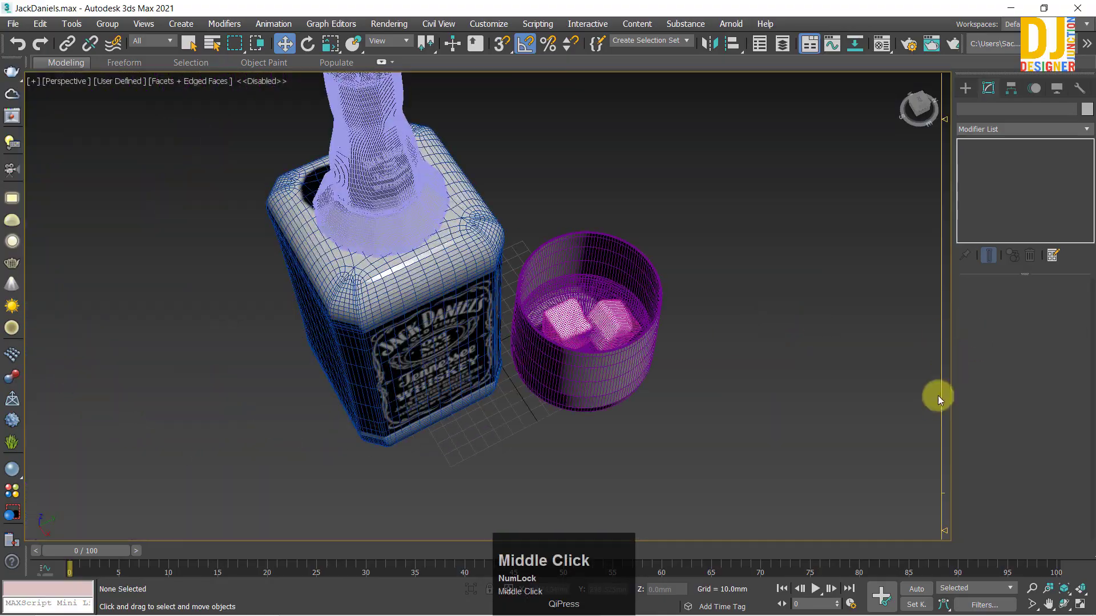
scroll(579, 303, "up", 8)
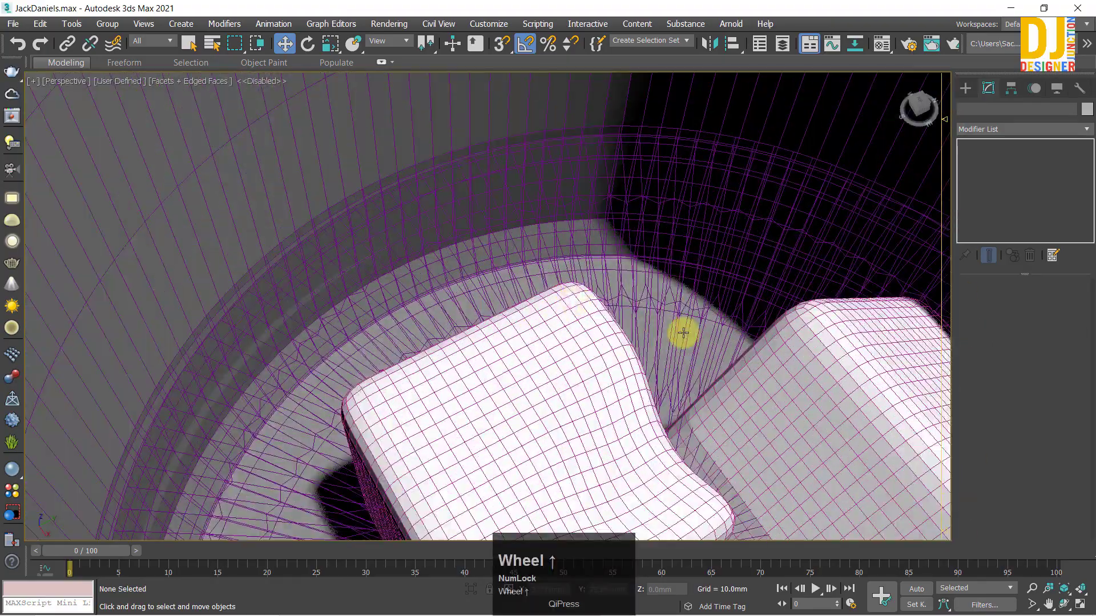
middle_click_drag(683, 330, 245, 80)
scroll(264, 289, "up", 6)
scroll(238, 288, "down", 8)
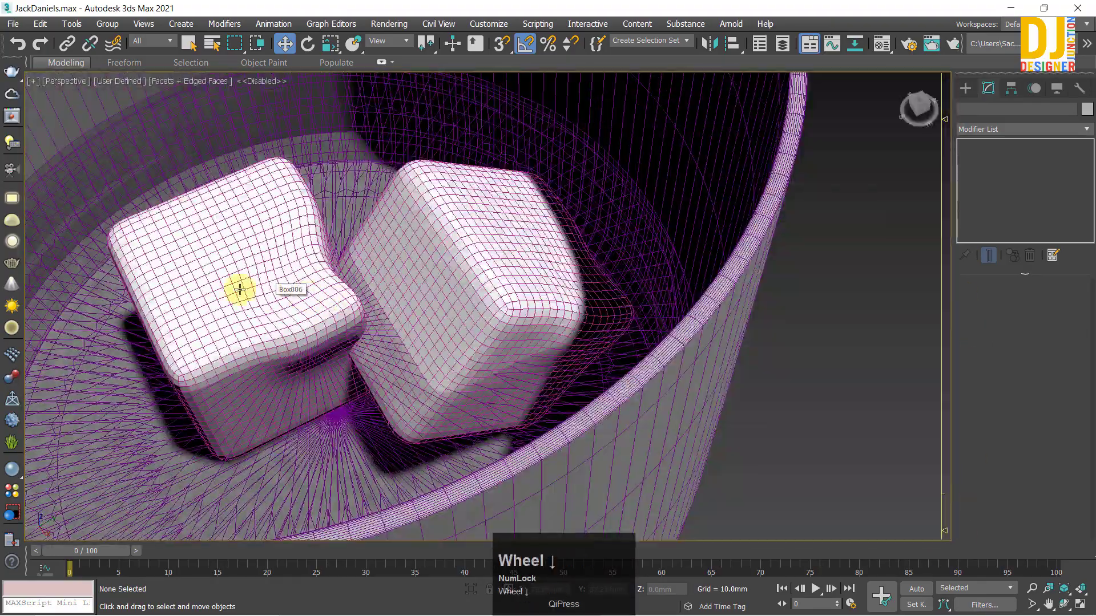
left_click(381, 313)
middle_click_drag(381, 312, 550, 313, "alt")
scroll(379, 265, "down", 5)
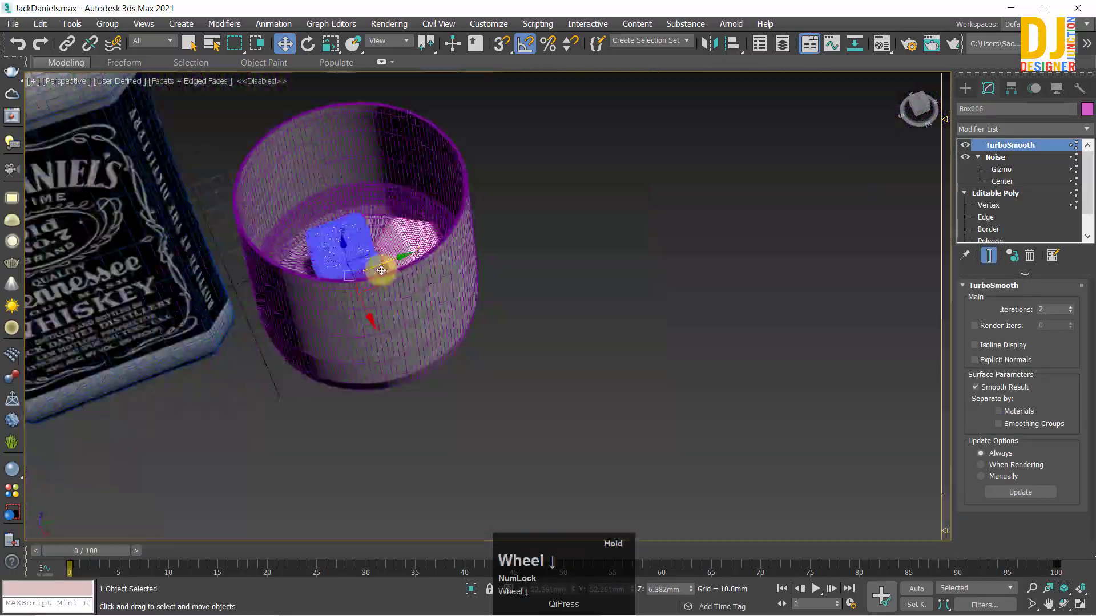
left_click(254, 190)
middle_click_drag(255, 190, 353, 277, "alt")
scroll(399, 274, "up", 4)
left_click(428, 225)
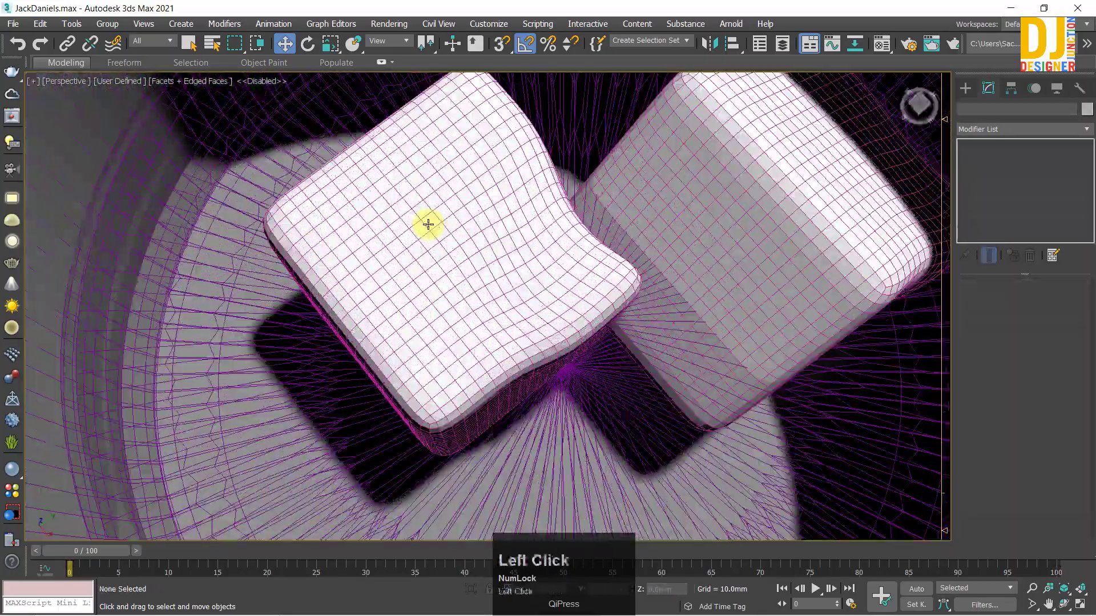
middle_click_drag(428, 225, 353, 253, "alt")
scroll(354, 253, "down", 6)
left_click(766, 324)
scroll(354, 291, "up", 5)
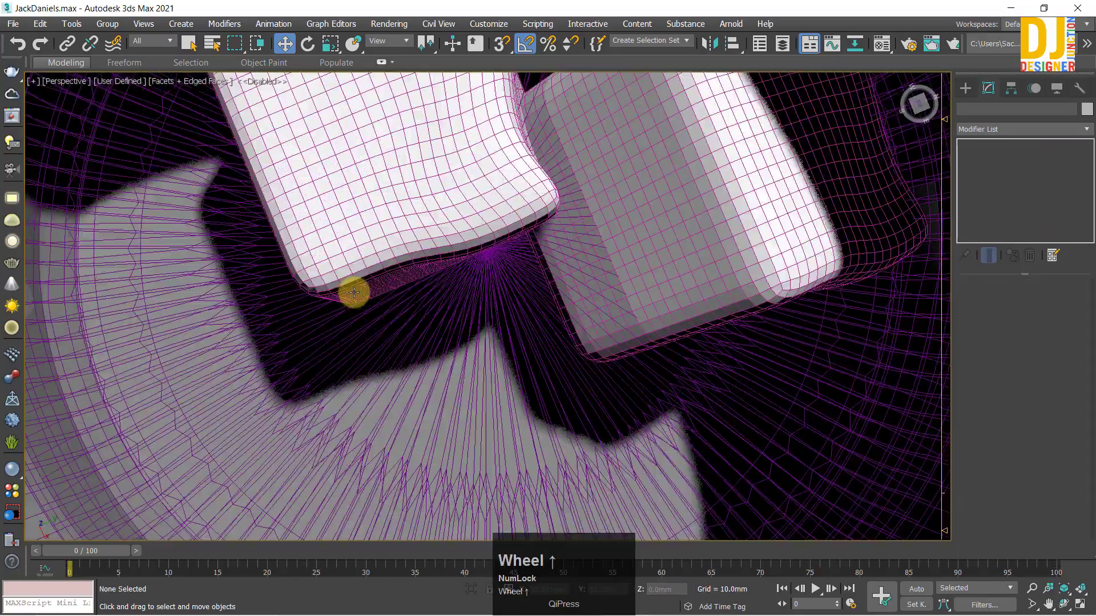
middle_click_drag(355, 291, 405, 306, "alt")
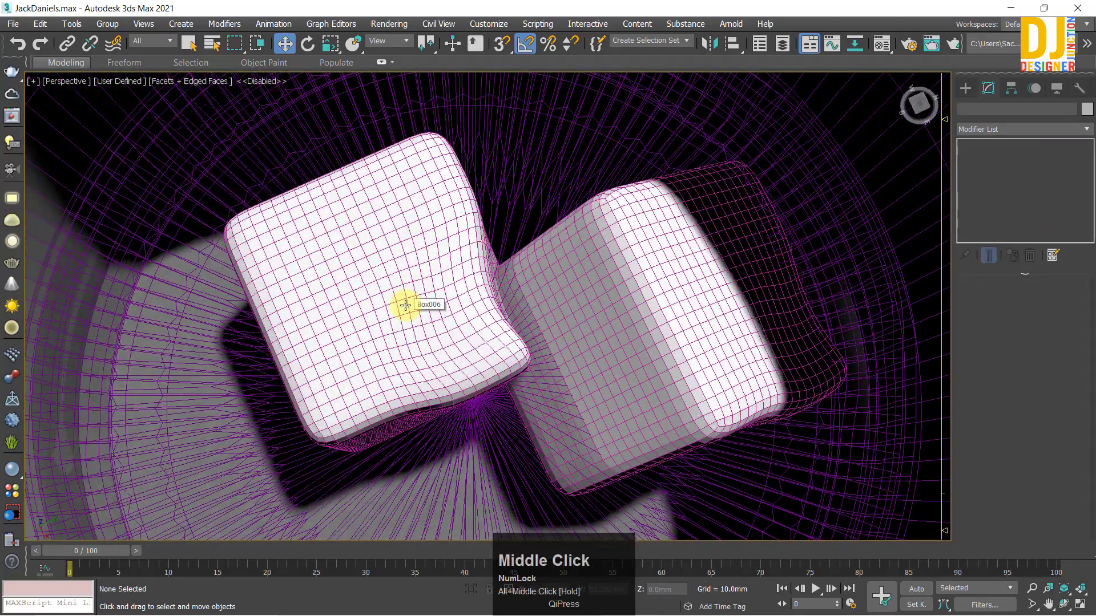
Step: Select and frame the wavy-edged ice cube, clear the selection, and view the whole bottle and glass
left_click(405, 305)
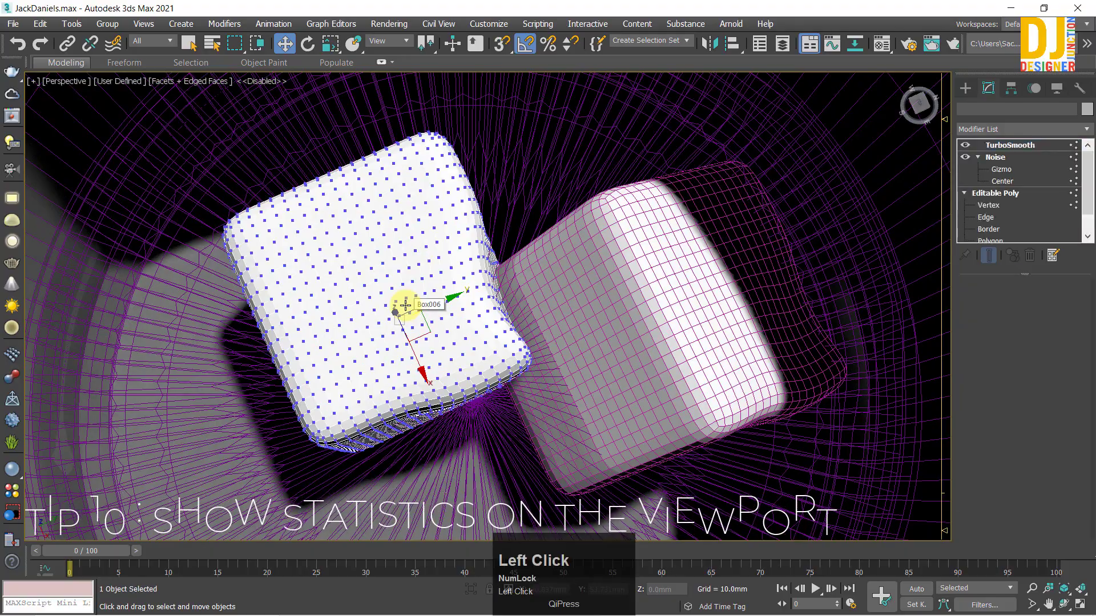
key("z")
scroll(387, 299, "down", 8)
left_click(411, 281)
scroll(408, 281, "up", 5)
middle_click_drag(349, 289, 335, 214, "alt")
scroll(370, 320, "up", 2)
scroll(370, 320, "up", 2)
scroll(367, 337, "down", 8)
scroll(406, 335, "up", 2)
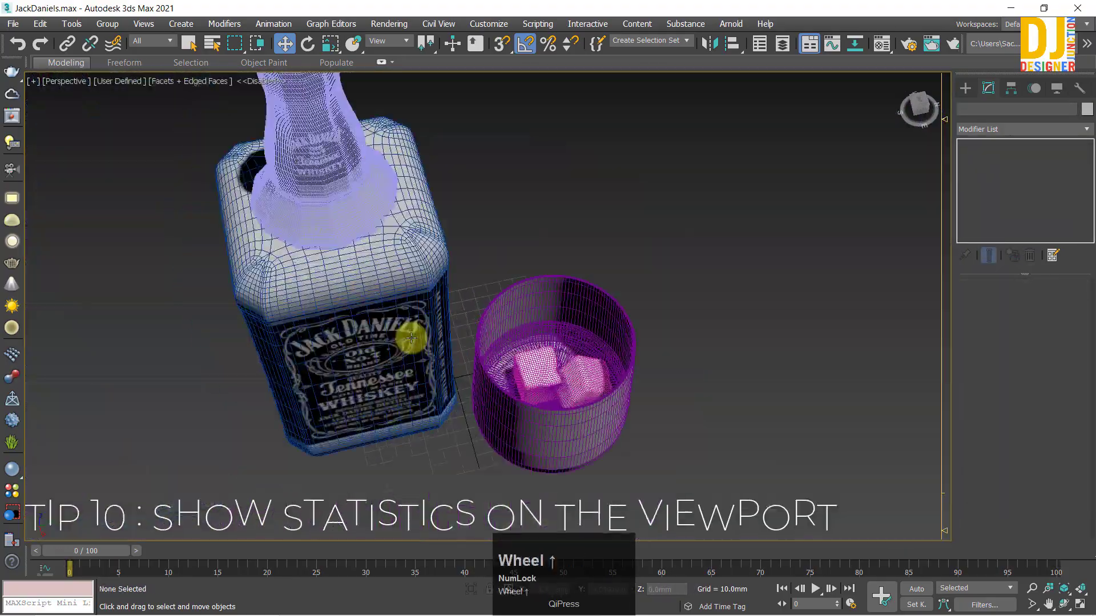
Step: Show the polygon, vertex and FPS statistics in the viewport, and check them while navigating around the bottle and glass
middle_click_drag(406, 335, 384, 394, "alt")
scroll(330, 293, "up", 3)
middle_click_drag(330, 294, 309, 307, "alt")
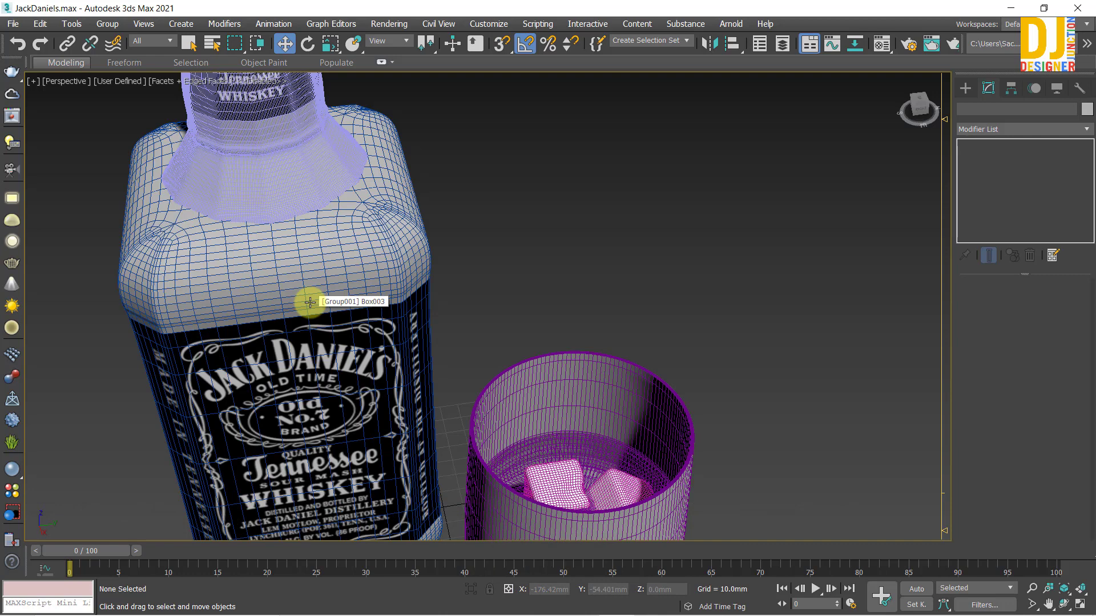
key("7")
left_click(491, 238)
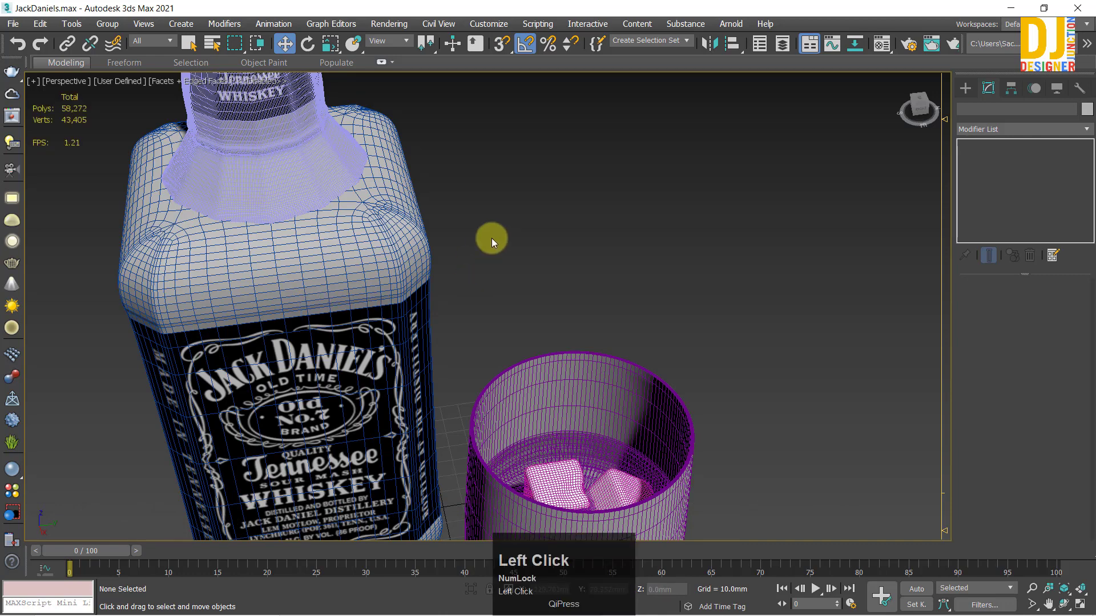
key("7")
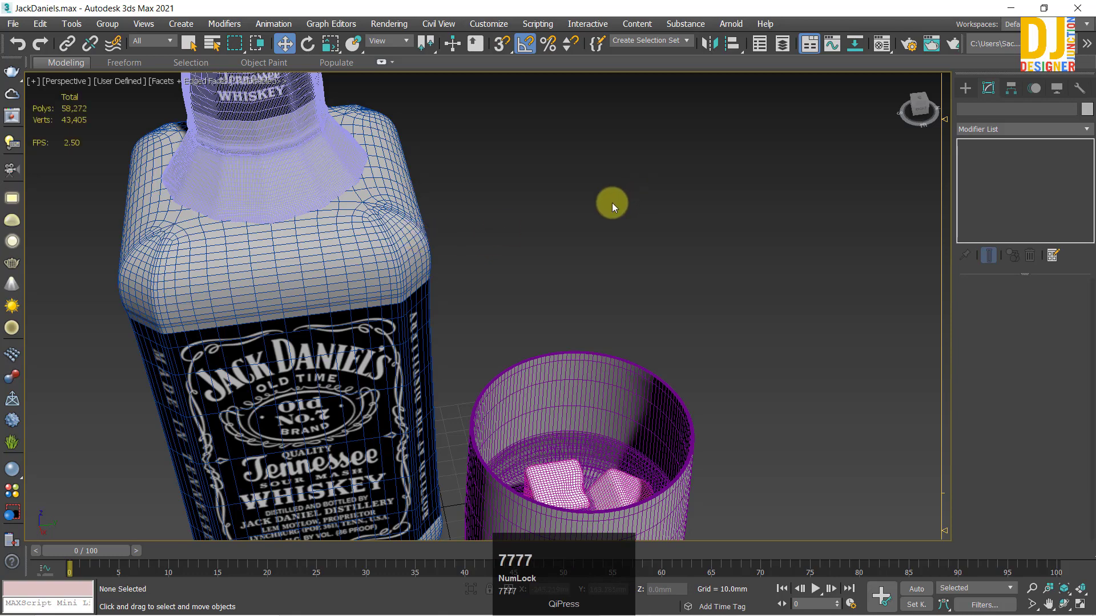
middle_click_drag(176, 184, 216, 220, "alt")
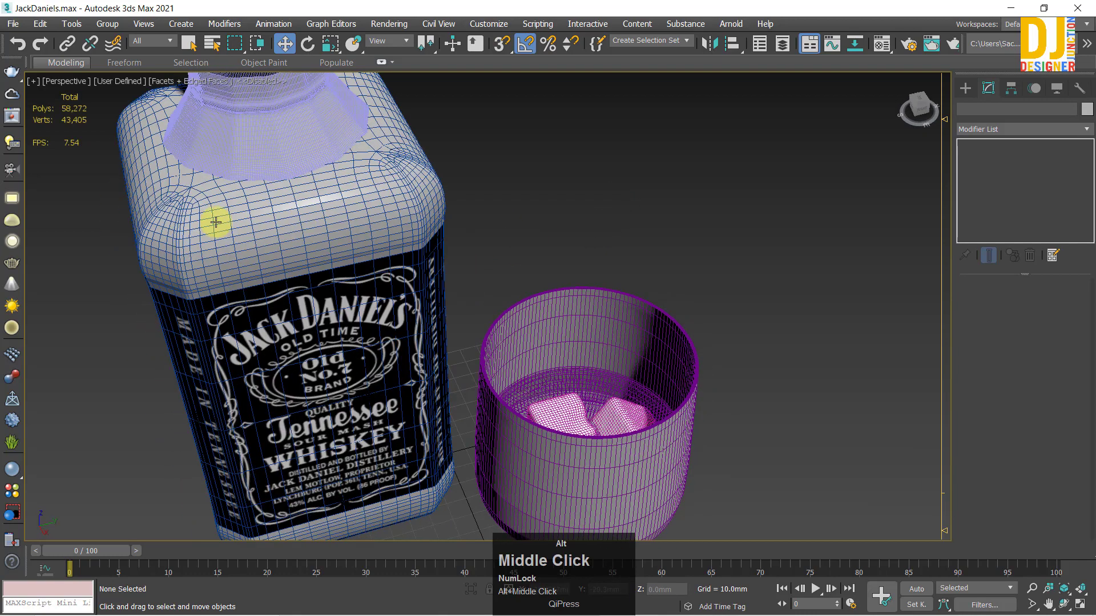
scroll(548, 201, "down", 5)
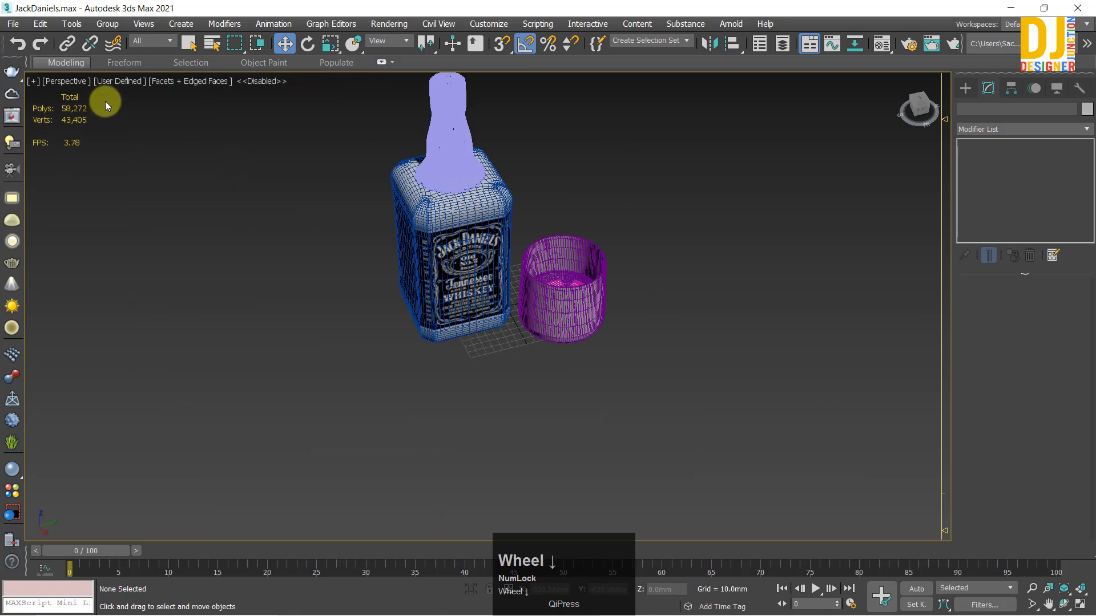
scroll(464, 214, "up", 5)
middle_click_drag(301, 168, 284, 221)
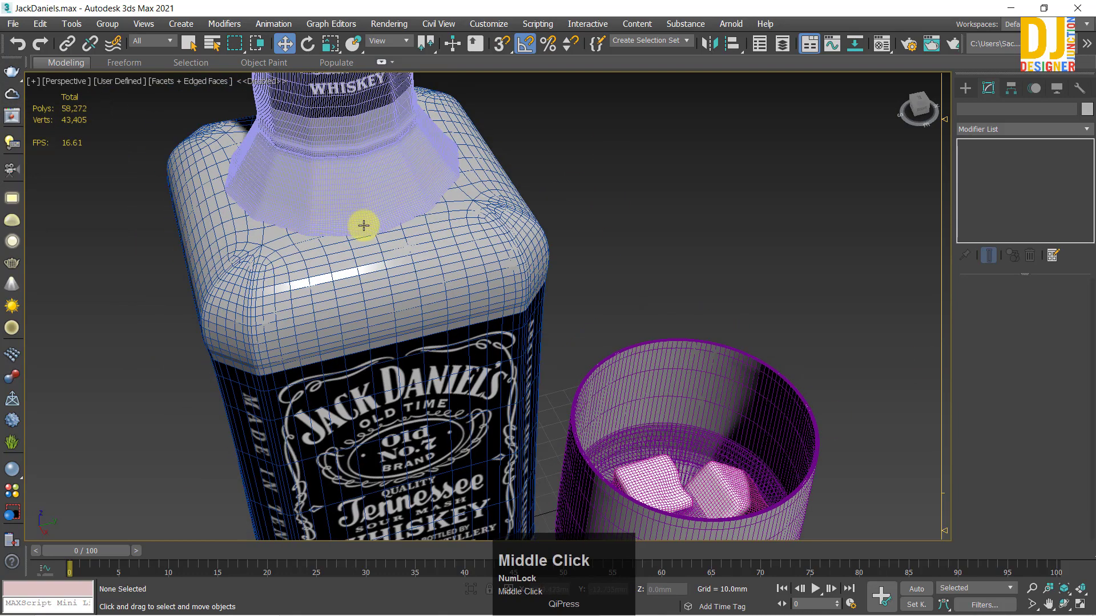
Step: Examine the viewport statistics at different zoom levels around the bottle, the glass and the ice cubes
left_click(543, 262)
left_click(570, 140)
scroll(303, 163, "down", 5)
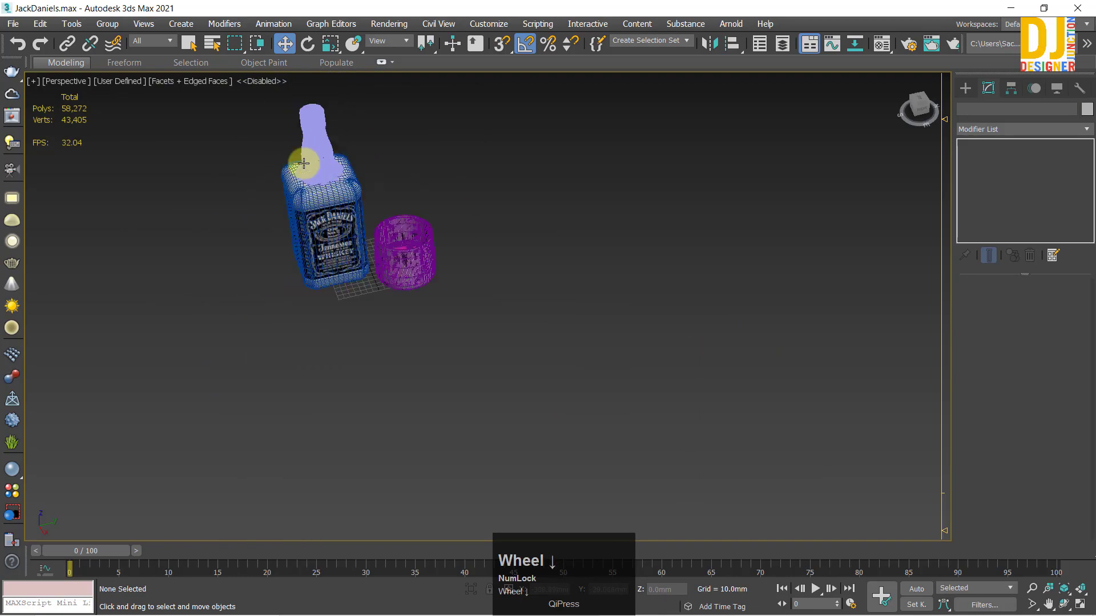
scroll(416, 238, "up", 6)
middle_click(286, 222)
scroll(268, 222, "up", 5)
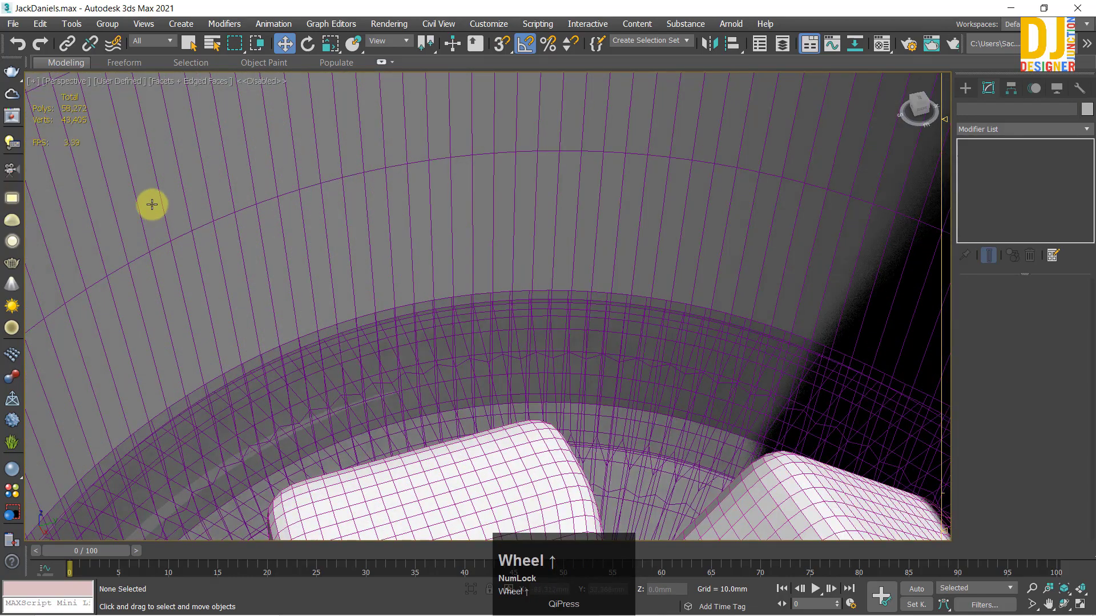
scroll(93, 108, "down", 10)
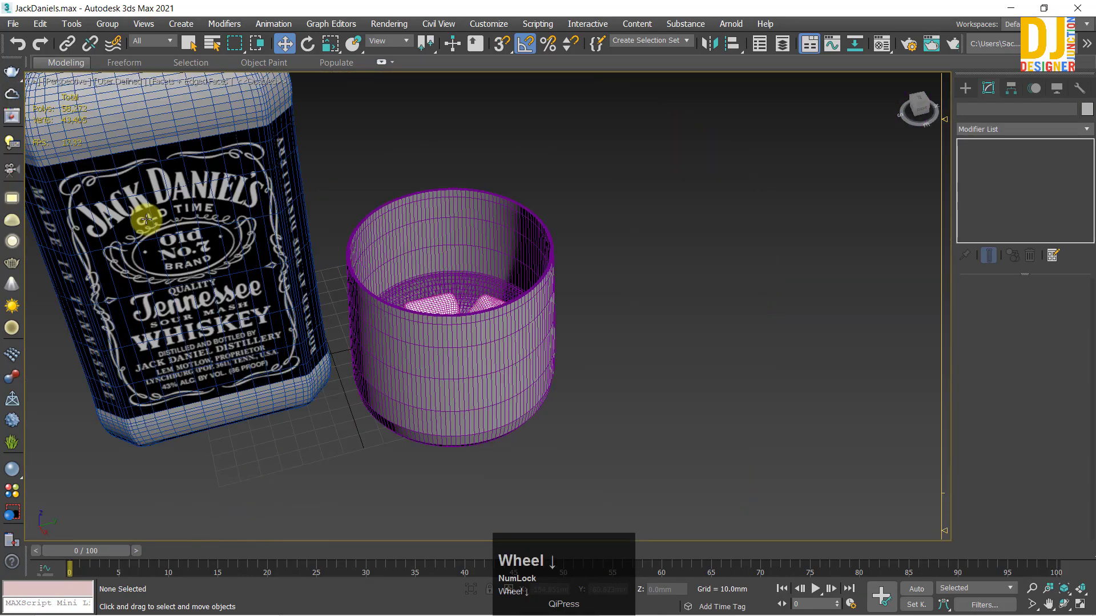
middle_click(577, 269)
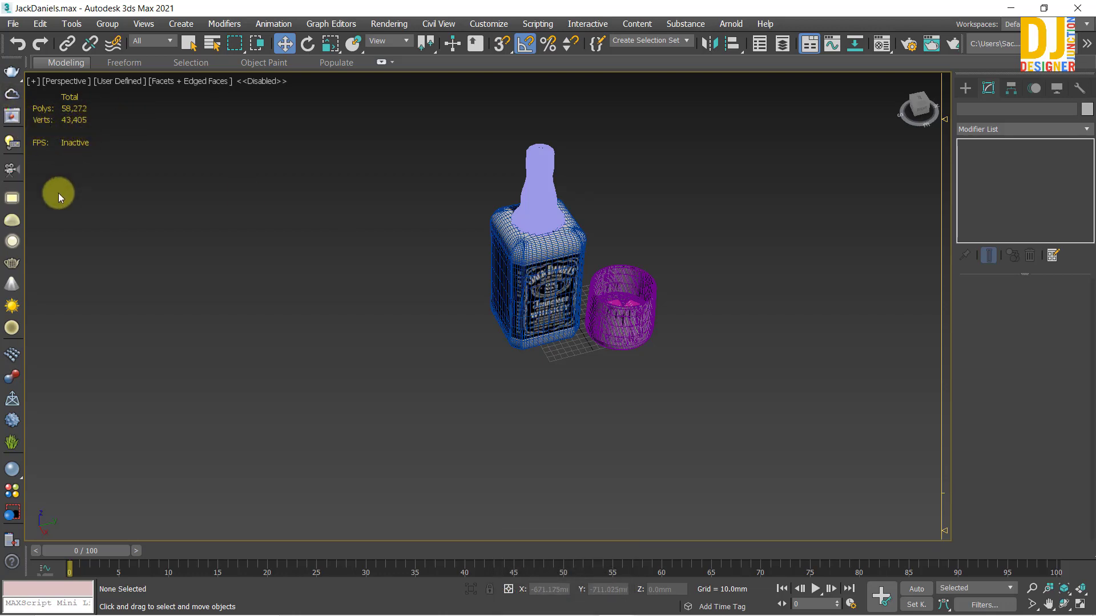
middle_click(396, 169)
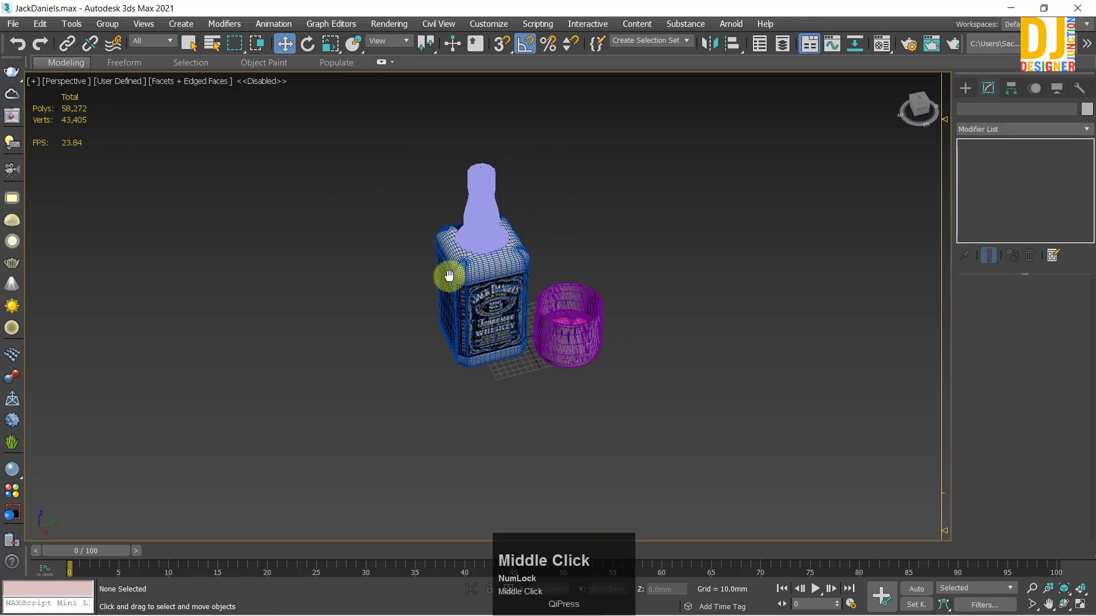
Step: Select the outer whiskey glass as the object whose polygons are counted
scroll(372, 293, "up", 10)
left_click(502, 330)
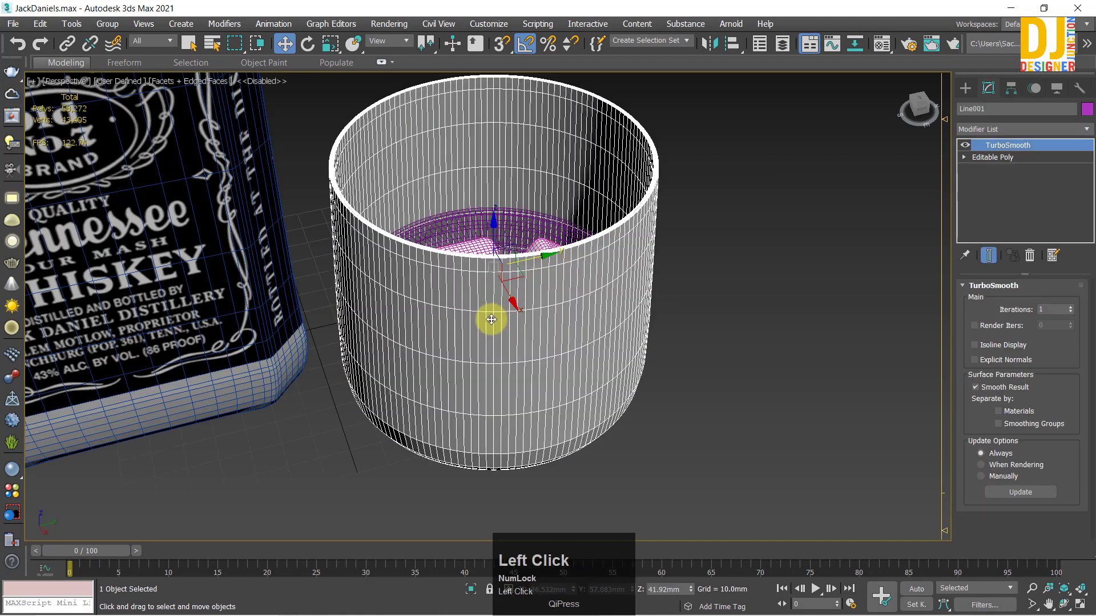
middle_click_drag(580, 246, 580, 264)
left_click(944, 156)
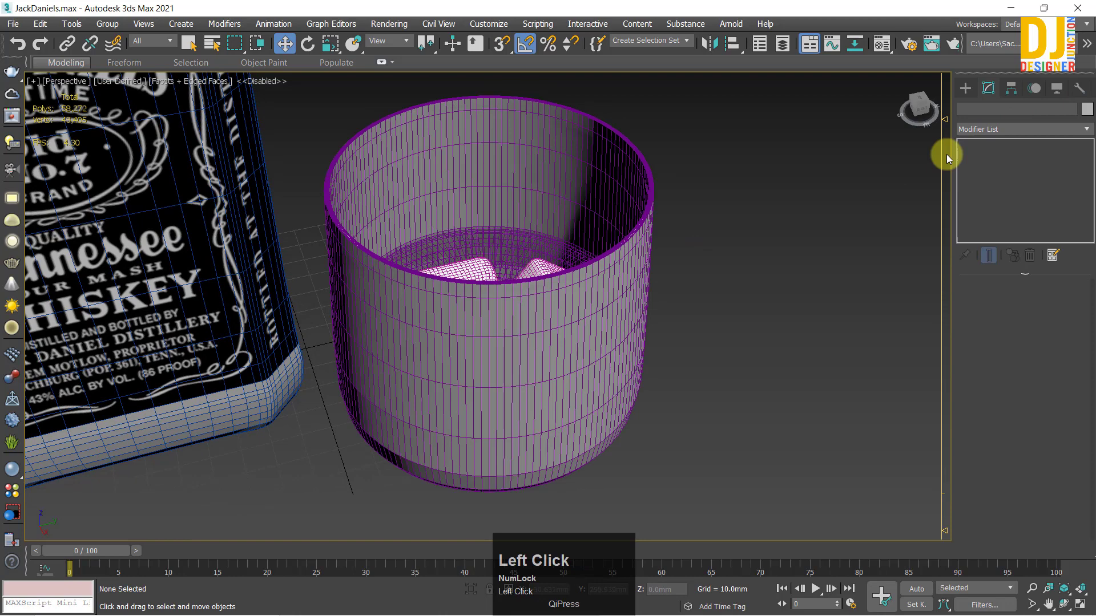
left_click(550, 318)
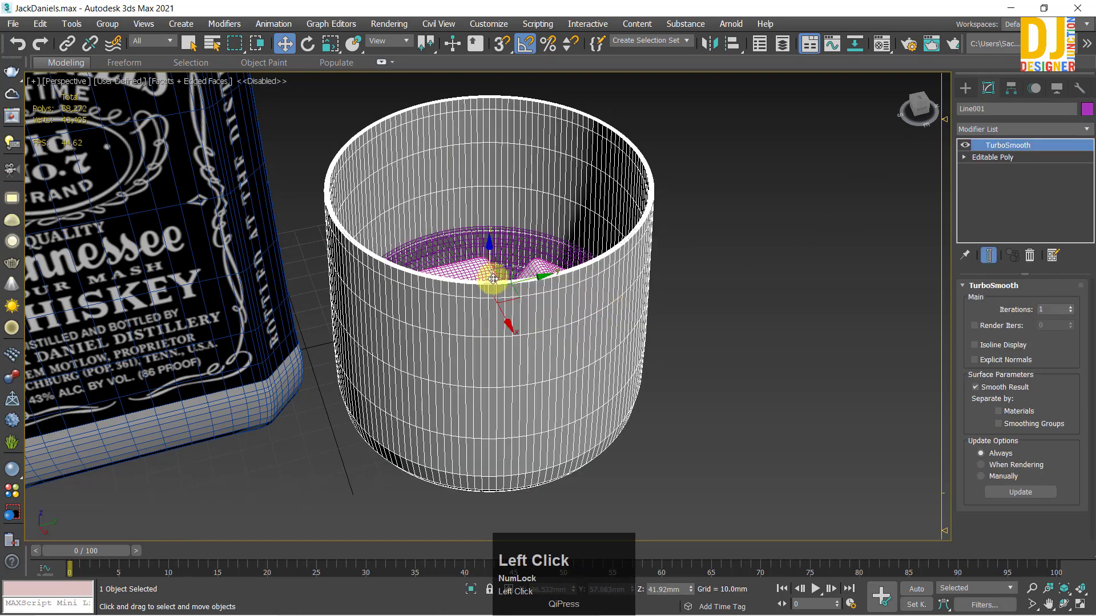
Step: Open the Polygon Counter utility and move its window away from the centre of the glass
left_click(1077, 93)
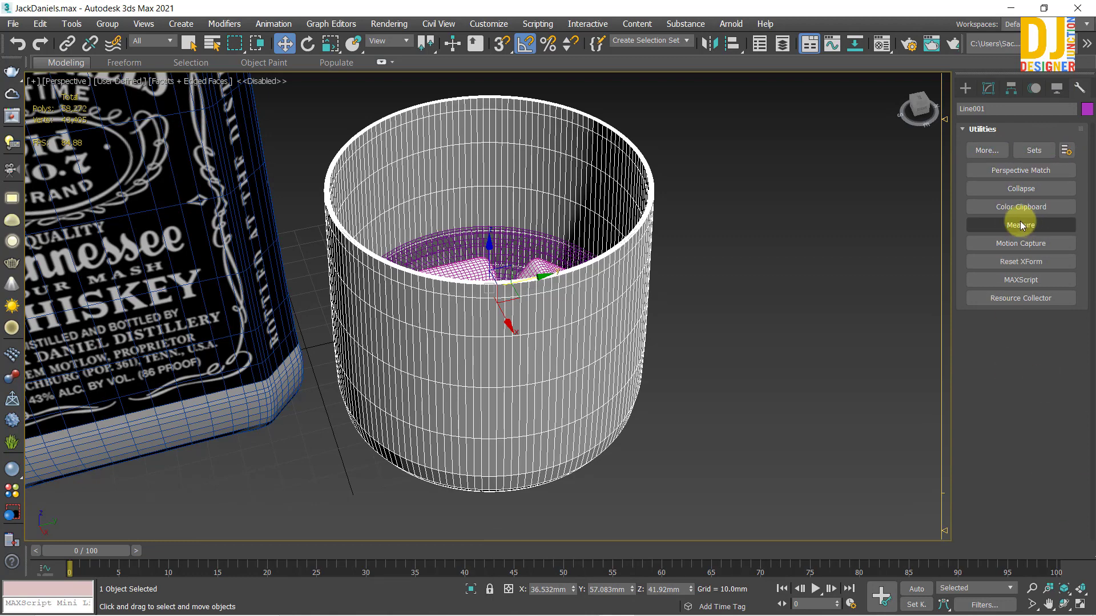
left_click(983, 150)
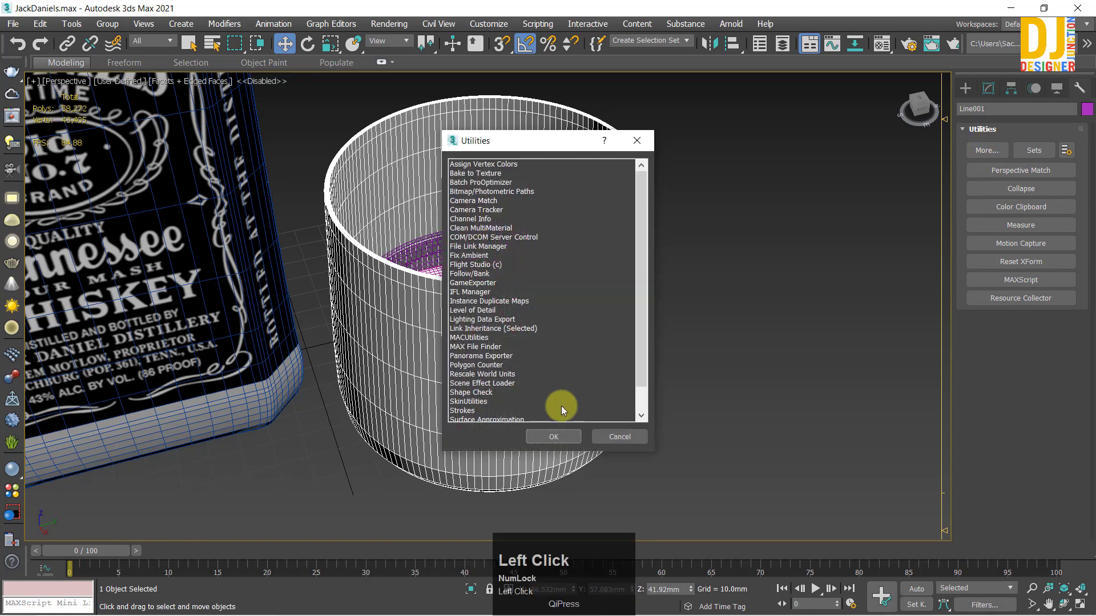
left_click(489, 366)
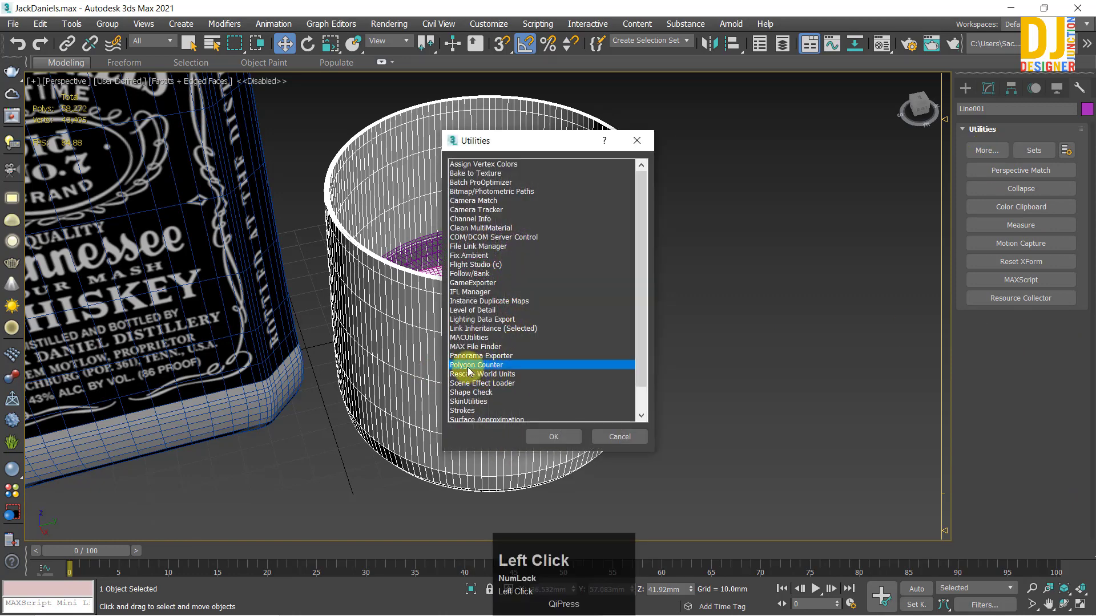
double_click(468, 371)
left_click_drag(512, 245, 344, 83)
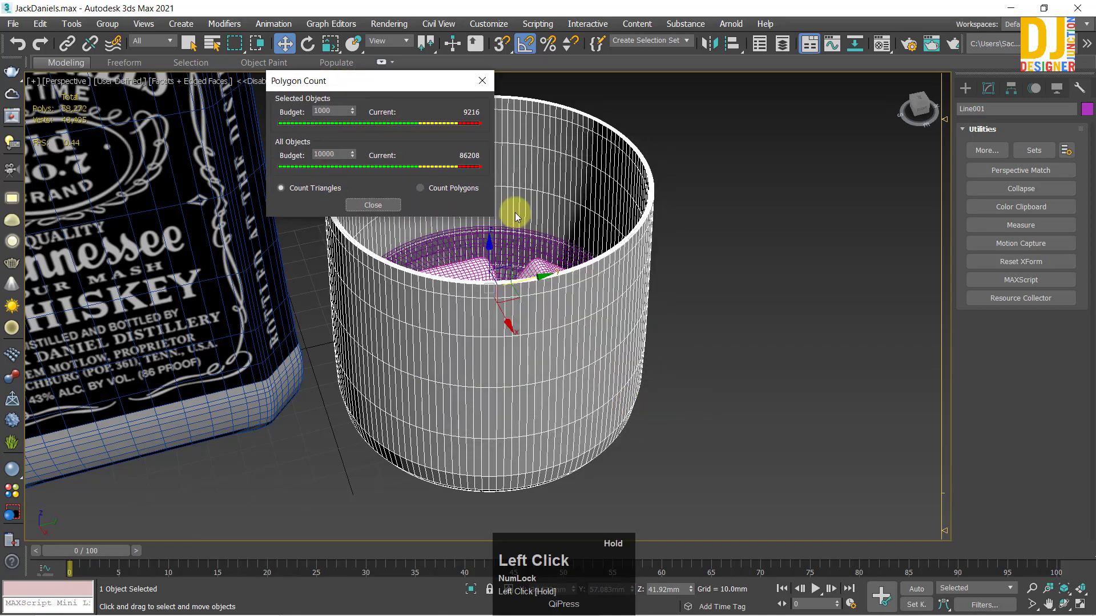
Step: Clear the selection to check the triangle count of all objects, and move the Polygon Count window away from the models
middle_click_drag(514, 213, 815, 342)
scroll(731, 281, "down", 5)
scroll(732, 281, "up", 3)
scroll(732, 281, "up", 3)
left_click(751, 347)
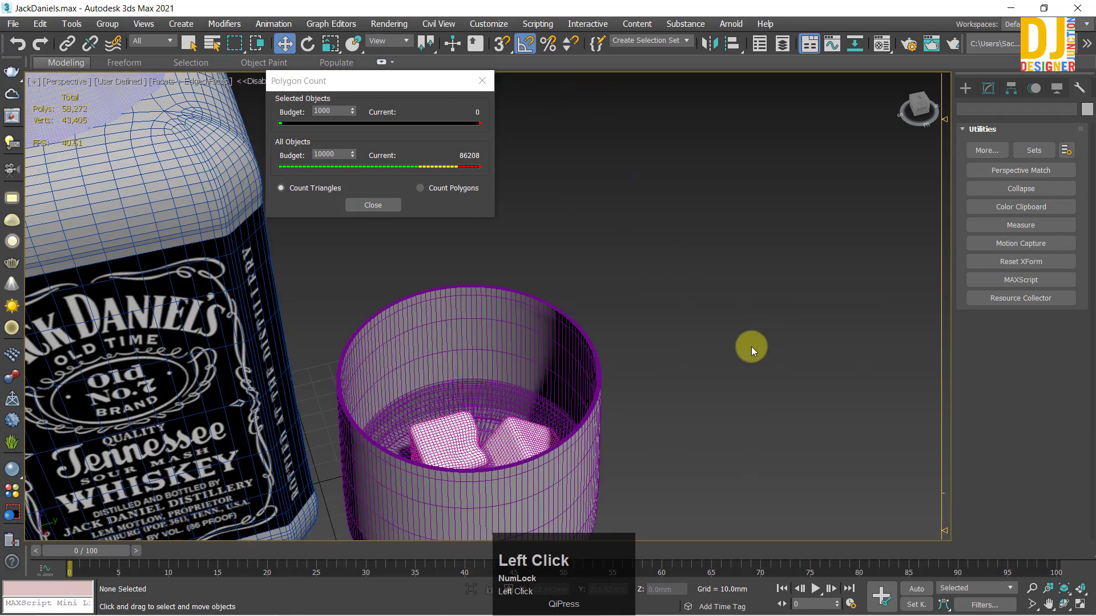
middle_click(594, 335)
scroll(636, 285, "down", 8)
scroll(636, 286, "down", 2)
middle_click_drag(636, 286, 733, 312)
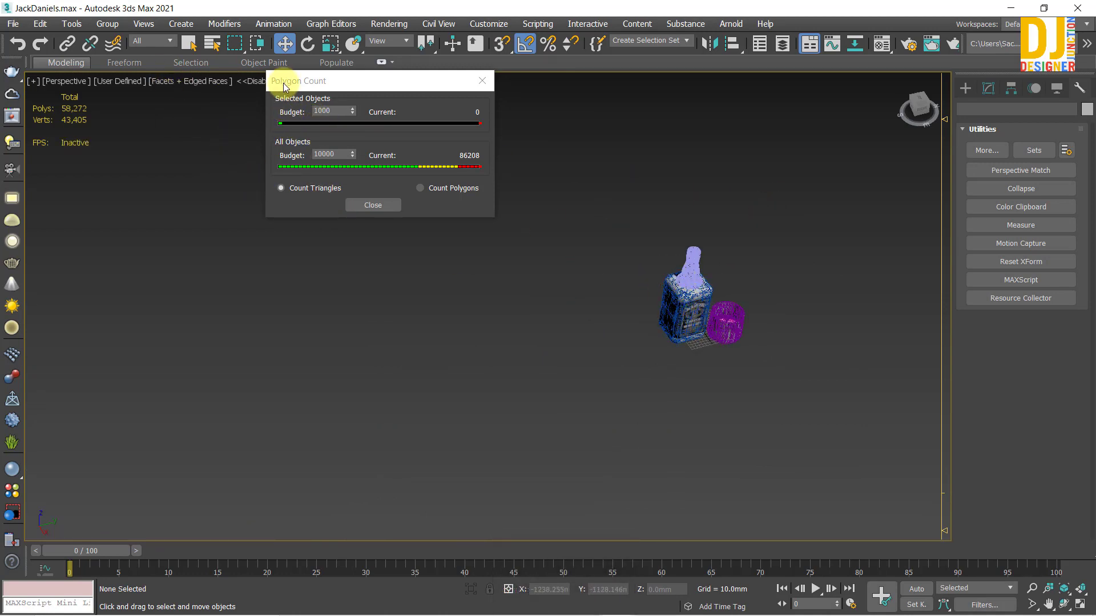
left_click_drag(281, 81, 187, 131)
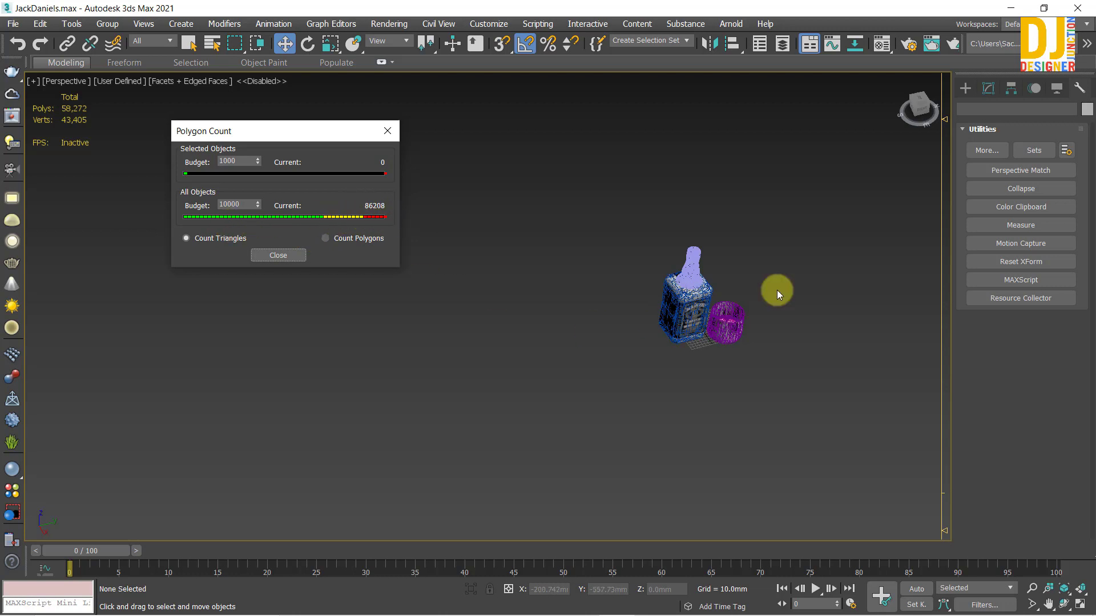
Step: Select the outer glass again to compare its triangle count with the selected-objects budget
scroll(796, 291, "up", 5)
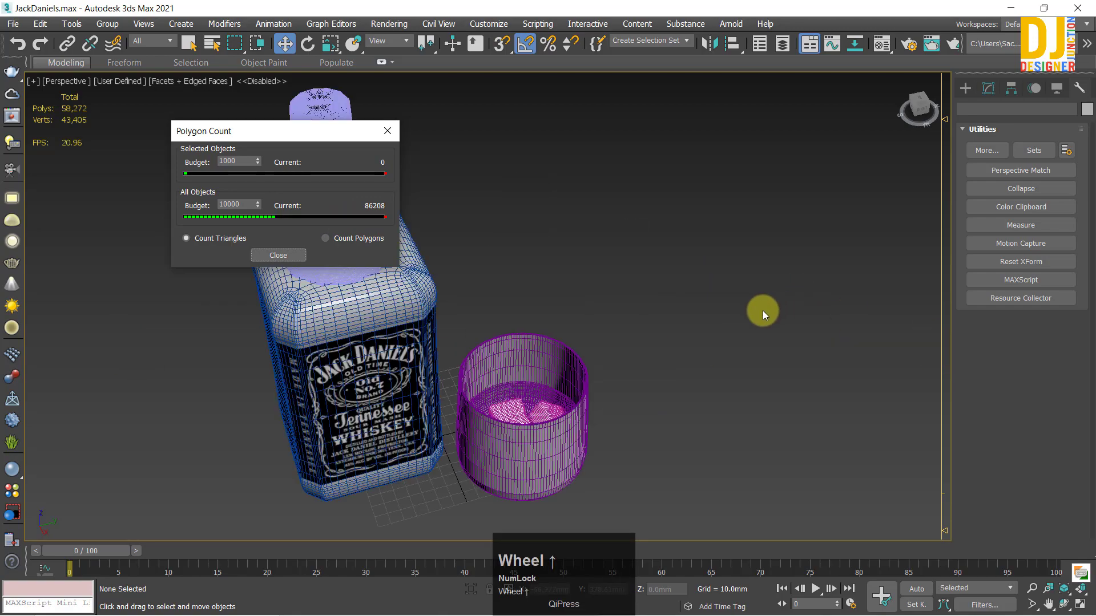
left_click(536, 479)
scroll(548, 460, "up", 2)
scroll(548, 460, "up", 2)
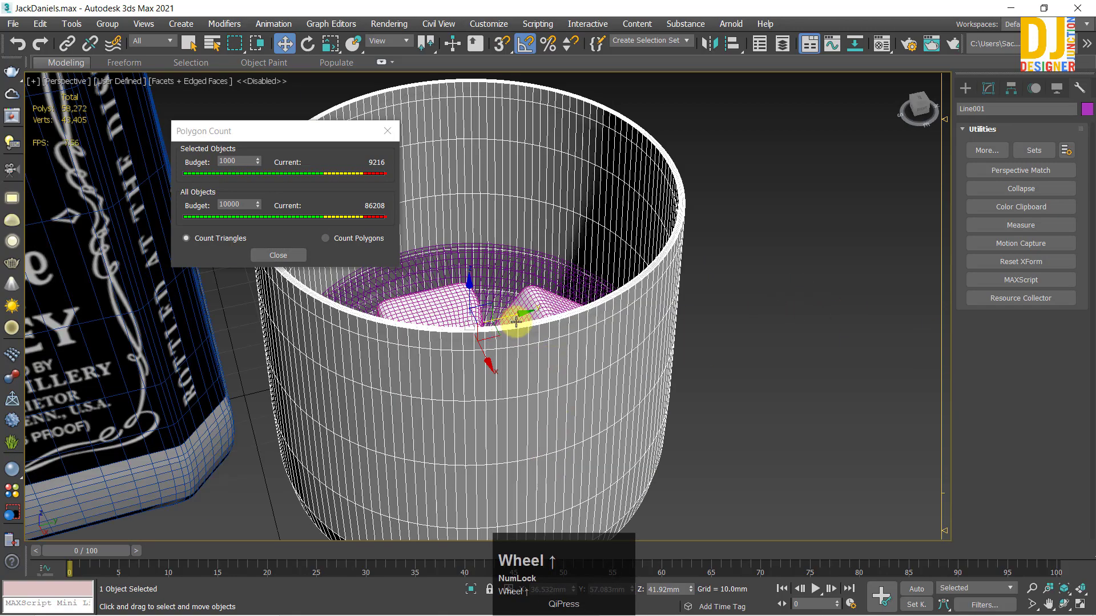
Step: Try moving the outer glass away from the liquid and ice cubes, and undo the move
left_click_drag(509, 316, 837, 267)
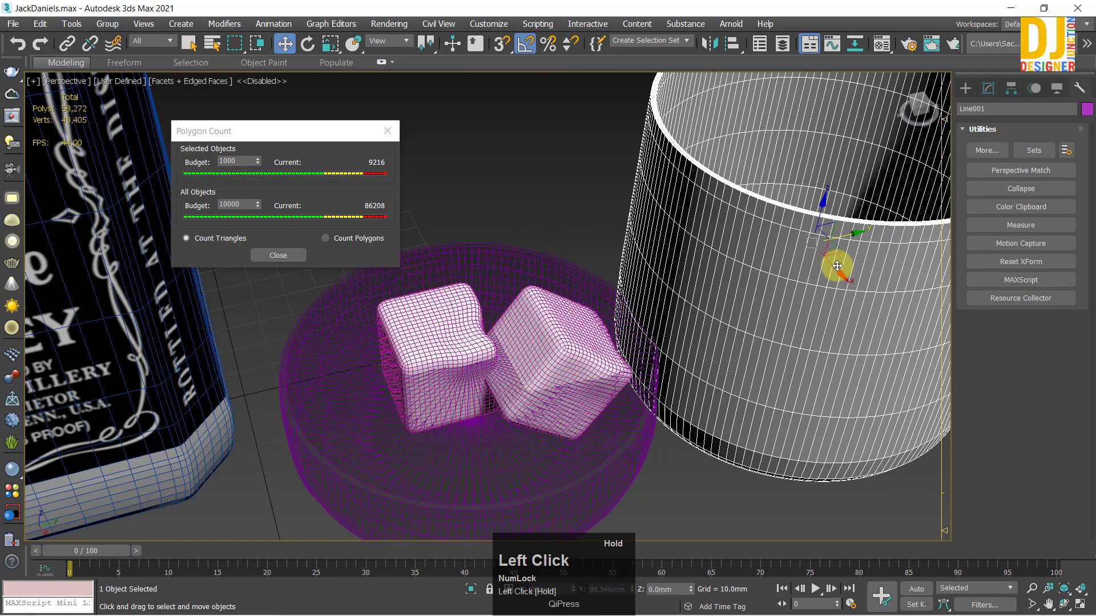
scroll(628, 267, "down", 5)
middle_click_drag(707, 254, 714, 253)
scroll(679, 262, "up", 4)
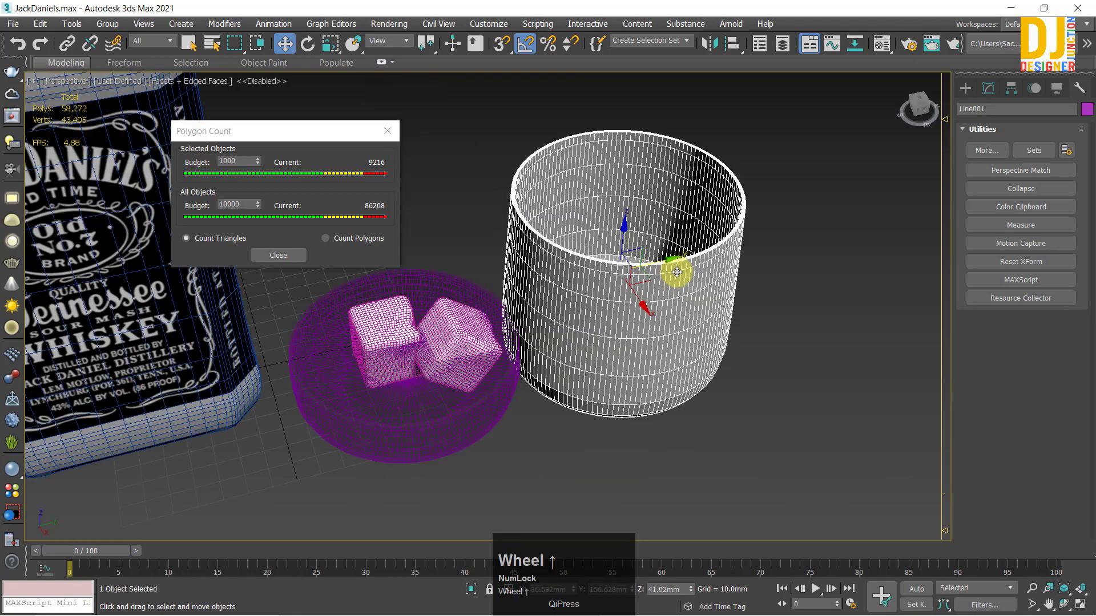
key("ctrl+z")
Step: Set the selected-objects budget to 5000 in the Polygon Count window, keeping the outer glass selected
scroll(490, 288, "up", 4)
middle_click_drag(302, 188, 283, 171)
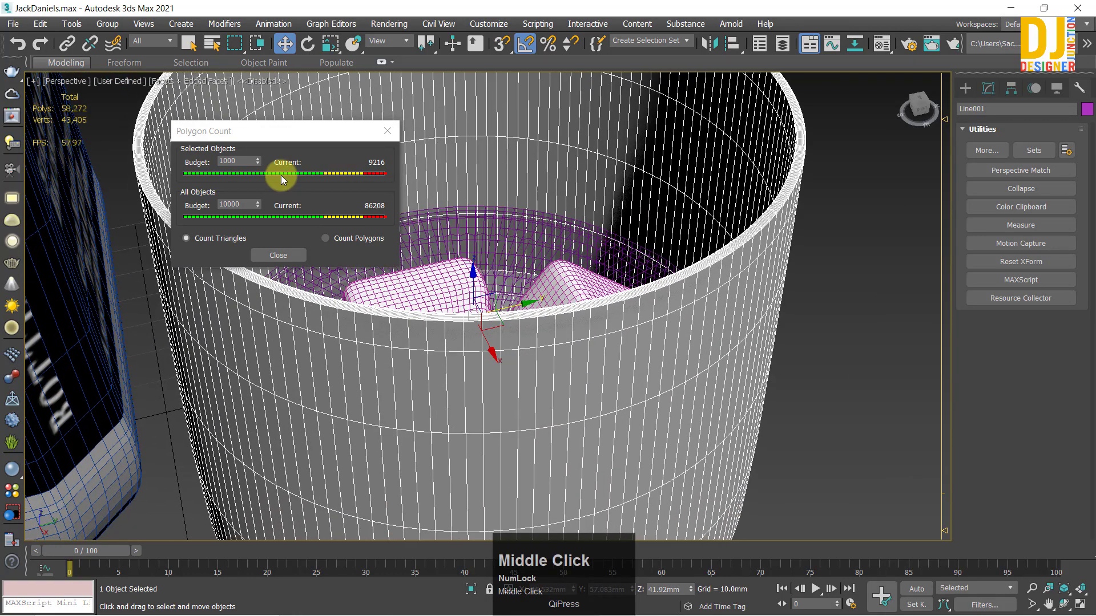
left_click(245, 161)
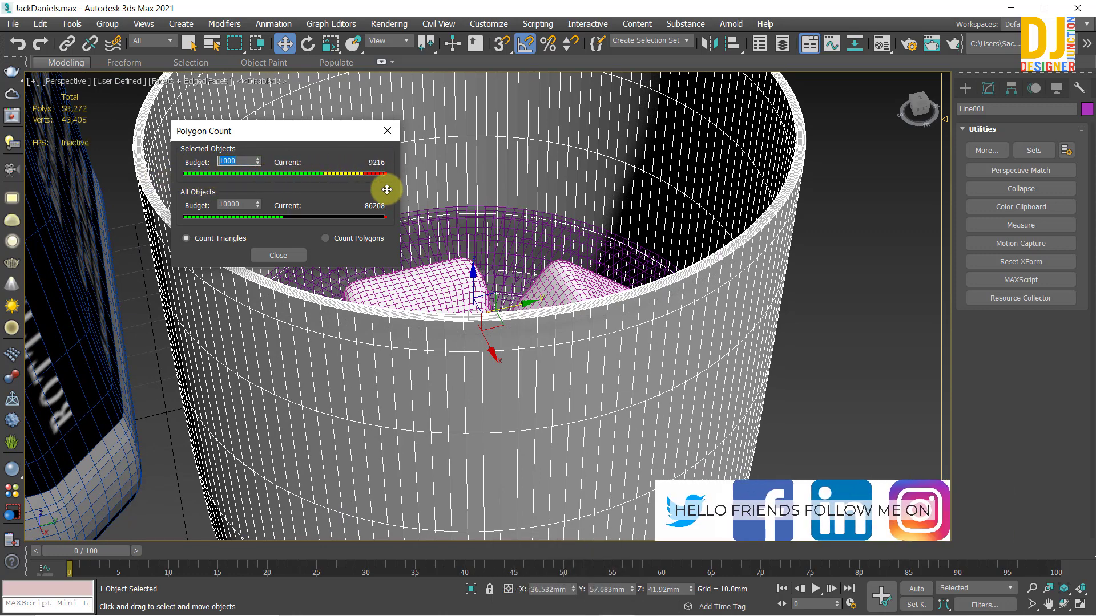
scroll(501, 282, "down", 5)
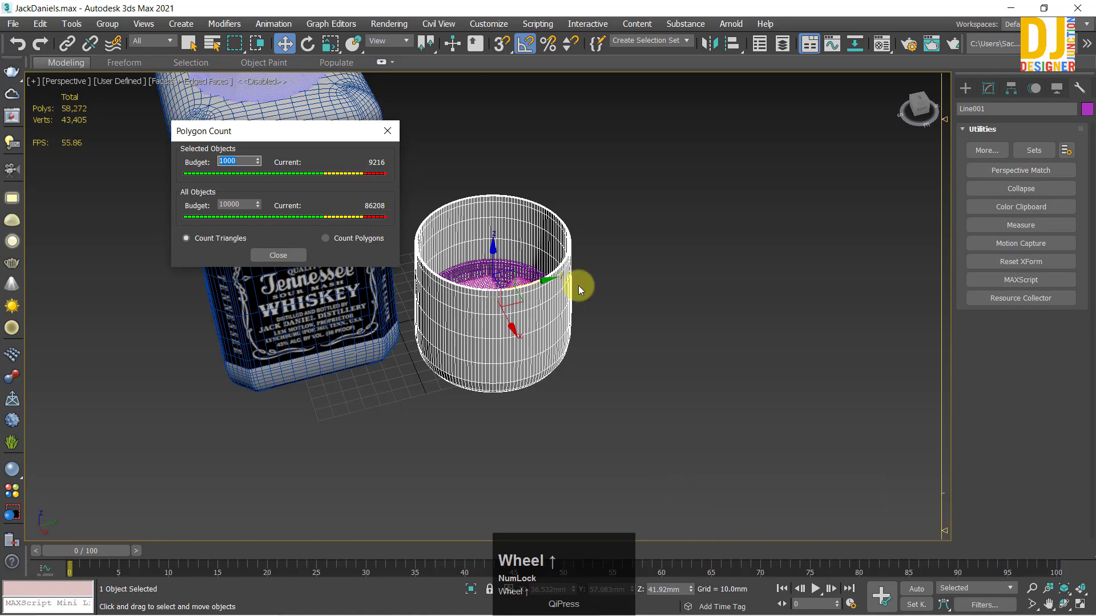
scroll(578, 285, "up", 4)
middle_click_drag(463, 276, 562, 308)
left_click(543, 299)
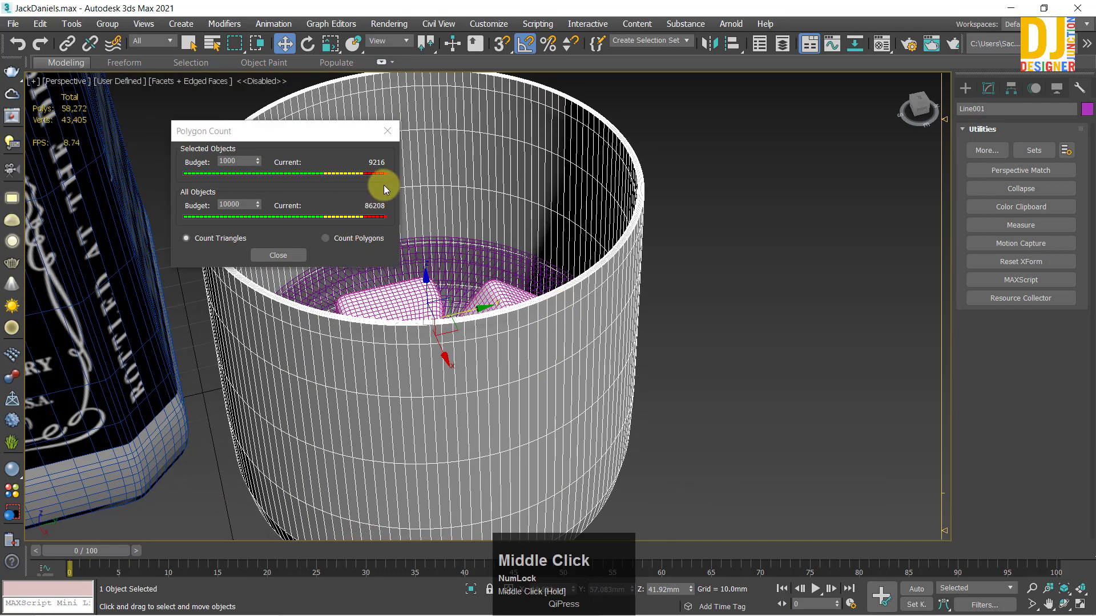
left_click(250, 160)
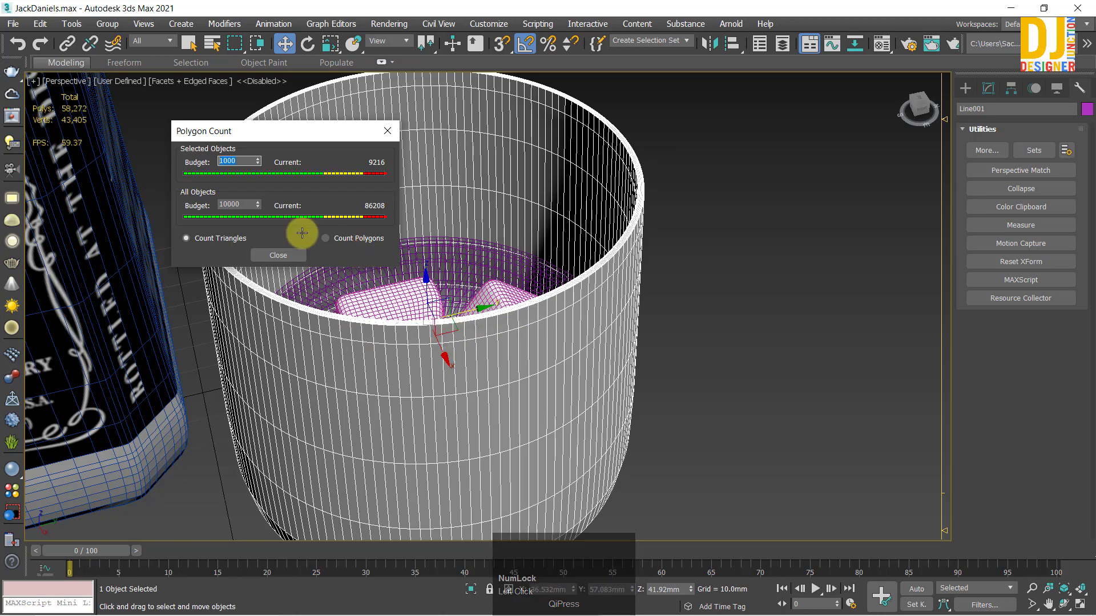
left_click_drag(243, 161, 170, 164)
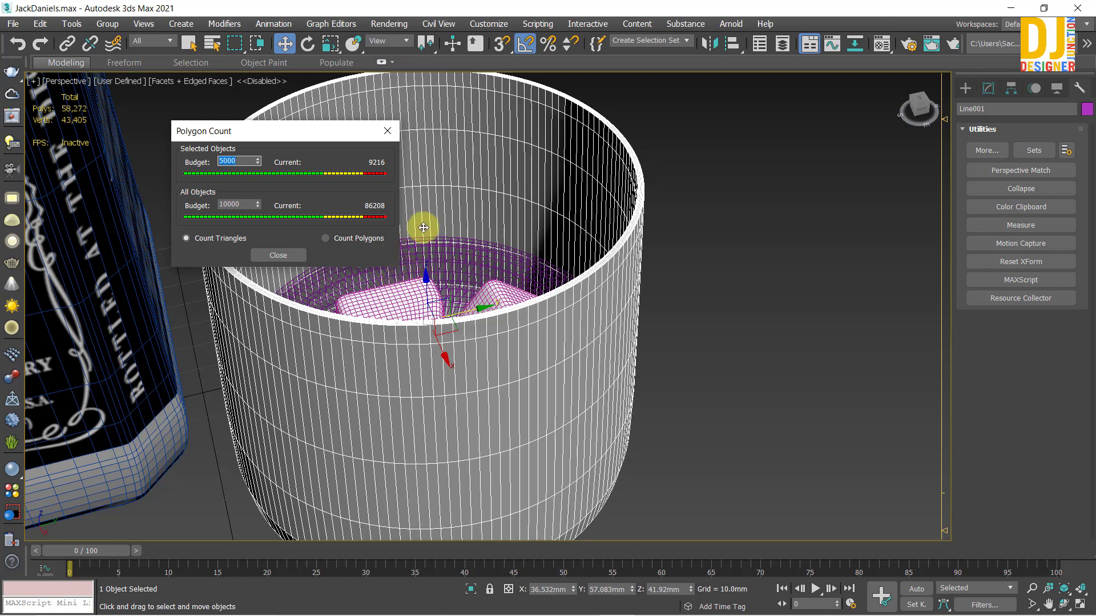
Step: Move the Polygon Count window off the glass and set the selected-objects budget to 1000
left_click_drag(284, 134, 163, 93)
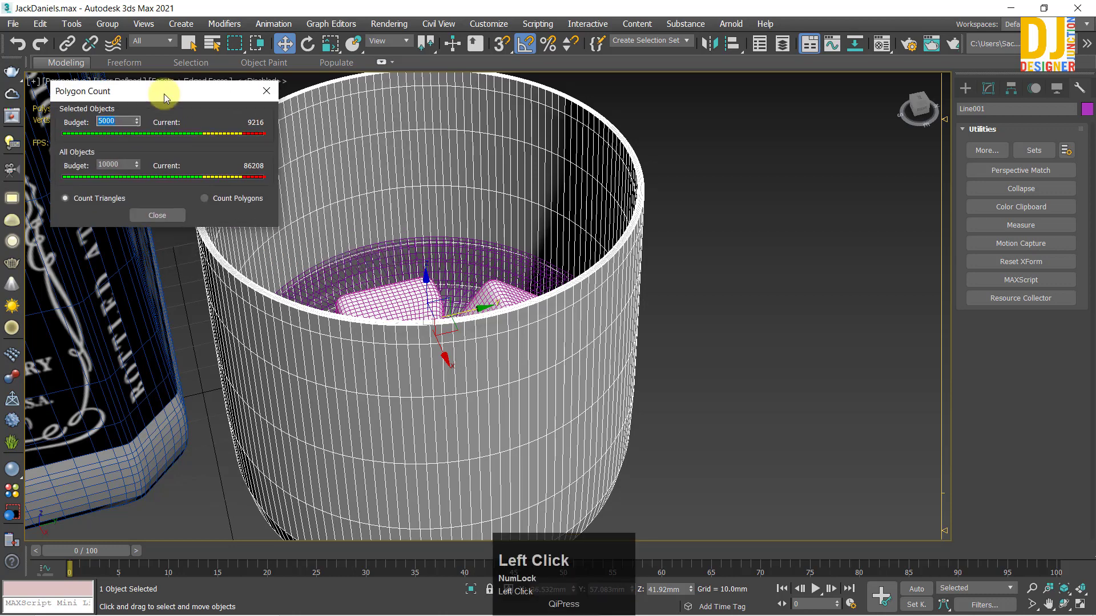
double_click(126, 120)
type("1000")
key("Return")
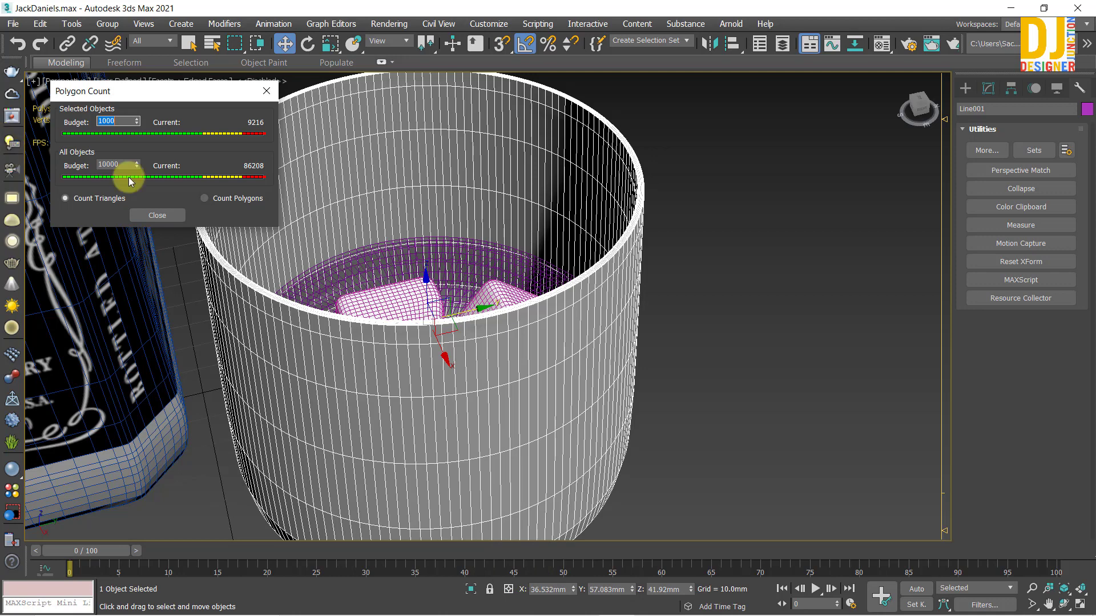
Step: Switch the counter to count polygons, set the selected-objects budget to 10000, and move the window clear of the glass
left_click(206, 199)
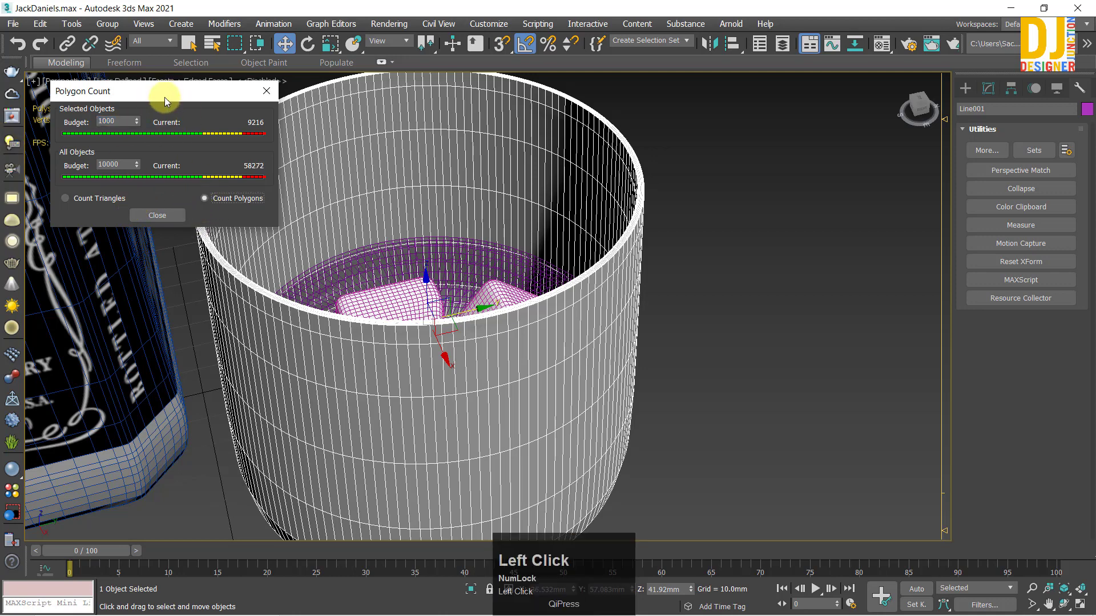
left_click_drag(164, 98, 894, 116)
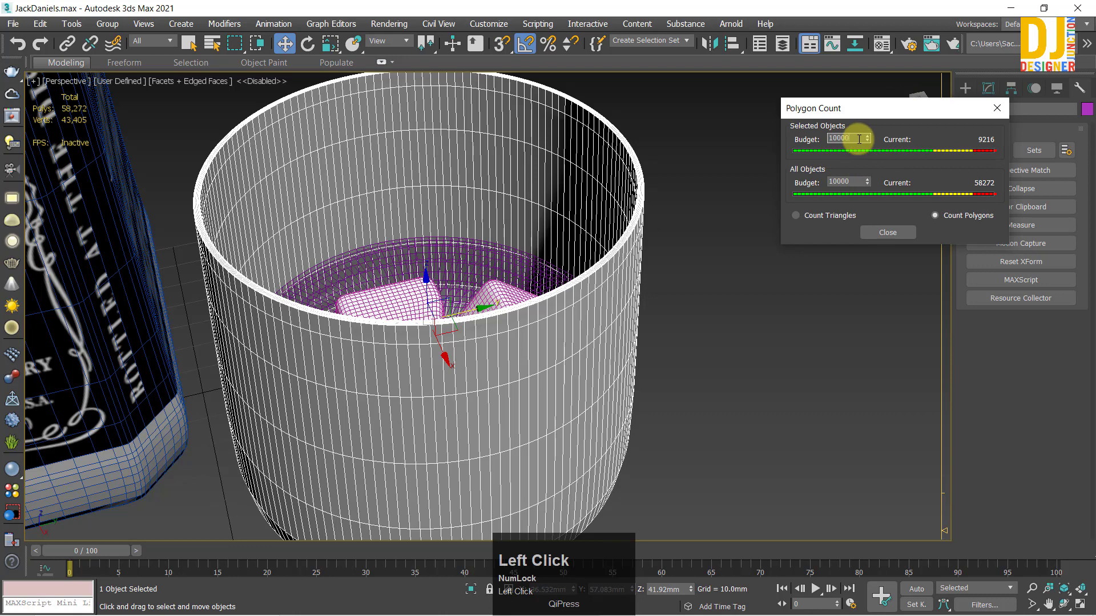
left_click_drag(875, 128, 863, 82)
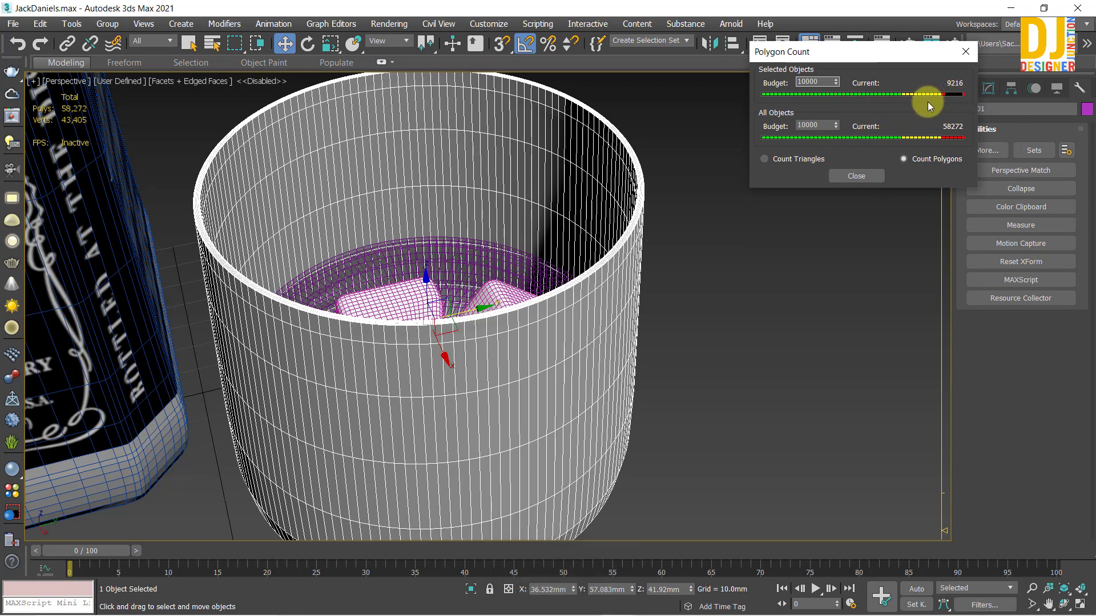
Step: Set the selected-objects budget to 50000
left_click_drag(828, 79, 676, 101)
type("0")
type("5000")
type("0")
key("Return")
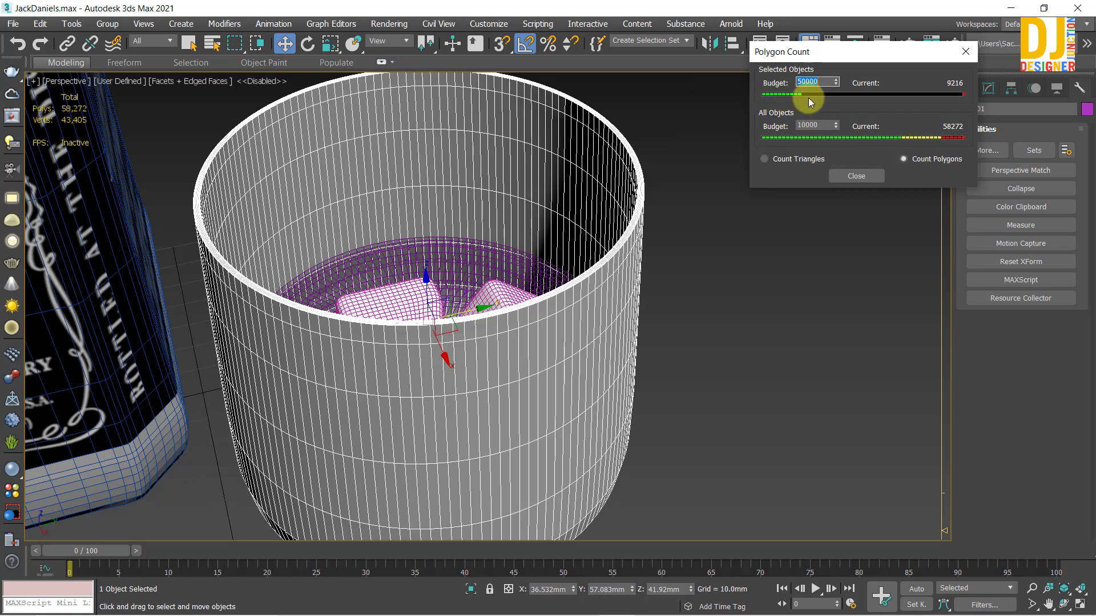
Step: Set the selected-objects budget to 20000 for the outer glass
left_click_drag(824, 82, 788, 85)
type("20000")
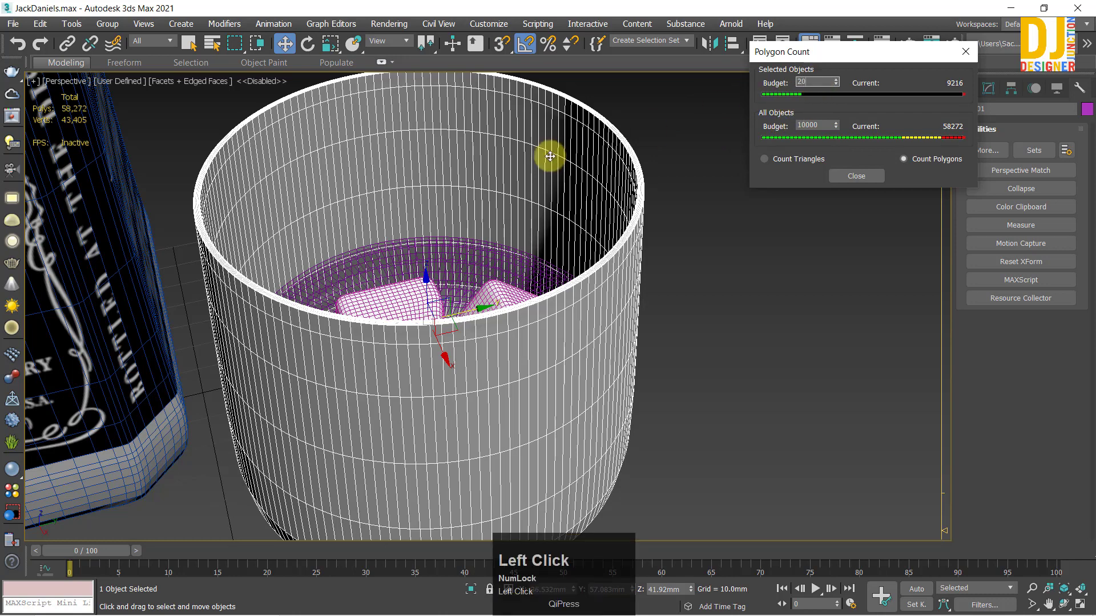
key("Return")
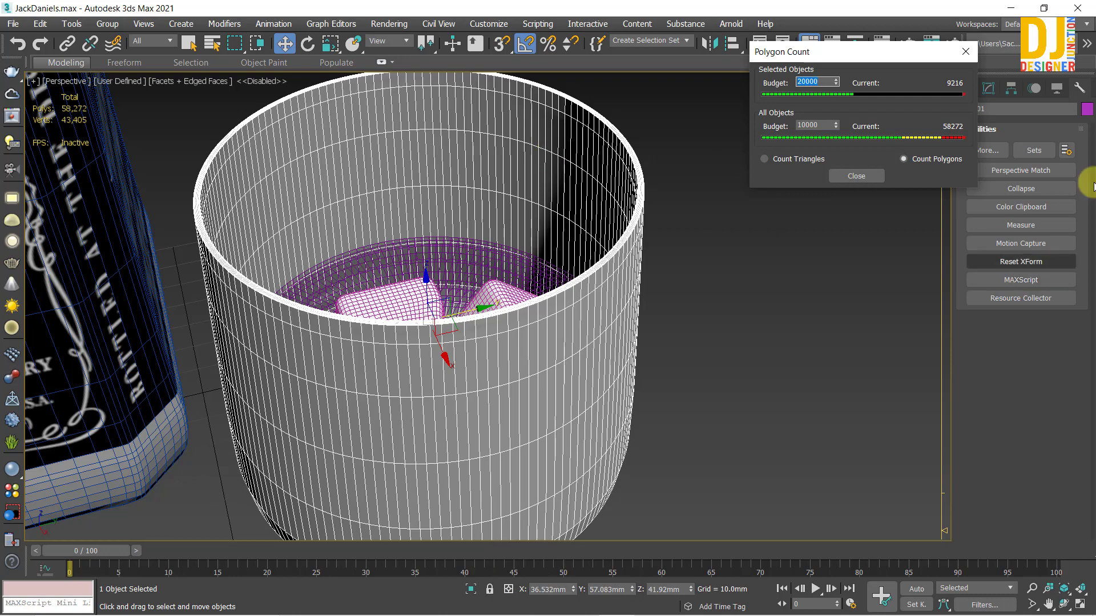
left_click(754, 90)
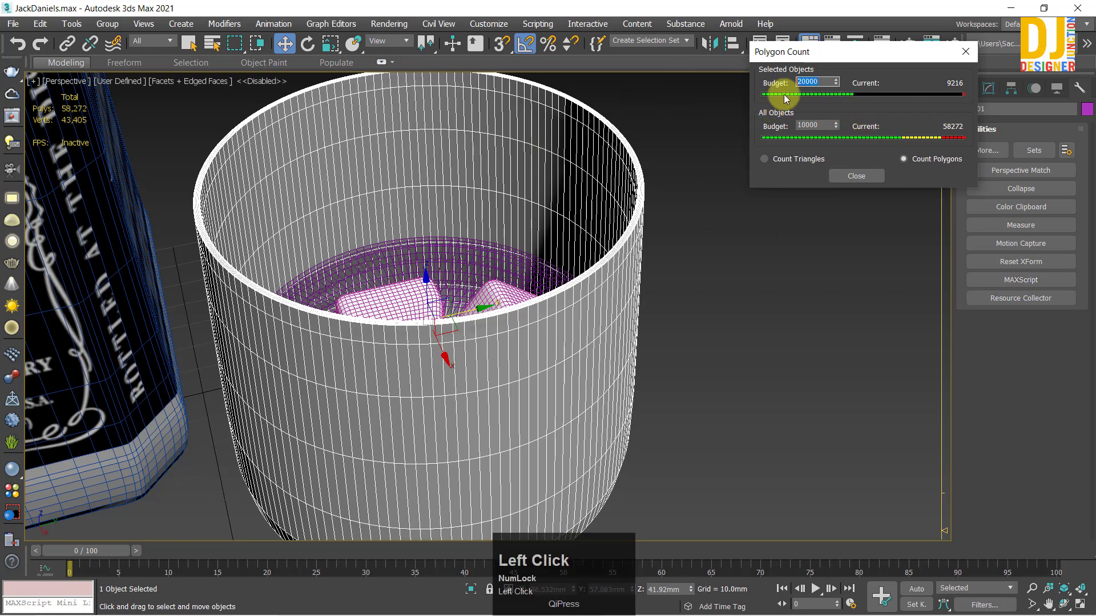
double_click(809, 82)
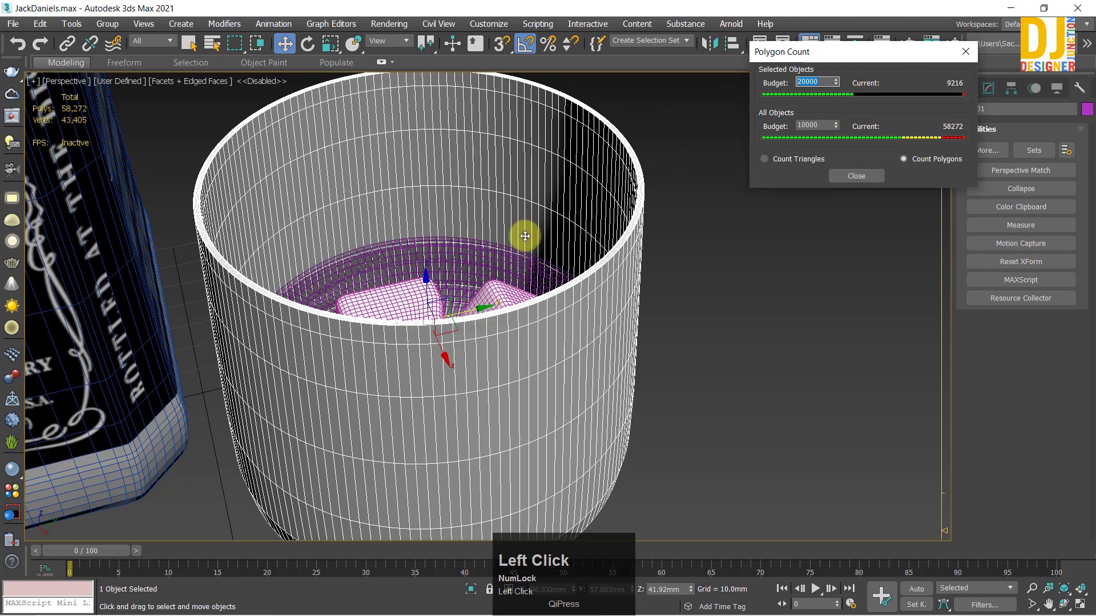
Step: Set the selected-objects budget to 1000 in the Polygon Count window
left_click_drag(820, 81, 671, 90)
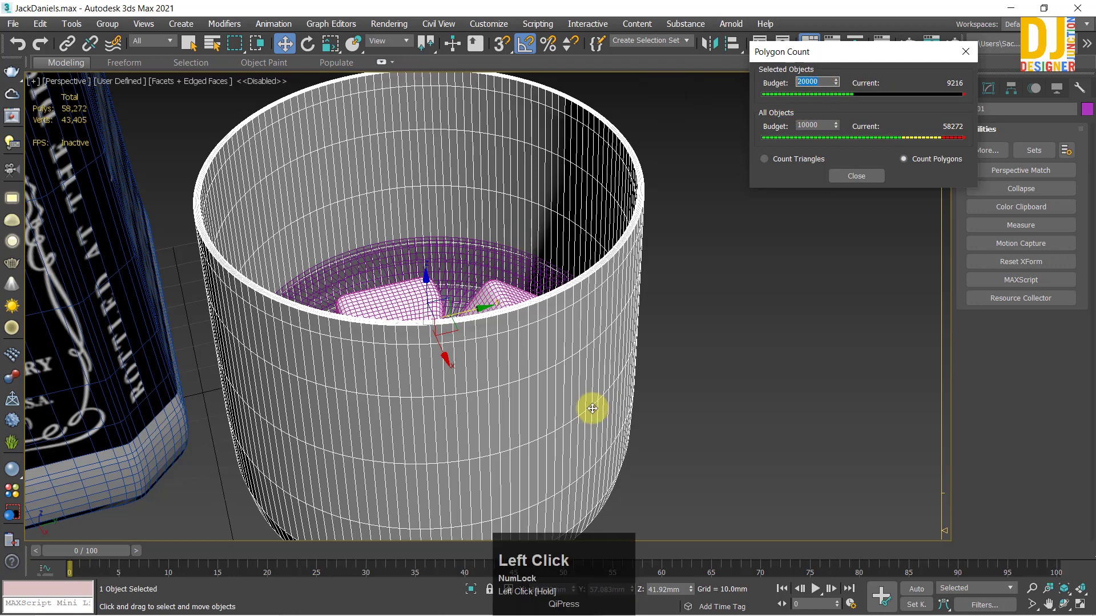
middle_click_drag(555, 308, 514, 285)
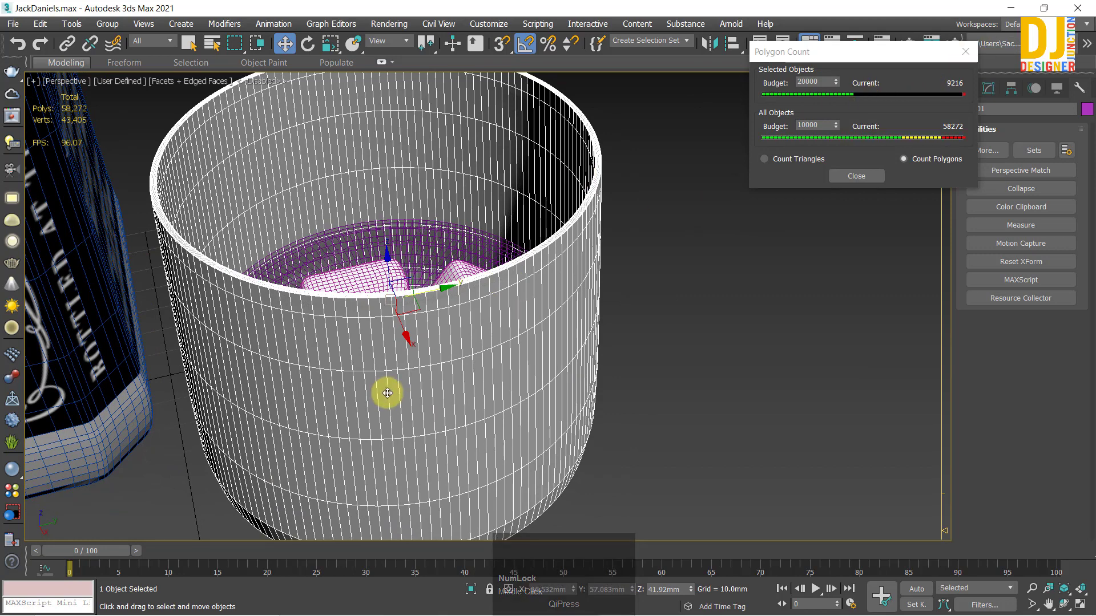
left_click(827, 81)
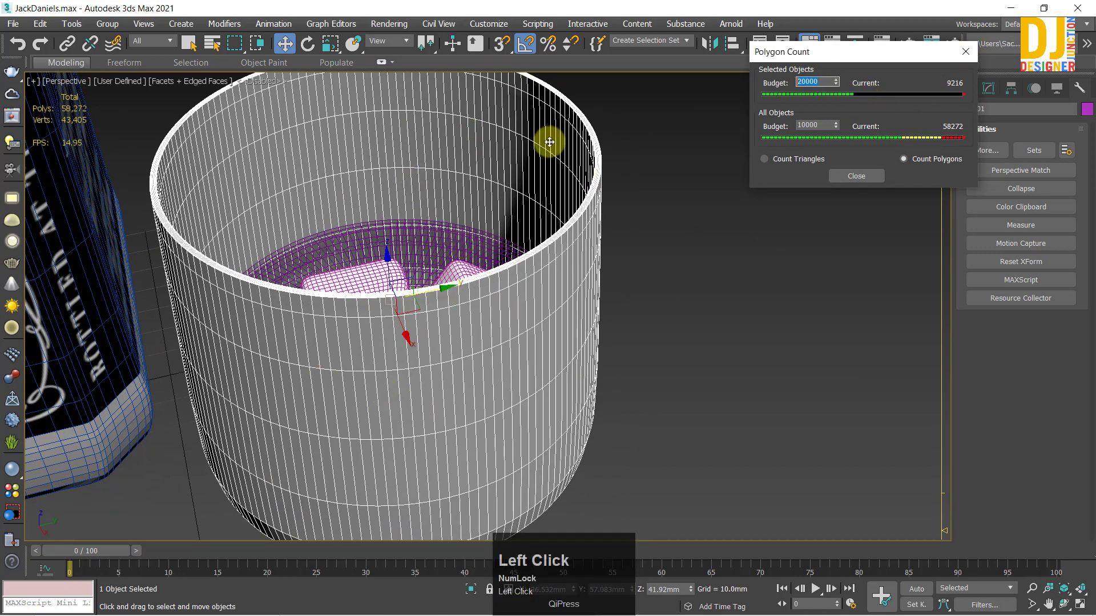
type("1000")
key("Return")
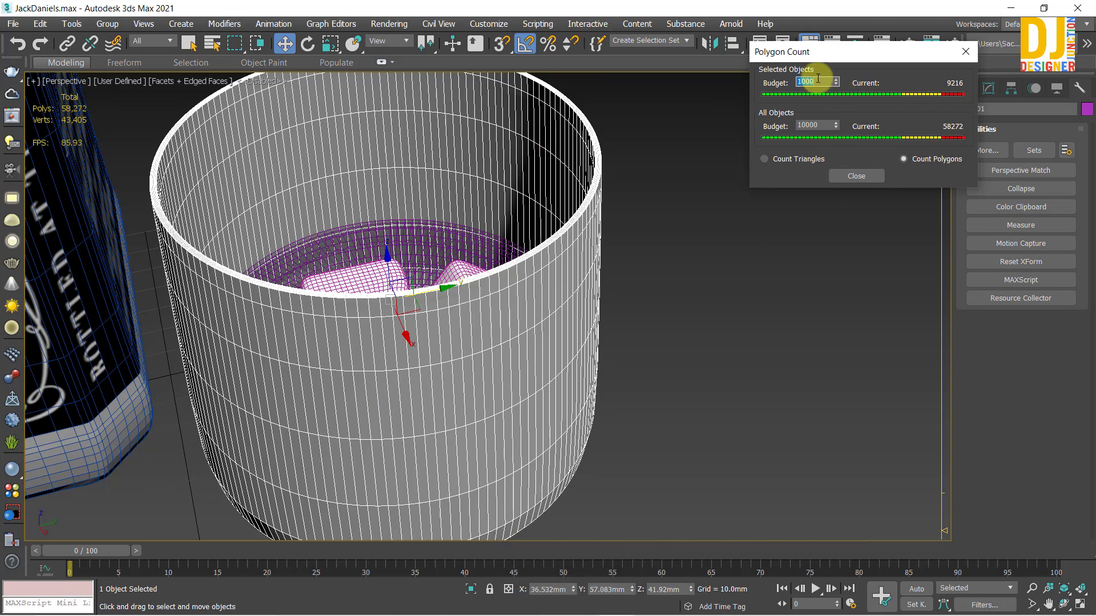
Step: Close the Polygon Count window and deselect the outer glass
left_click(313, 279)
scroll(274, 279, "down", 3)
middle_click_drag(351, 250, 564, 210)
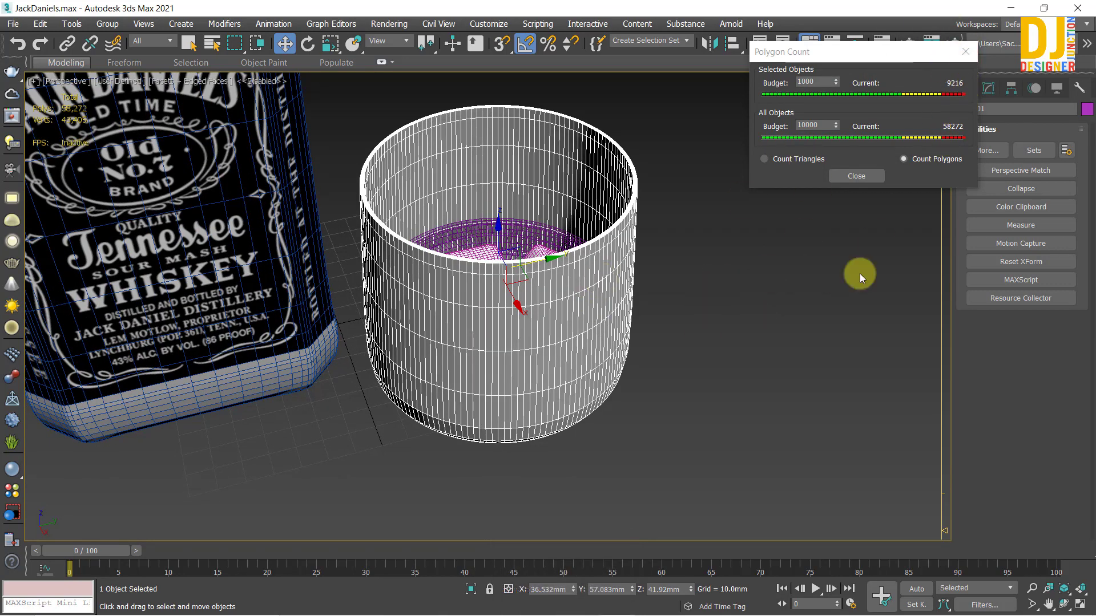
left_click(966, 52)
left_click(760, 272)
scroll(761, 271, "down", 8)
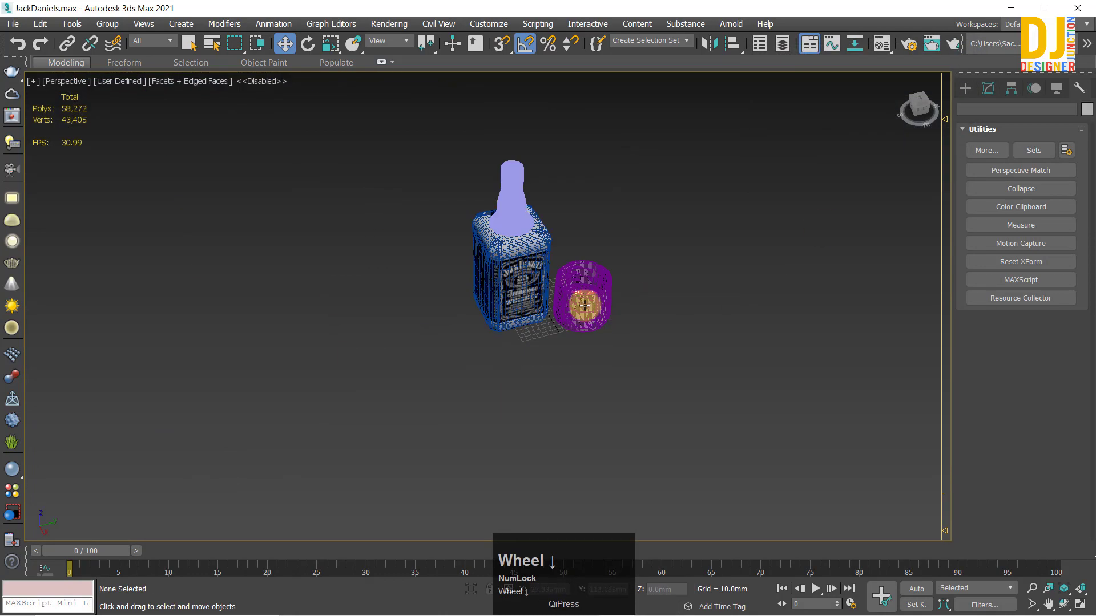
Step: Select all the bottle and glass objects together, view them from nearly front-on, and clear the selection
middle_click_drag(527, 157, 663, 196)
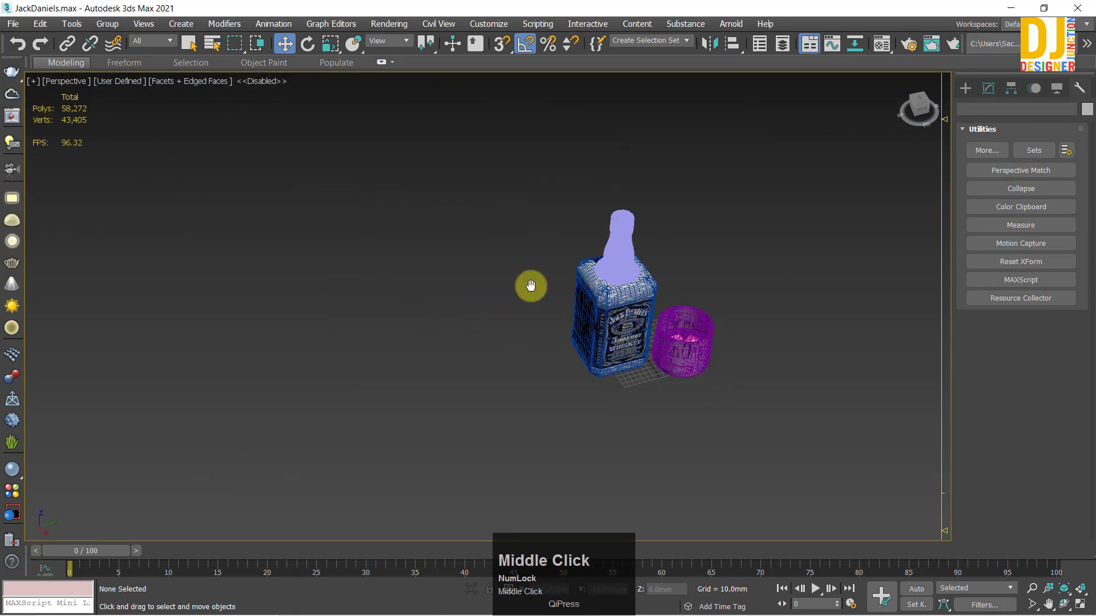
middle_click_drag(529, 286, 502, 278)
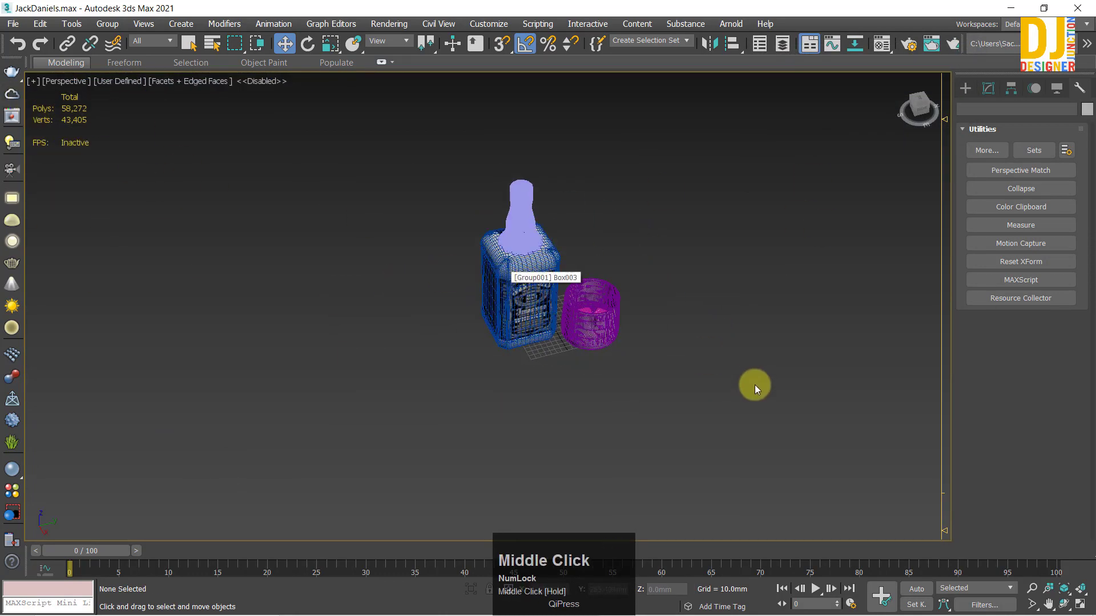
scroll(301, 247, "up", 4)
middle_click_drag(301, 247, 375, 183)
left_click_drag(337, 126, 720, 509)
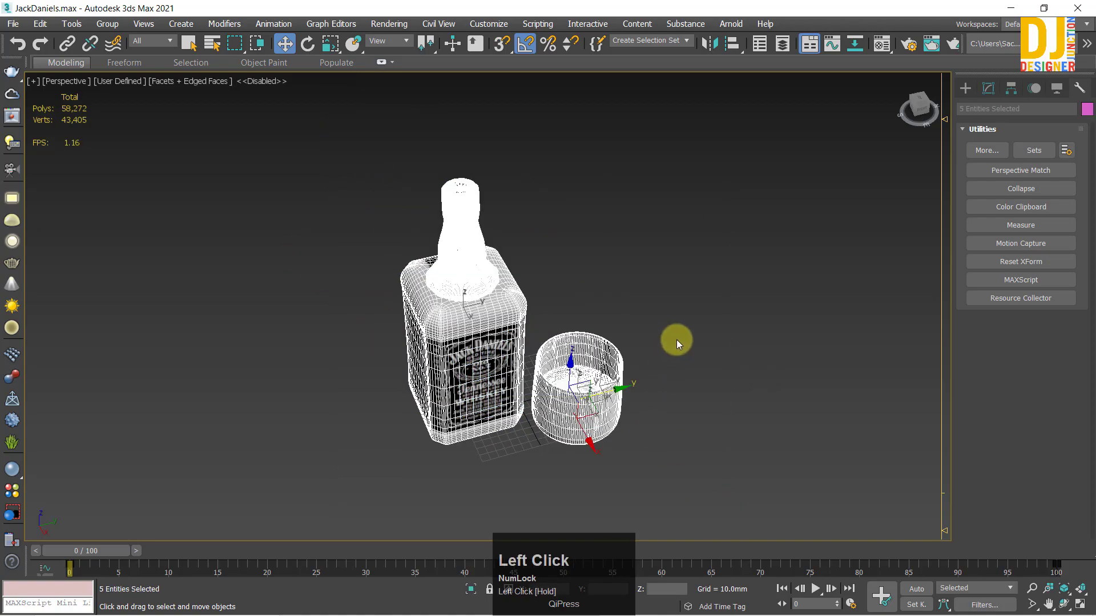
middle_click_drag(576, 320, 431, 303, "alt")
left_click(534, 293)
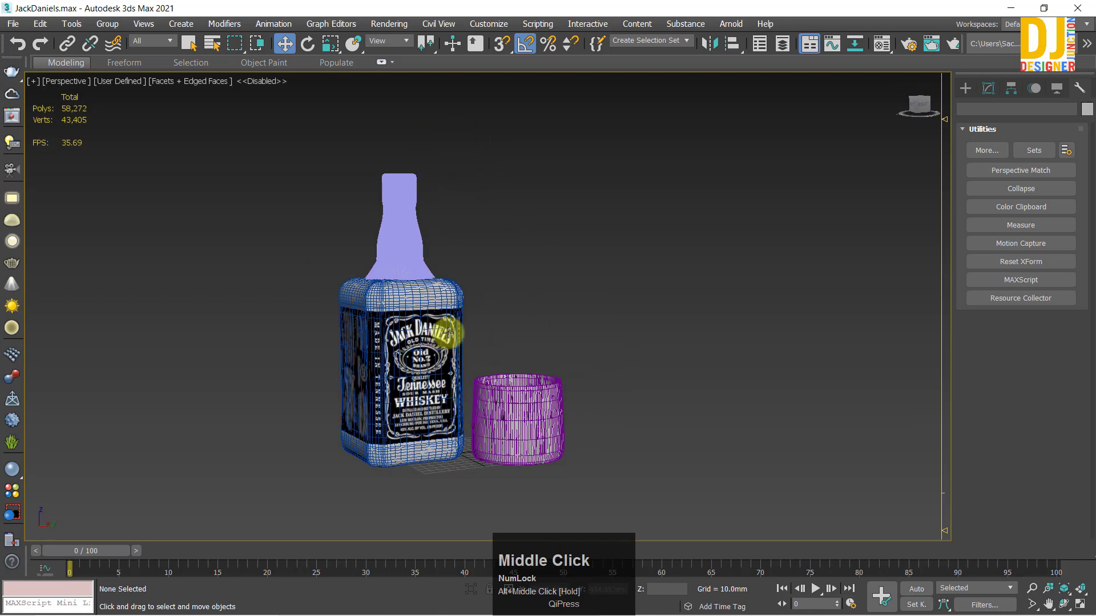
Step: Switch the perspective viewport to wireframe display and frame the bottle and glass closely
key("F3")
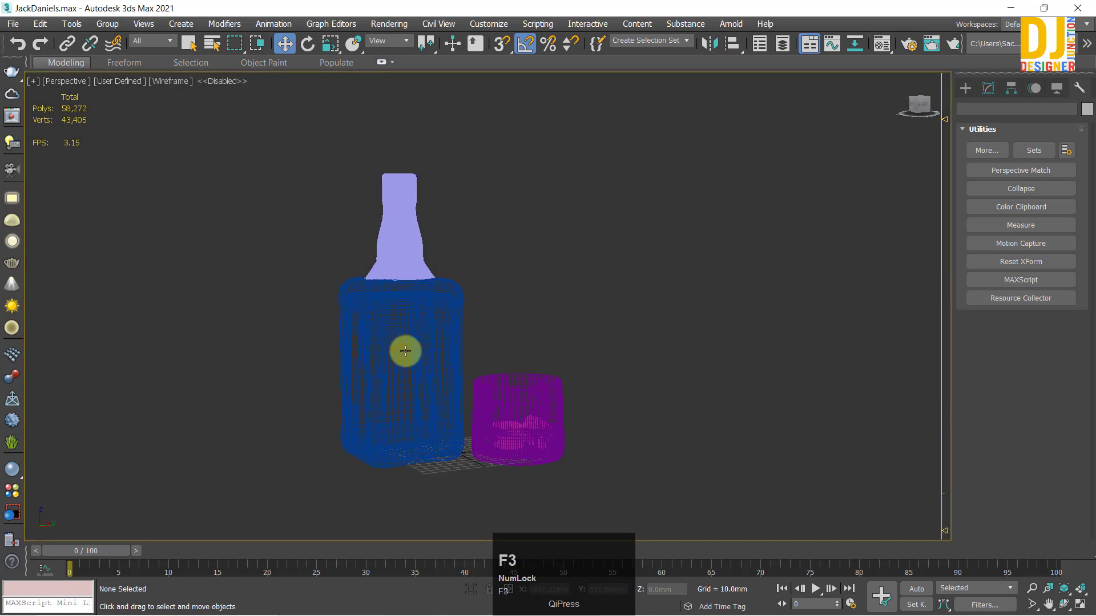
middle_click_drag(405, 351, 452, 333)
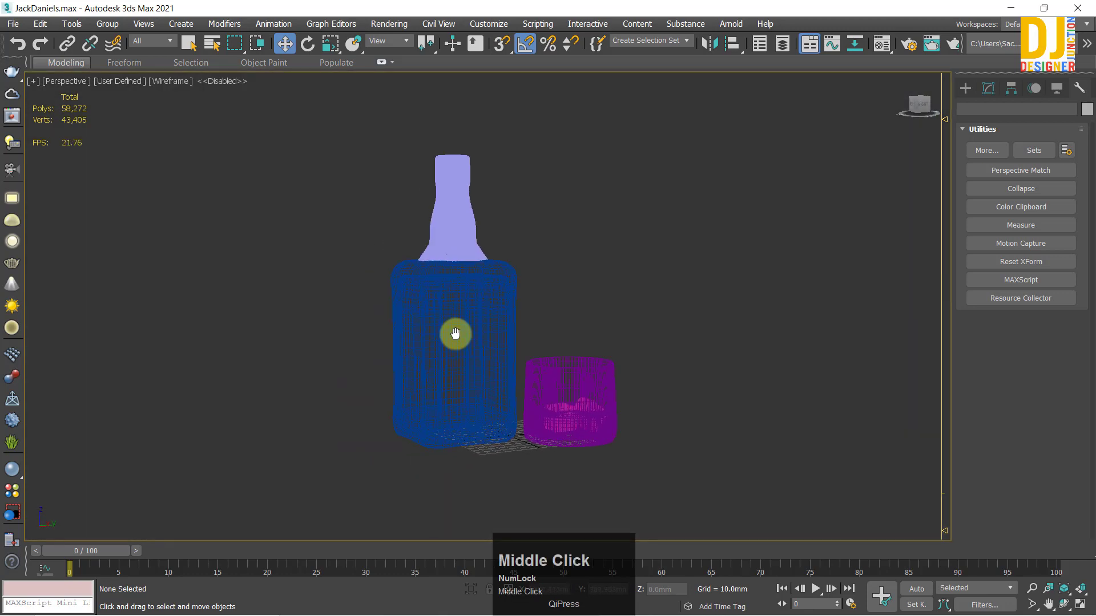
scroll(457, 200, "up", 3)
middle_click_drag(454, 229, 432, 274)
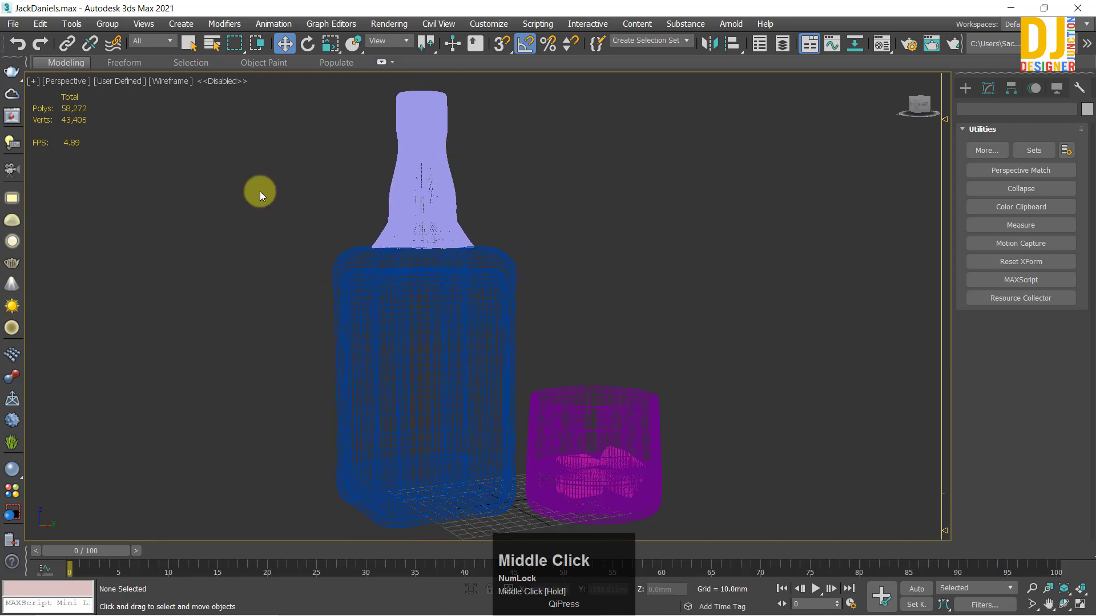